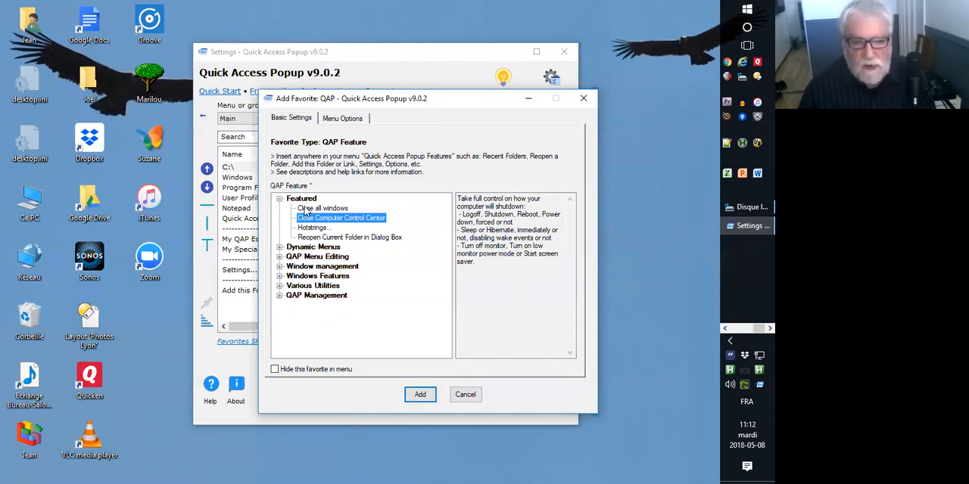
Add the Close all windows QAP feature to the Main menu, then save and reload the settings.
{"action": "left_click", "coordinate": [314, 209]}
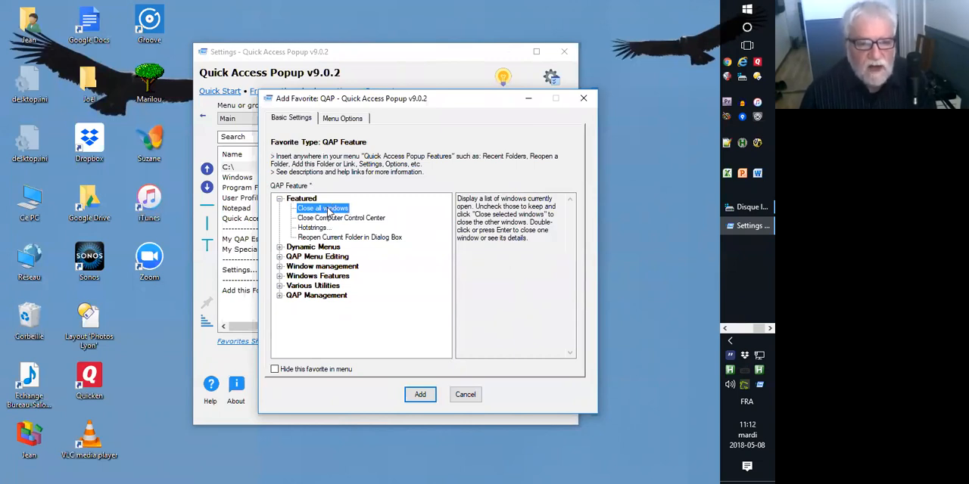
{"action": "left_click", "coordinate": [420, 396]}
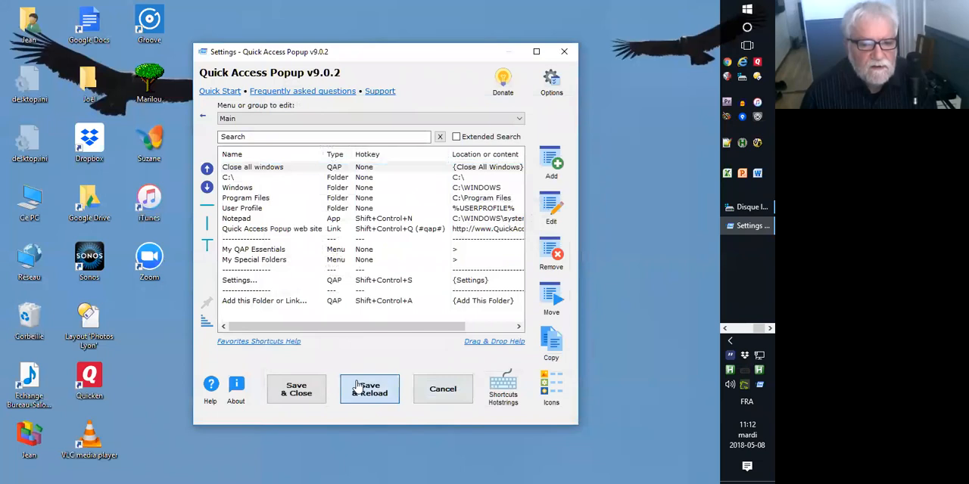
{"action": "left_click", "coordinate": [358, 389]}
Launch the Close all windows favorite from the popup and deselect every window in its list.
{"action": "middle_click", "coordinate": [329, 252]}
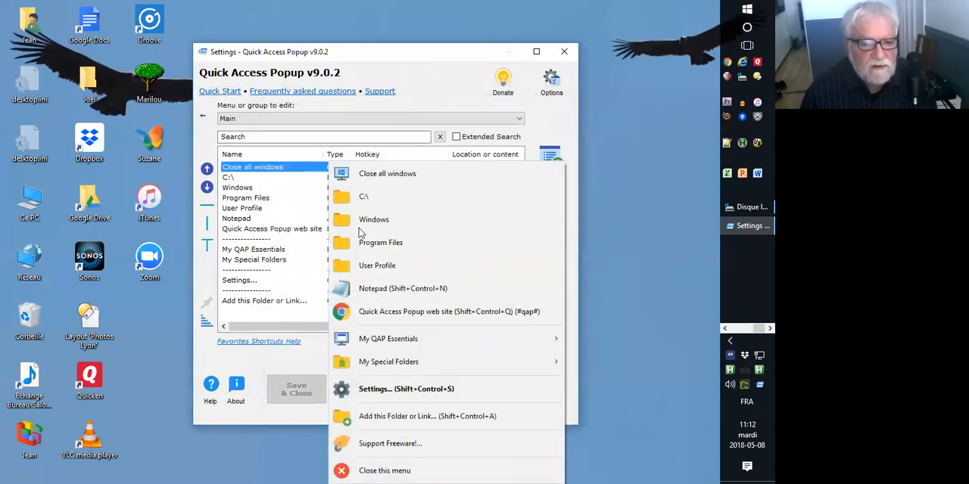
{"action": "left_click", "coordinate": [420, 174]}
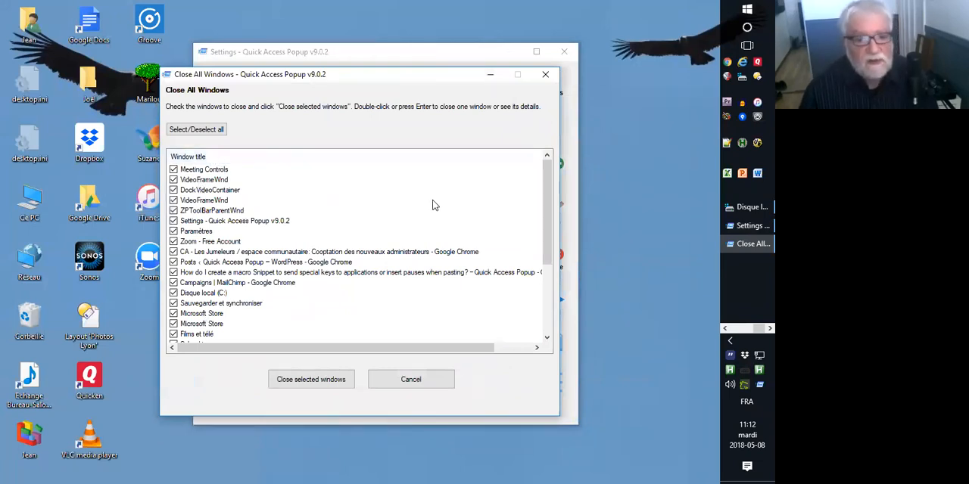
{"action": "mouse_move", "coordinate": [548, 176]}
{"action": "left_mouse_down"}
{"action": "mouse_move", "coordinate": [537, 273]}
{"action": "mouse_move", "coordinate": [545, 174]}
{"action": "left_mouse_up"}
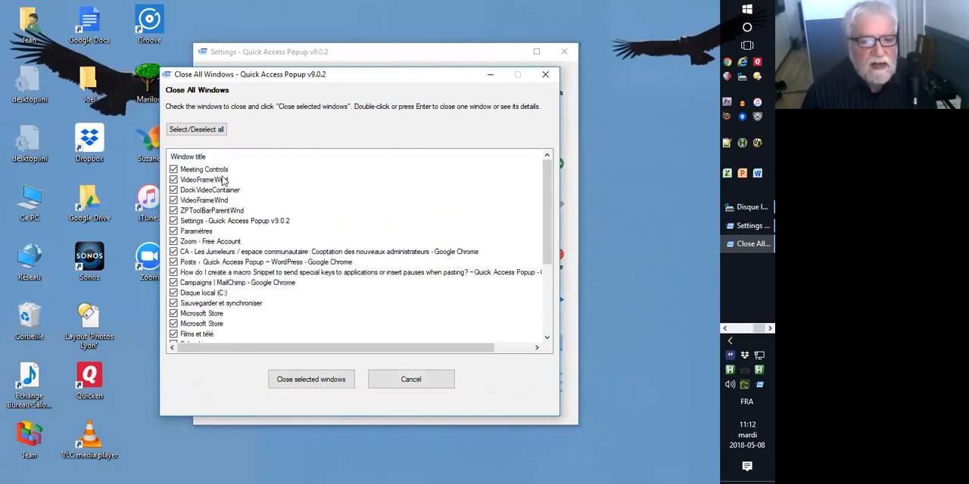
{"action": "left_click", "coordinate": [207, 130]}
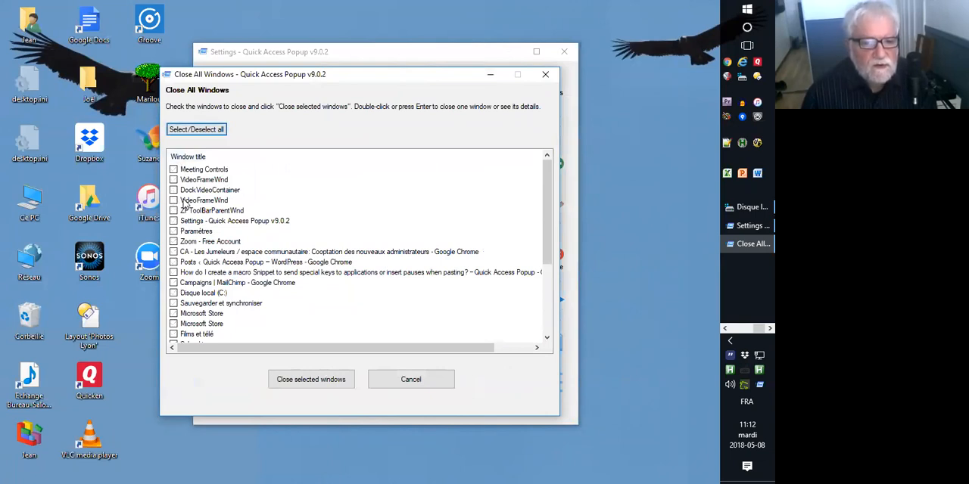
Close both Microsoft Store windows, the first Films et télé and Calendrier entries, and Calculatrice - Calculatrice.
{"action": "left_click", "coordinate": [173, 314]}
{"action": "left_click", "coordinate": [173, 324]}
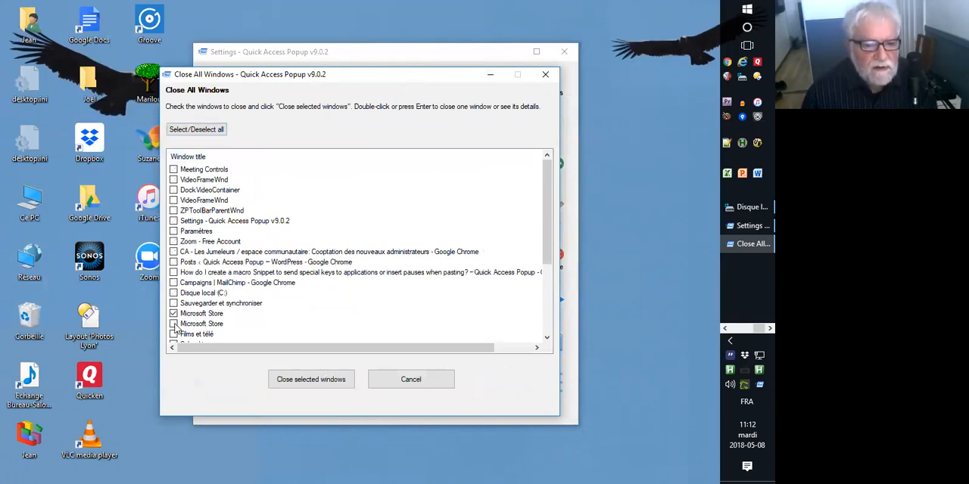
{"action": "scroll", "coordinate": [284, 315], "scroll_direction": "down", "scroll_amount": 2}
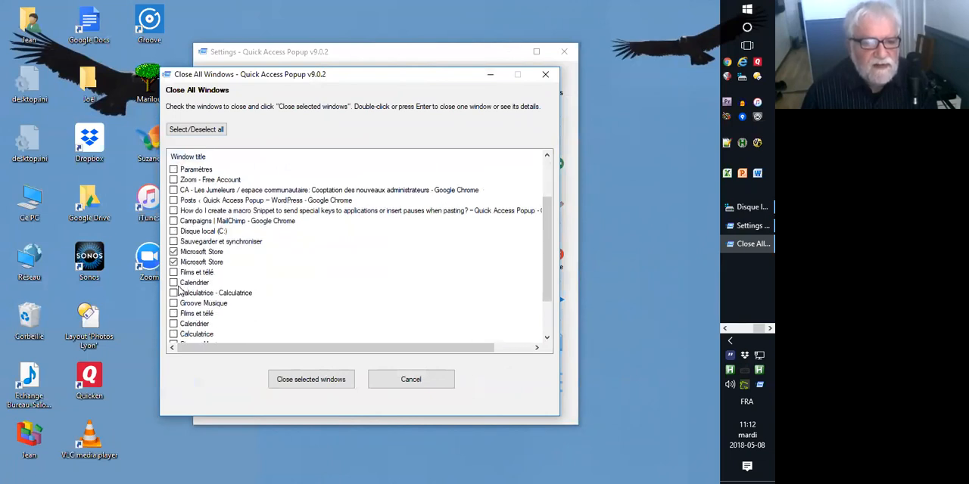
{"action": "left_click", "coordinate": [173, 273]}
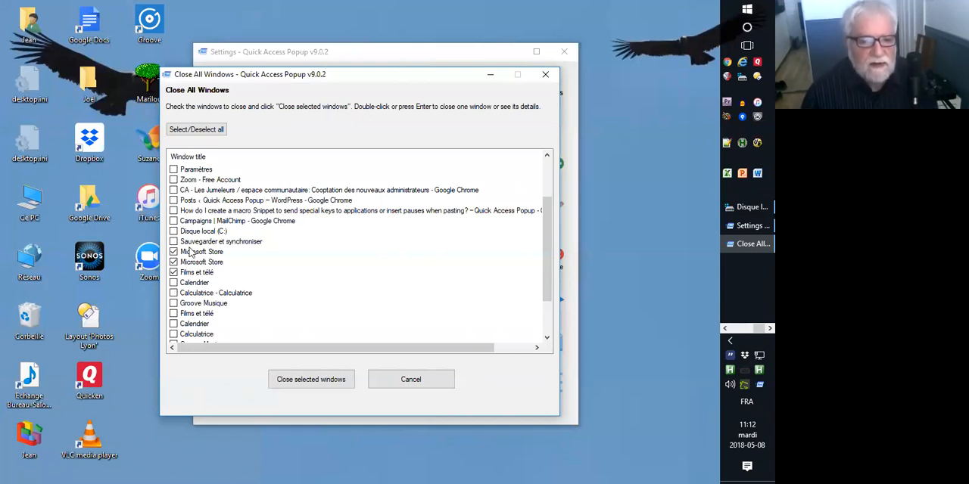
{"action": "left_click", "coordinate": [174, 293]}
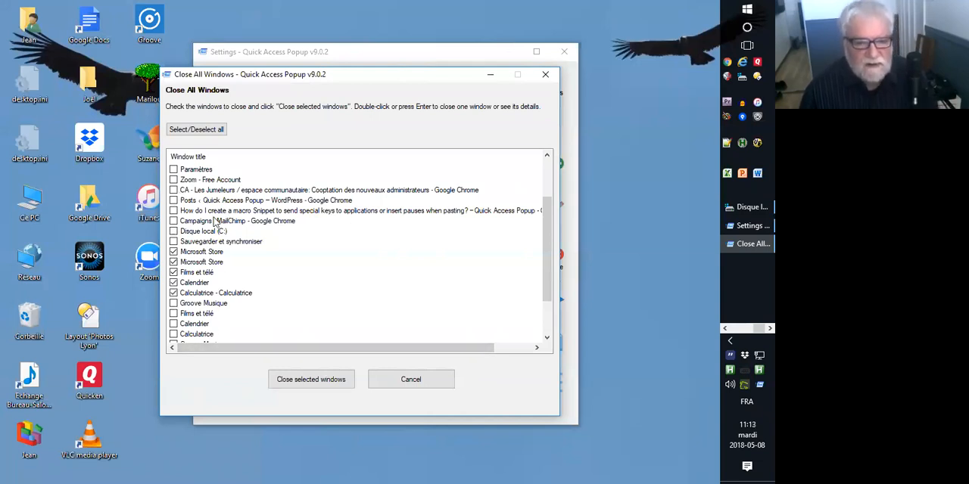
{"action": "left_click", "coordinate": [307, 380]}
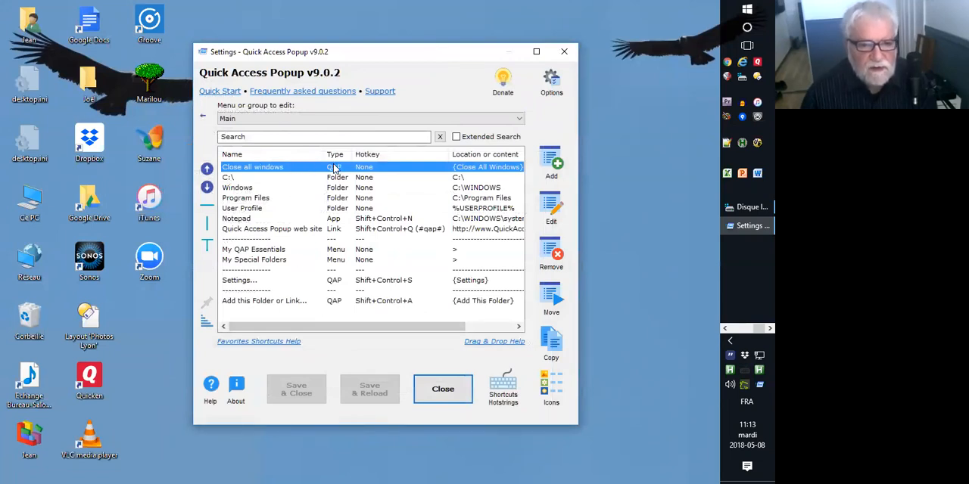
Add the Close Computer Control Center QAP feature to the Main menu, then save and reload the settings.
{"action": "left_click", "coordinate": [555, 156]}
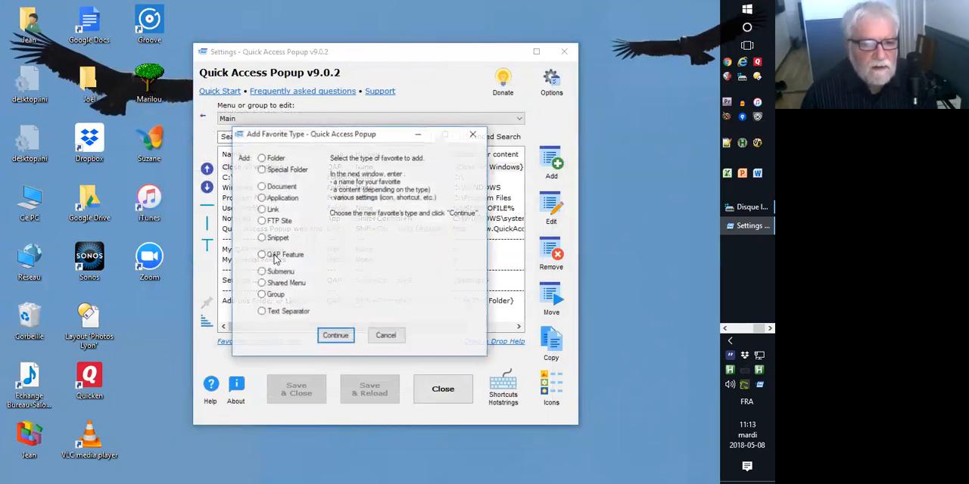
{"action": "left_click", "coordinate": [278, 256]}
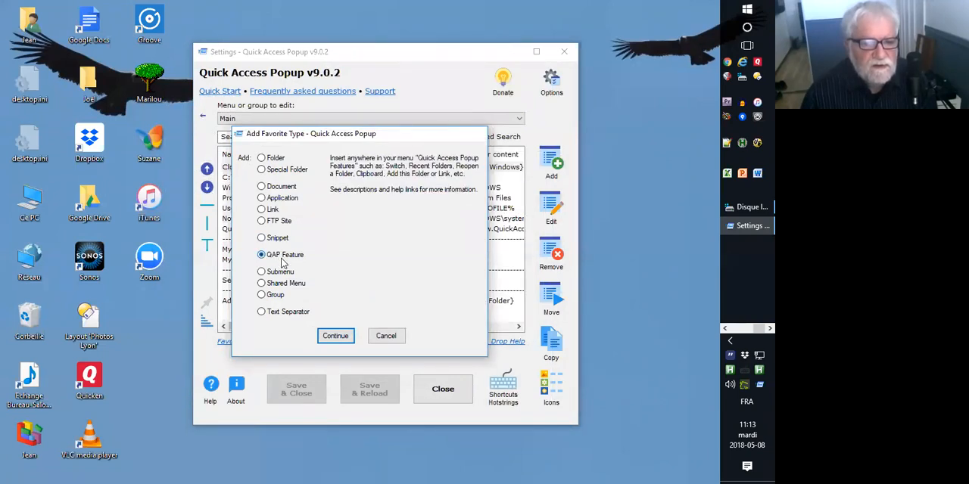
{"action": "double_click", "coordinate": [281, 262]}
{"action": "left_click", "coordinate": [309, 219]}
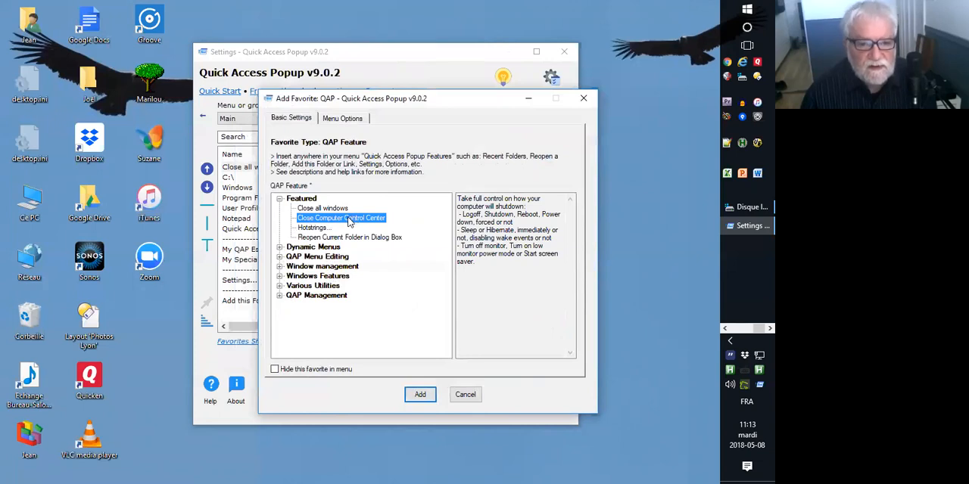
{"action": "left_click", "coordinate": [420, 393]}
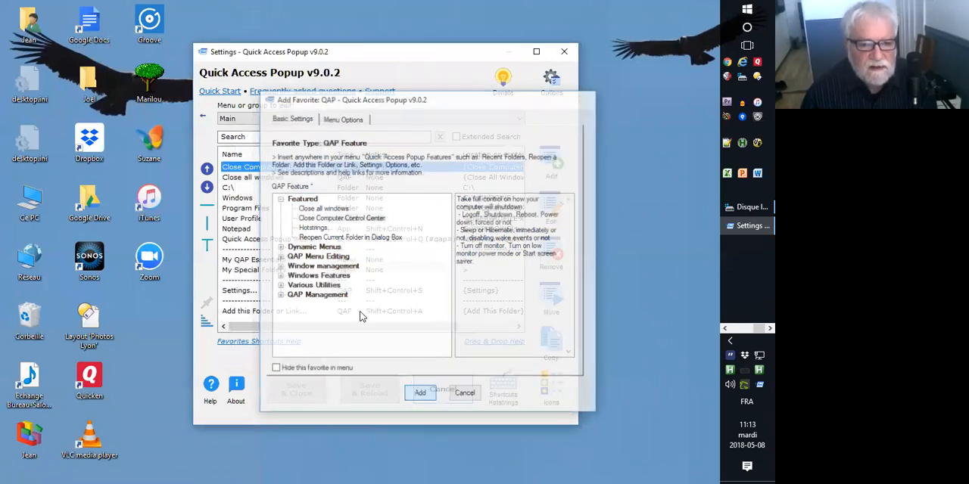
{"action": "left_click", "coordinate": [369, 388]}
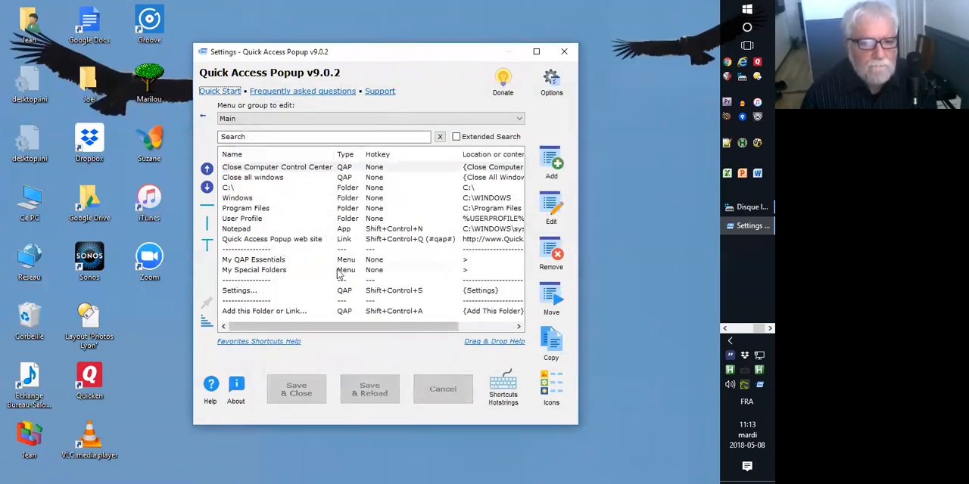
Launch the Close Computer Control Center favorite and compare its actions with the power choices built into Windows.
{"action": "middle_click", "coordinate": [273, 209]}
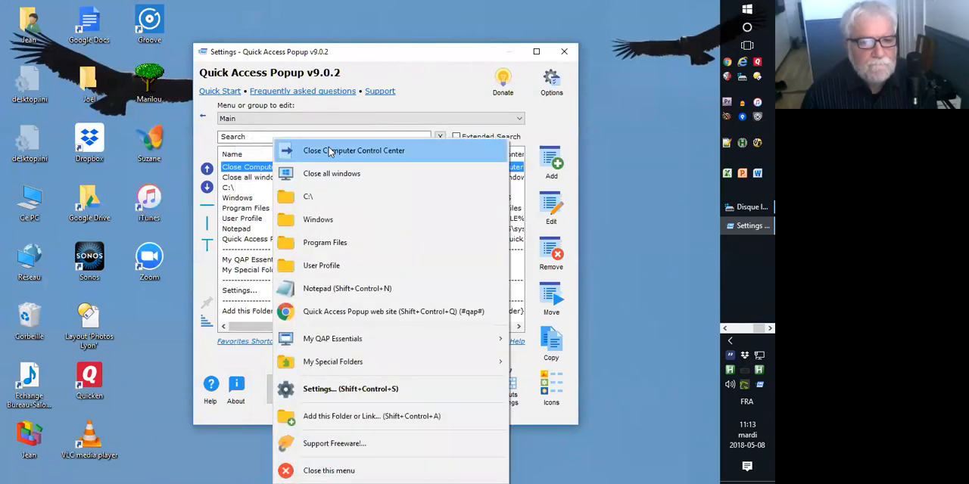
{"action": "left_click", "coordinate": [374, 154]}
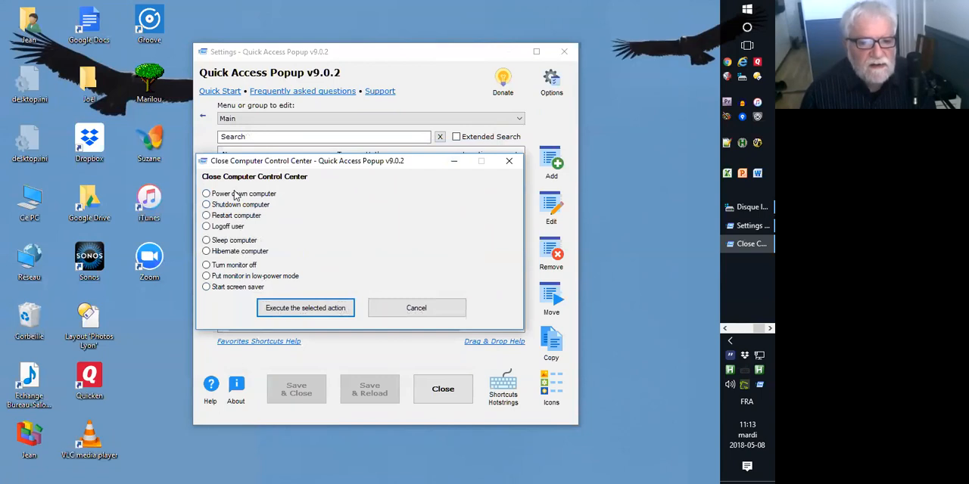
{"action": "left_click", "coordinate": [749, 10]}
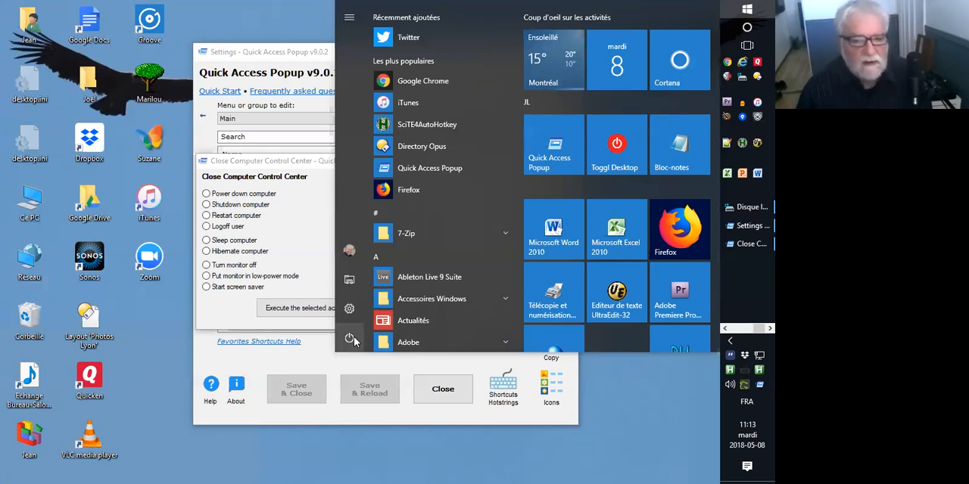
{"action": "left_click", "coordinate": [350, 339]}
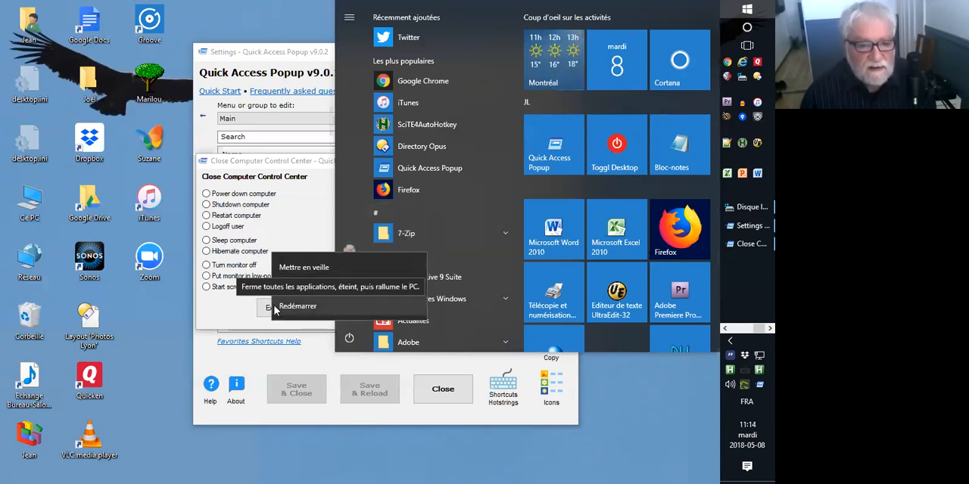
{"action": "left_click", "coordinate": [220, 233]}
{"action": "left_click", "coordinate": [304, 221]}
Examine the Restart computer action and its Force option, leaving Force off.
{"action": "left_click", "coordinate": [216, 216]}
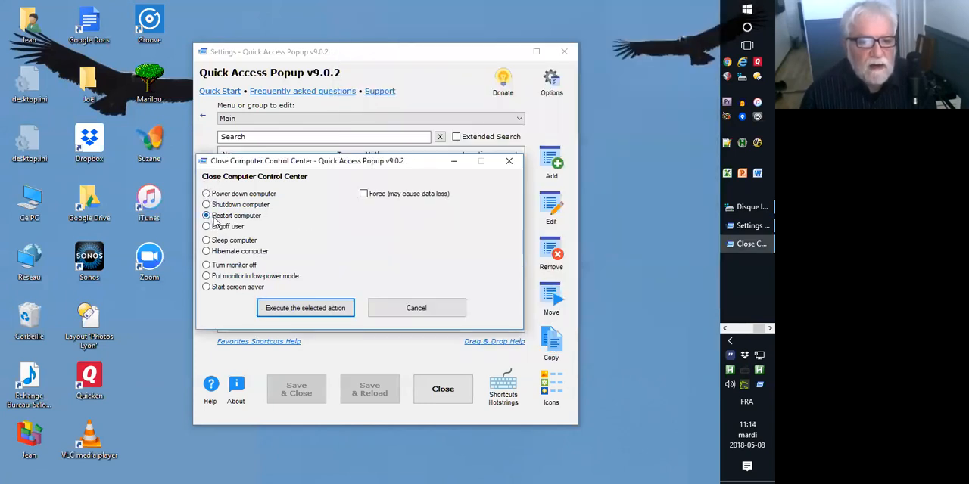
{"action": "left_click", "coordinate": [364, 196]}
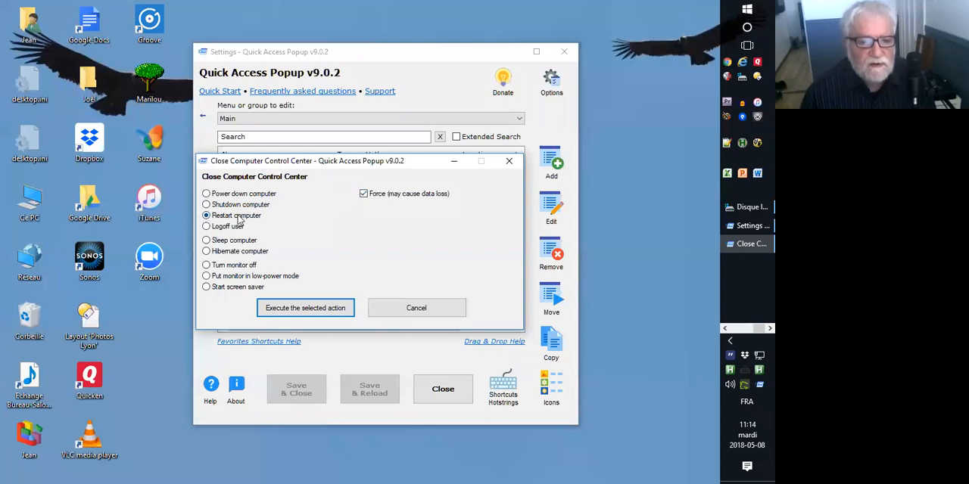
{"action": "left_click", "coordinate": [363, 195]}
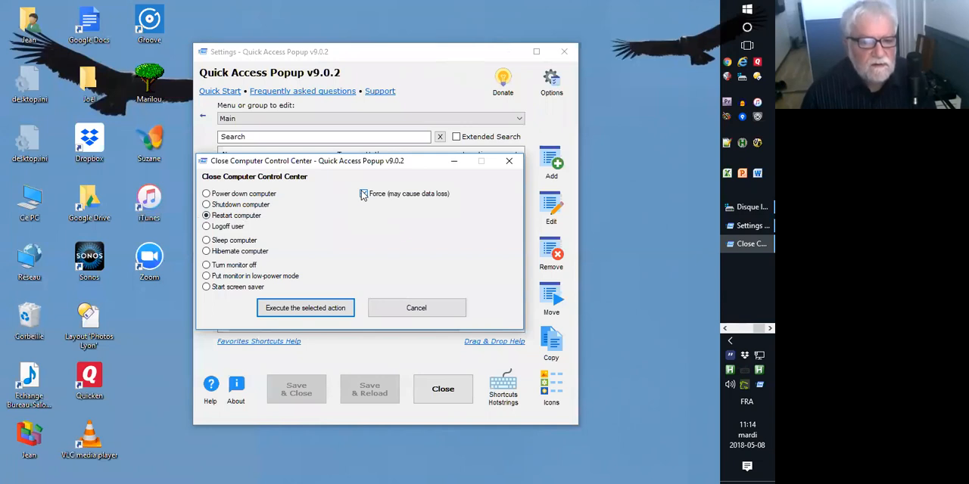
Examine the Sleep computer and Hibernate computer actions with their Sleep immediately and Disable wake events options.
{"action": "left_click", "coordinate": [206, 241]}
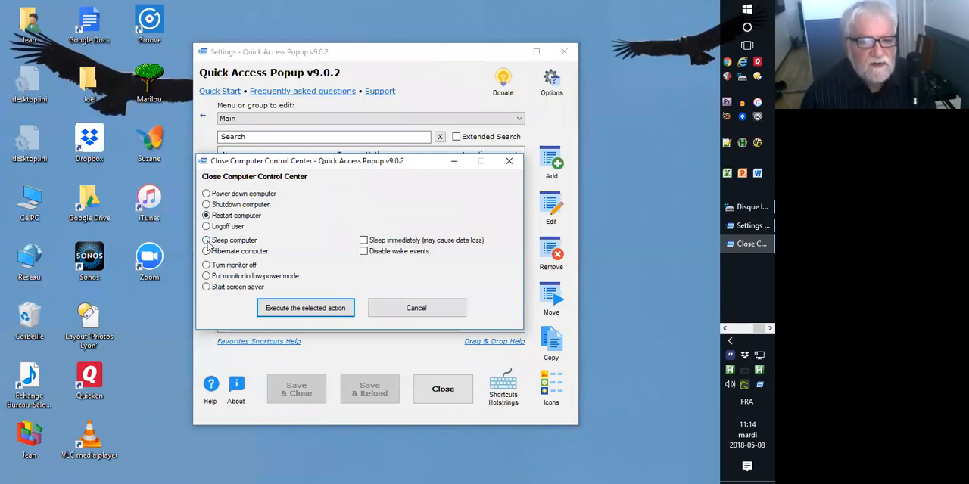
{"action": "left_click", "coordinate": [207, 251]}
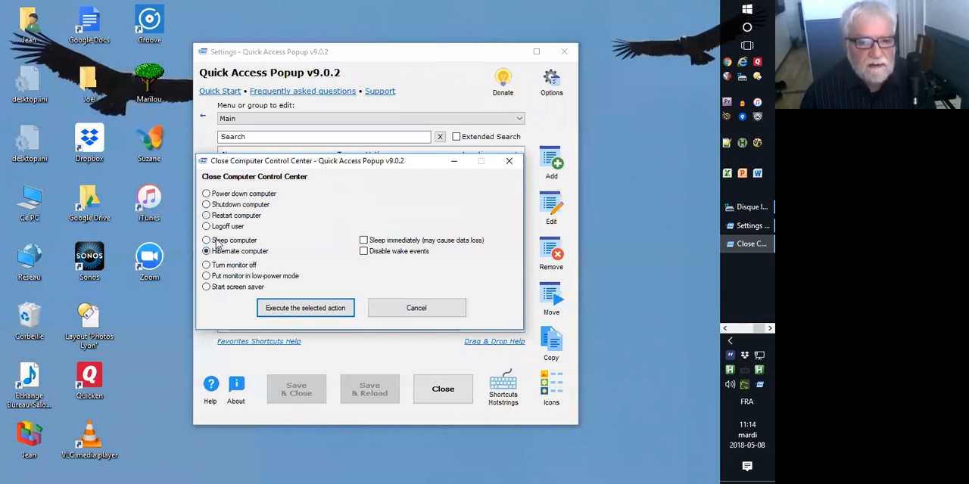
{"action": "left_click", "coordinate": [209, 242]}
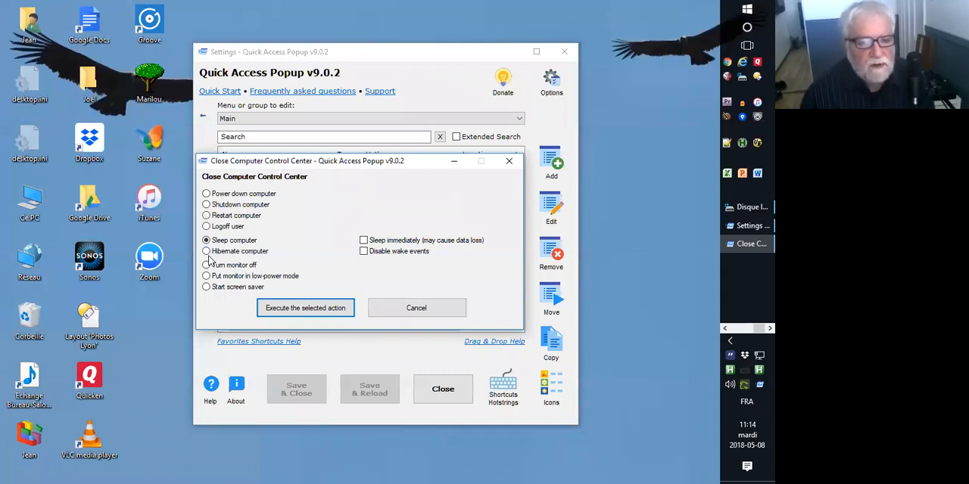
{"action": "left_click", "coordinate": [208, 252]}
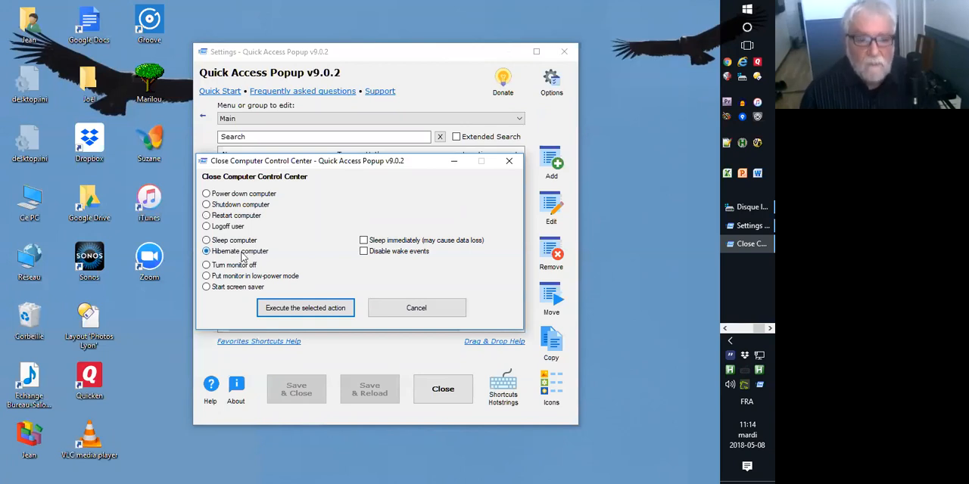
{"action": "left_click", "coordinate": [218, 242]}
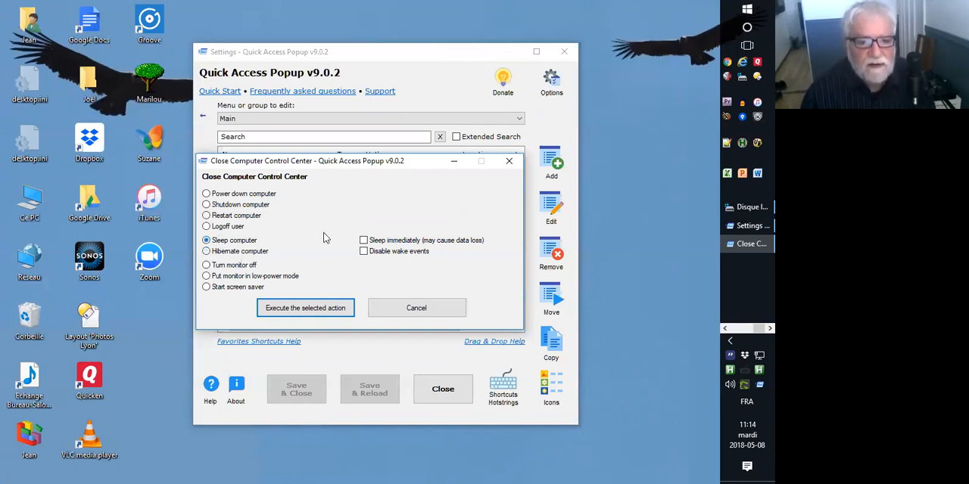
{"action": "left_click", "coordinate": [364, 240]}
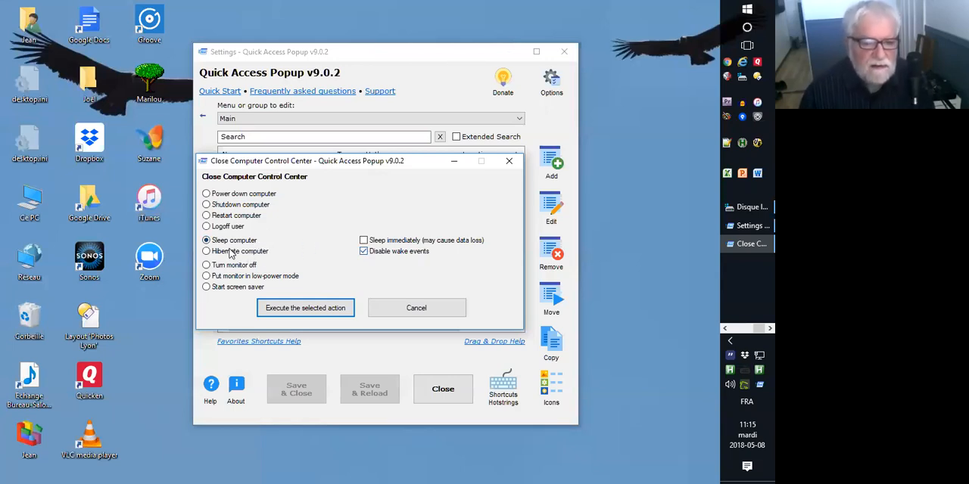
Examine the monitor, screen saver and Power down computer actions, and close the control center without executing any.
{"action": "left_click", "coordinate": [206, 265]}
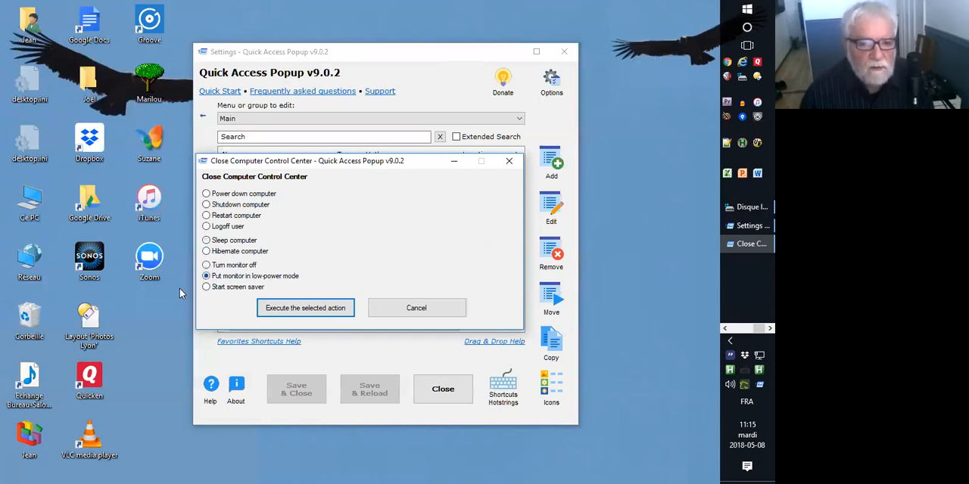
{"action": "left_click", "coordinate": [207, 289]}
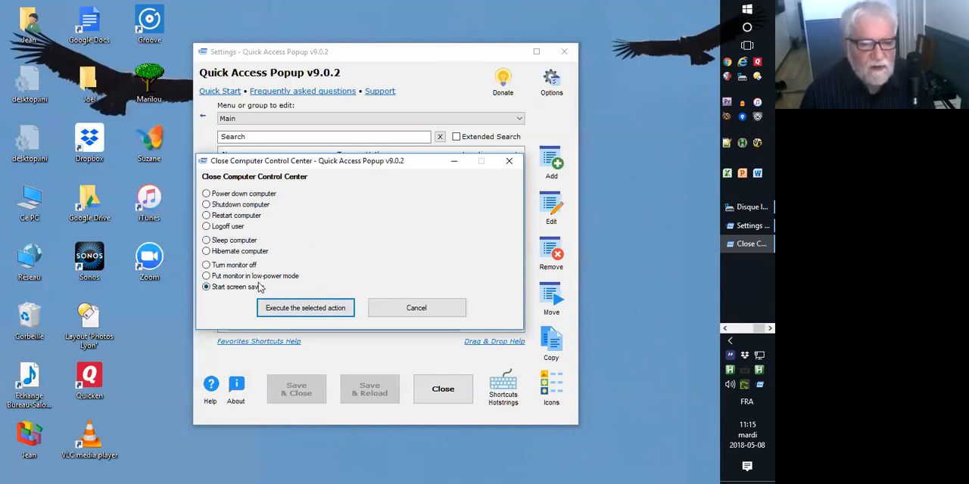
{"action": "left_click", "coordinate": [214, 196]}
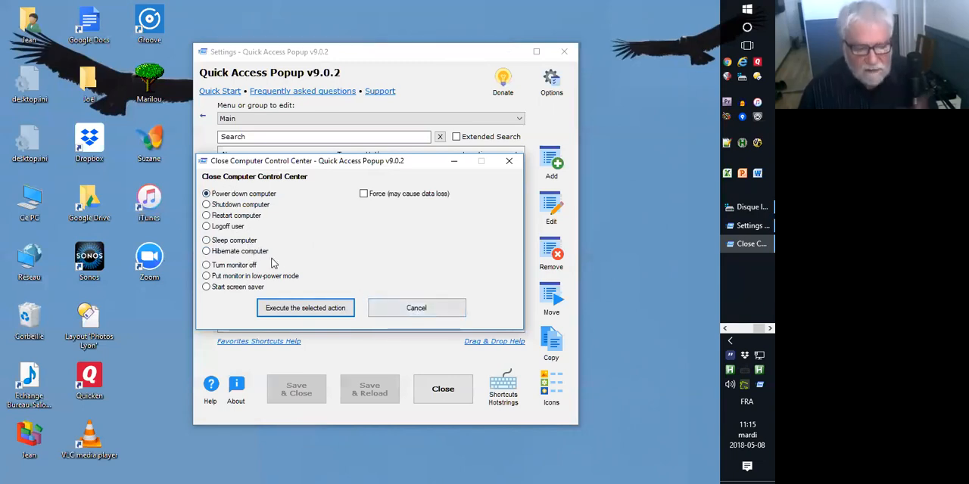
{"action": "left_click", "coordinate": [377, 304]}
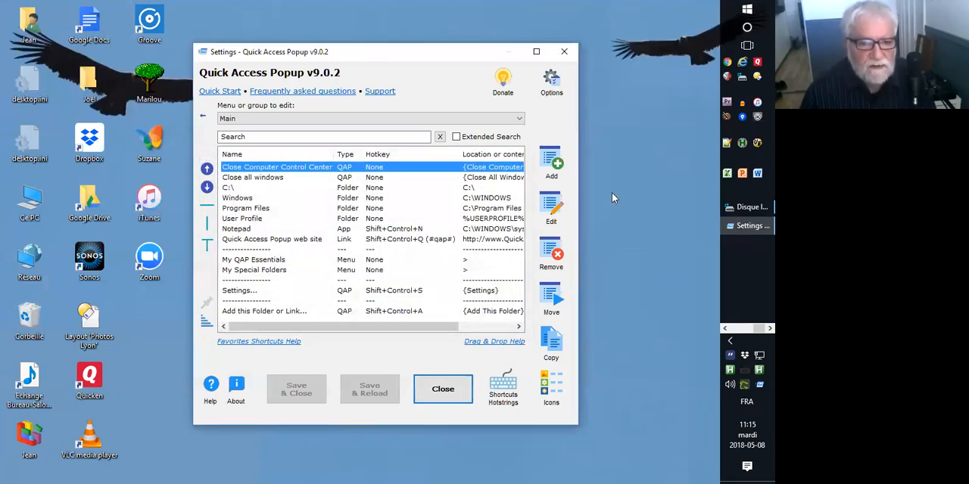
Start adding a QAP feature to the Main menu and examine the Hotstrings feature and the Dynamic Menus category.
{"action": "left_click", "coordinate": [558, 157]}
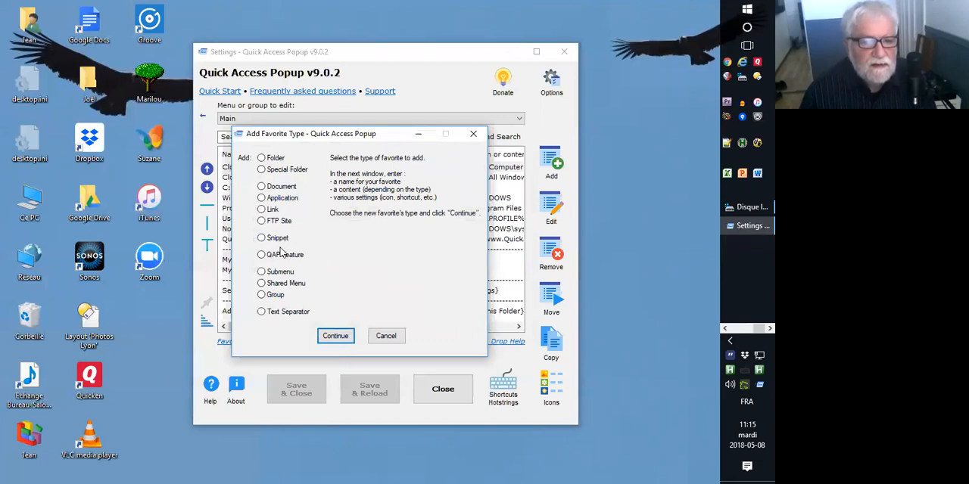
{"action": "left_click", "coordinate": [282, 256]}
{"action": "double_click", "coordinate": [278, 256]}
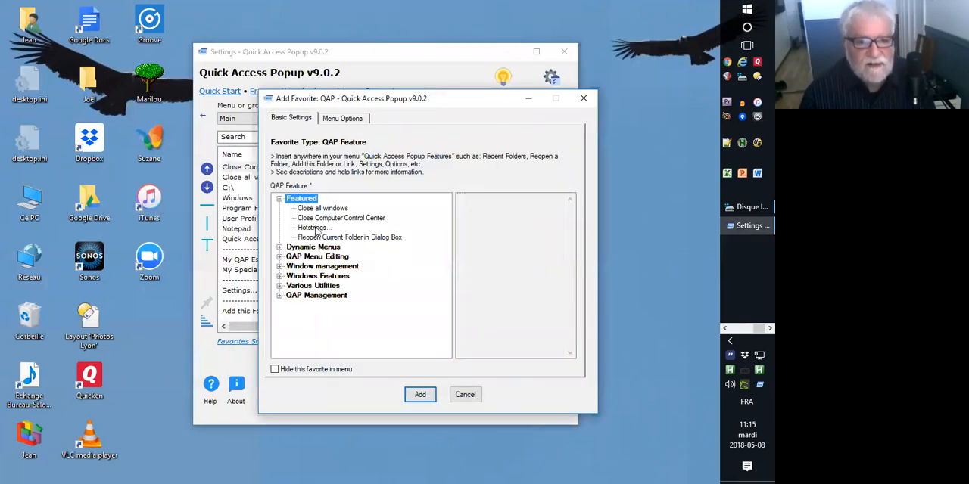
{"action": "left_click", "coordinate": [312, 228]}
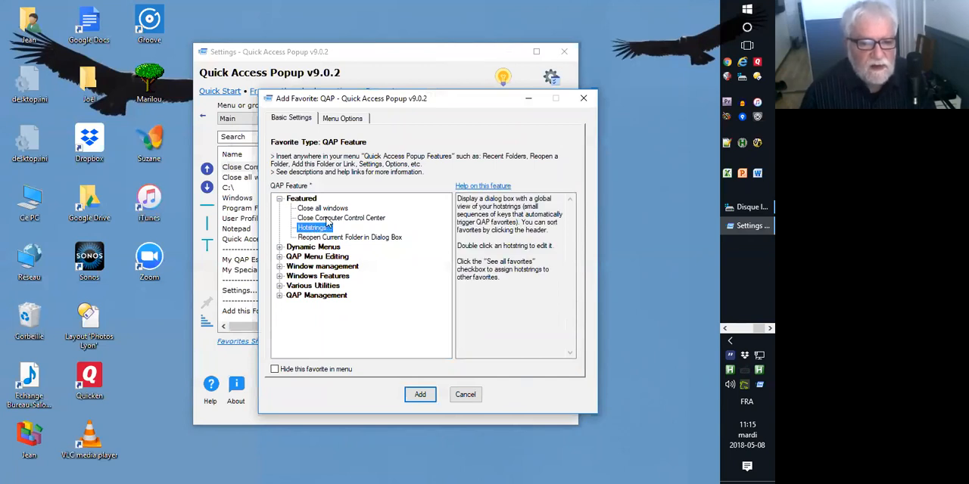
{"action": "left_click", "coordinate": [279, 199]}
{"action": "left_click", "coordinate": [279, 208]}
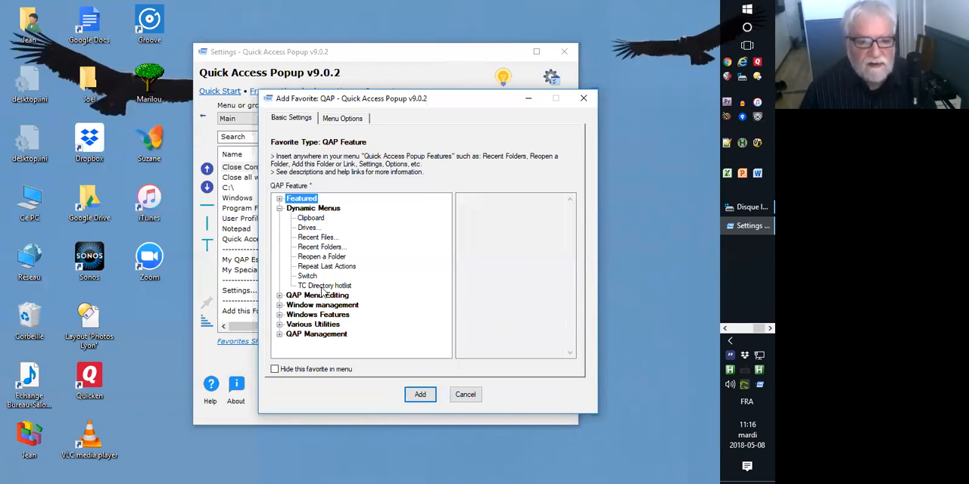
{"action": "left_click", "coordinate": [279, 208]}
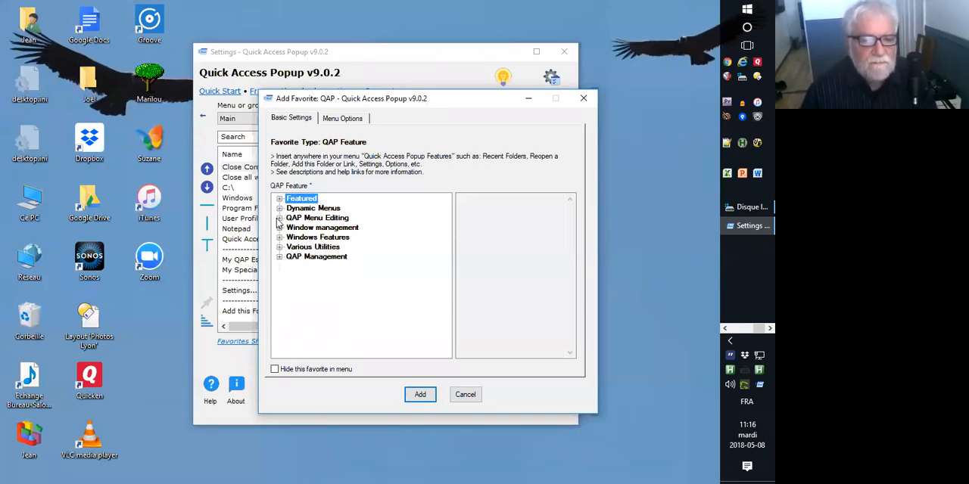
Examine the Add Favorite and Add this Folder or Link Express features under QAP Menu Editing, comparing them with the popup menu.
{"action": "left_click", "coordinate": [279, 218]}
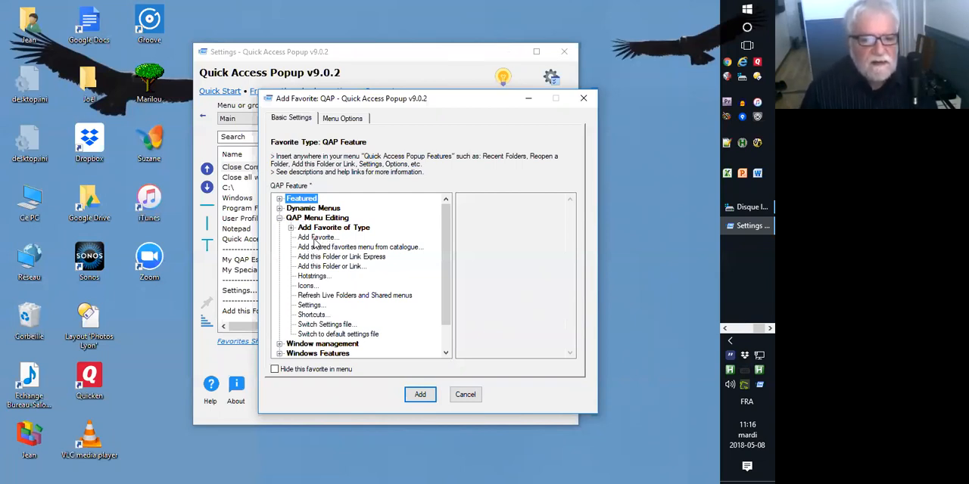
{"action": "left_click", "coordinate": [317, 237]}
{"action": "left_click", "coordinate": [321, 257]}
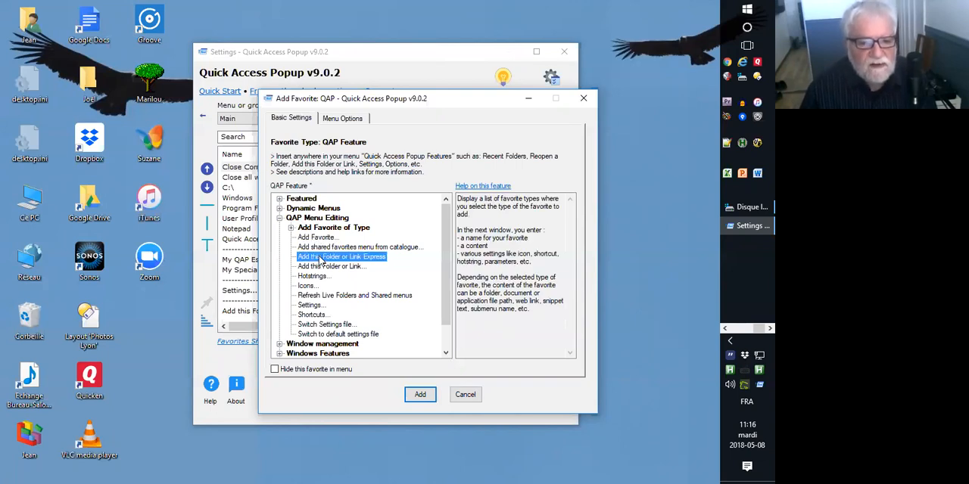
{"action": "middle_click", "coordinate": [412, 259]}
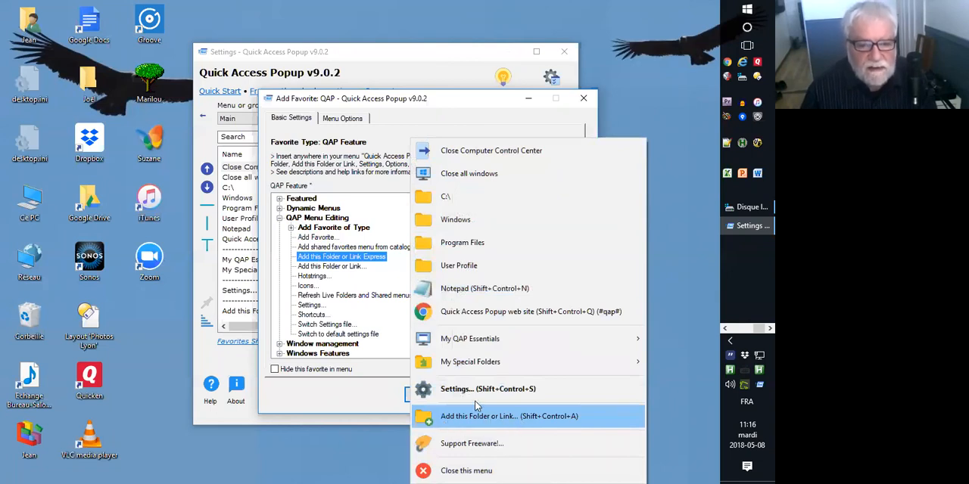
{"action": "left_click", "coordinate": [322, 260]}
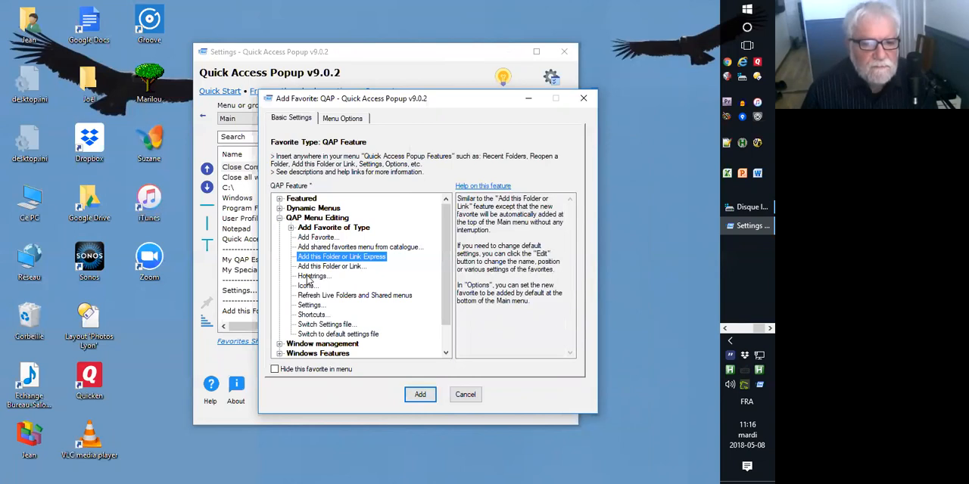
Examine the Hotstrings, Shortcuts and Settings descriptions and the Add Favorite of Type group, and leave without adding a feature.
{"action": "left_click", "coordinate": [311, 276]}
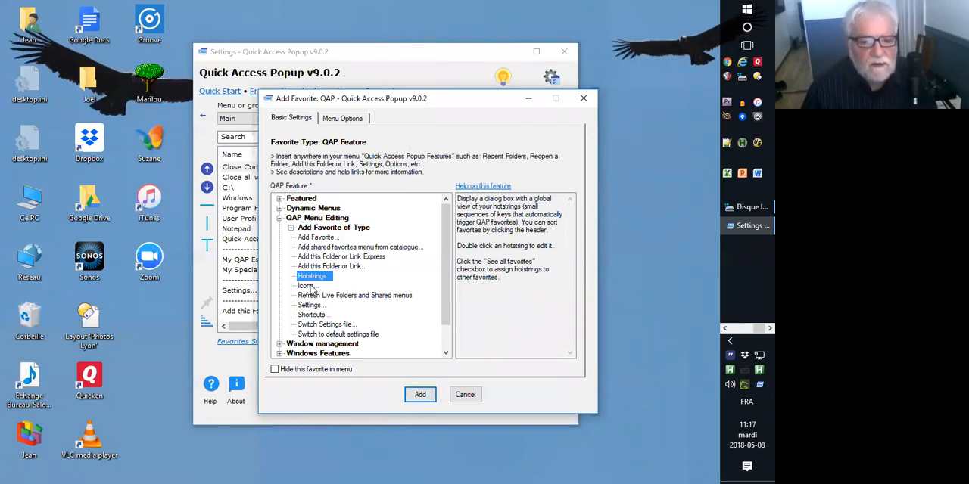
{"action": "left_click", "coordinate": [313, 315]}
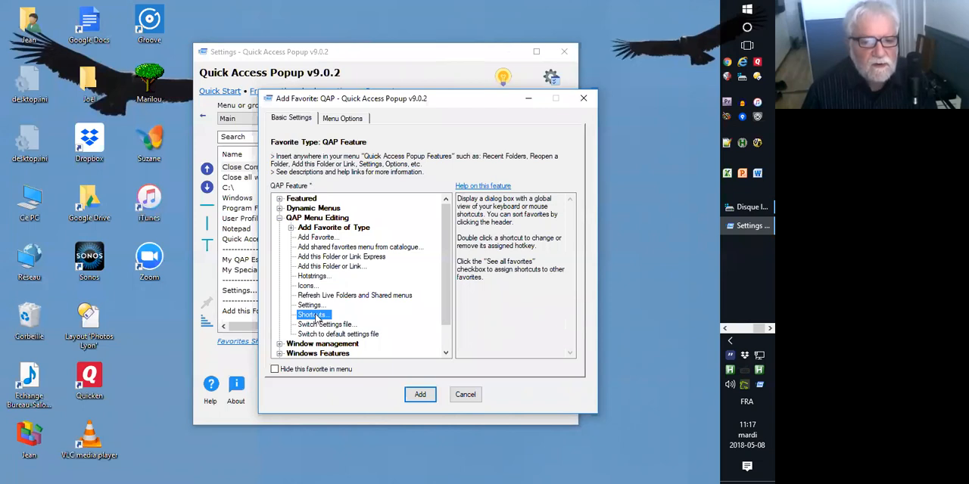
{"action": "left_click", "coordinate": [309, 306]}
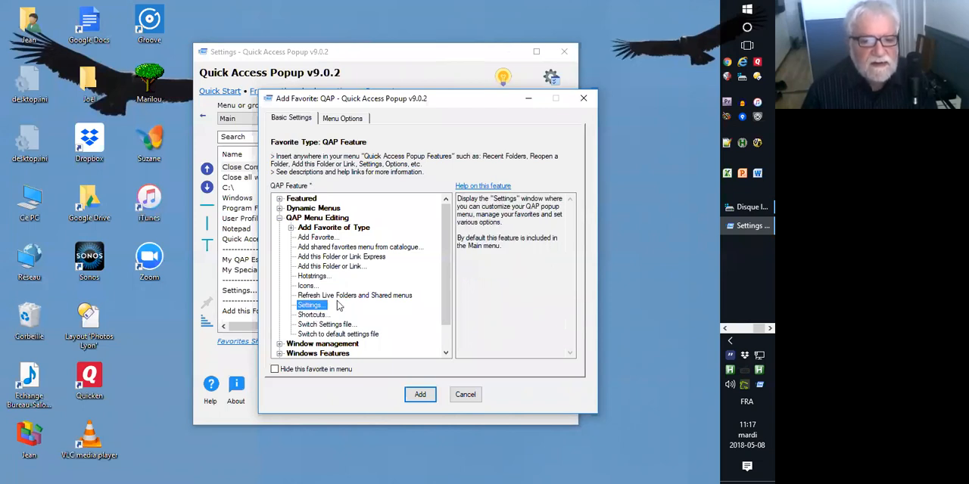
{"action": "middle_click", "coordinate": [336, 306]}
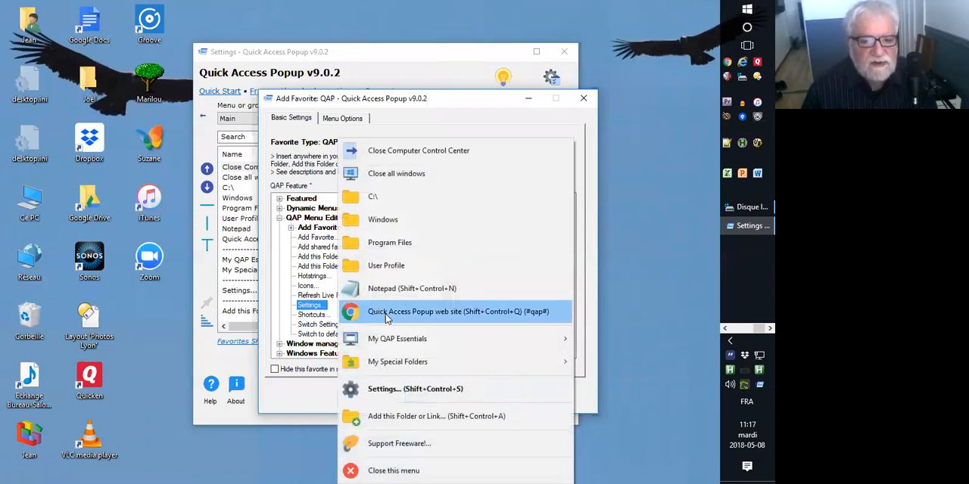
{"action": "left_click", "coordinate": [301, 306]}
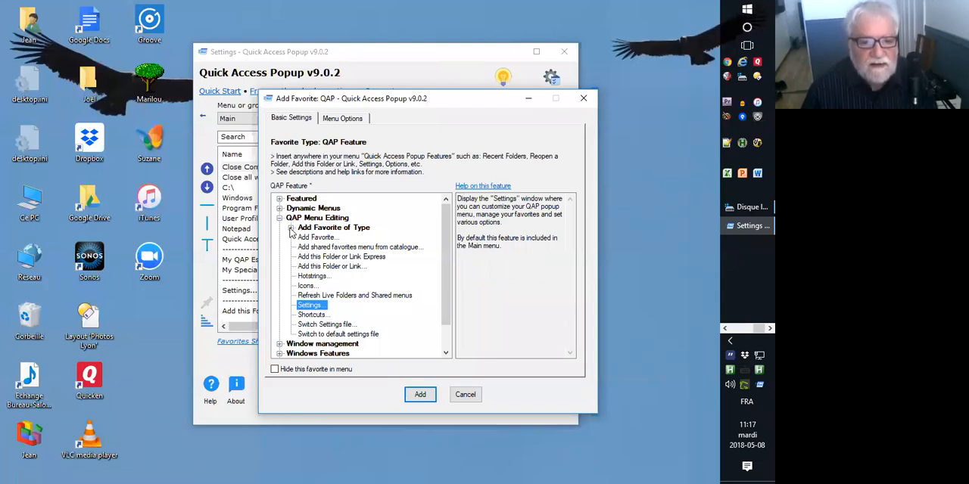
{"action": "left_click", "coordinate": [292, 229]}
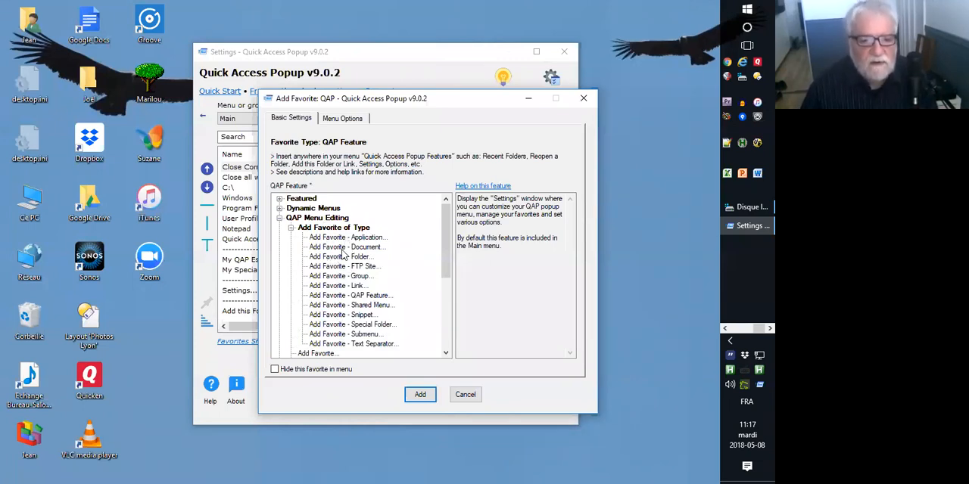
{"action": "left_click", "coordinate": [464, 394]}
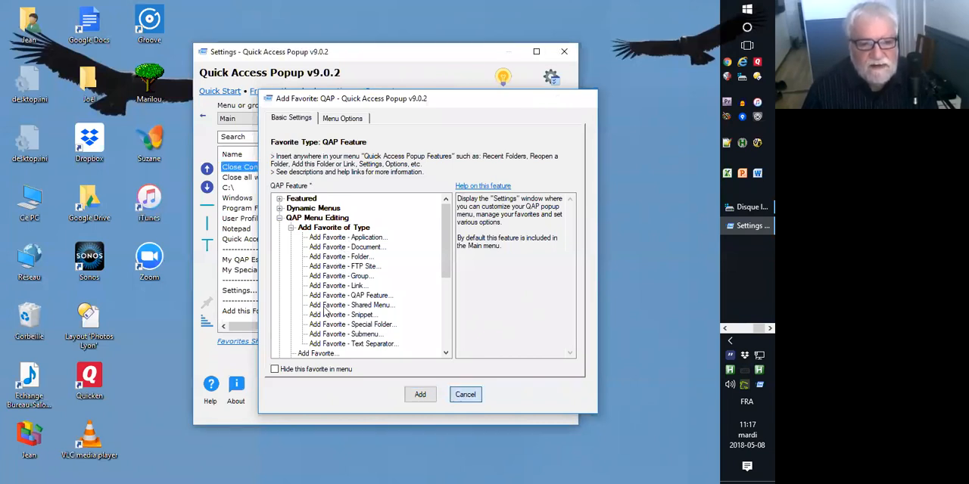
Add a submenu named Snippets to the Main menu.
{"action": "left_click", "coordinate": [549, 161]}
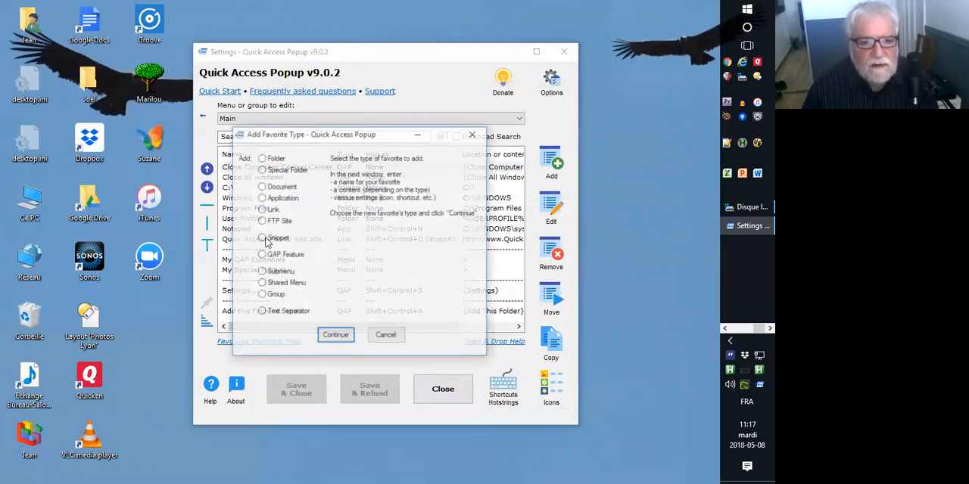
{"action": "left_click", "coordinate": [282, 274]}
{"action": "left_click", "coordinate": [334, 336]}
{"action": "type", "text": "Snippets"}
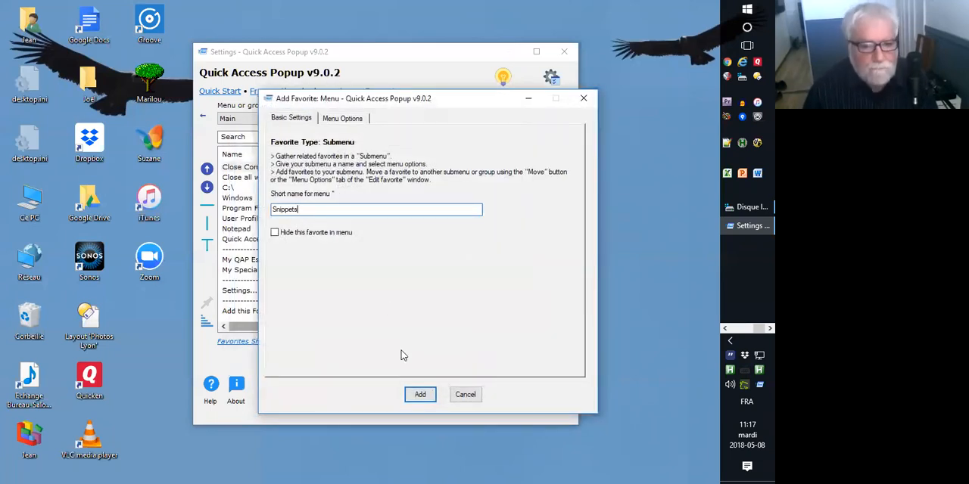
{"action": "left_click", "coordinate": [420, 393]}
Add the QAP feature Add Favorite - Snippet inside the Snippets submenu and save the settings.
{"action": "double_click", "coordinate": [249, 167]}
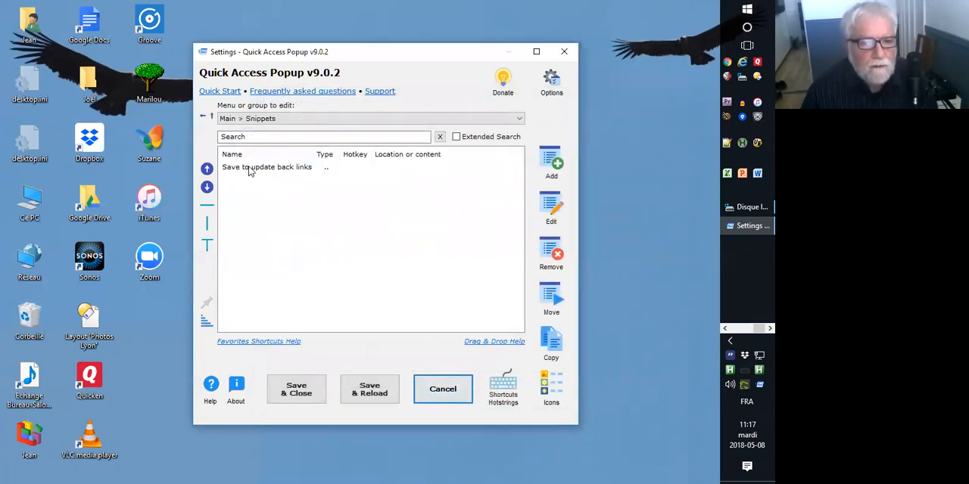
{"action": "left_click", "coordinate": [553, 168]}
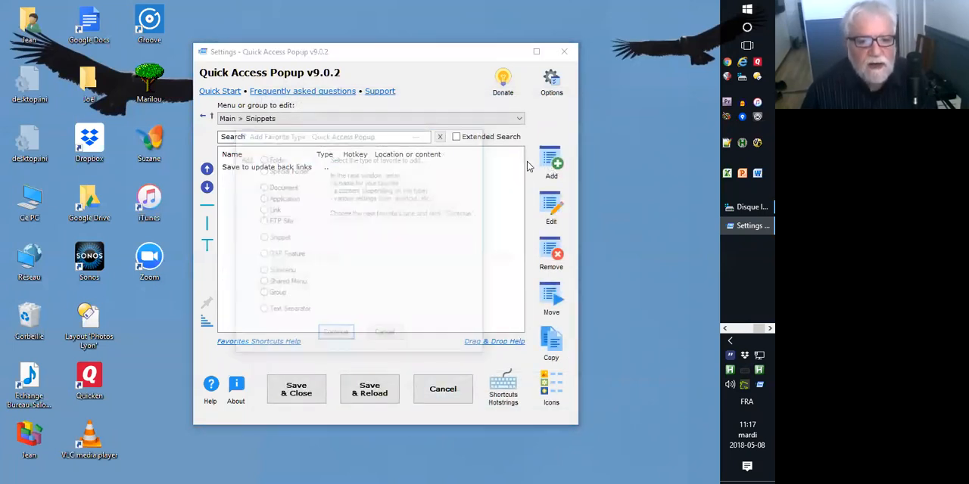
{"action": "double_click", "coordinate": [279, 256]}
{"action": "left_click", "coordinate": [280, 257]}
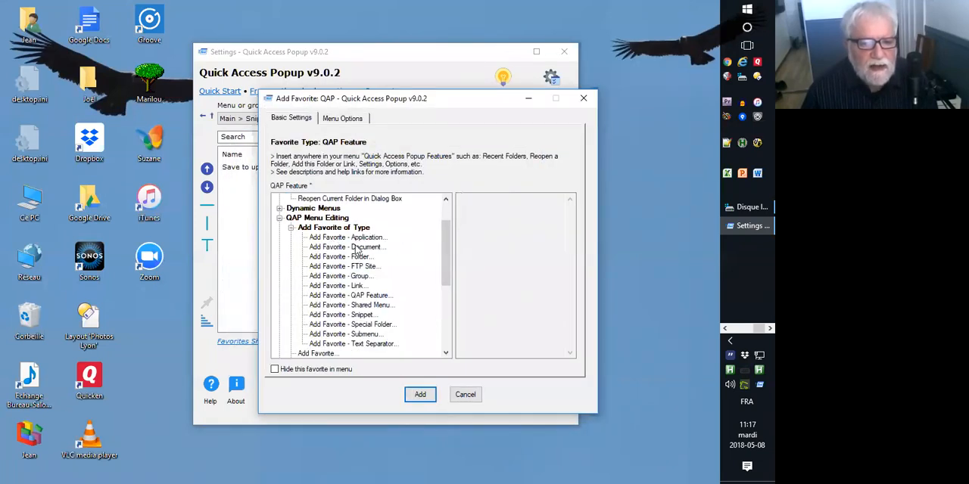
{"action": "left_click", "coordinate": [333, 315]}
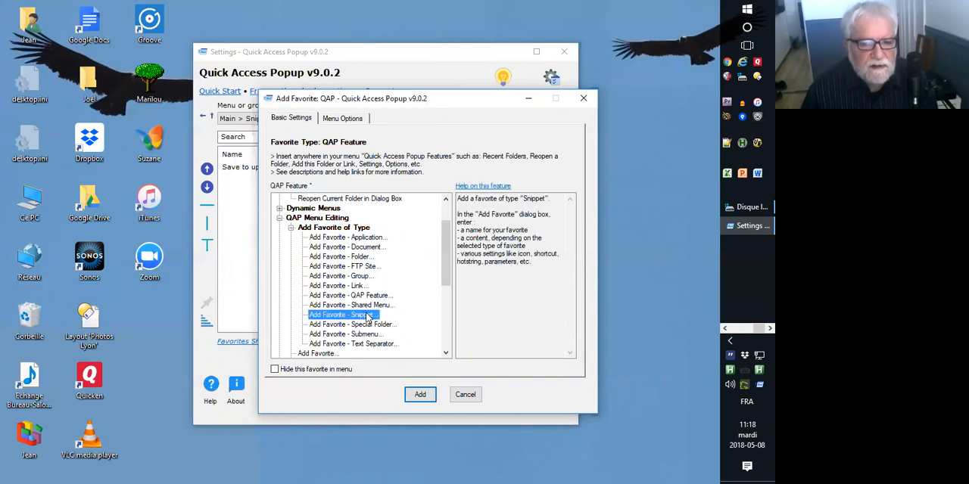
{"action": "double_click", "coordinate": [327, 316]}
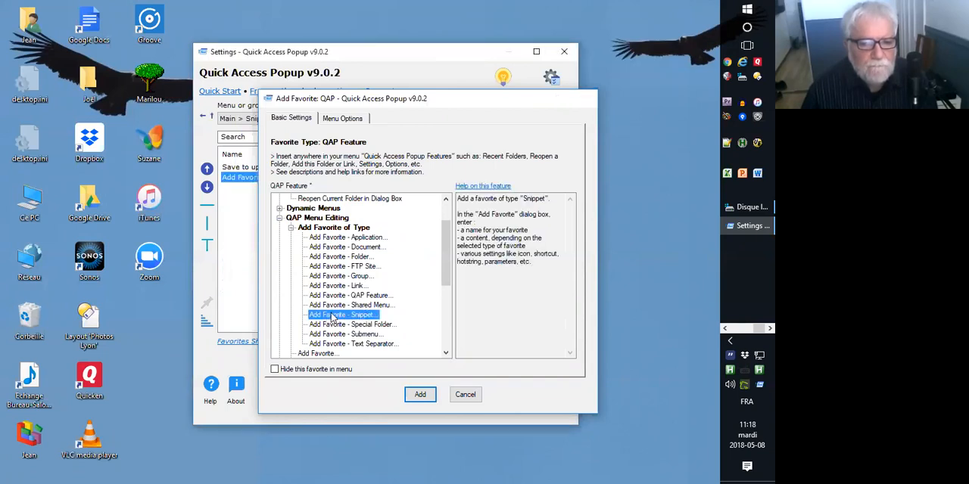
{"action": "left_click", "coordinate": [298, 204]}
{"action": "left_click", "coordinate": [381, 389]}
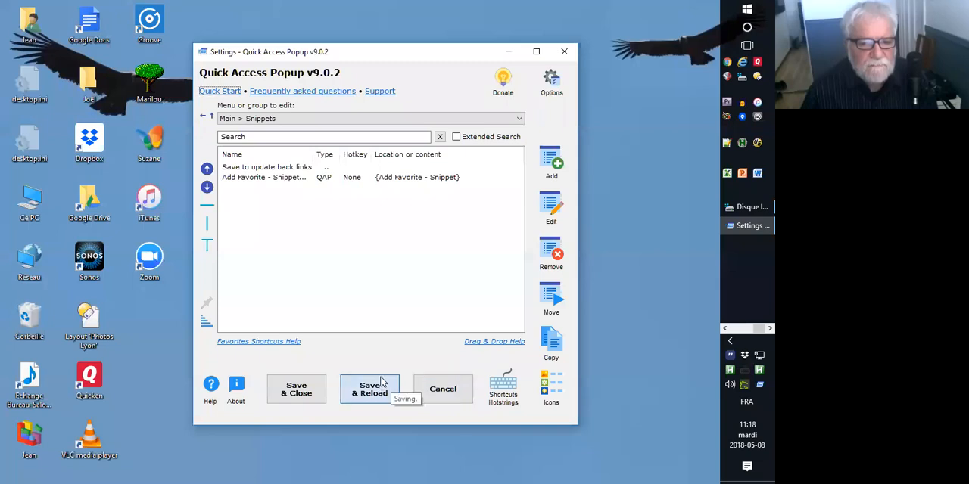
Check the Snippets submenu and its Add Favorite - Snippet entry in the popup menu.
{"action": "middle_click", "coordinate": [320, 229]}
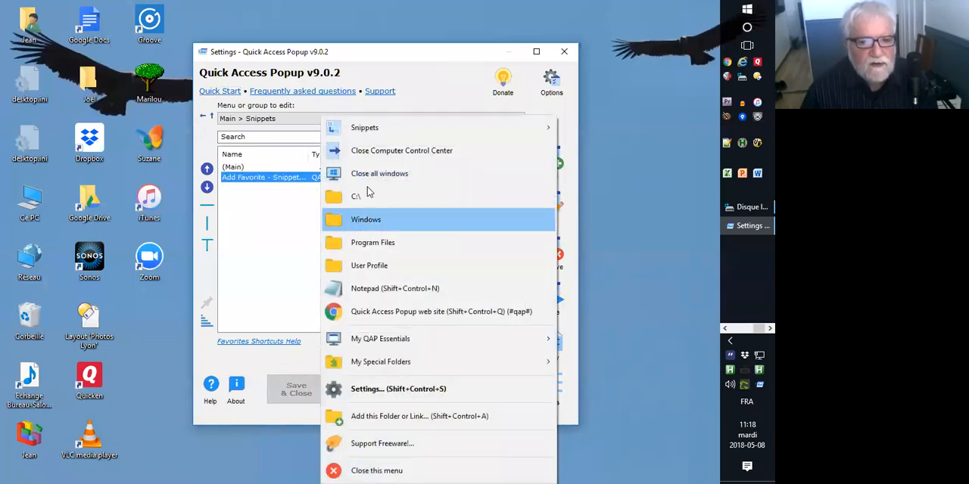
{"action": "mouse_move", "coordinate": [364, 130]}
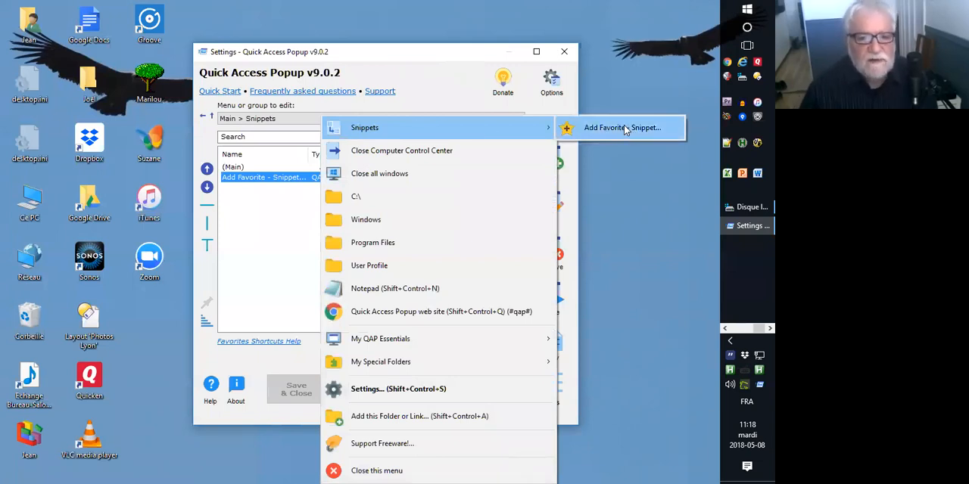
{"action": "left_click", "coordinate": [294, 205]}
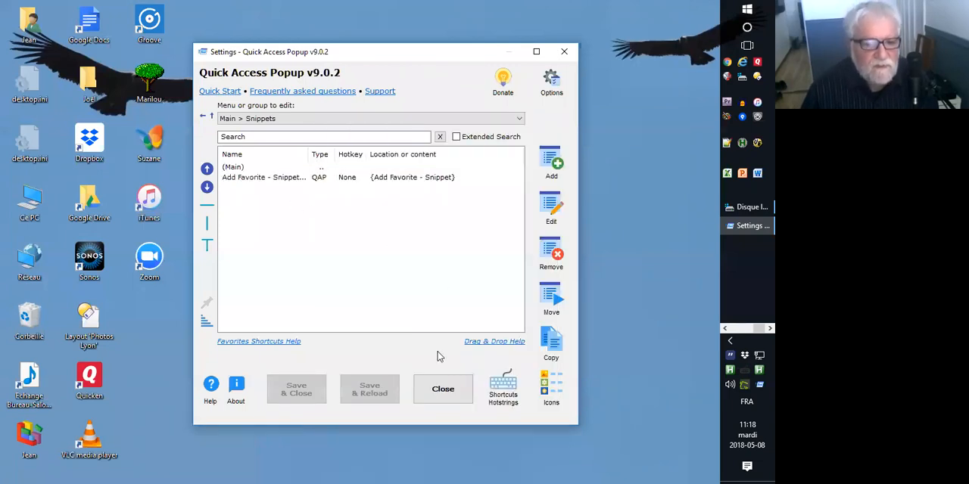
Close the settings and launch Add Favorite - Snippet from the popup menu's Snippets submenu.
{"action": "left_click", "coordinate": [439, 388]}
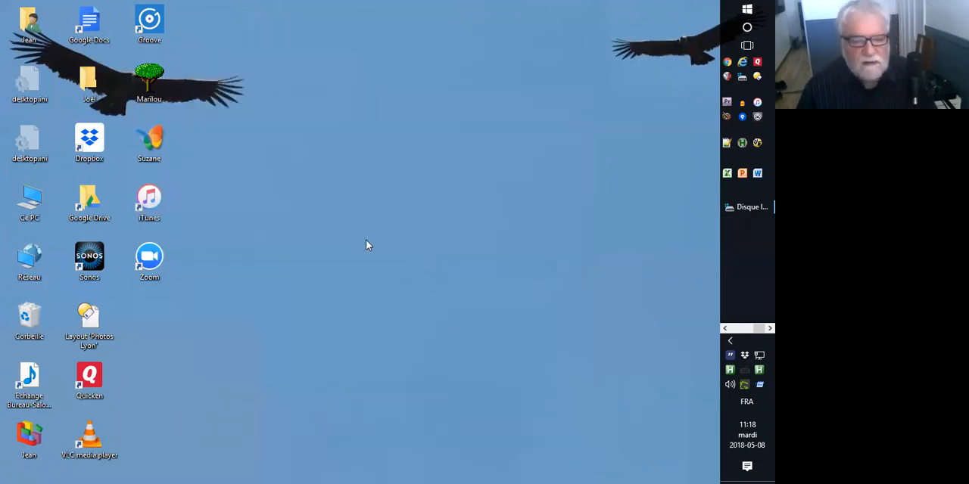
{"action": "middle_click", "coordinate": [317, 206]}
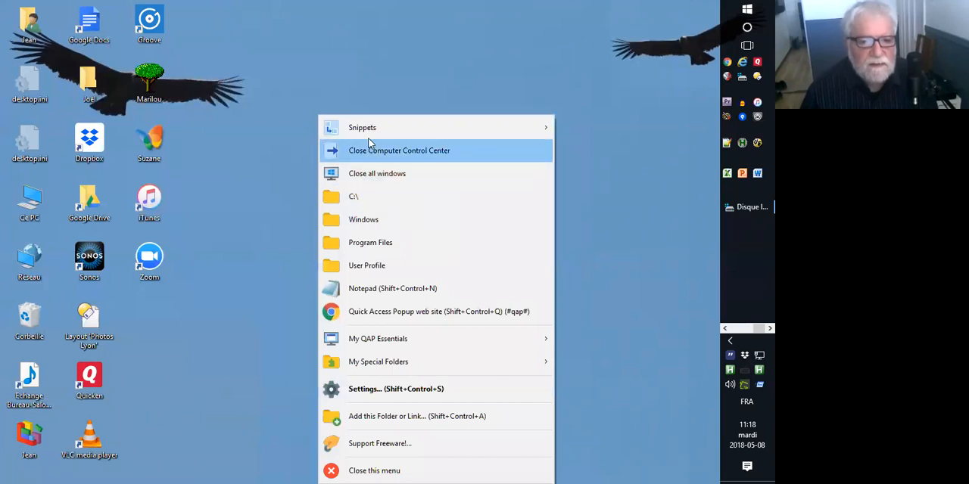
{"action": "left_click", "coordinate": [619, 128]}
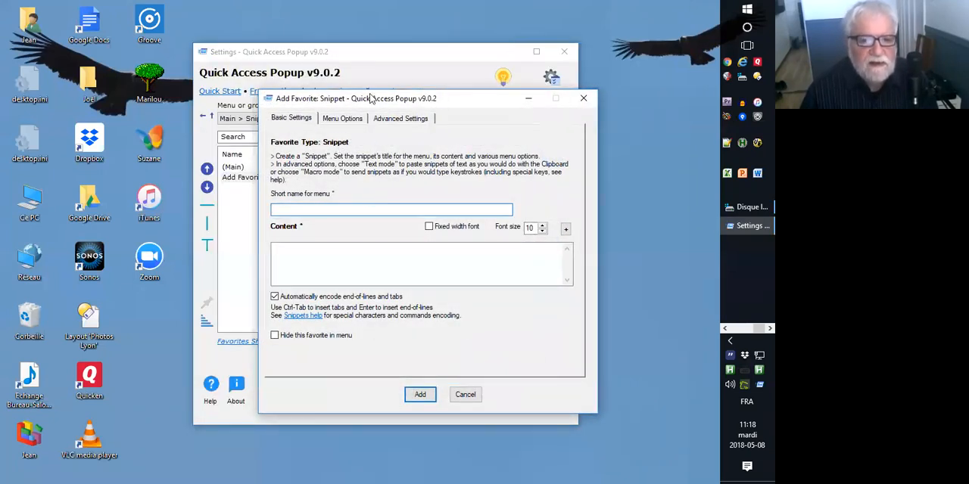
{"action": "left_click", "coordinate": [320, 211]}
{"action": "type", "text": "Code"}
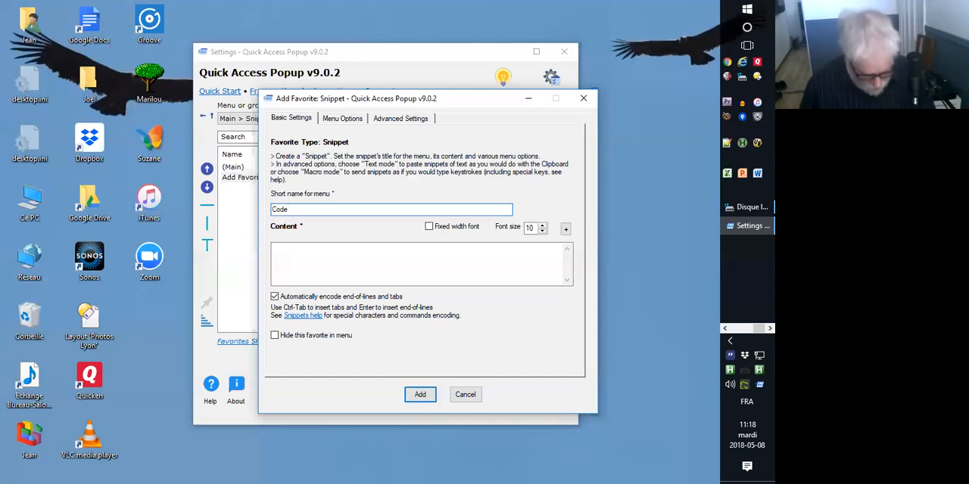
{"action": "type", "text": "l"}
{"action": "key", "text": "Tab"}
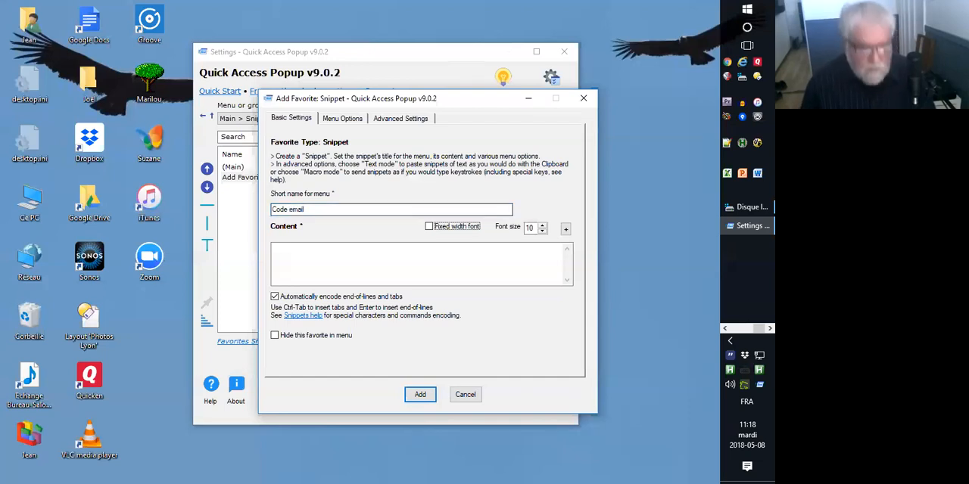
{"action": "left_click", "coordinate": [300, 269]}
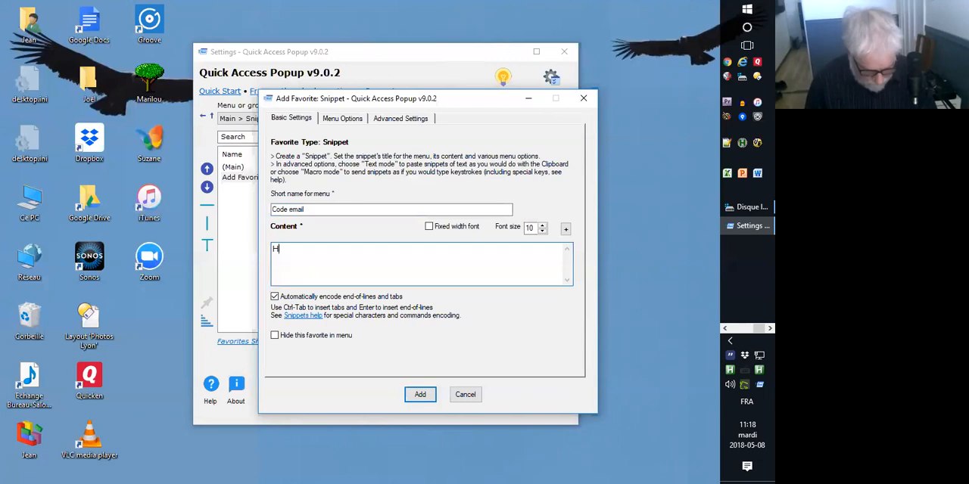
{"action": "type", "text": "Here is your code. See instruc"}
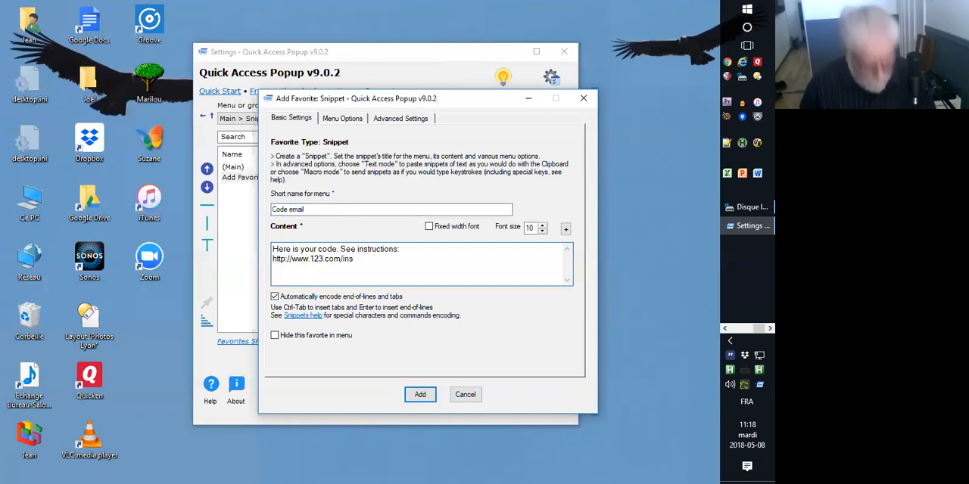
{"action": "type", "text": "tion"}
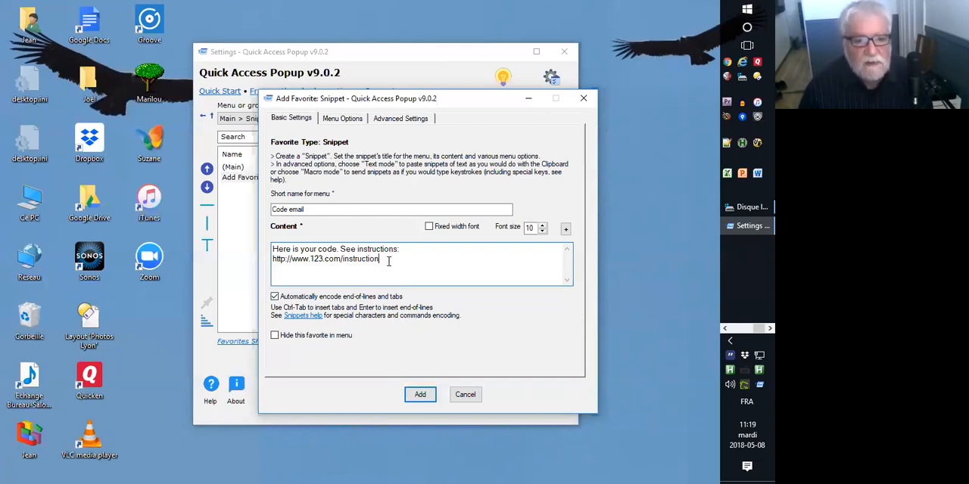
{"action": "type", "text": "s"}
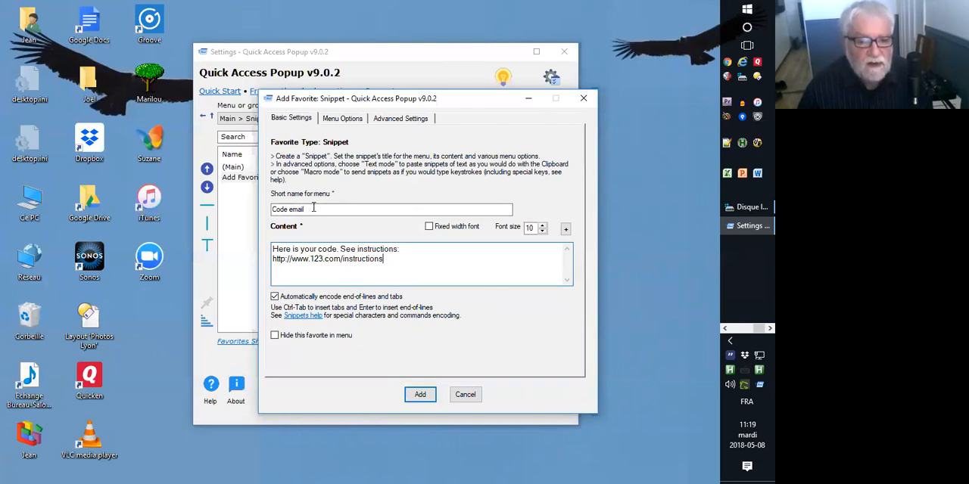
{"action": "left_click", "coordinate": [420, 395]}
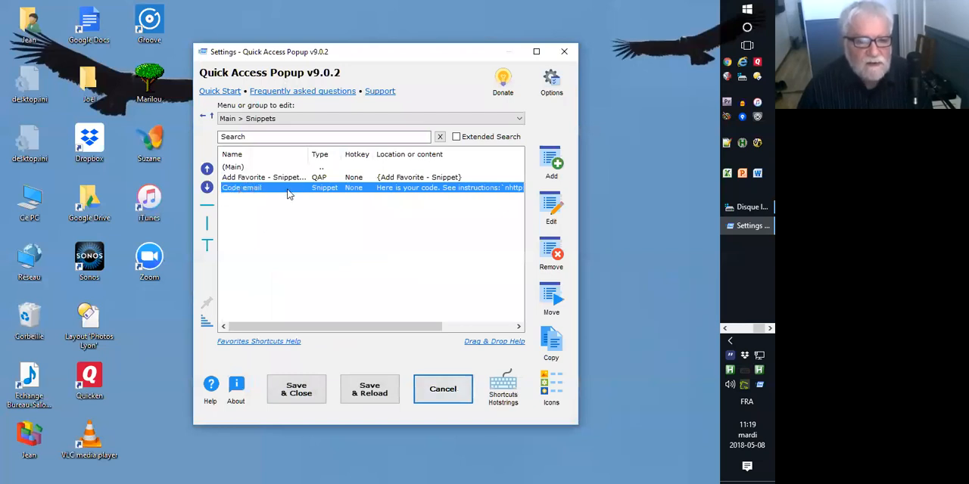
{"action": "middle_click", "coordinate": [324, 231]}
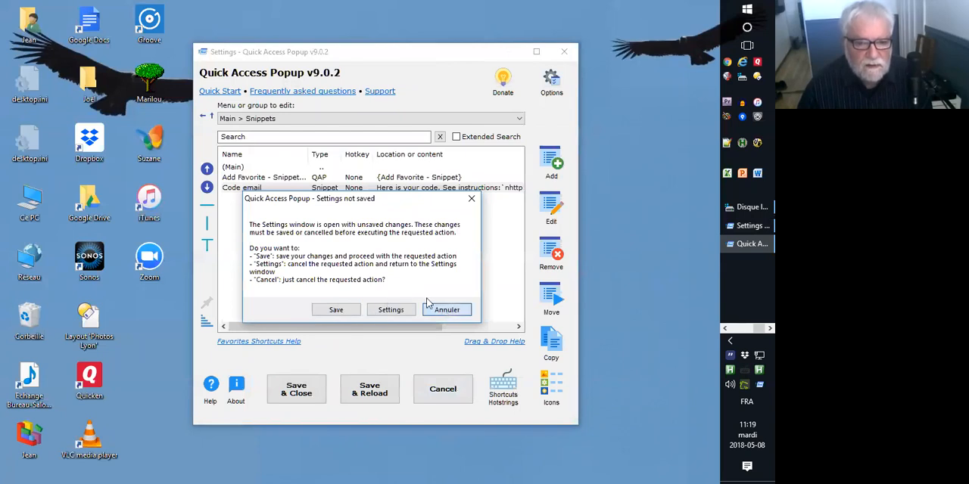
{"action": "left_click", "coordinate": [445, 308]}
{"action": "left_click", "coordinate": [370, 390]}
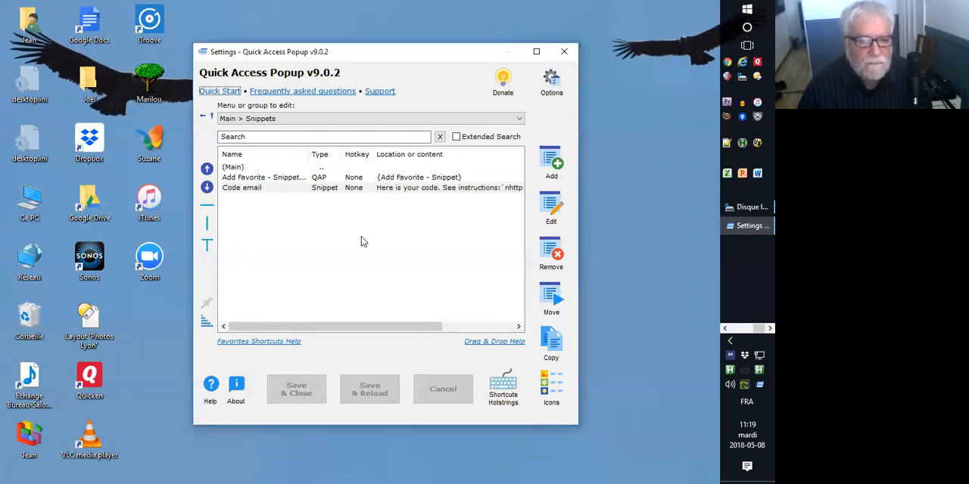
Check the Snippets submenu in the popup menu for the Code email snippet.
{"action": "middle_click", "coordinate": [358, 233]}
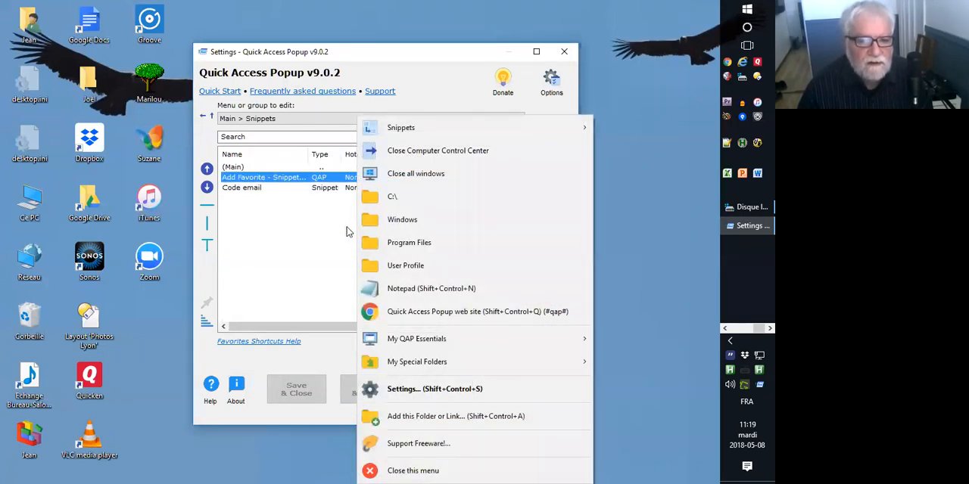
{"action": "mouse_move", "coordinate": [383, 130]}
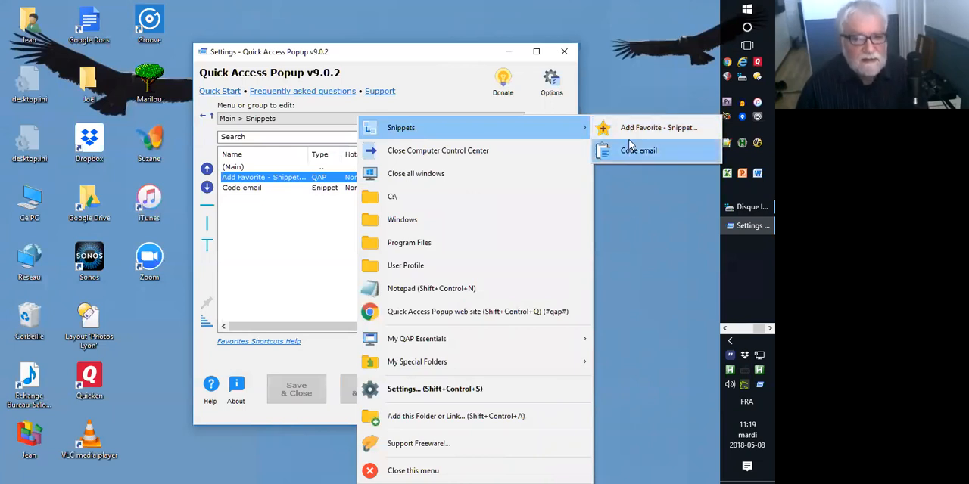
{"action": "left_click", "coordinate": [284, 227]}
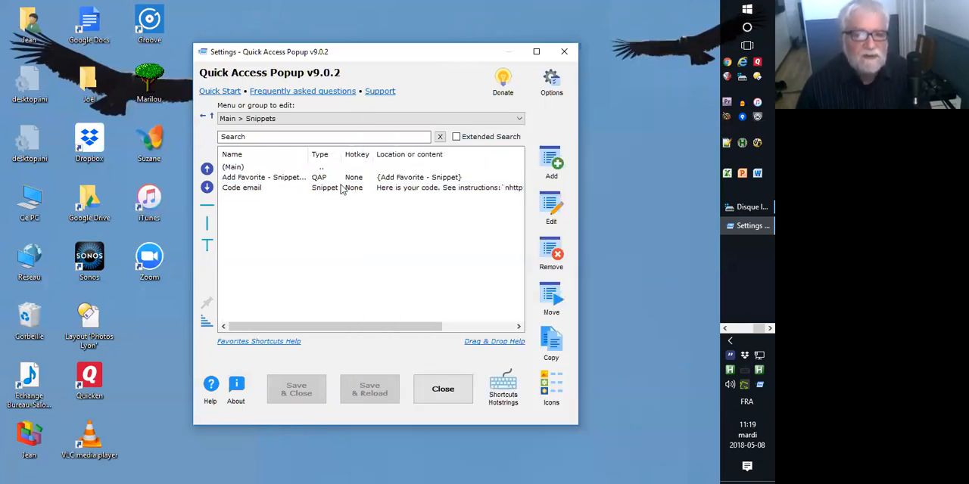
Set automatically added favorites to go to the top of the menu and save the options.
{"action": "left_click", "coordinate": [551, 82]}
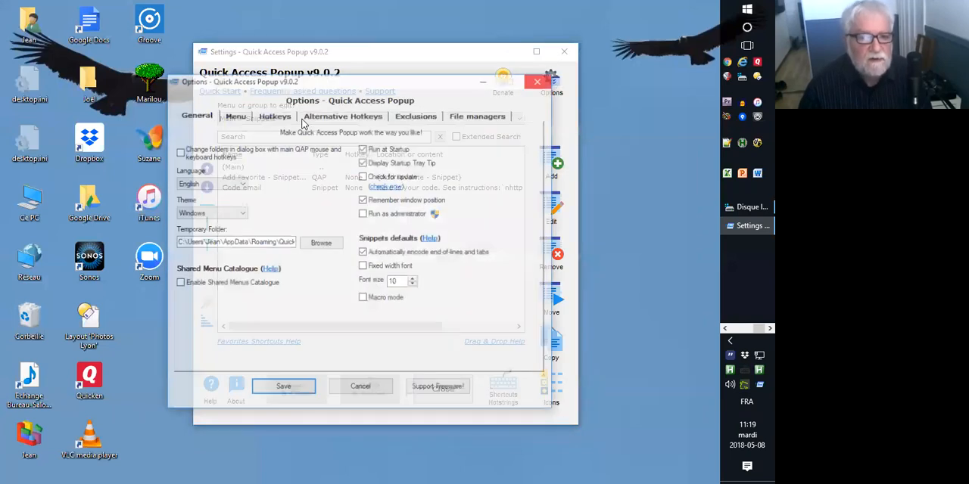
{"action": "left_click", "coordinate": [234, 117]}
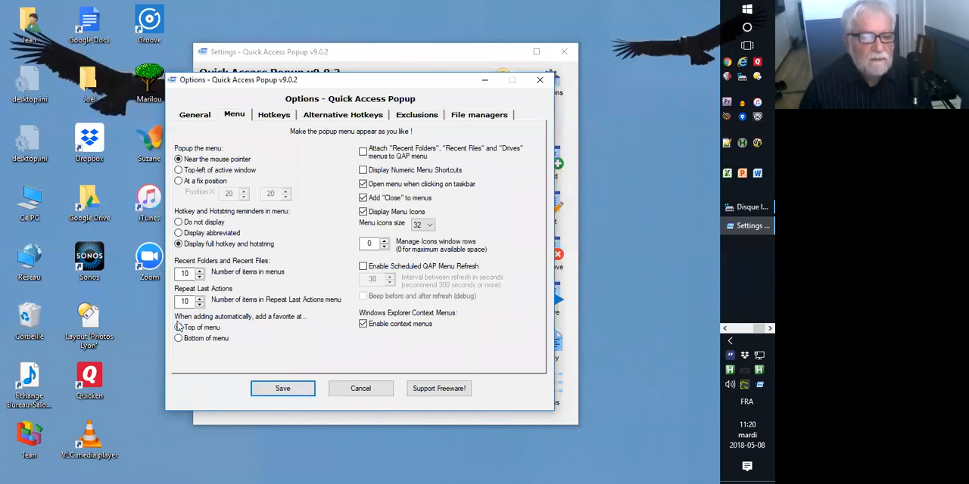
{"action": "left_click", "coordinate": [282, 389]}
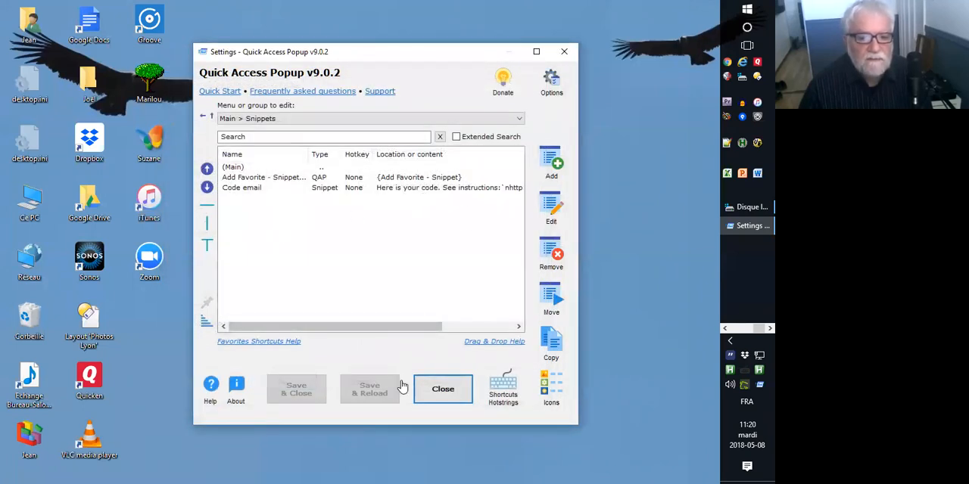
Close the settings and start a new snippet with Add Favorite - Snippet in the popup menu's Snippets submenu.
{"action": "left_click", "coordinate": [441, 393]}
{"action": "middle_click", "coordinate": [357, 190]}
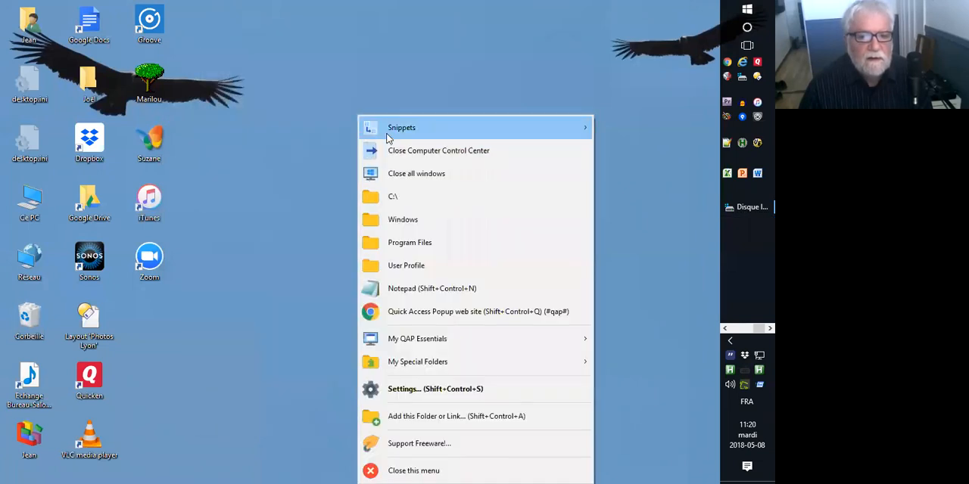
{"action": "mouse_move", "coordinate": [530, 128]}
{"action": "left_click", "coordinate": [640, 125]}
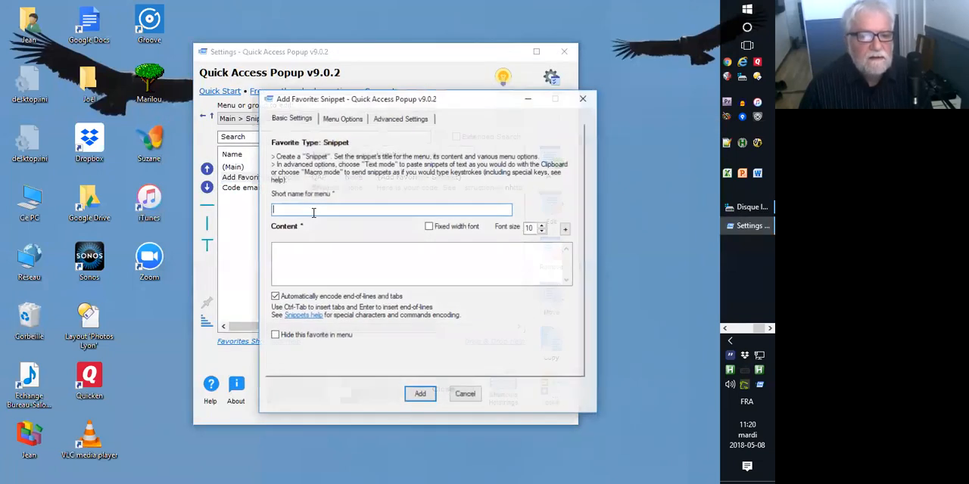
Name the snippet New Snippet, enter the content Hi! and add it to the Snippets submenu.
{"action": "type", "text": "N"}
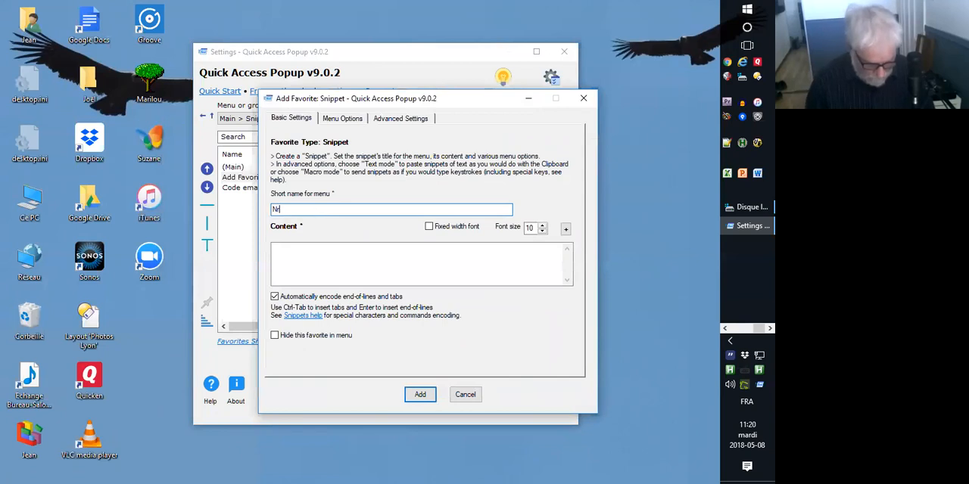
{"action": "type", "text": "ew Snippet"}
{"action": "left_click", "coordinate": [306, 258]}
{"action": "type", "text": "Hi!"}
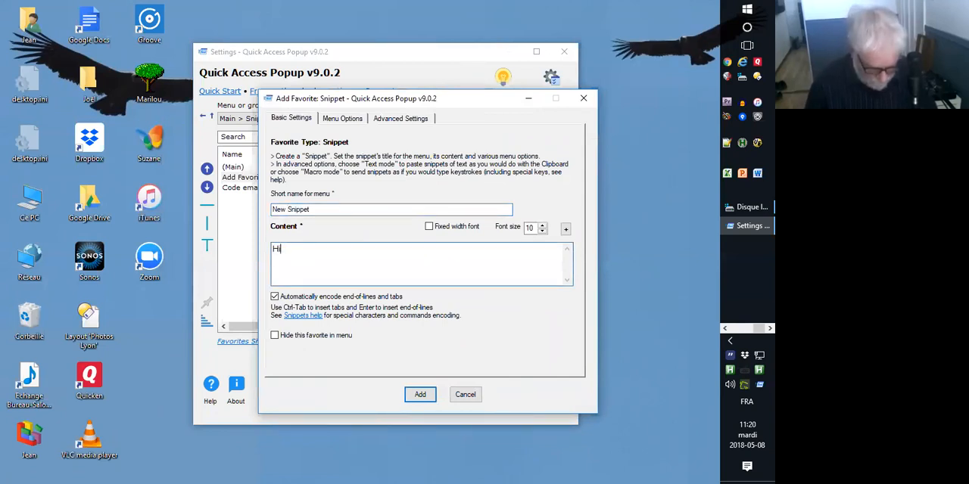
{"action": "left_click", "coordinate": [419, 395]}
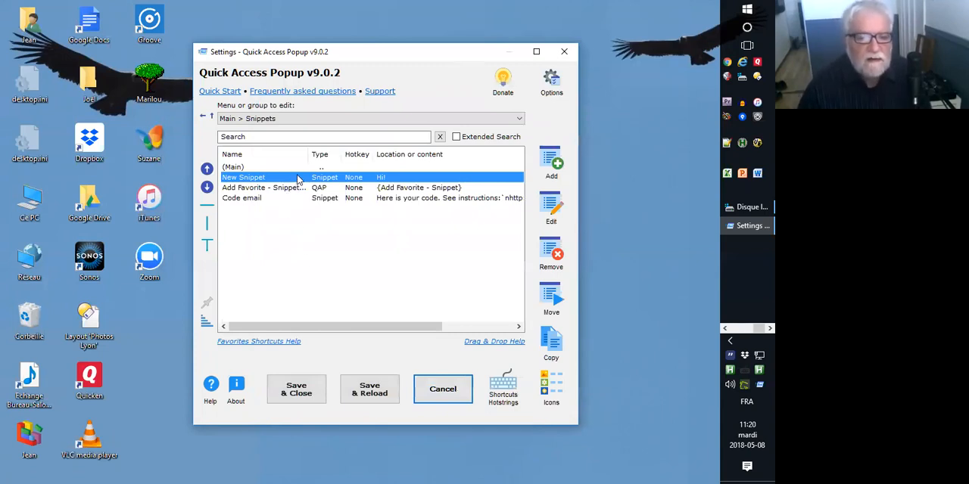
Move Add Favorite - Snippet below Code email, insert a line separator above it and save the settings.
{"action": "left_click_drag", "start_coordinate": [224, 189], "coordinate": [225, 202]}
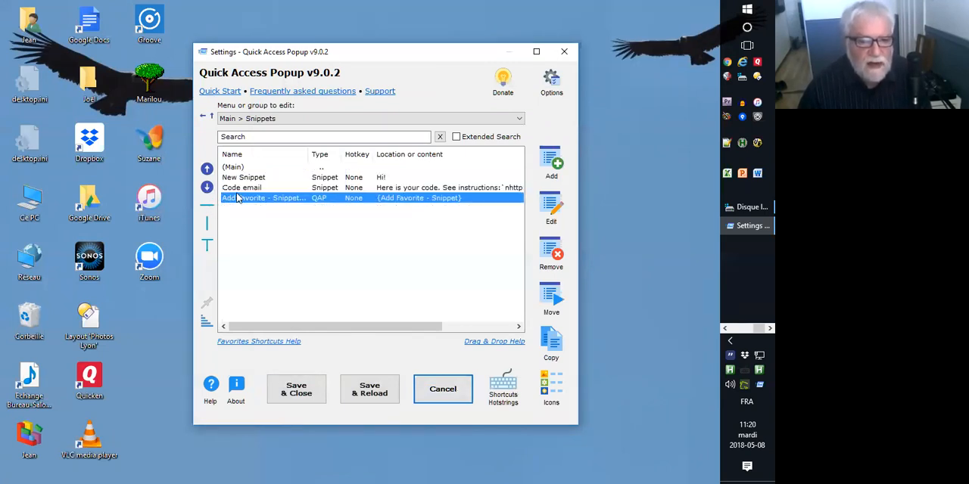
{"action": "left_click", "coordinate": [208, 216]}
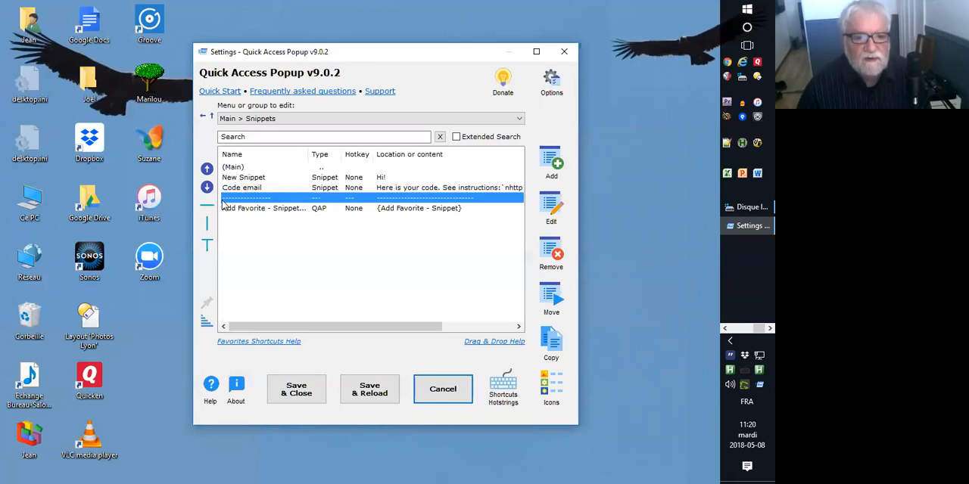
{"action": "left_click", "coordinate": [376, 394]}
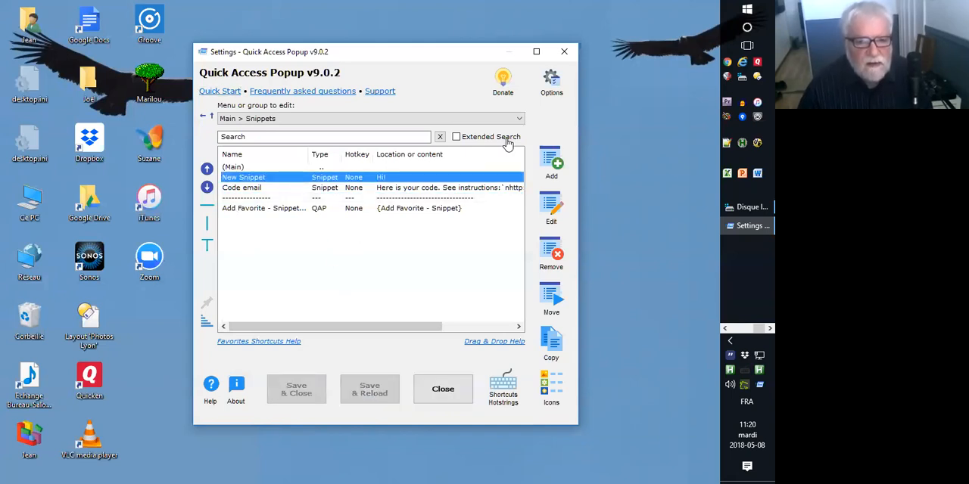
Start adding a QAP Feature favorite to the Main menu and expand only the Window management category.
{"action": "double_click", "coordinate": [317, 168]}
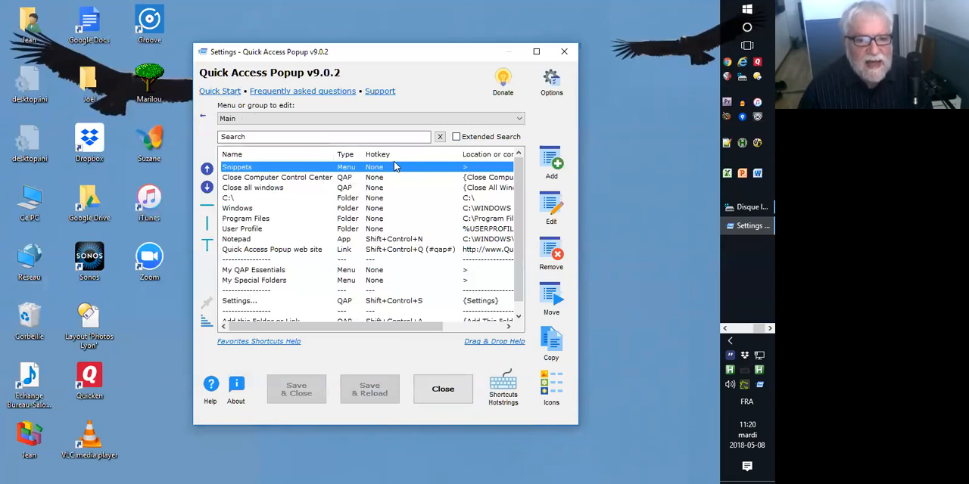
{"action": "left_click", "coordinate": [551, 161]}
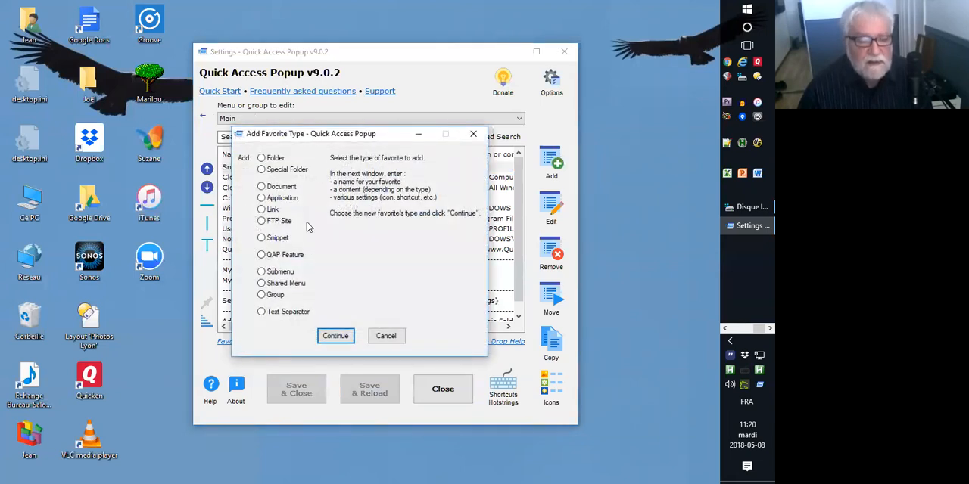
{"action": "double_click", "coordinate": [277, 256]}
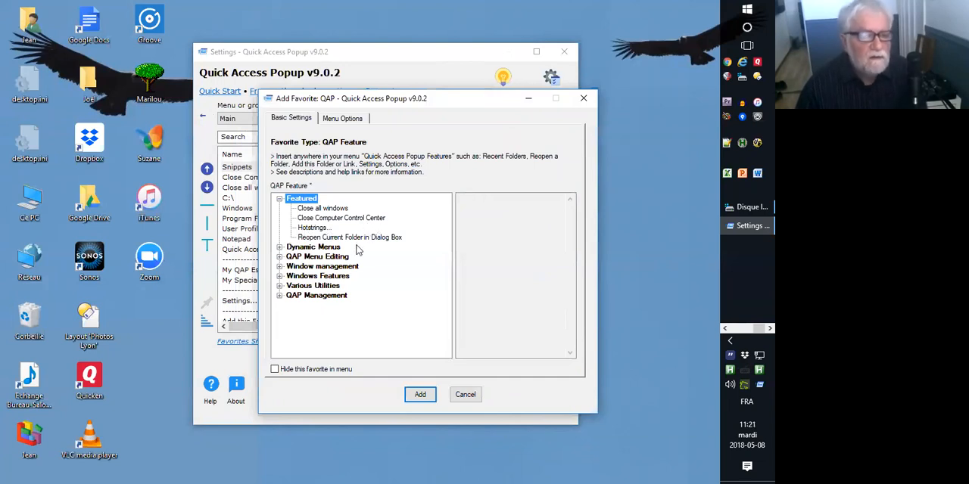
{"action": "left_click", "coordinate": [279, 257]}
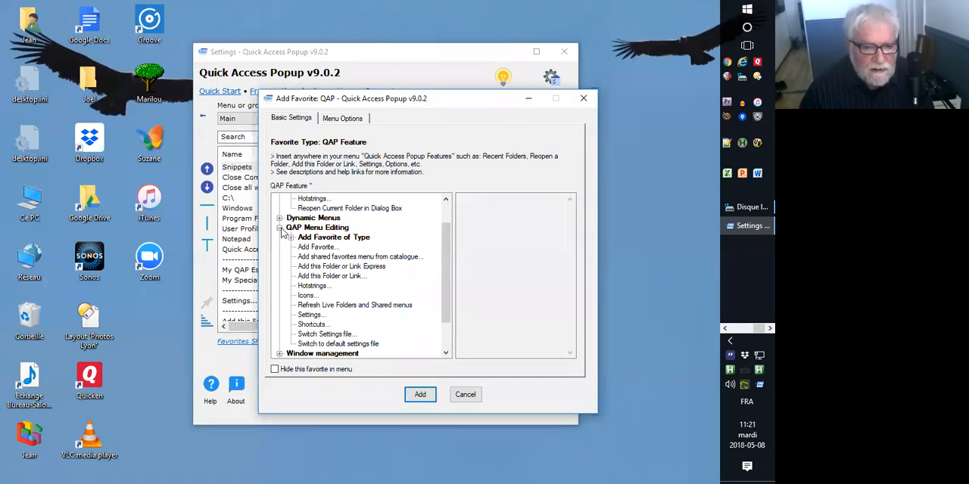
{"action": "left_click", "coordinate": [280, 227]}
{"action": "left_click", "coordinate": [280, 198]}
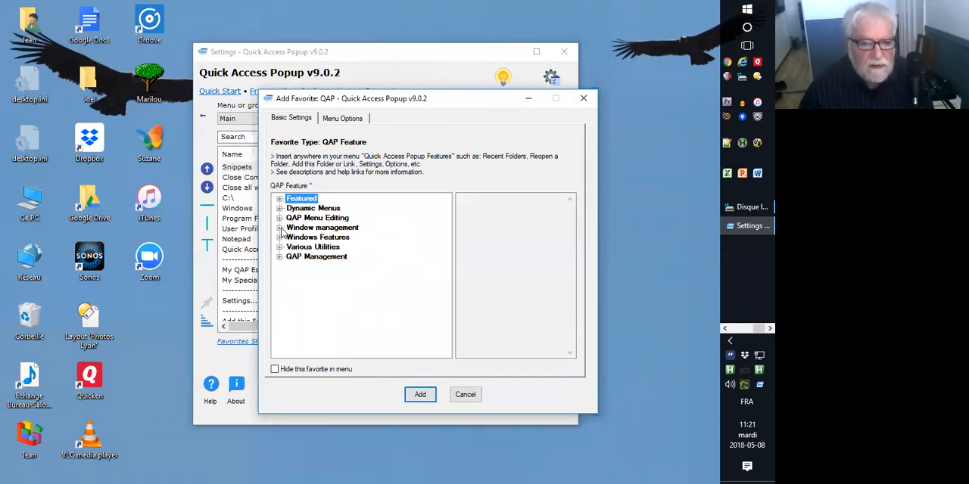
{"action": "left_click", "coordinate": [279, 228]}
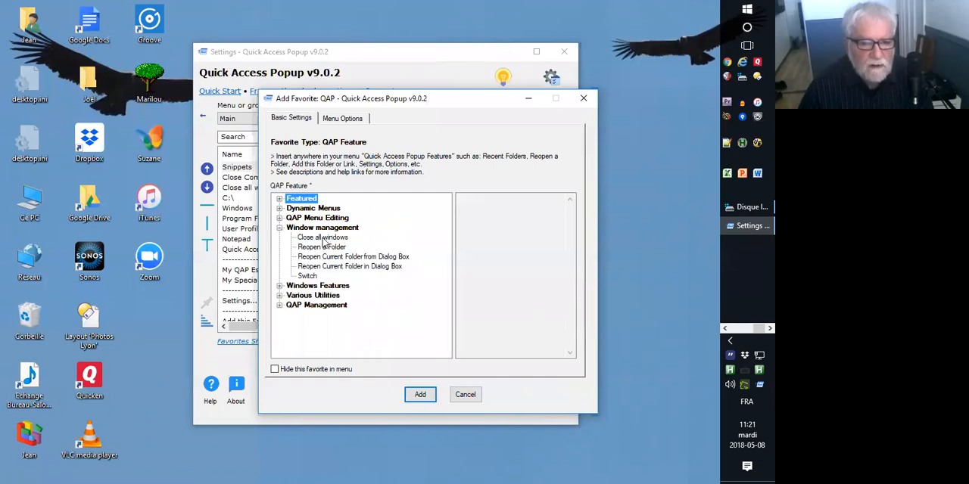
Read the descriptions of the Close all windows, Reopen a Folder and Switch features.
{"action": "left_click", "coordinate": [323, 238]}
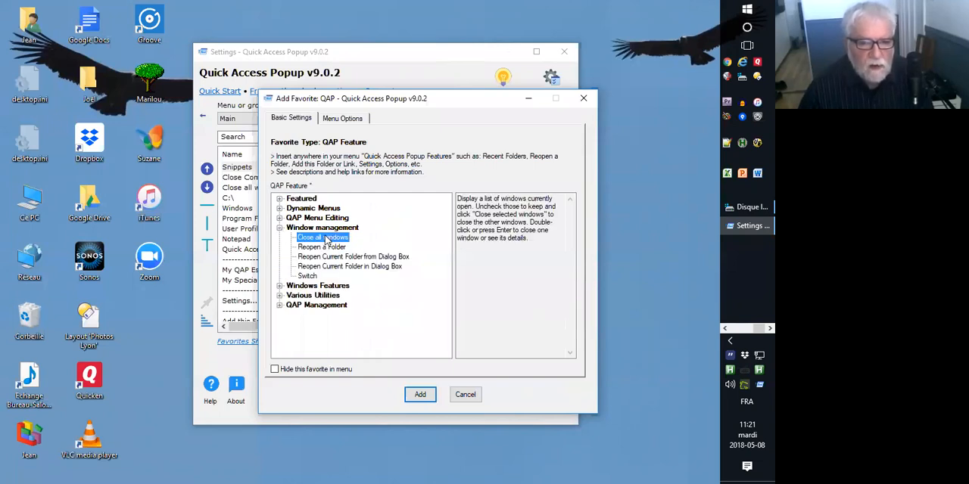
{"action": "left_click", "coordinate": [319, 249]}
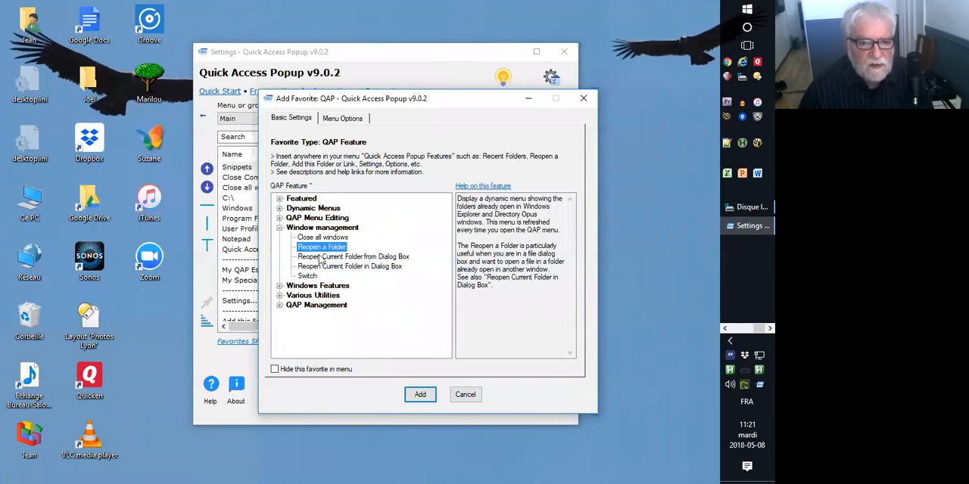
{"action": "left_click", "coordinate": [307, 276]}
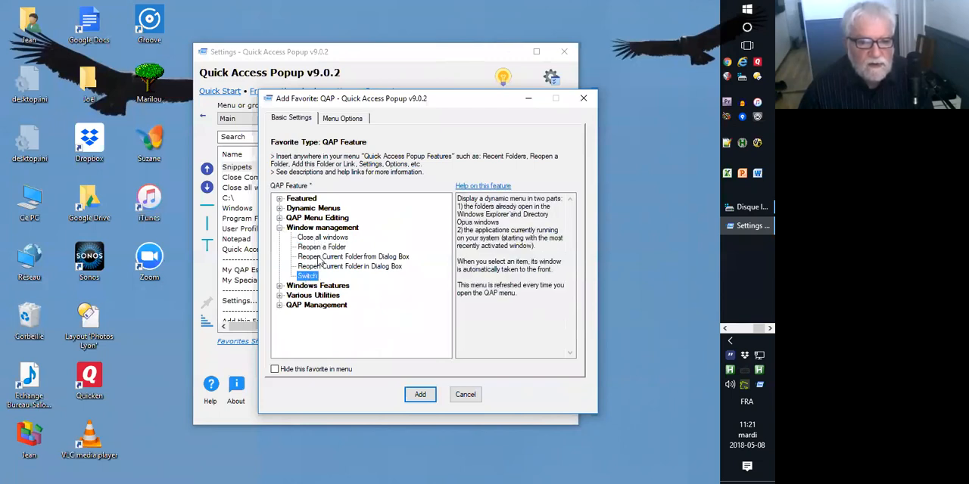
{"action": "left_click", "coordinate": [466, 201]}
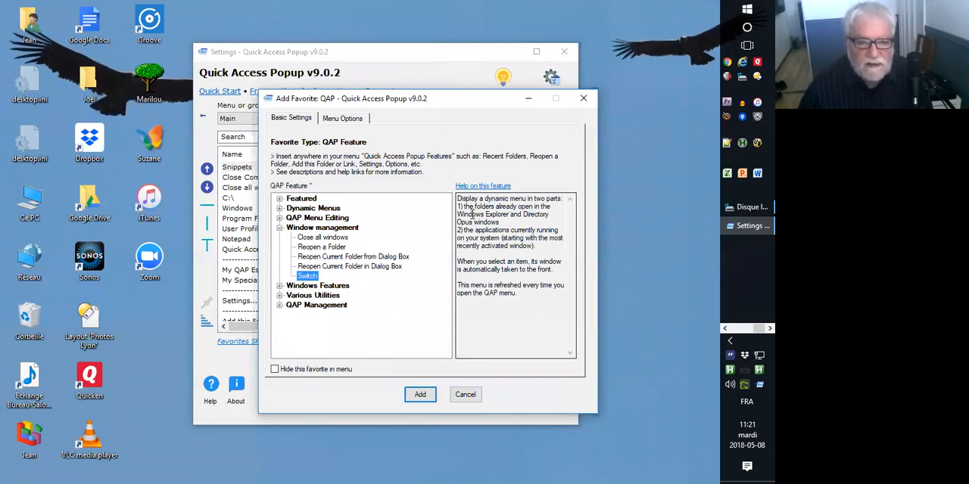
{"action": "left_click_drag", "start_coordinate": [459, 200], "coordinate": [520, 305]}
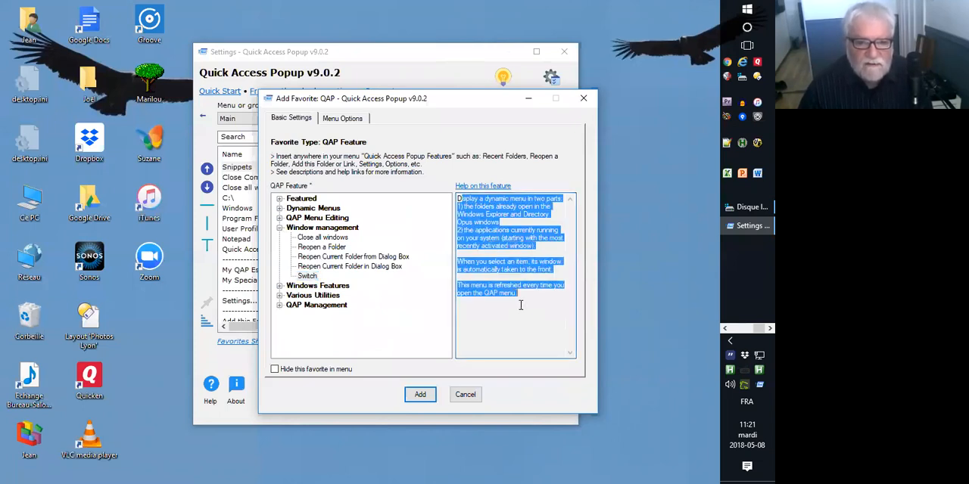
{"action": "left_click", "coordinate": [527, 278]}
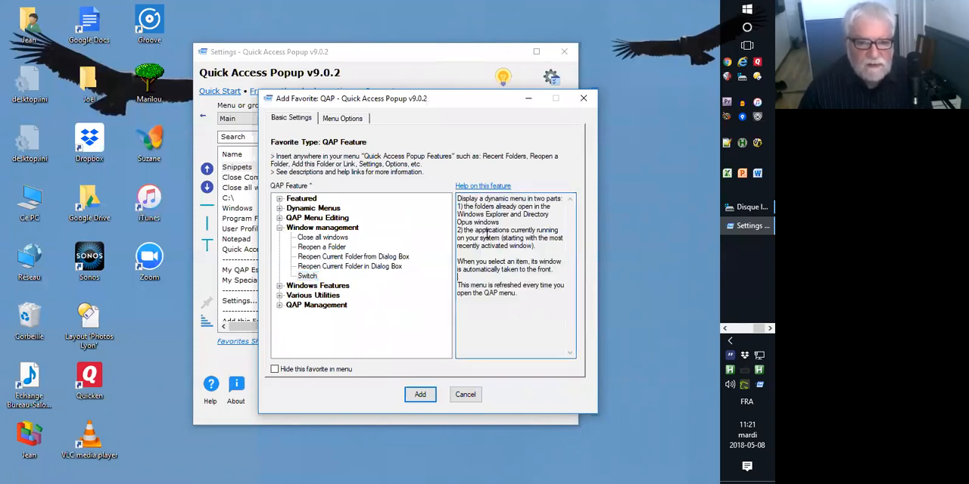
Open the online help for the Switch feature in its own browser window and review the article.
{"action": "left_click", "coordinate": [479, 187]}
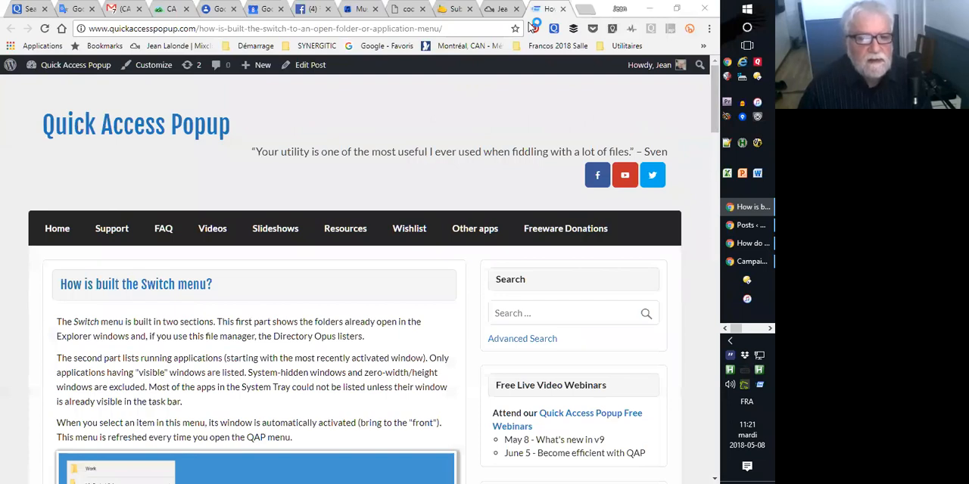
{"action": "left_click_drag", "start_coordinate": [550, 8], "coordinate": [399, 50]}
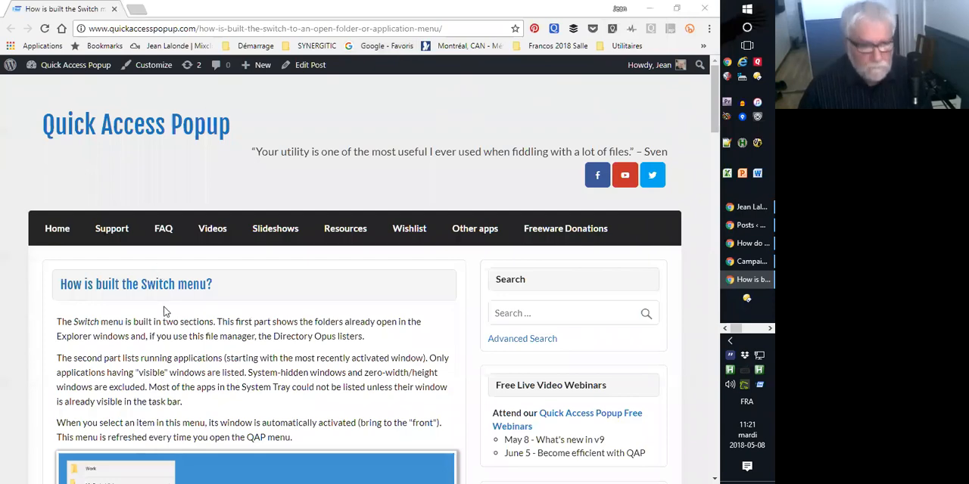
{"action": "scroll", "coordinate": [159, 306], "scroll_direction": "down", "scroll_amount": 3}
{"action": "scroll", "coordinate": [135, 288], "scroll_direction": "down", "scroll_amount": 5}
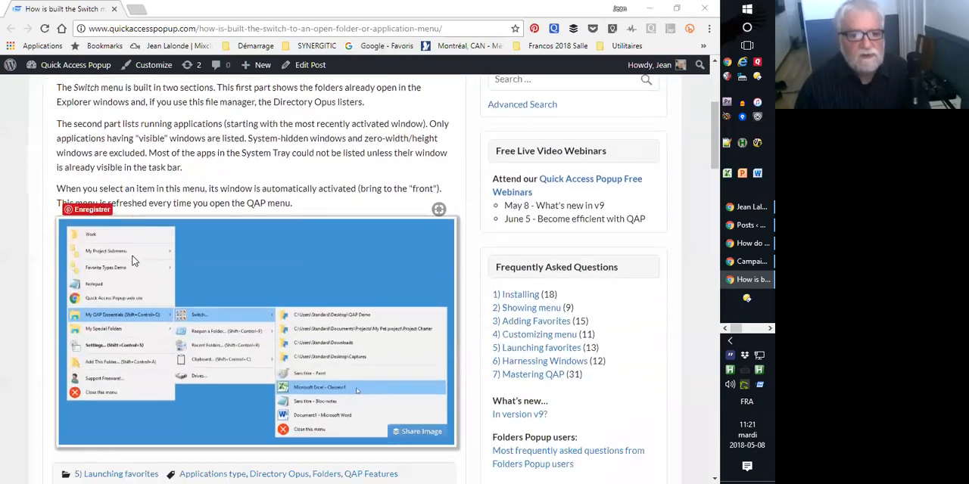
{"action": "scroll", "coordinate": [132, 269], "scroll_direction": "up", "scroll_amount": 8}
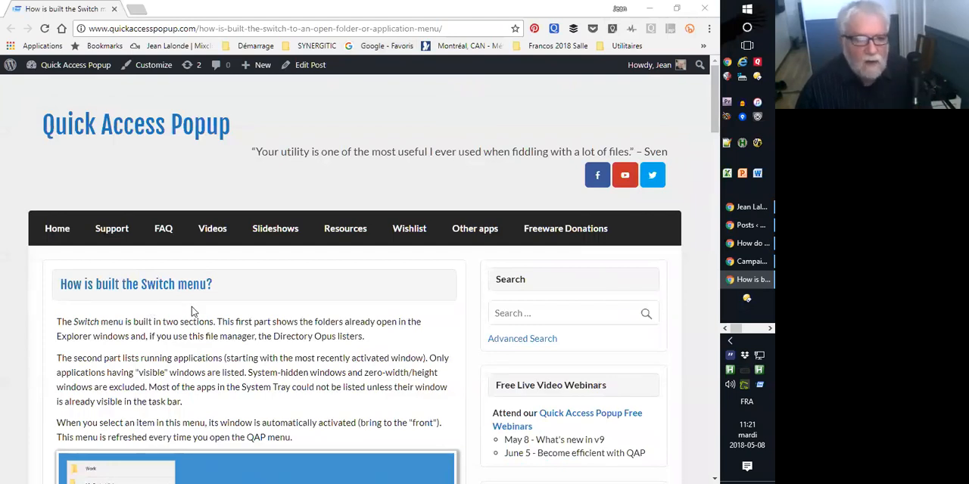
Open the Frequently Asked Questions page of the Quick Access Popup site and review its question lists from Installing through Mastering QAP.
{"action": "left_click", "coordinate": [217, 278]}
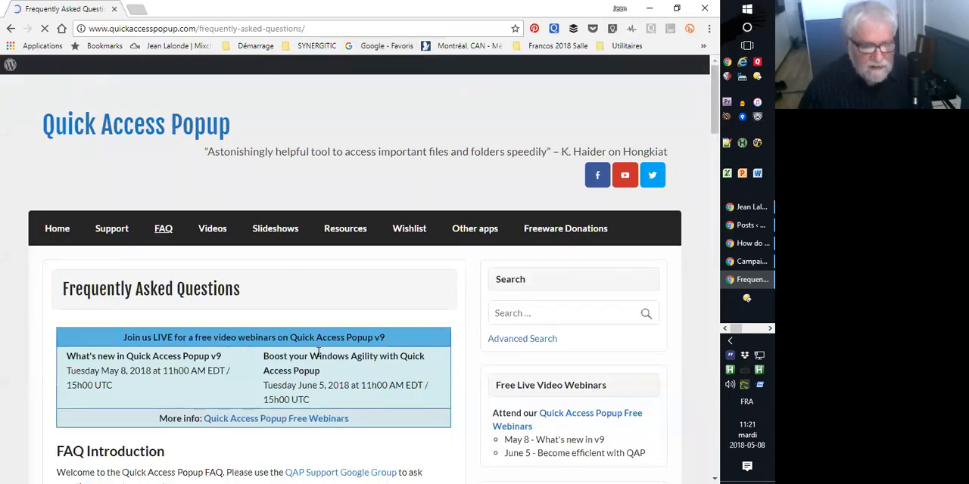
{"action": "scroll", "coordinate": [316, 350], "scroll_direction": "down", "scroll_amount": 4}
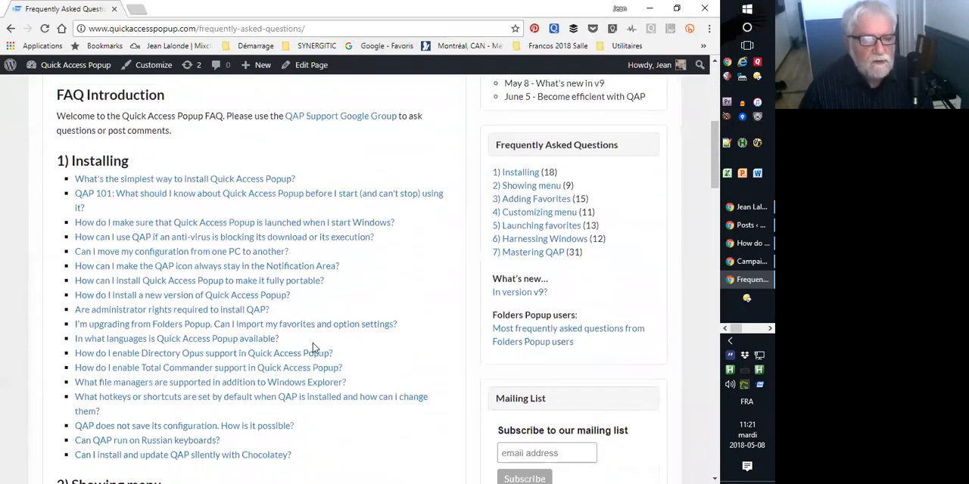
{"action": "scroll", "coordinate": [317, 350], "scroll_direction": "up", "scroll_amount": 1}
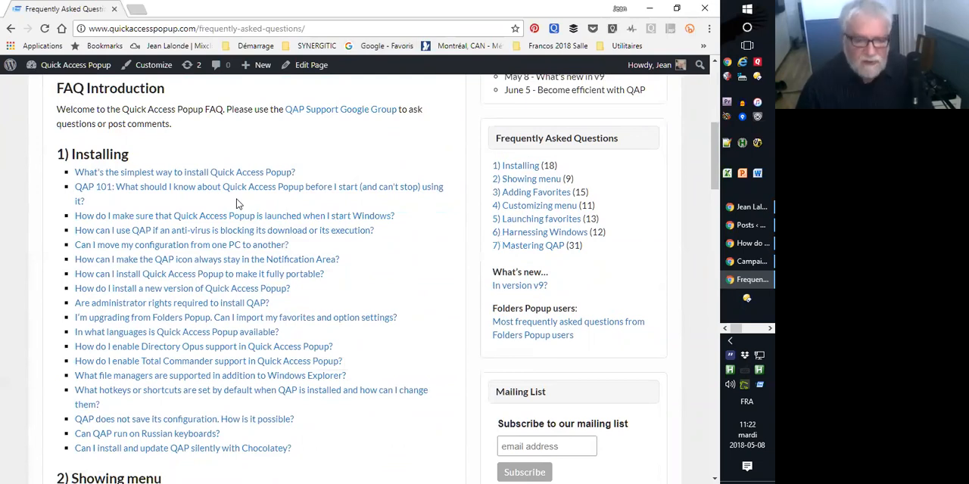
{"action": "scroll", "coordinate": [62, 314], "scroll_direction": "down", "scroll_amount": 1}
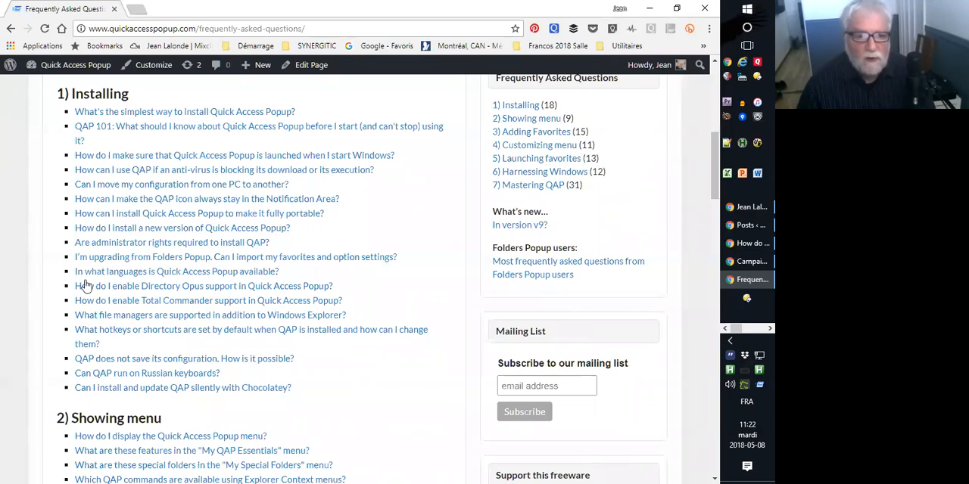
{"action": "scroll", "coordinate": [144, 353], "scroll_direction": "down", "scroll_amount": 3}
{"action": "scroll", "coordinate": [144, 353], "scroll_direction": "down", "scroll_amount": 2}
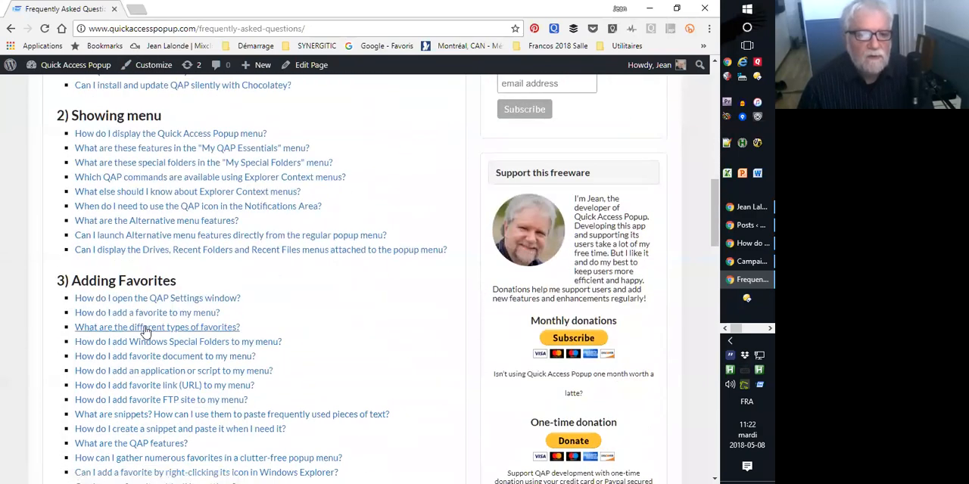
{"action": "scroll", "coordinate": [145, 344], "scroll_direction": "down", "scroll_amount": 2}
{"action": "scroll", "coordinate": [145, 330], "scroll_direction": "down", "scroll_amount": 4}
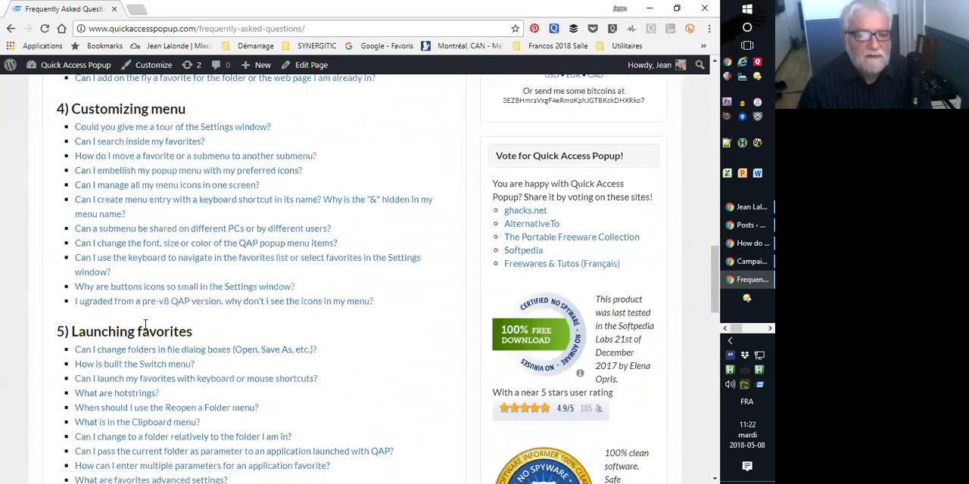
{"action": "scroll", "coordinate": [145, 327], "scroll_direction": "down", "scroll_amount": 2}
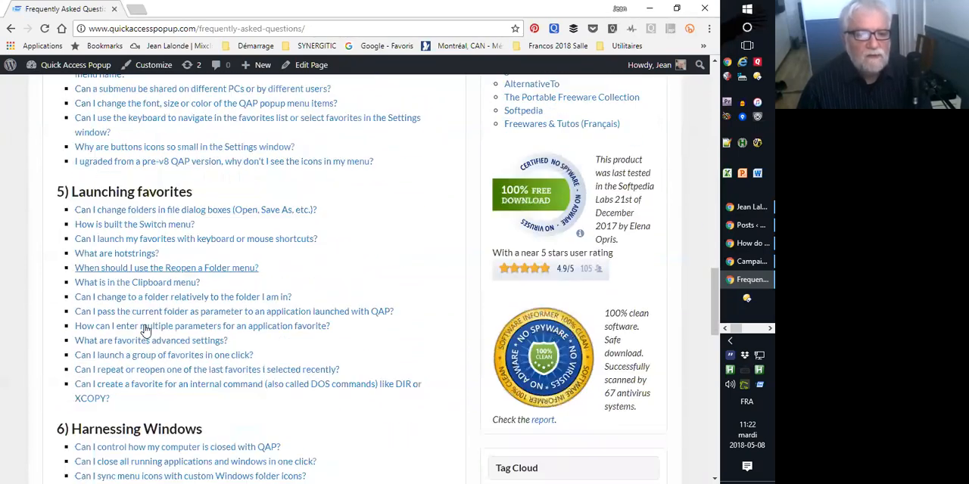
{"action": "scroll", "coordinate": [145, 330], "scroll_direction": "down", "scroll_amount": 4}
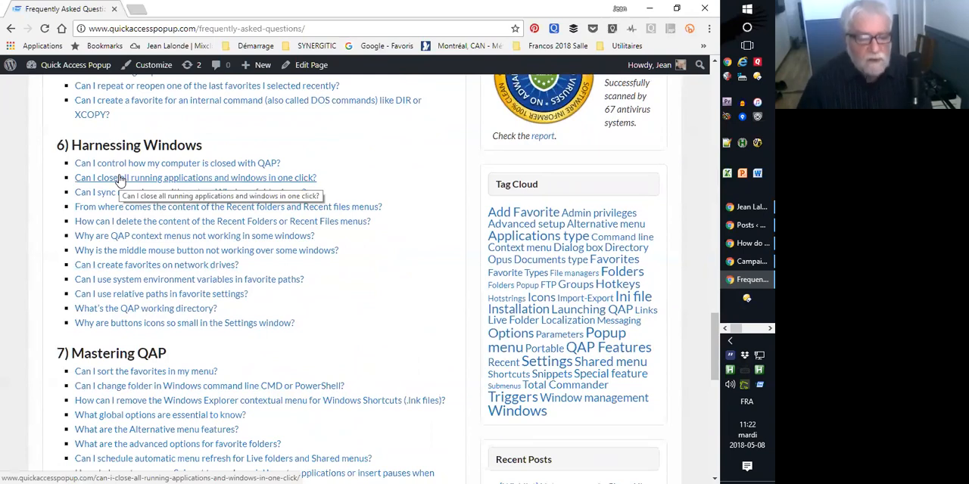
{"action": "scroll", "coordinate": [99, 185], "scroll_direction": "down", "scroll_amount": 3}
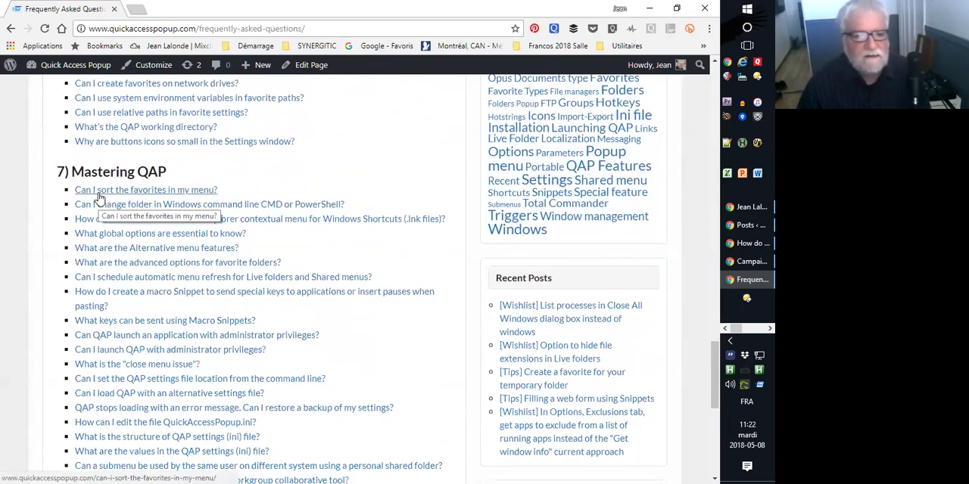
{"action": "scroll", "coordinate": [146, 260], "scroll_direction": "down", "scroll_amount": 2}
{"action": "scroll", "coordinate": [146, 260], "scroll_direction": "down", "scroll_amount": 4}
{"action": "scroll", "coordinate": [149, 262], "scroll_direction": "up", "scroll_amount": 5}
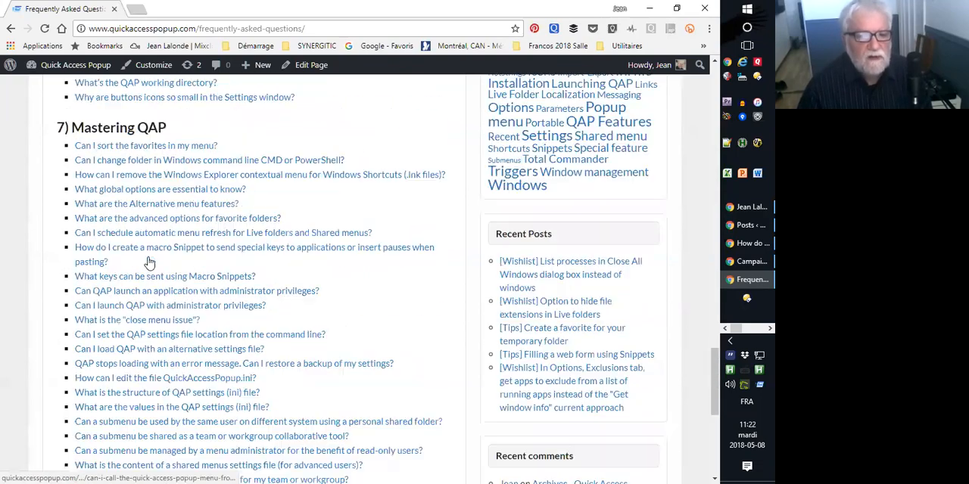
Go back over the Adding Favorites section, highlight the Harnessing Windows heading and return to the start of the FAQ page.
{"action": "scroll", "coordinate": [149, 262], "scroll_direction": "up", "scroll_amount": 2}
{"action": "scroll", "coordinate": [124, 220], "scroll_direction": "up", "scroll_amount": 8}
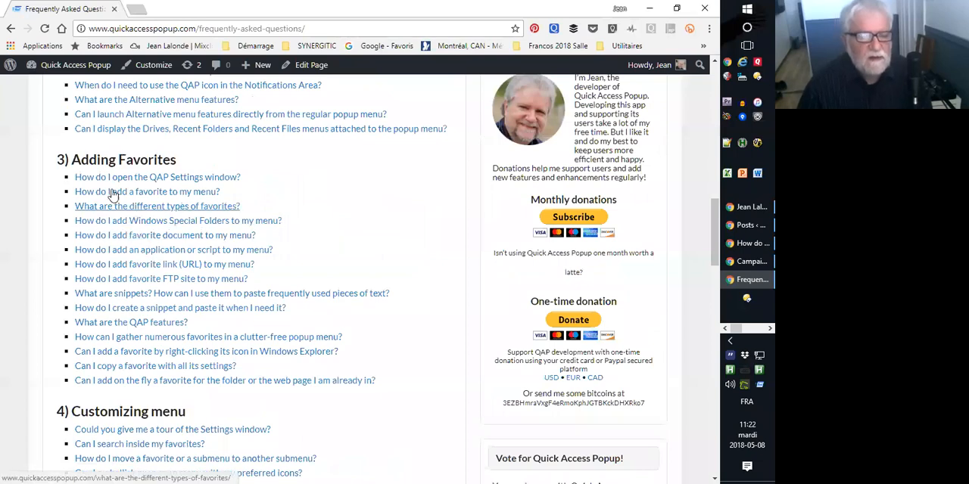
{"action": "scroll", "coordinate": [82, 261], "scroll_direction": "down", "scroll_amount": 2}
{"action": "scroll", "coordinate": [85, 293], "scroll_direction": "down", "scroll_amount": 6}
{"action": "left_click_drag", "start_coordinate": [60, 326], "coordinate": [251, 331]}
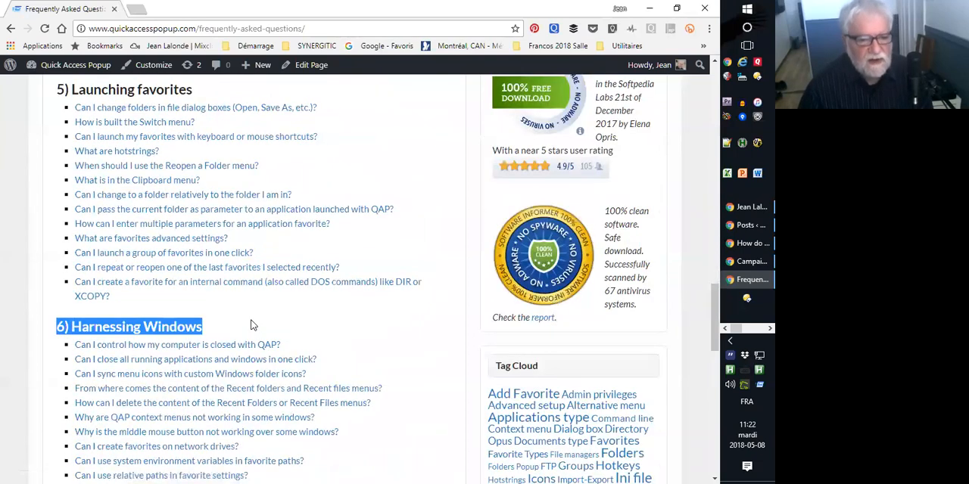
{"action": "scroll", "coordinate": [227, 331], "scroll_direction": "up", "scroll_amount": 4}
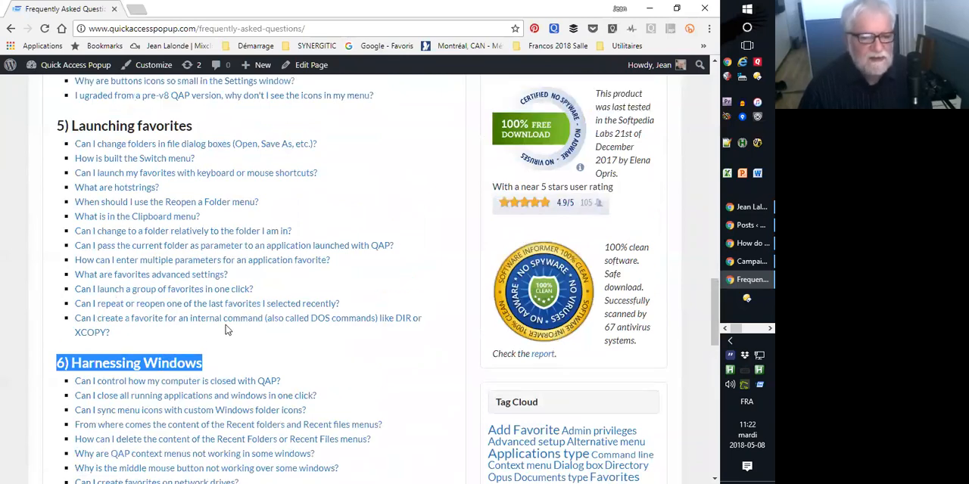
{"action": "scroll", "coordinate": [227, 331], "scroll_direction": "up", "scroll_amount": 10}
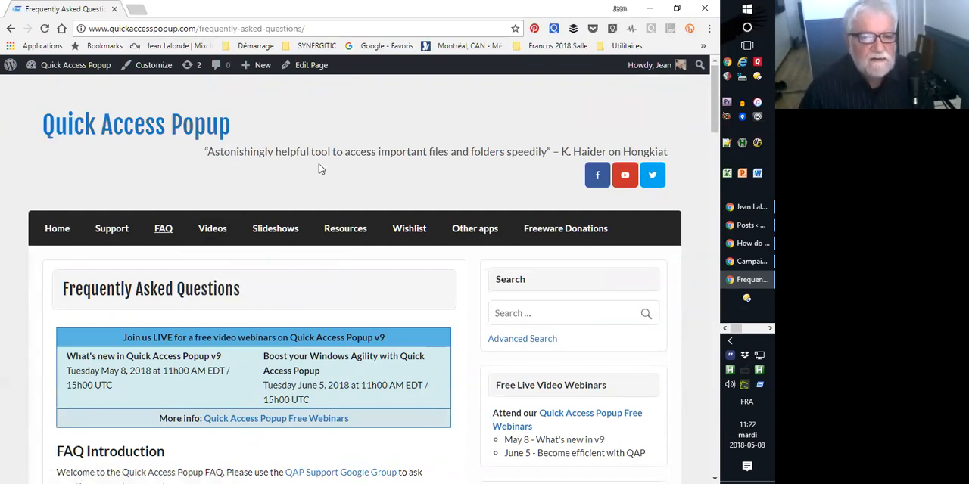
Return to the Quick Access Popup feature selection, collapse Window management, expand Windows Features and read the Drives description.
{"action": "middle_click", "coordinate": [310, 192]}
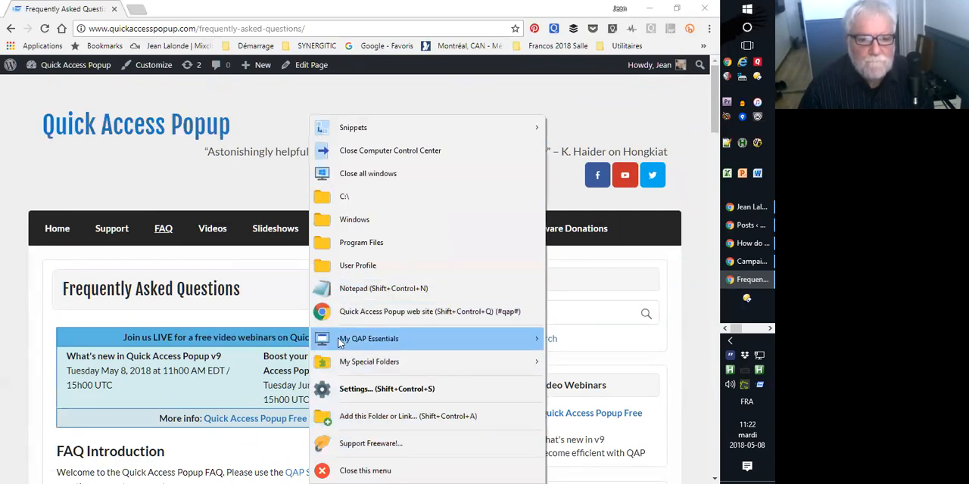
{"action": "left_click", "coordinate": [355, 389]}
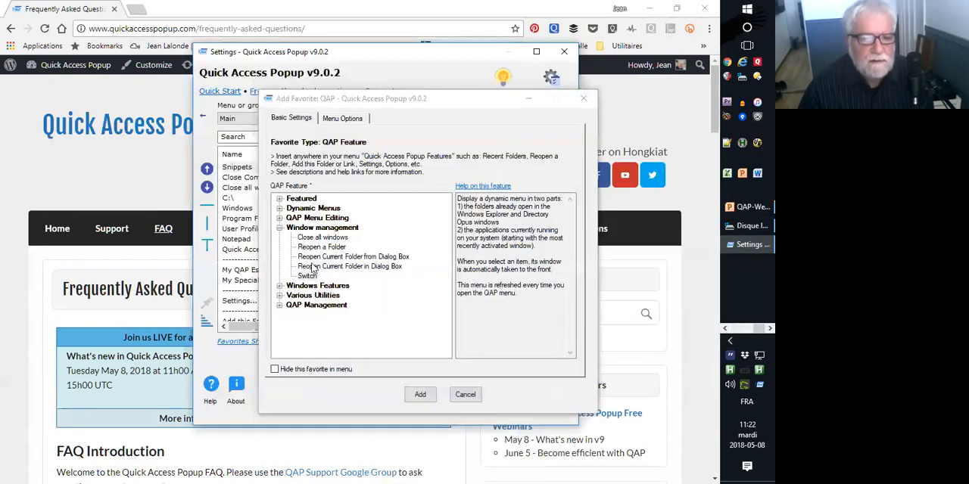
{"action": "left_click", "coordinate": [279, 229]}
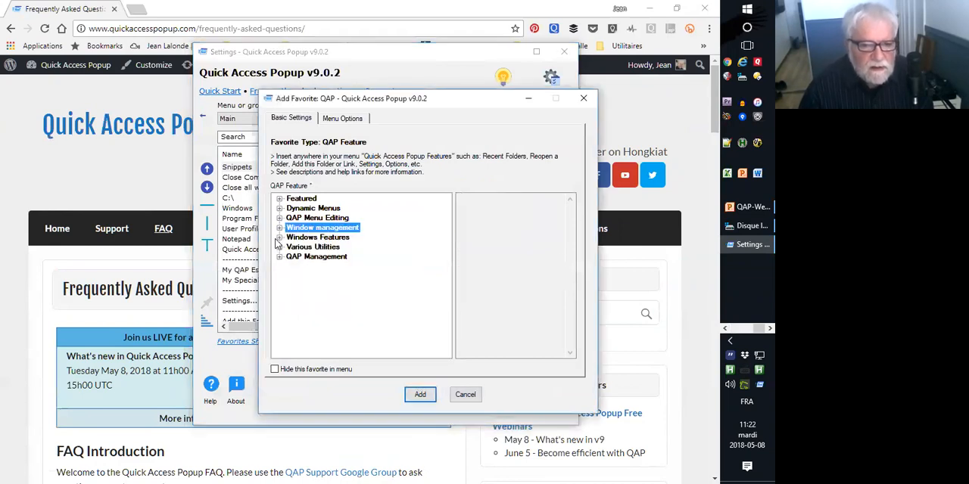
{"action": "left_click", "coordinate": [280, 237]}
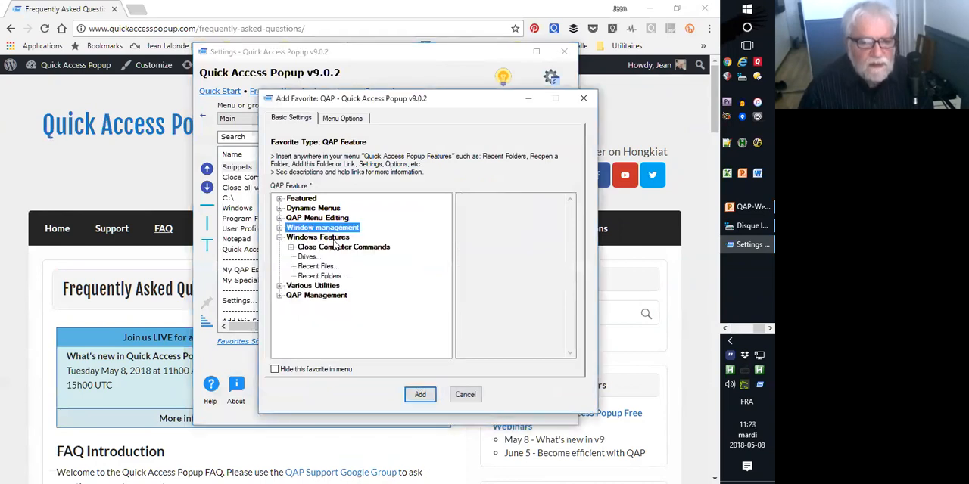
{"action": "left_click", "coordinate": [307, 258]}
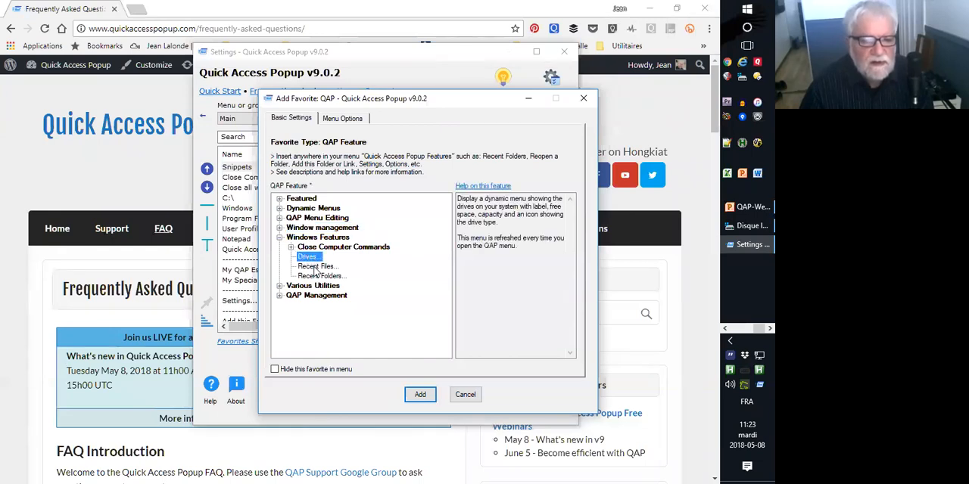
Display the Drives menu from My QAP Essentials in the popup menu, examine the listed drives and close it.
{"action": "middle_click", "coordinate": [380, 274]}
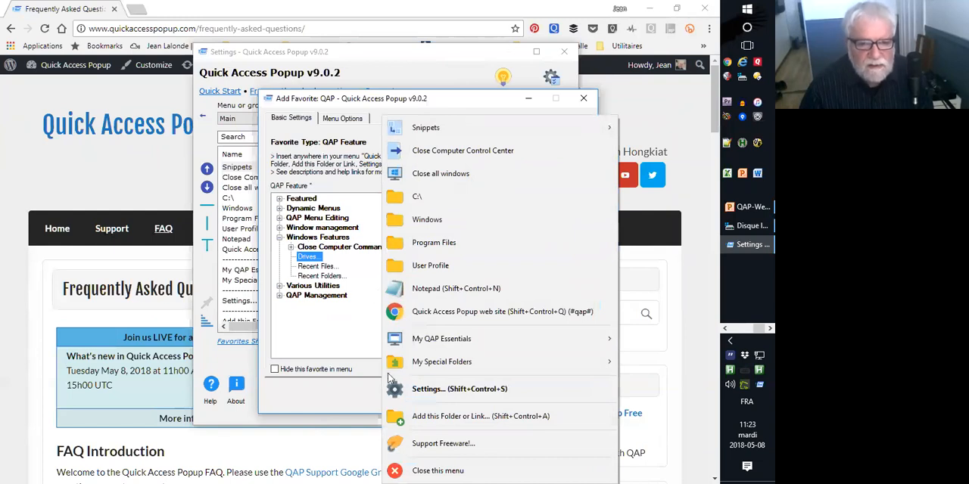
{"action": "mouse_move", "coordinate": [446, 342]}
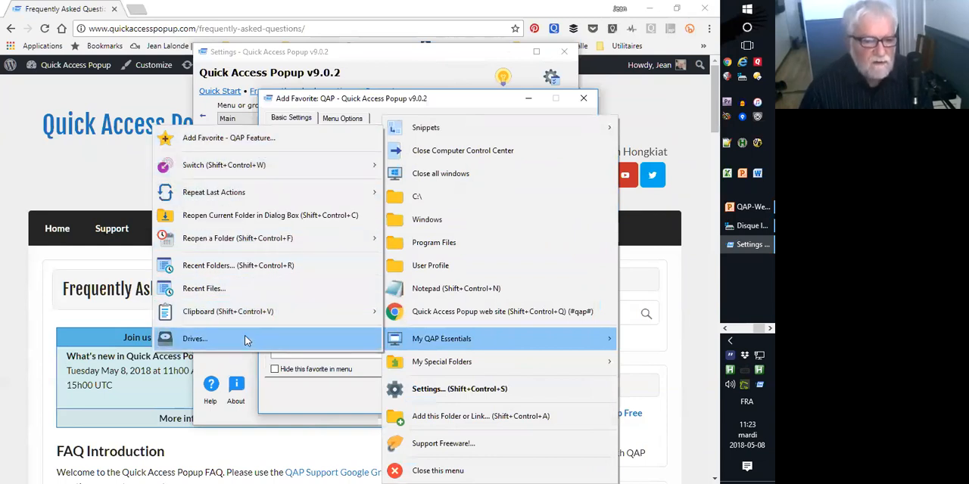
{"action": "left_click", "coordinate": [218, 345]}
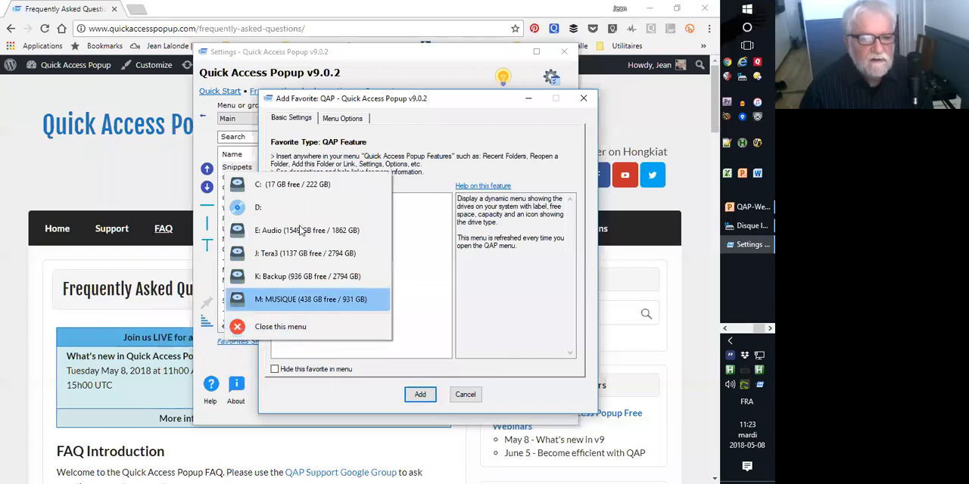
{"action": "left_click", "coordinate": [294, 328]}
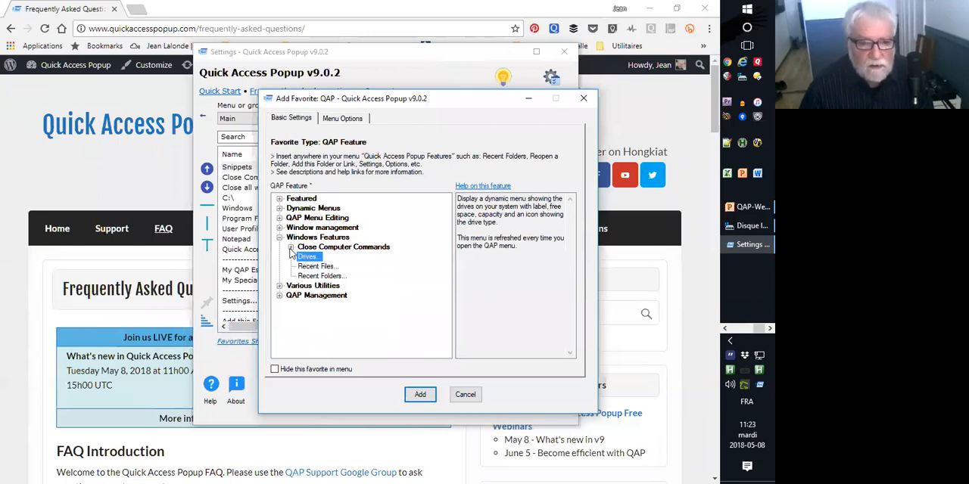
Expand Close Computer Commands and read the descriptions of Close Computer Control Center and Logoff user.
{"action": "left_click", "coordinate": [290, 248]}
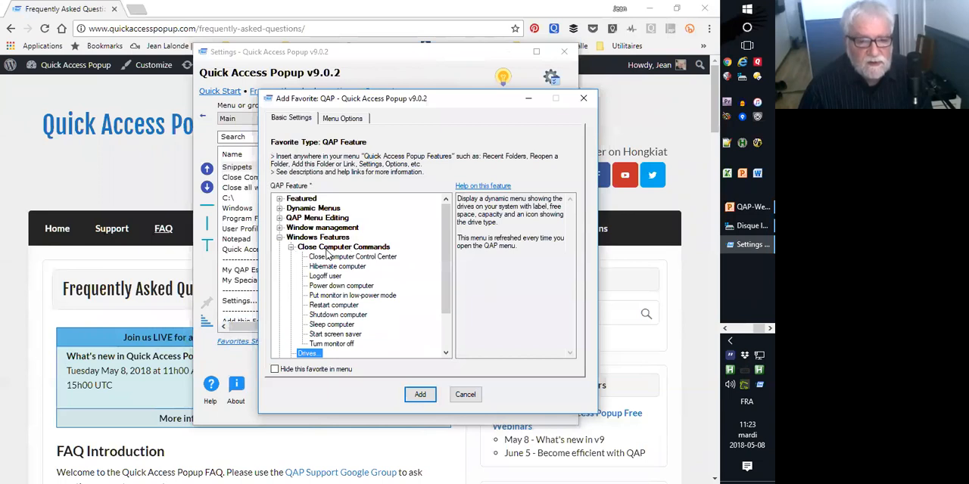
{"action": "left_click", "coordinate": [322, 259]}
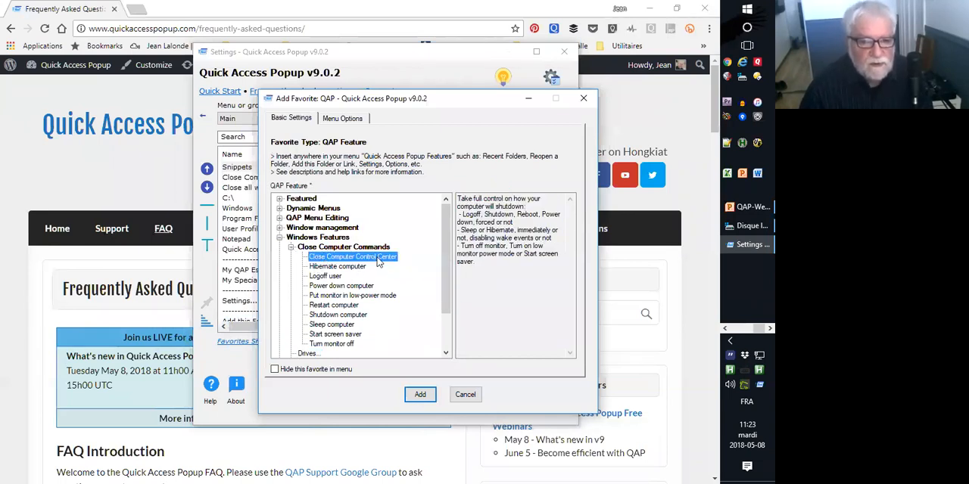
{"action": "left_click", "coordinate": [325, 277]}
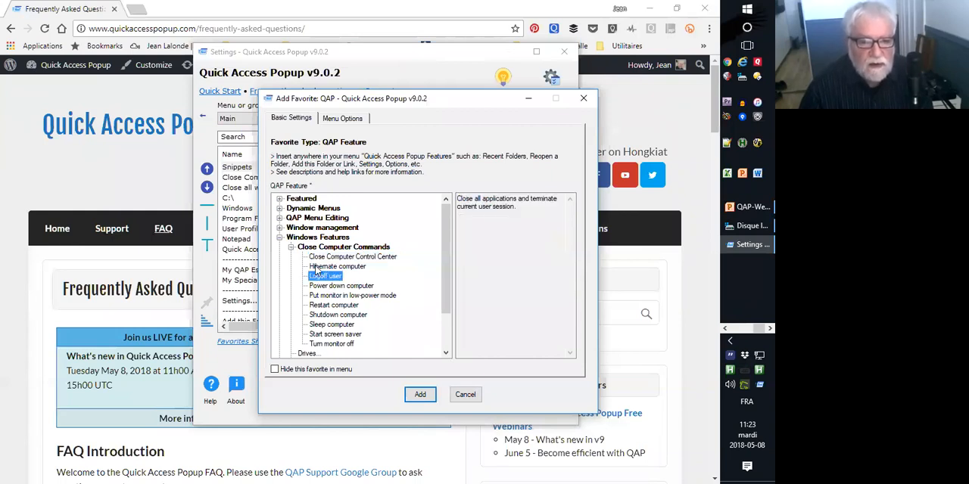
{"action": "left_click", "coordinate": [319, 258]}
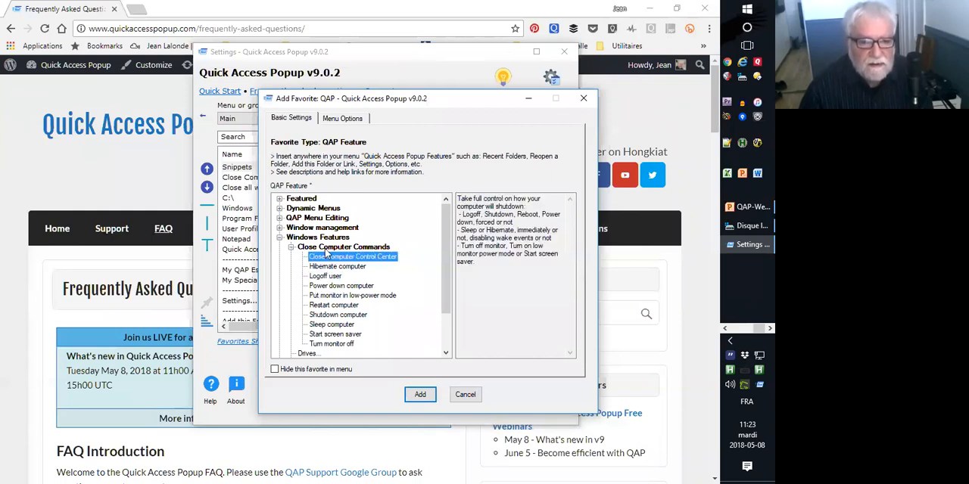
Launch Close Computer Control Center from the popup menu, examine its shutdown options and cancel without executing any.
{"action": "middle_click", "coordinate": [325, 252]}
{"action": "left_click", "coordinate": [370, 152]}
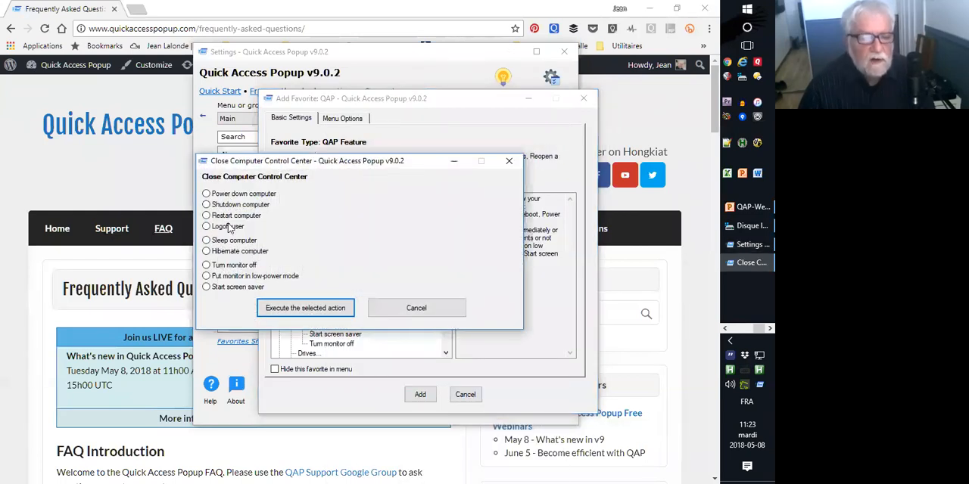
{"action": "left_click", "coordinate": [380, 308]}
Read through the hibernate, logoff, low-power monitor, restart, shutdown and sleep feature descriptions.
{"action": "left_click", "coordinate": [313, 267]}
{"action": "left_click", "coordinate": [315, 277]}
{"action": "left_click", "coordinate": [315, 296]}
{"action": "left_click", "coordinate": [316, 306]}
{"action": "left_click", "coordinate": [317, 317]}
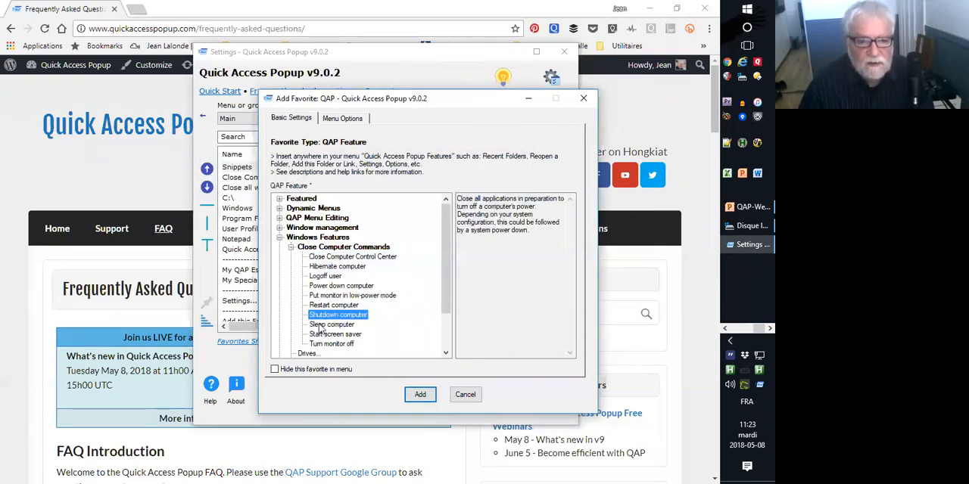
{"action": "left_click", "coordinate": [324, 324]}
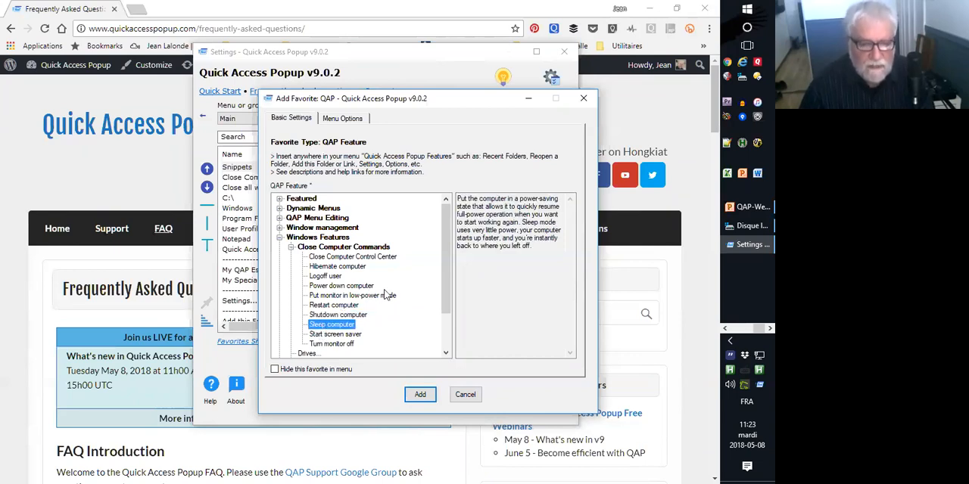
Collapse Windows Features and look through the features in the Various Utilities category.
{"action": "left_click", "coordinate": [279, 238]}
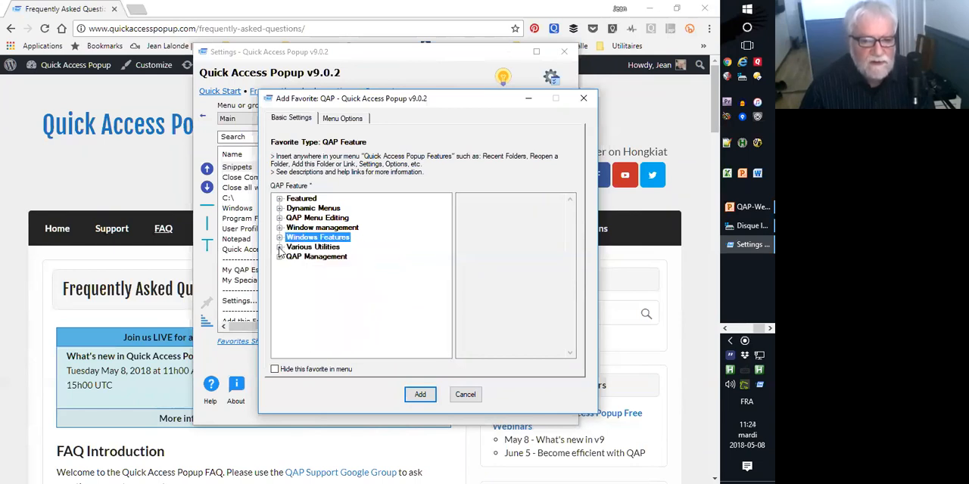
{"action": "left_click", "coordinate": [279, 247]}
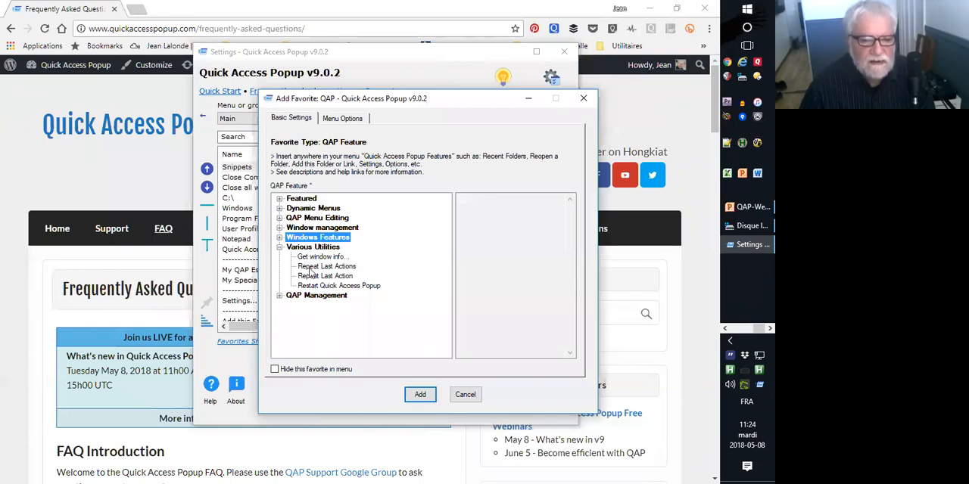
{"action": "left_click", "coordinate": [279, 248]}
Expand QAP Management, read the description of the Options feature and cancel adding the favorite.
{"action": "left_click", "coordinate": [279, 257]}
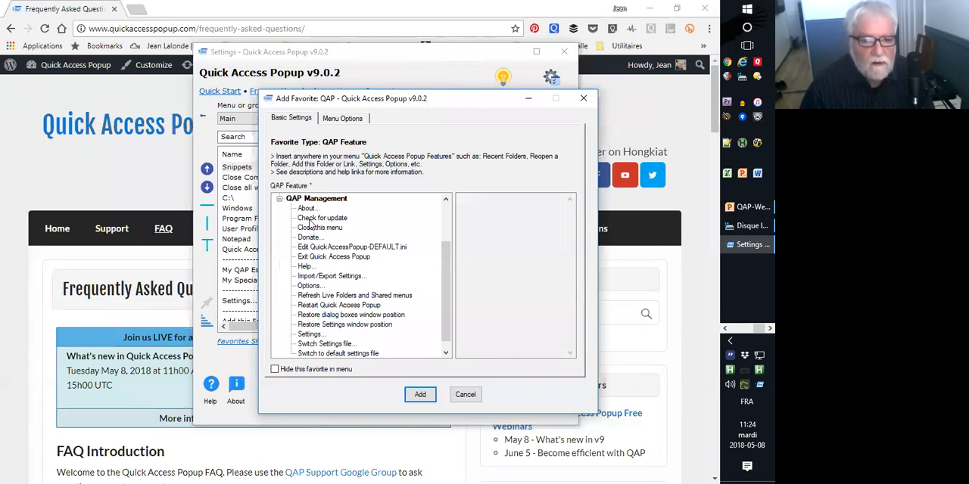
{"action": "left_click", "coordinate": [309, 287]}
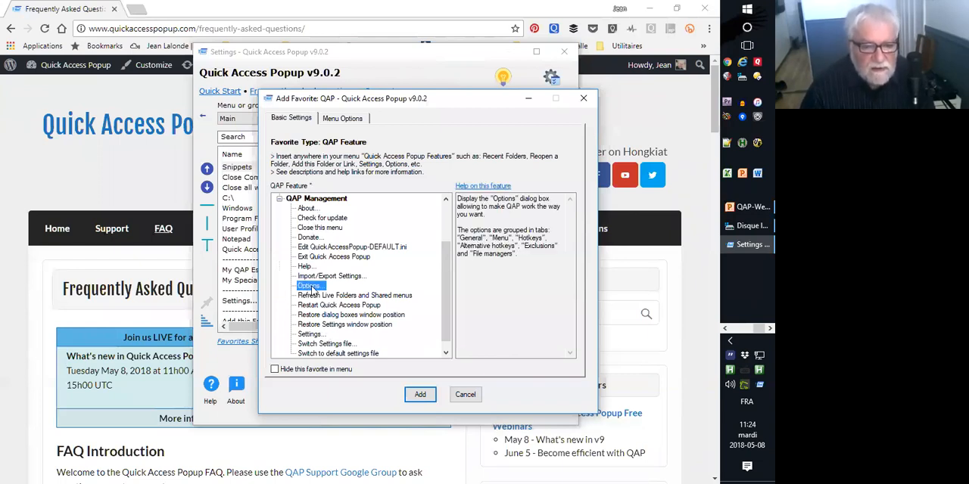
{"action": "left_click", "coordinate": [463, 395]}
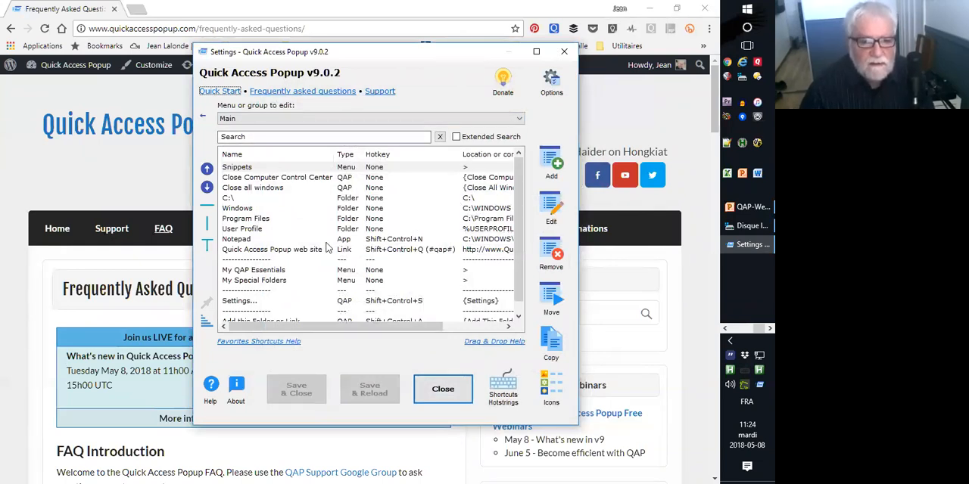
Add the Options QAP feature to the Main menu just below Settings and save the menu.
{"action": "left_click", "coordinate": [243, 311]}
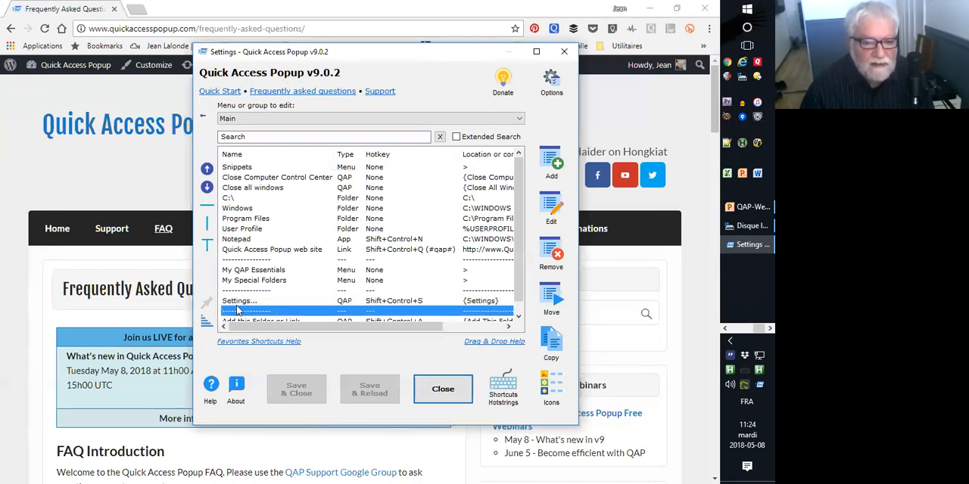
{"action": "left_click", "coordinate": [543, 163]}
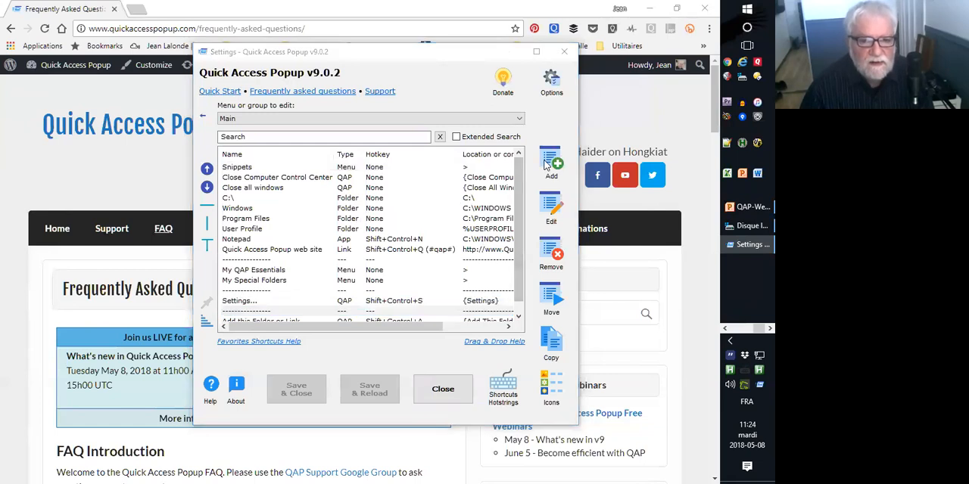
{"action": "double_click", "coordinate": [265, 255]}
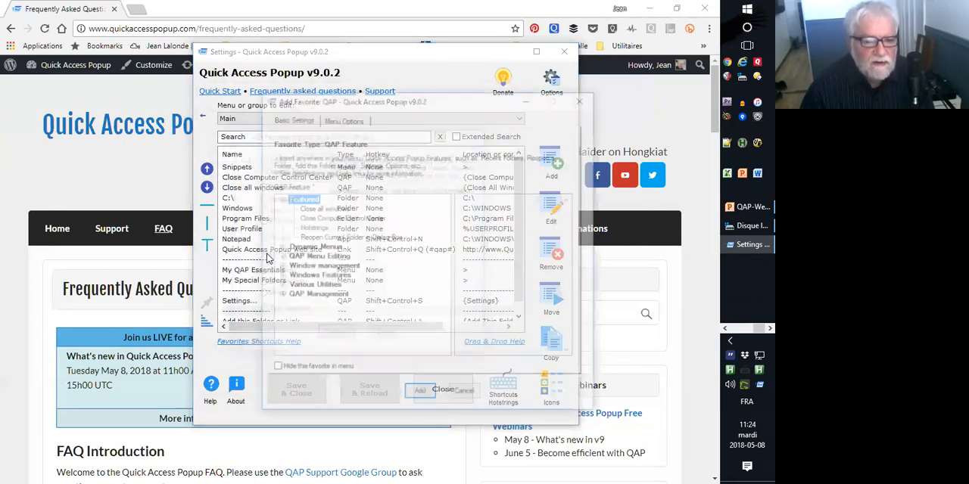
{"action": "left_click", "coordinate": [279, 295]}
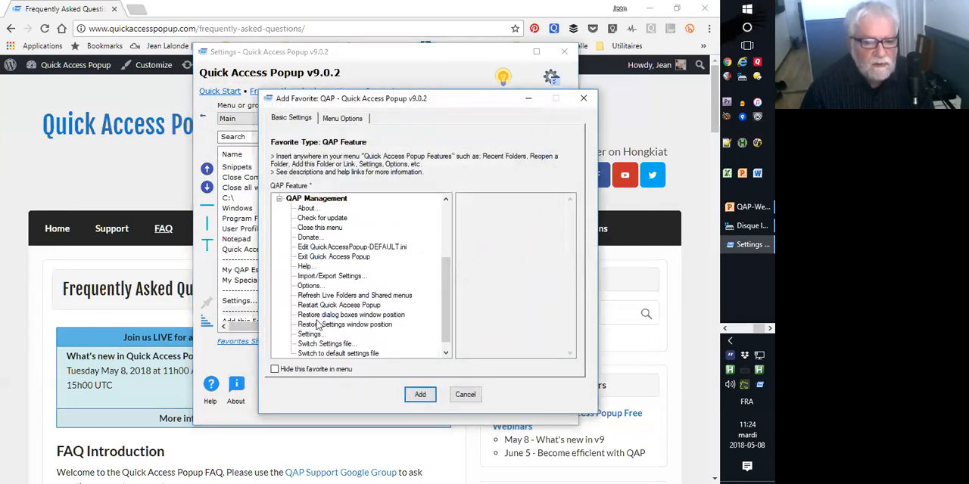
{"action": "left_click", "coordinate": [308, 286]}
{"action": "left_click", "coordinate": [419, 394]}
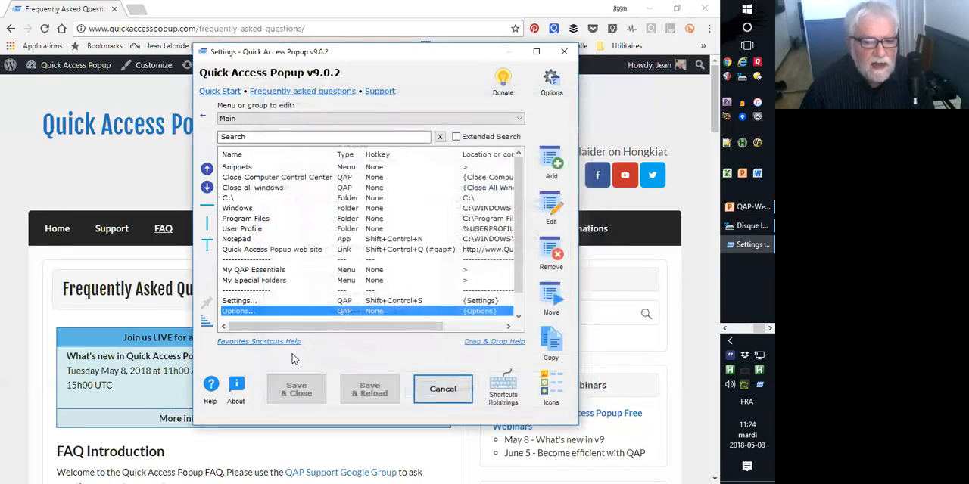
{"action": "left_click", "coordinate": [369, 389]}
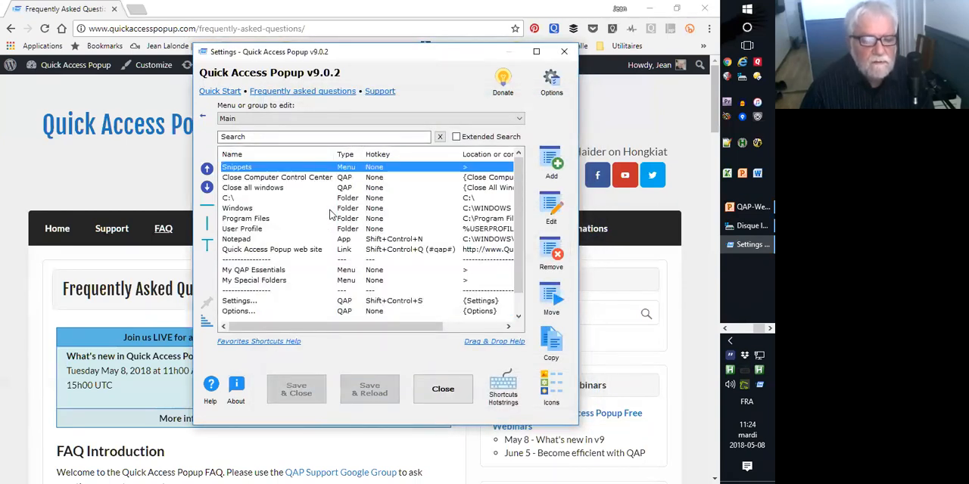
Close the settings, launch Options from the popup menu and cancel it without changes.
{"action": "left_click", "coordinate": [443, 389]}
{"action": "middle_click", "coordinate": [362, 273]}
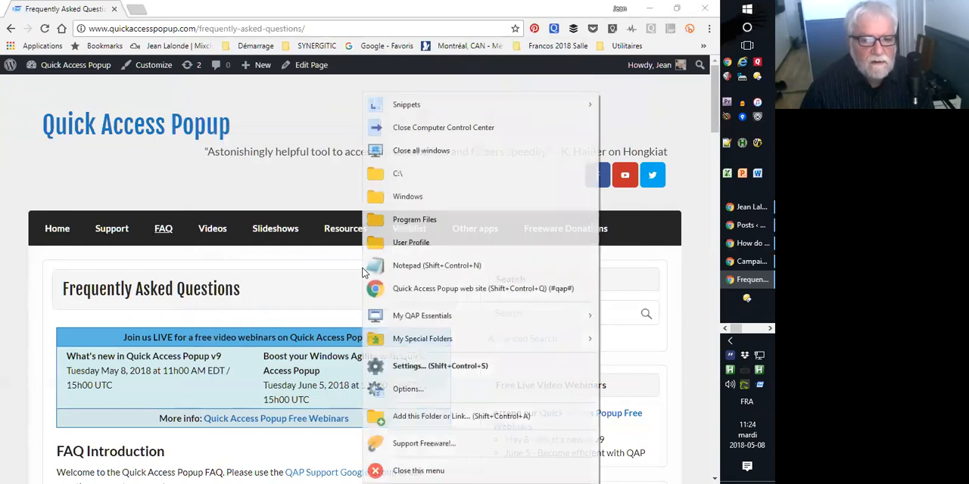
{"action": "left_click", "coordinate": [422, 389]}
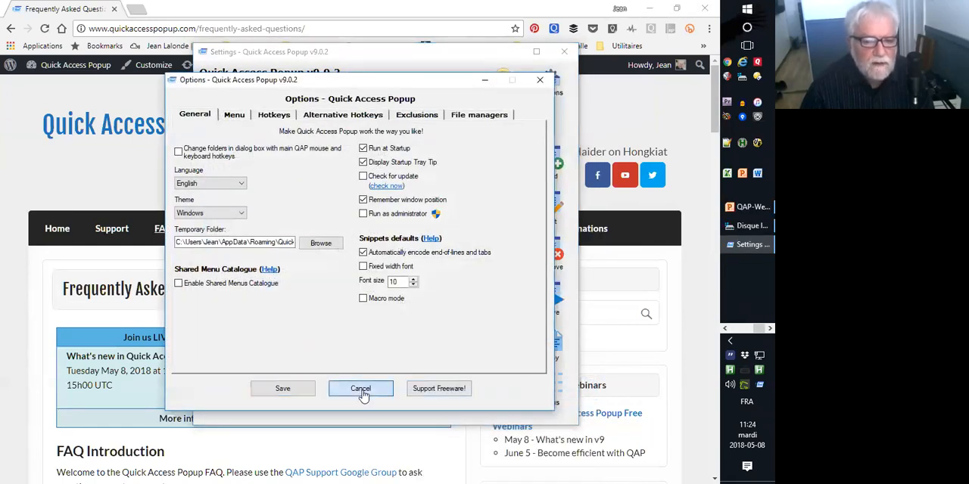
{"action": "left_click", "coordinate": [361, 390]}
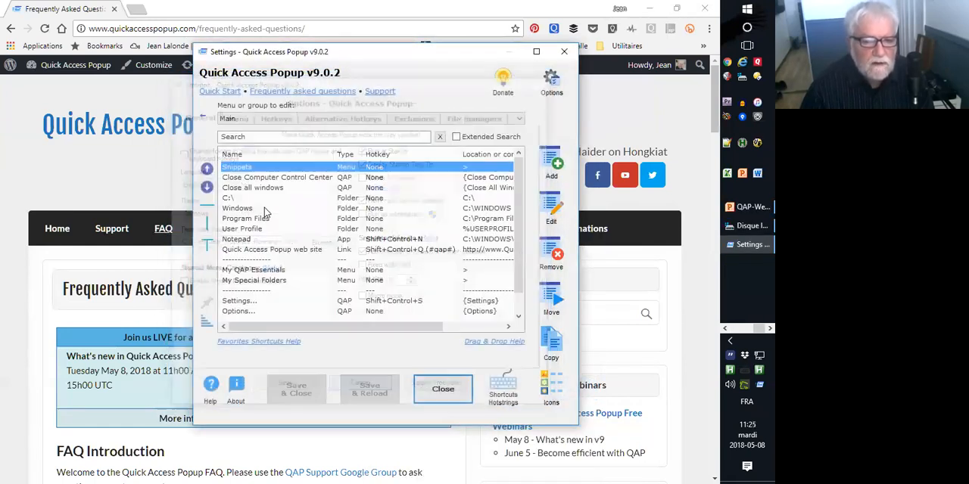
Read the description of the Refresh Live Folders and Shared menus feature under QAP Management, and cancel adding the favorite.
{"action": "left_click", "coordinate": [553, 161]}
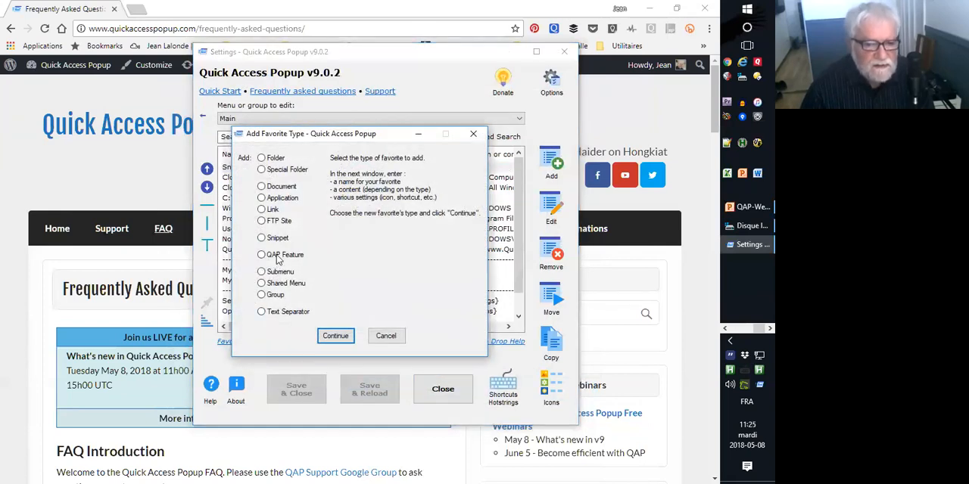
{"action": "double_click", "coordinate": [277, 256]}
{"action": "left_click", "coordinate": [280, 297]}
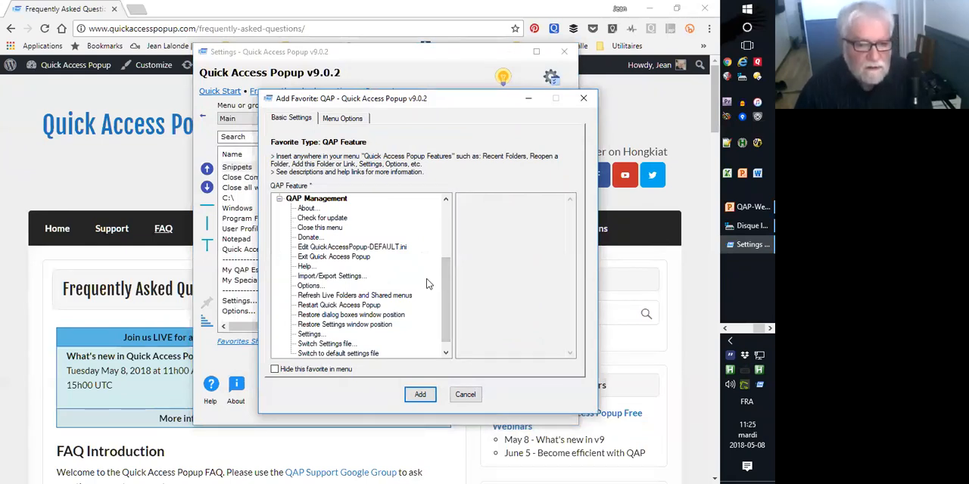
{"action": "left_click", "coordinate": [319, 297]}
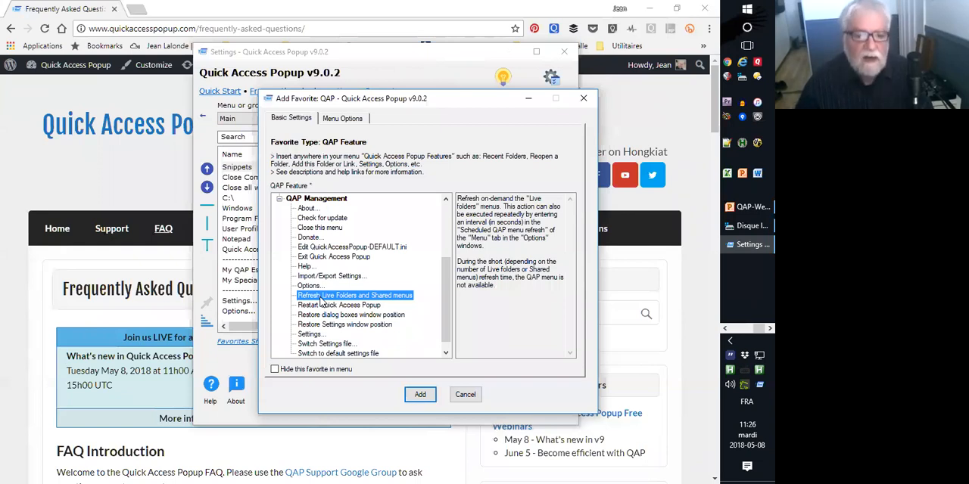
{"action": "left_click", "coordinate": [462, 396]}
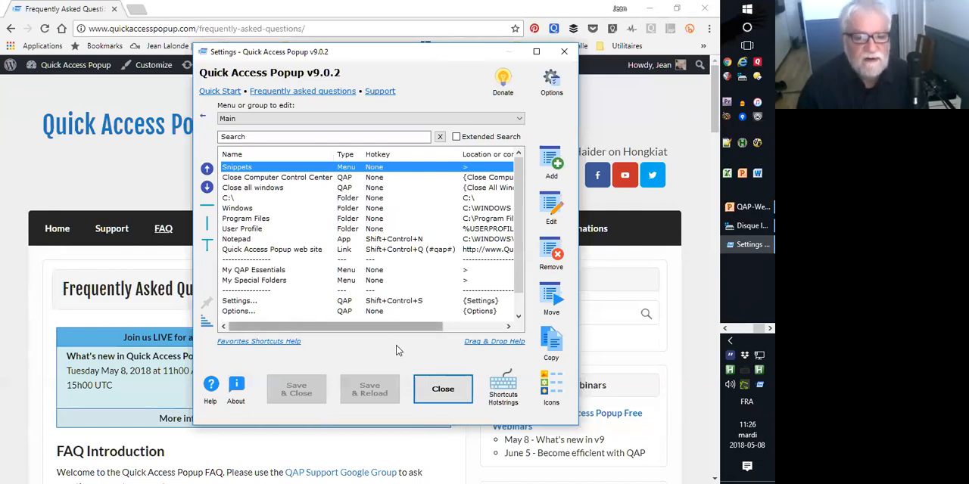
Try enabling the scheduled QAP menu refresh with a 265-second interval in the menu options, and cancel the changes.
{"action": "left_click", "coordinate": [550, 81]}
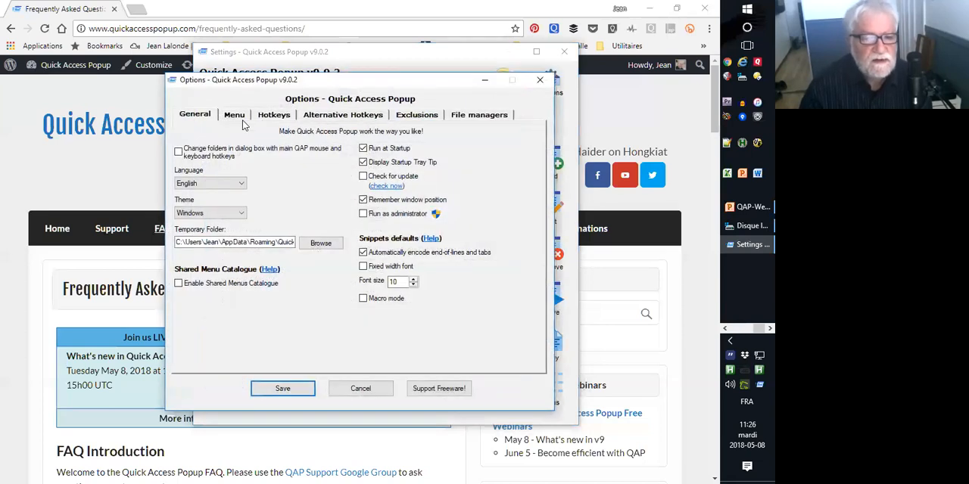
{"action": "left_click", "coordinate": [239, 118]}
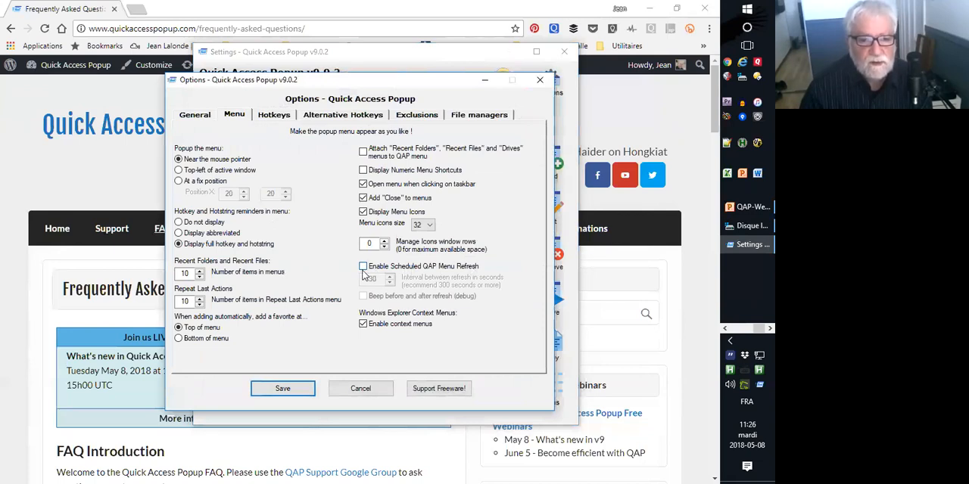
{"action": "left_click", "coordinate": [363, 267]}
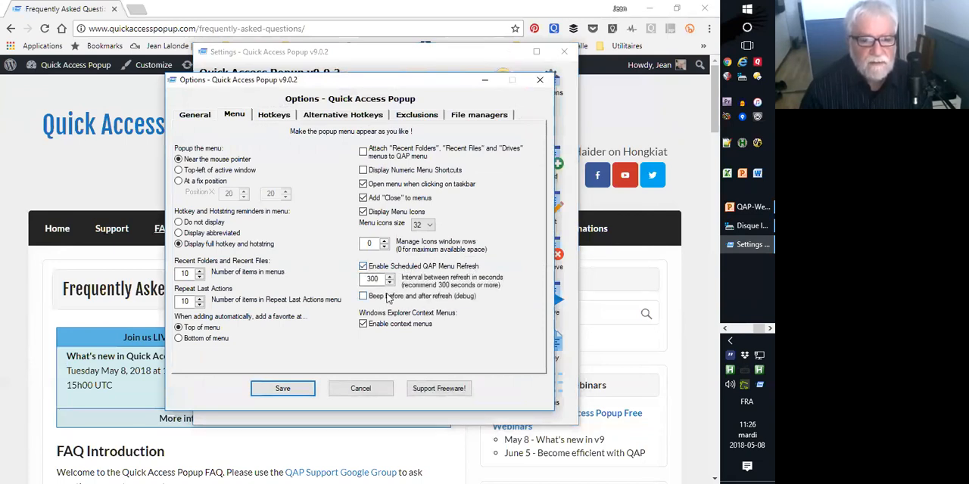
{"action": "double_click", "coordinate": [377, 279]}
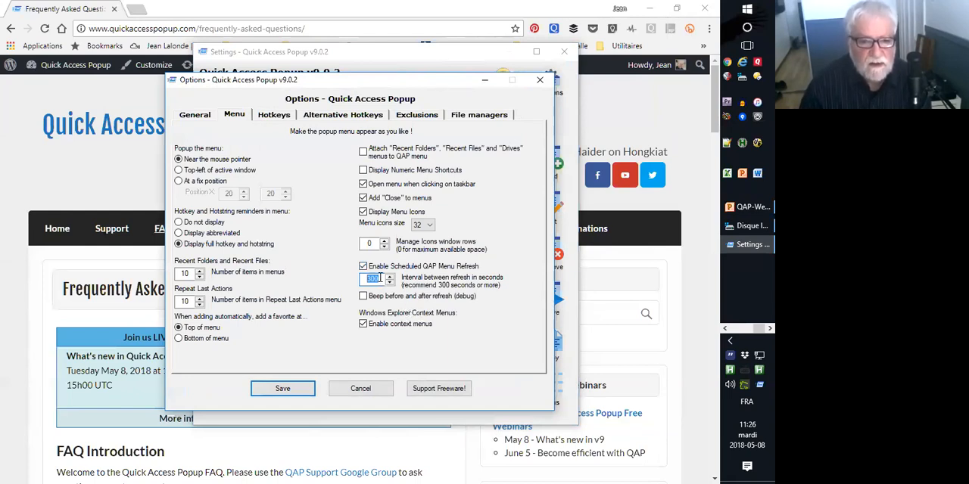
{"action": "left_click", "coordinate": [389, 283]}
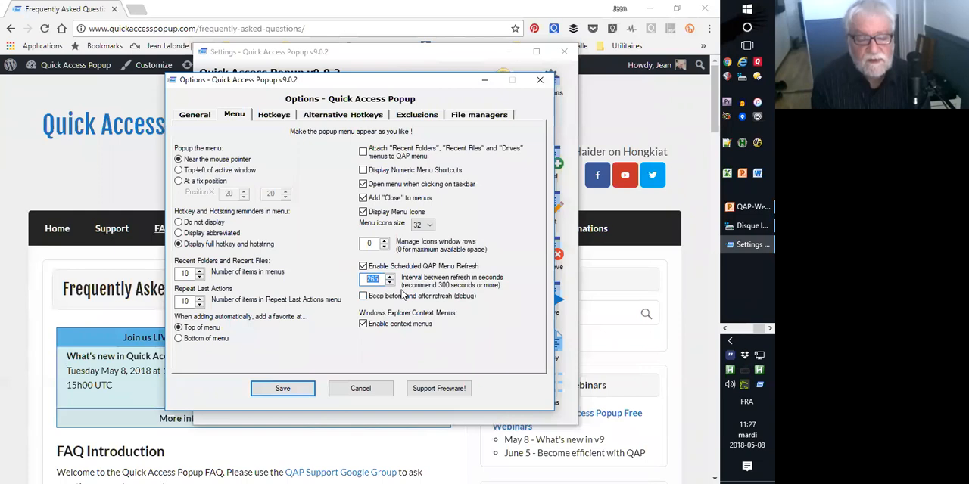
{"action": "left_click", "coordinate": [363, 297]}
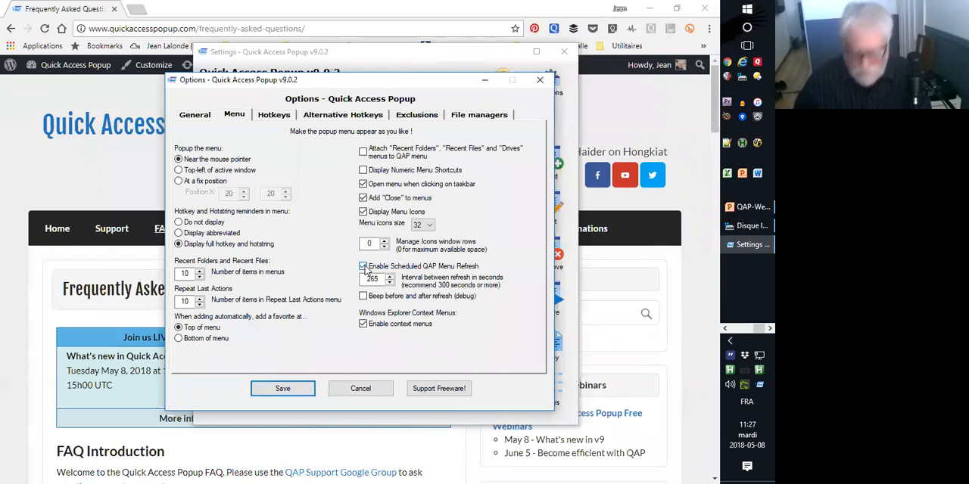
{"action": "left_click", "coordinate": [362, 392]}
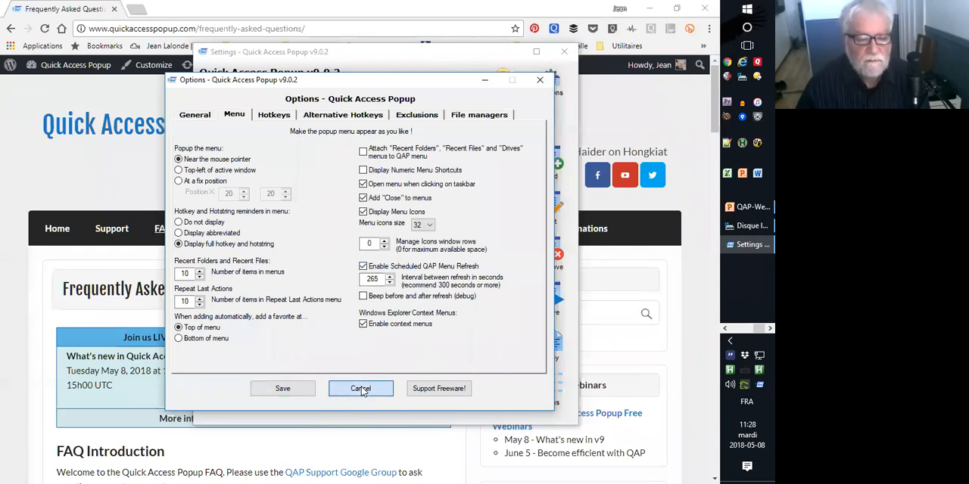
{"action": "left_click", "coordinate": [363, 392]}
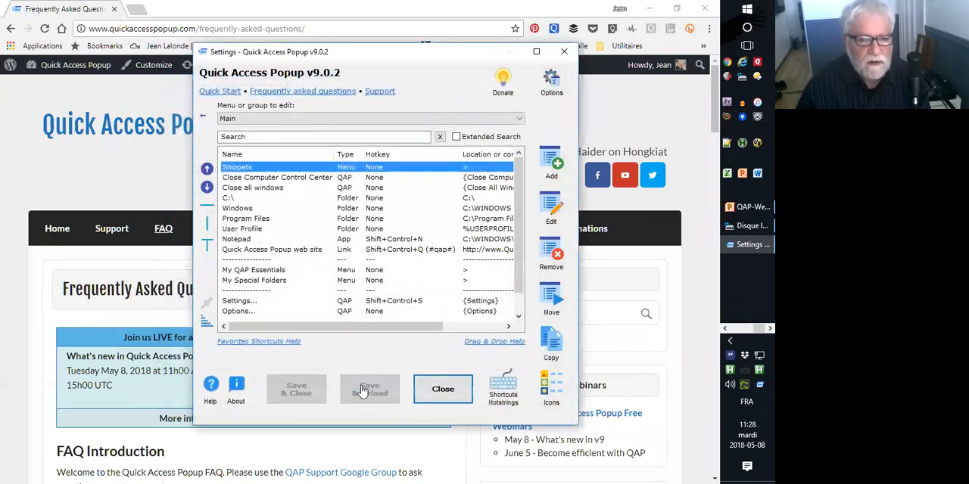
Start a Special Folder favorite and look through the Basic folders Ce PC, Corbeille, Desktop, Downloads and Imprimantes.
{"action": "left_click", "coordinate": [550, 161]}
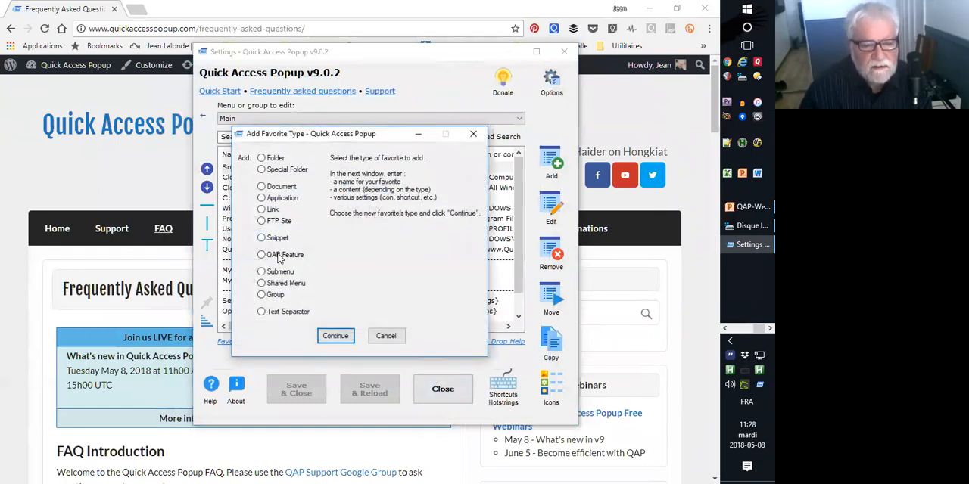
{"action": "left_click", "coordinate": [277, 171]}
{"action": "left_click", "coordinate": [333, 336]}
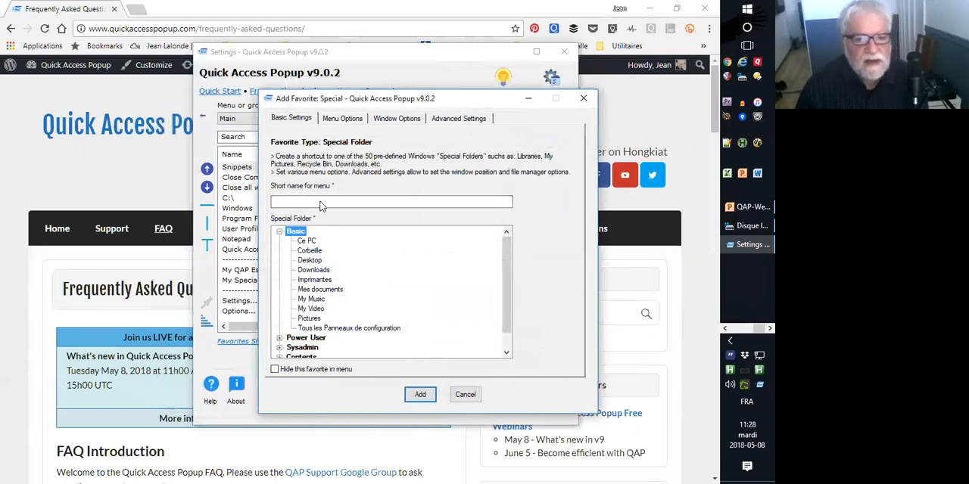
{"action": "left_click", "coordinate": [280, 230]}
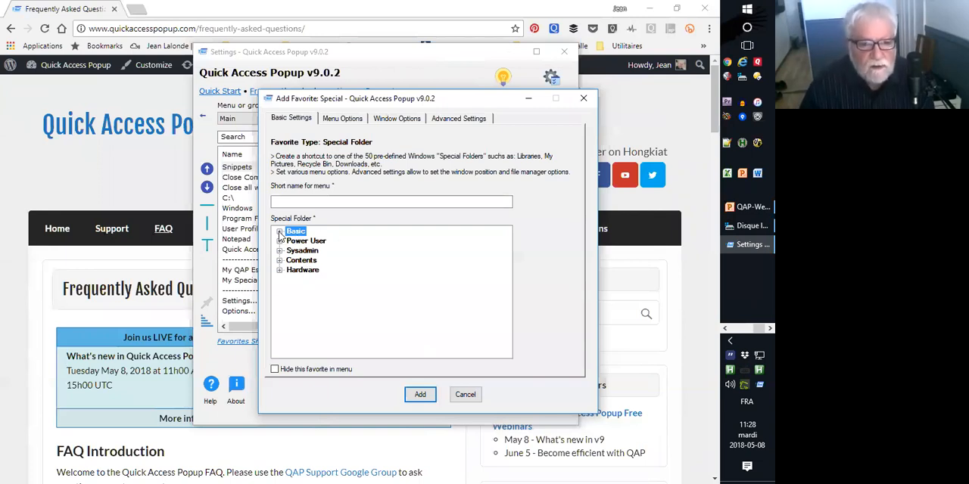
{"action": "left_click", "coordinate": [279, 232]}
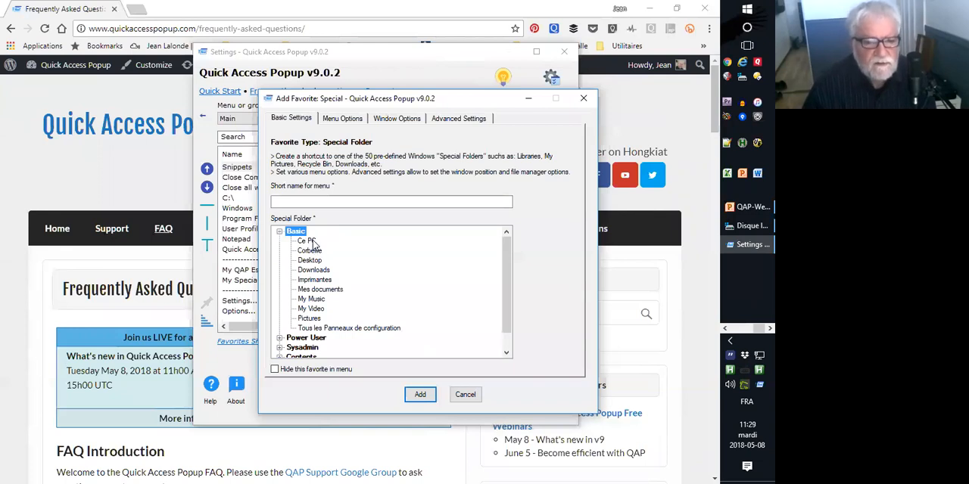
{"action": "left_click", "coordinate": [309, 240]}
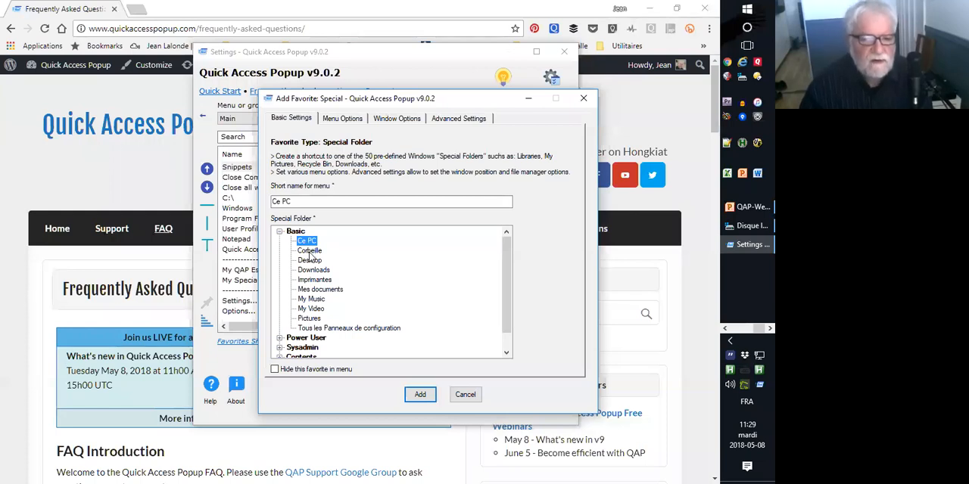
{"action": "left_click", "coordinate": [310, 252]}
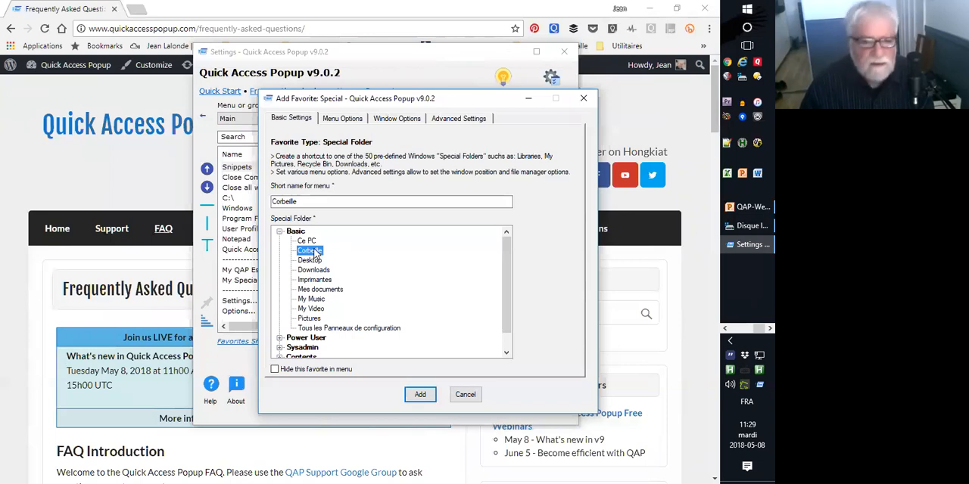
{"action": "left_click", "coordinate": [312, 260]}
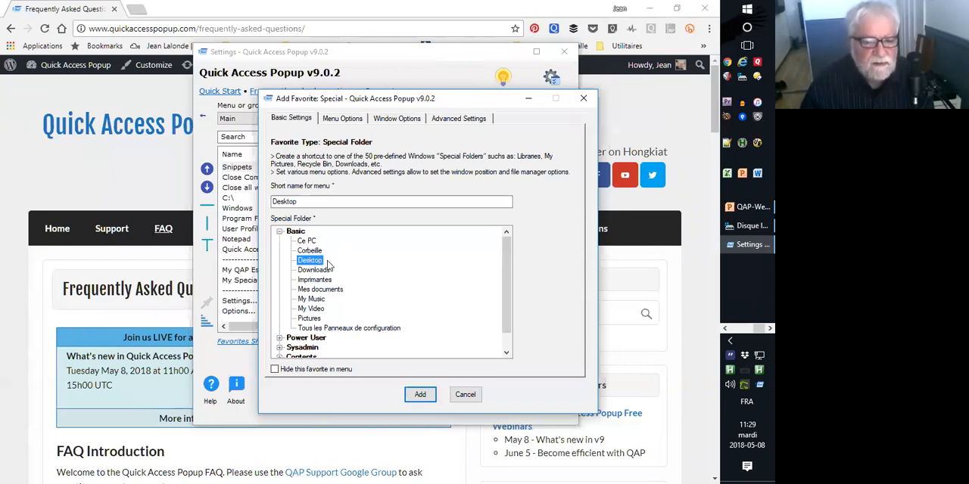
{"action": "left_click", "coordinate": [314, 270]}
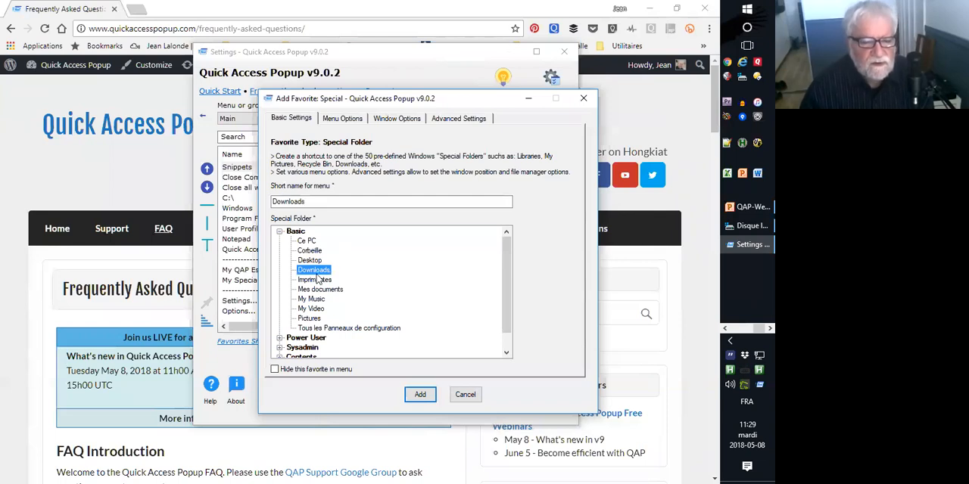
{"action": "left_click", "coordinate": [321, 281]}
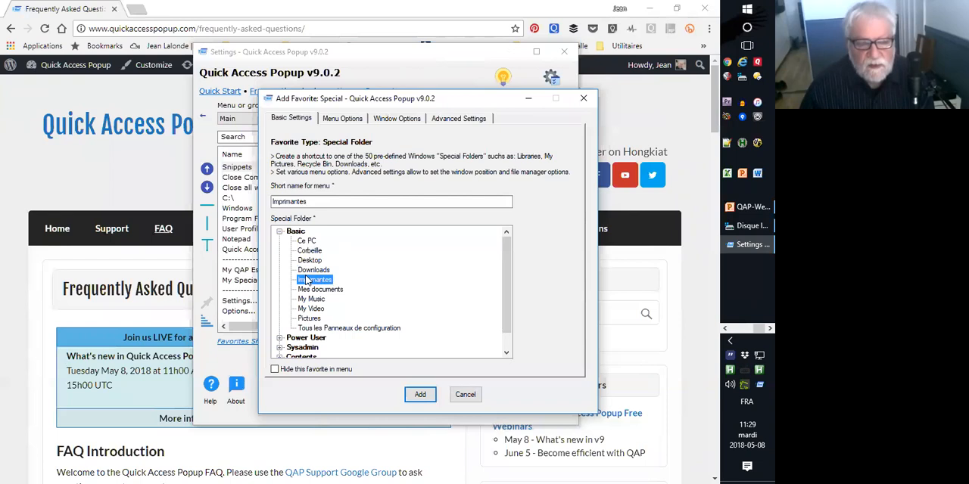
Examine the contents of My Special Folders in the popup menu and cancel adding the special folder favorite.
{"action": "middle_click", "coordinate": [352, 251]}
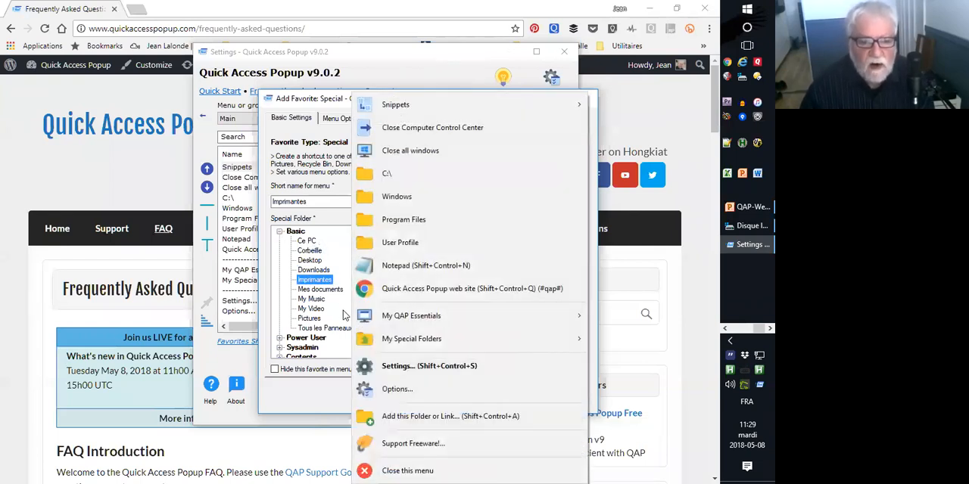
{"action": "mouse_move", "coordinate": [417, 340]}
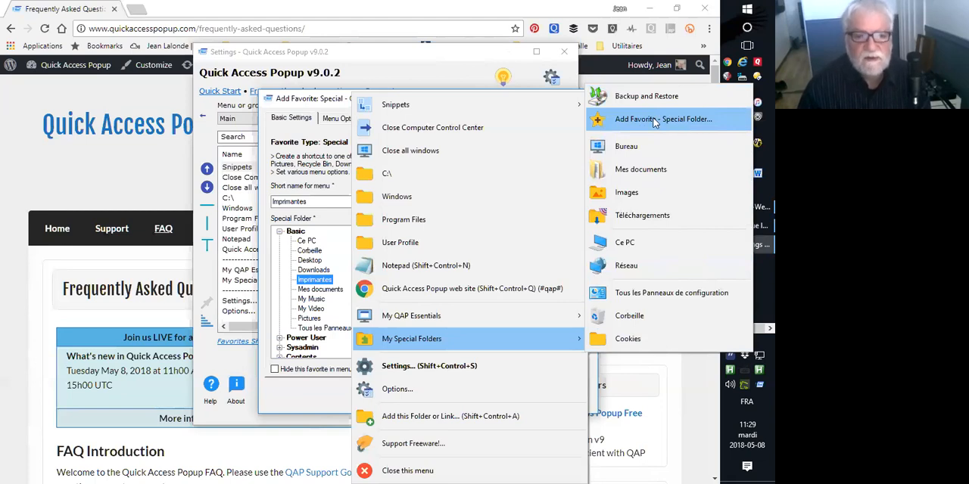
{"action": "left_click", "coordinate": [339, 242]}
{"action": "left_click", "coordinate": [462, 391]}
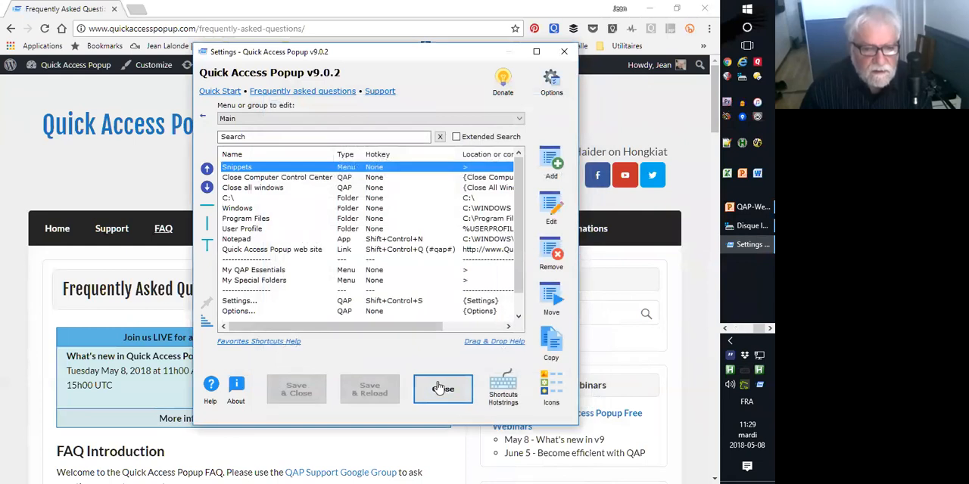
Close the settings and start a Special Folder favorite from My Special Folders in the popup menu.
{"action": "left_click", "coordinate": [451, 388]}
{"action": "left_click", "coordinate": [755, 387]}
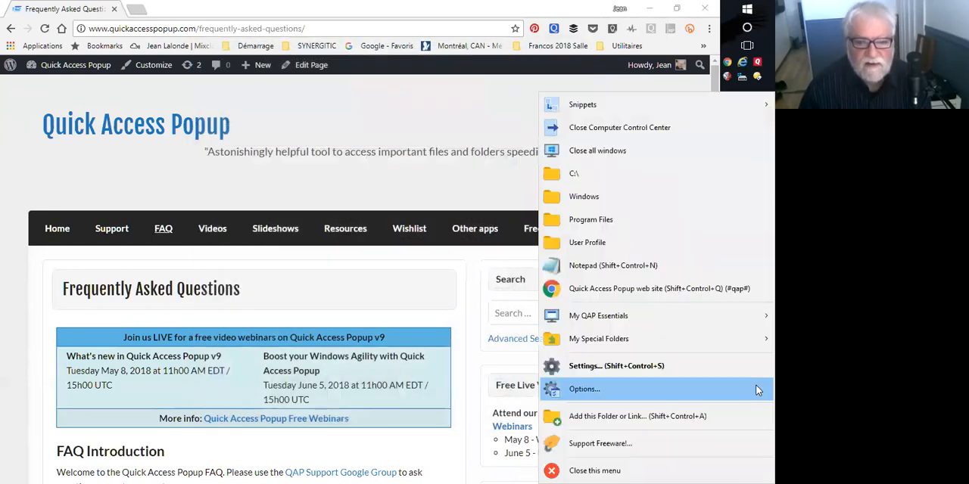
{"action": "mouse_move", "coordinate": [595, 340]}
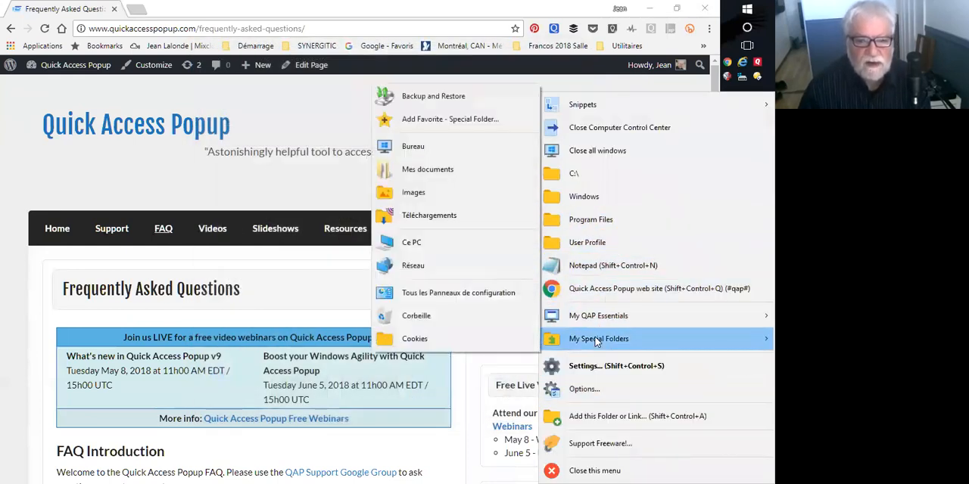
{"action": "left_click", "coordinate": [426, 122]}
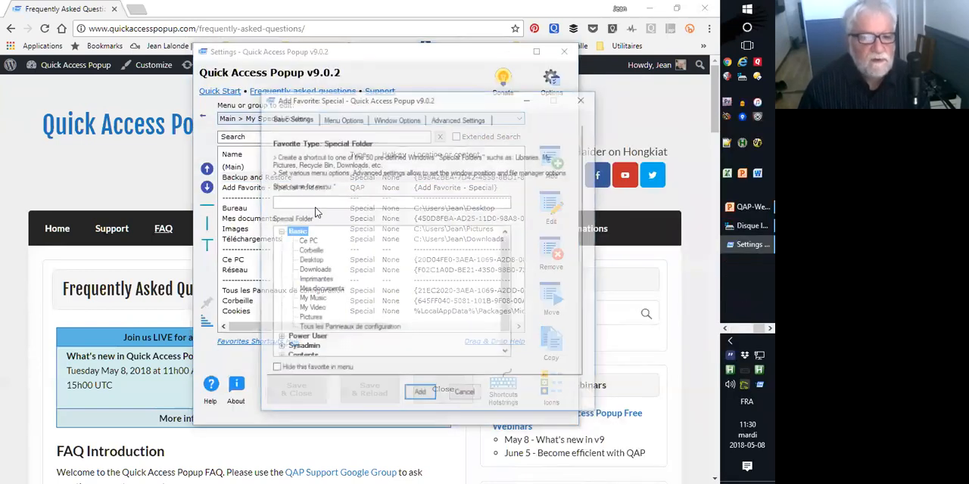
Look through the special folders in the Power User and Sysadmin categories.
{"action": "left_click", "coordinate": [279, 232]}
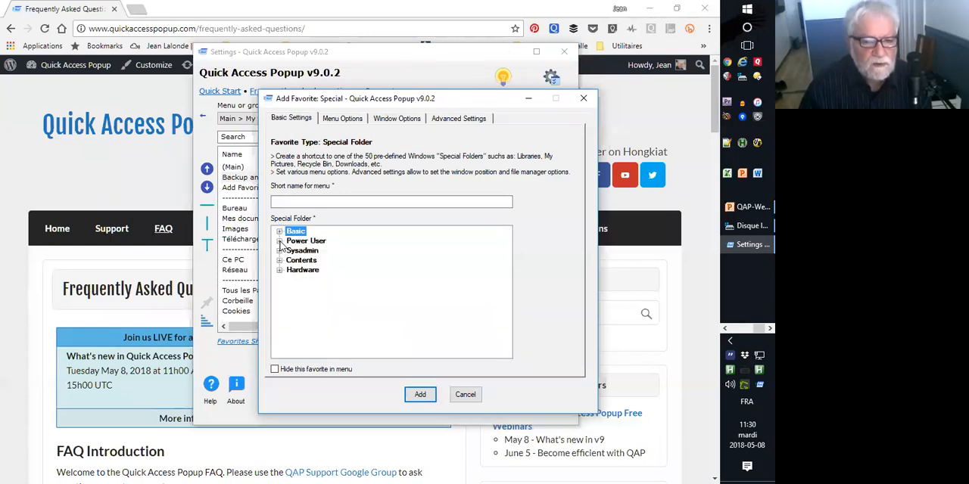
{"action": "left_click", "coordinate": [279, 240]}
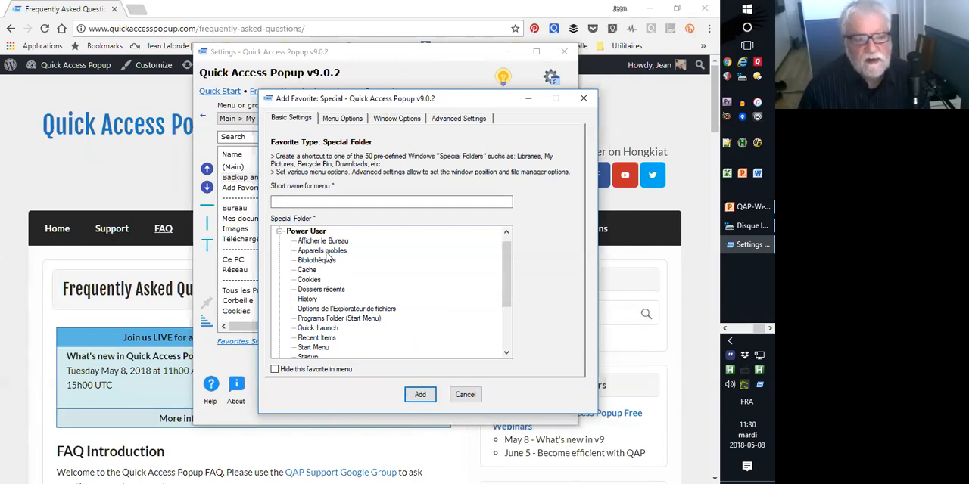
{"action": "left_click", "coordinate": [280, 231]}
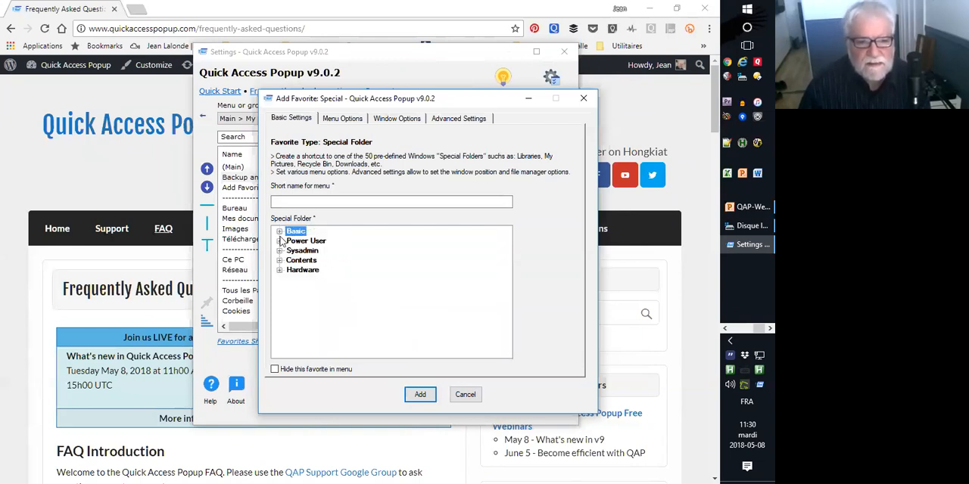
{"action": "left_click", "coordinate": [280, 251]}
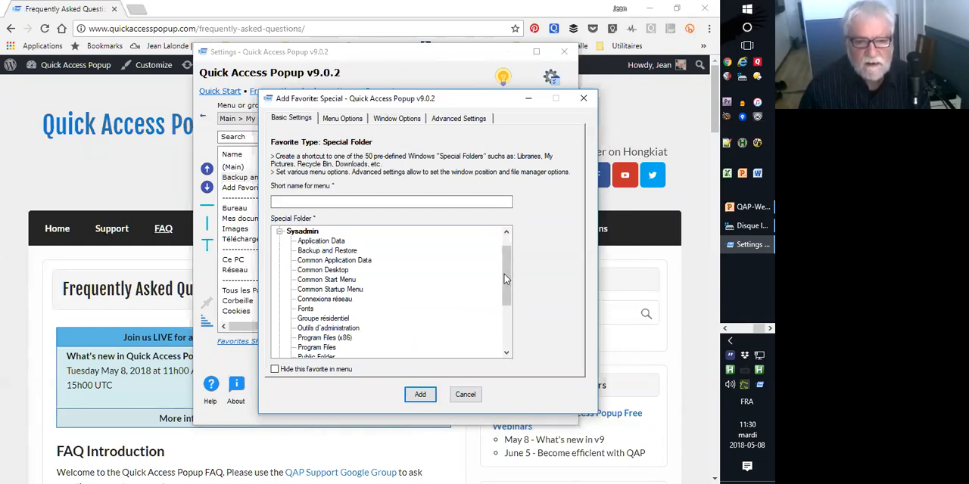
{"action": "mouse_move", "coordinate": [507, 271]}
{"action": "left_mouse_down"}
{"action": "mouse_move", "coordinate": [505, 313]}
{"action": "mouse_move", "coordinate": [505, 256]}
{"action": "left_mouse_up"}
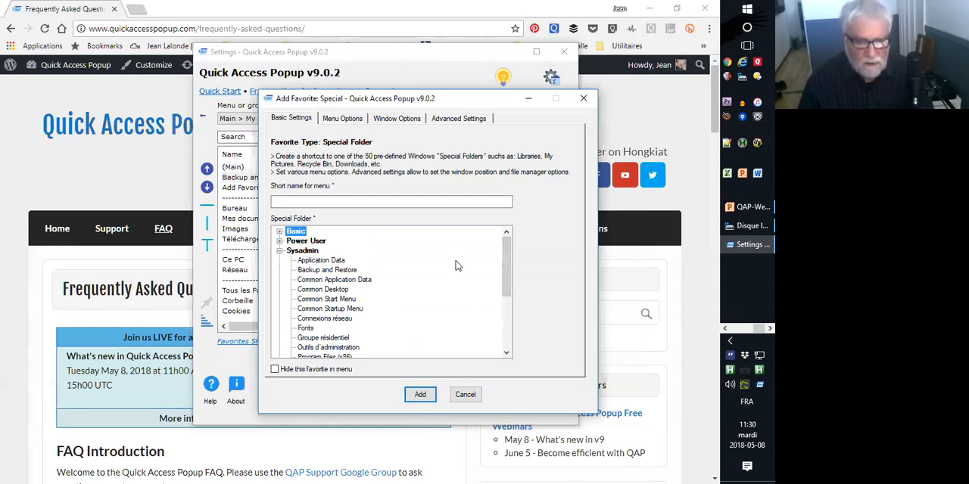
Add the History special folder from the Power User category to My Special Folders, and save the settings without closing them.
{"action": "left_click", "coordinate": [280, 241]}
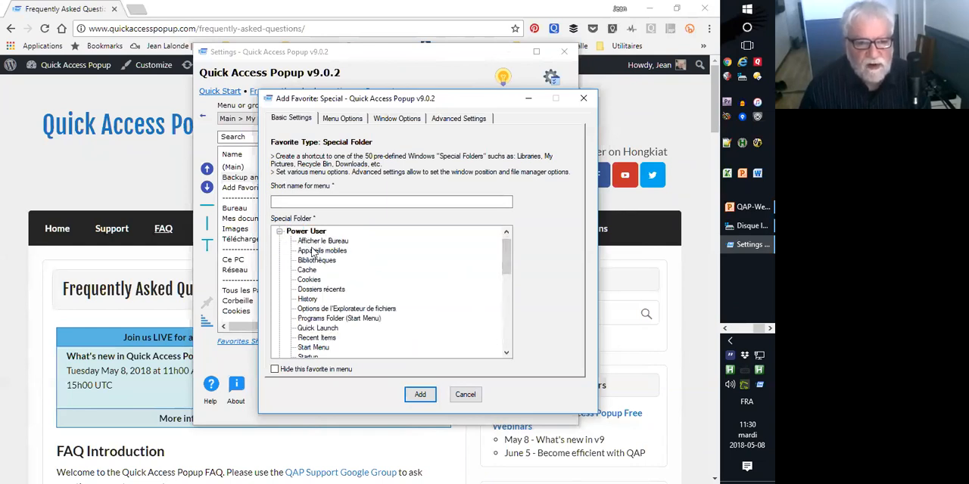
{"action": "left_click", "coordinate": [321, 252]}
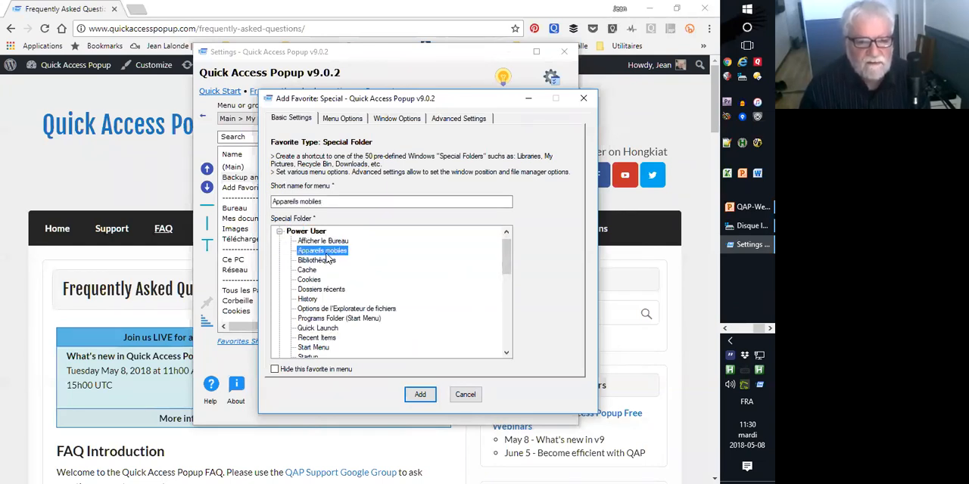
{"action": "left_click", "coordinate": [308, 272]}
{"action": "left_click", "coordinate": [309, 280]}
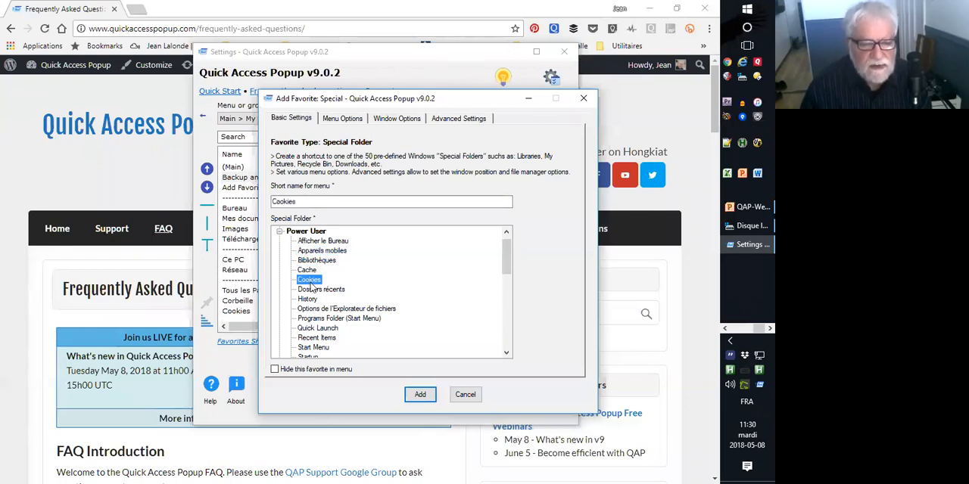
{"action": "left_click", "coordinate": [312, 292]}
{"action": "left_click", "coordinate": [309, 300]}
{"action": "left_click", "coordinate": [422, 392]}
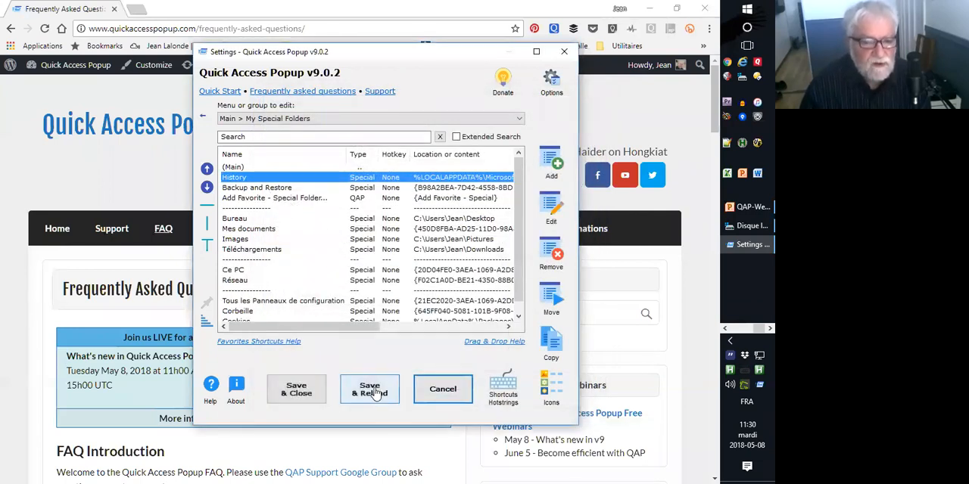
{"action": "left_click", "coordinate": [364, 400]}
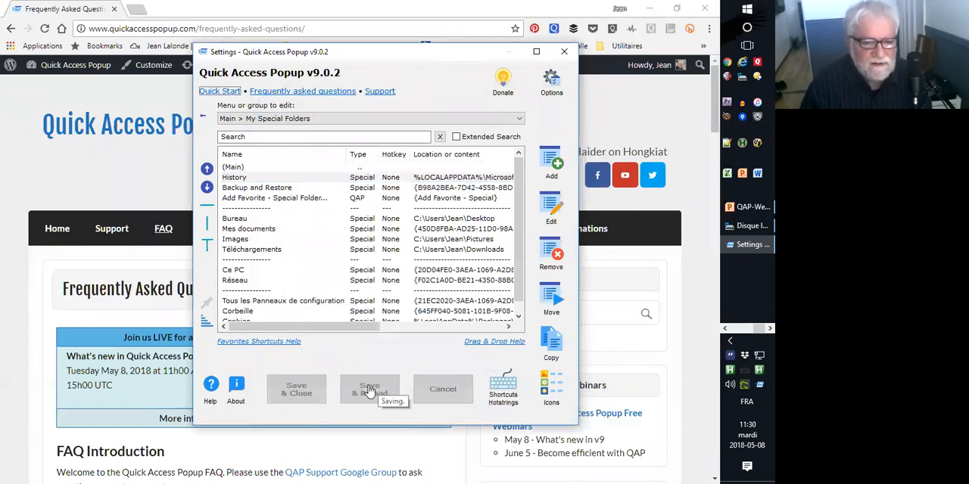
Open History from My Special Folders in the popup menu, view the La semaine dernière folder, and close its window.
{"action": "middle_click", "coordinate": [367, 343]}
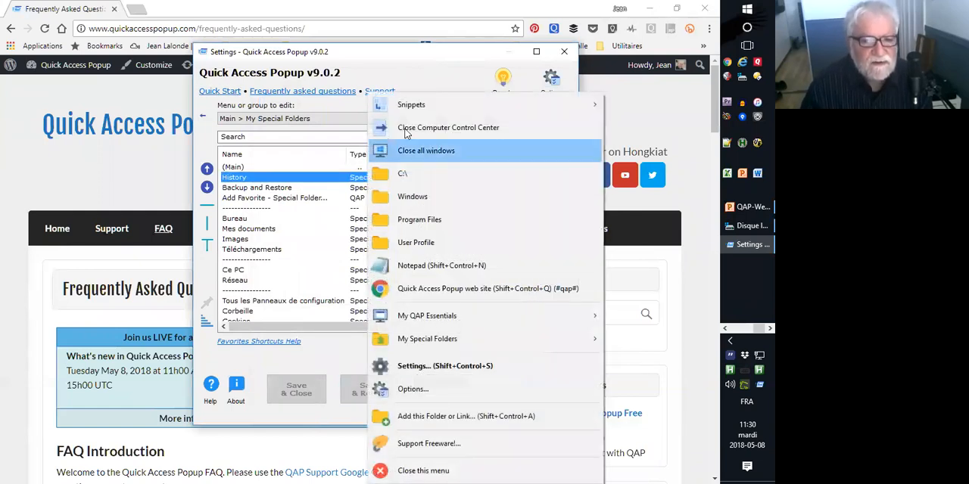
{"action": "mouse_move", "coordinate": [456, 341]}
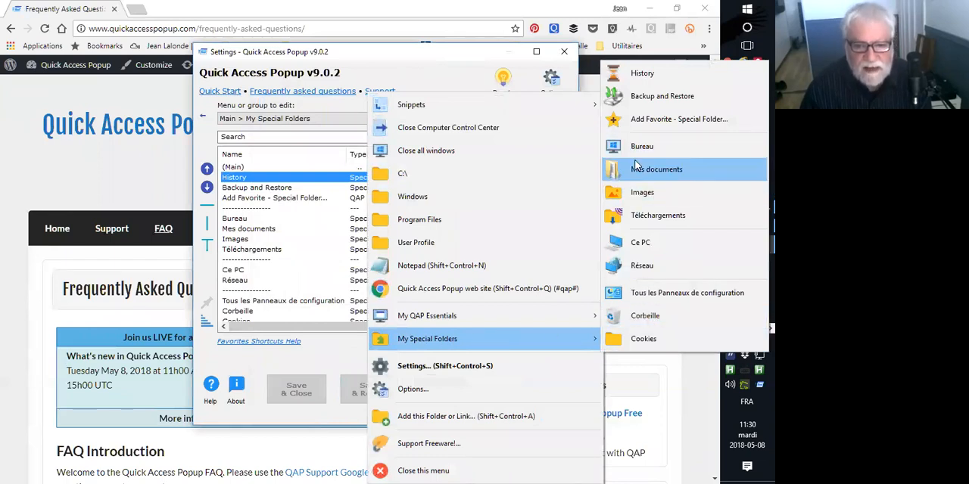
{"action": "left_click", "coordinate": [659, 73]}
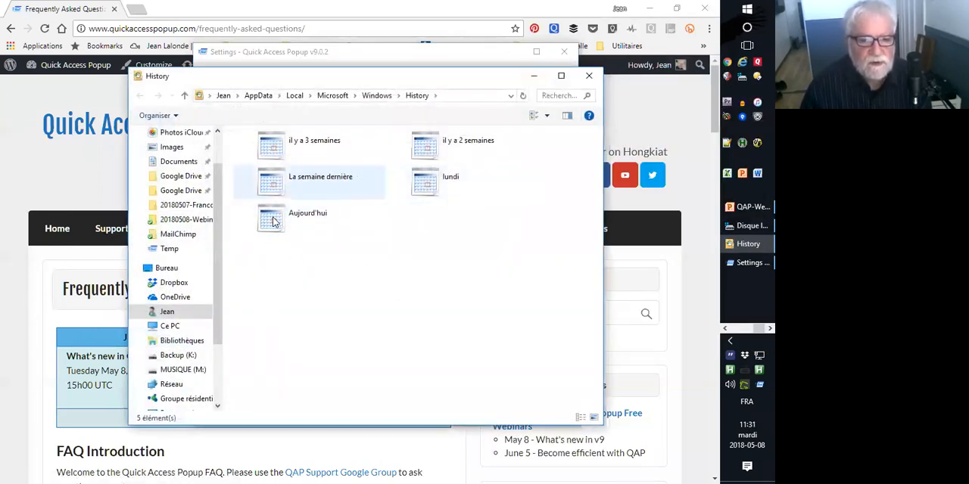
{"action": "left_click", "coordinate": [428, 183]}
{"action": "double_click", "coordinate": [276, 189]}
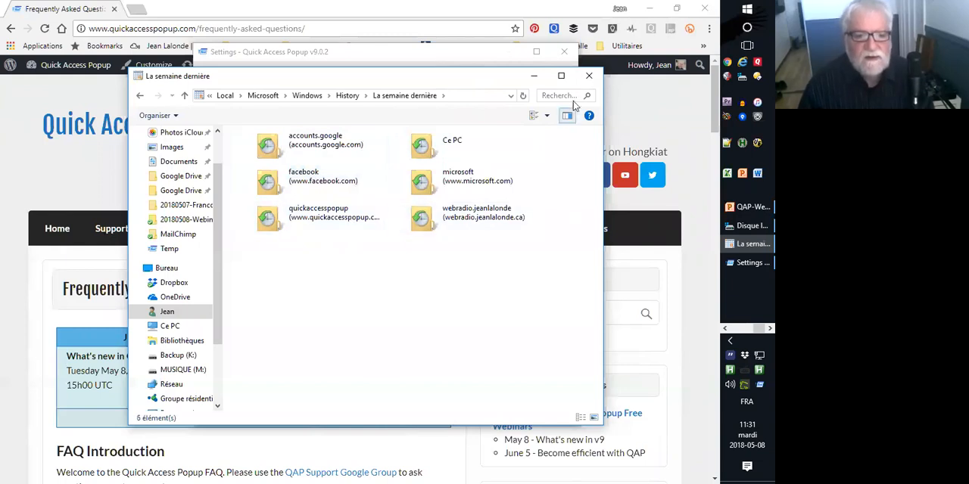
{"action": "left_click", "coordinate": [588, 78]}
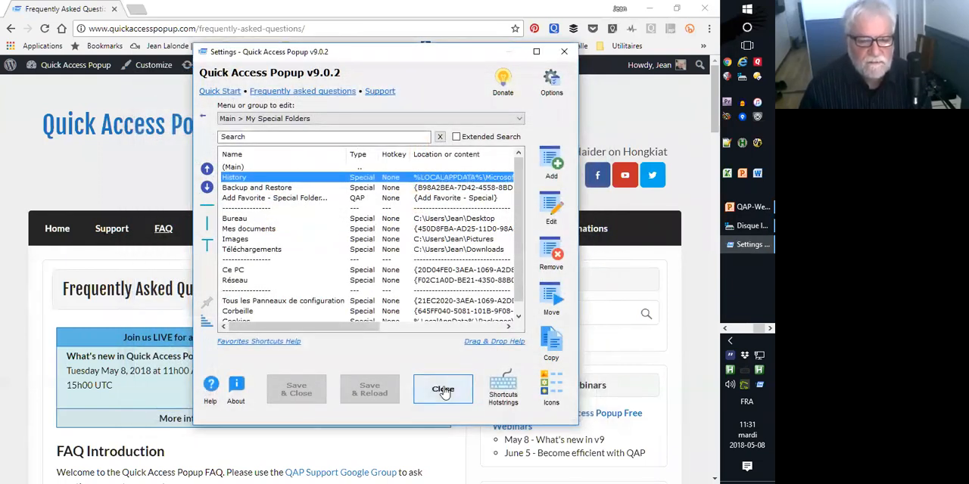
Start another Special Folder favorite from My Special Folders and look through the Sysadmin and Contents categories.
{"action": "middle_click", "coordinate": [401, 353]}
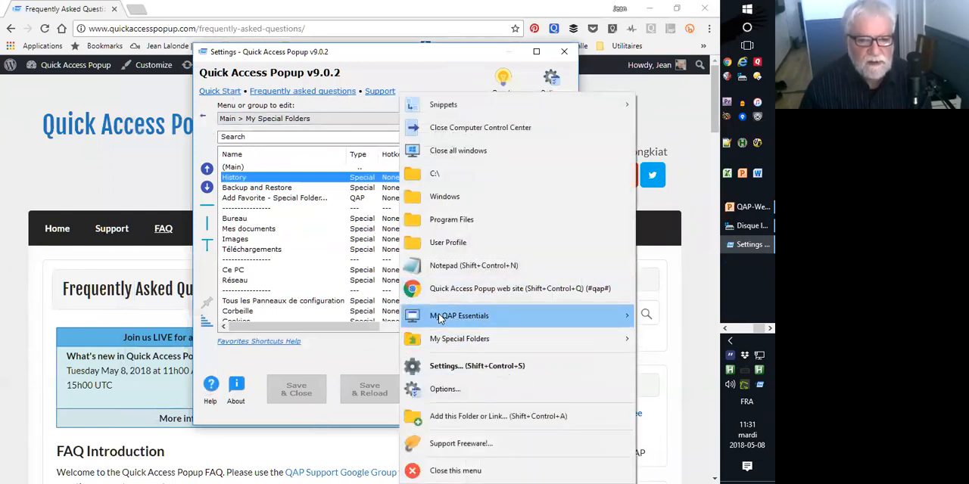
{"action": "mouse_move", "coordinate": [437, 342]}
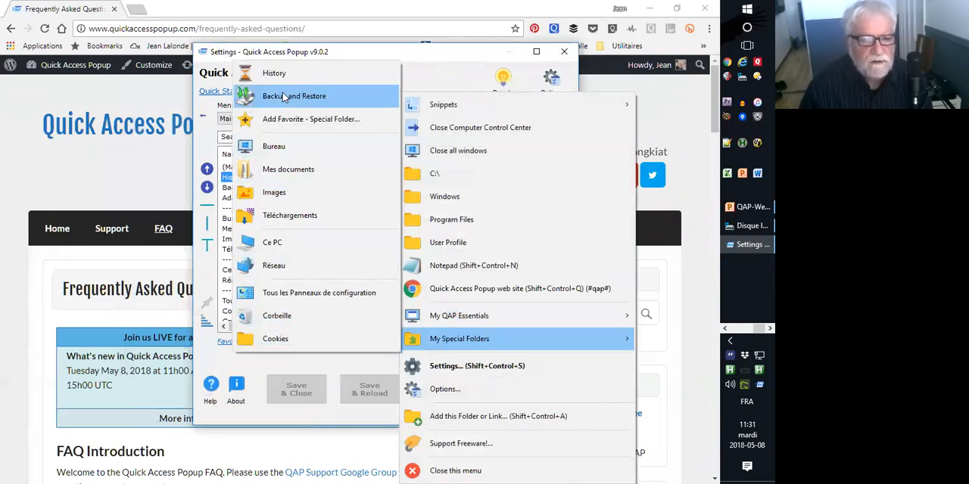
{"action": "left_click", "coordinate": [283, 120]}
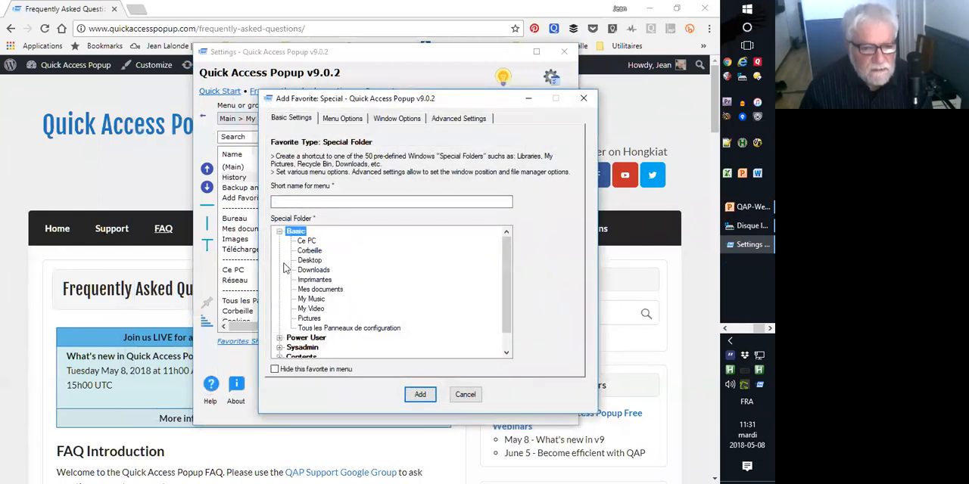
{"action": "left_click", "coordinate": [279, 231]}
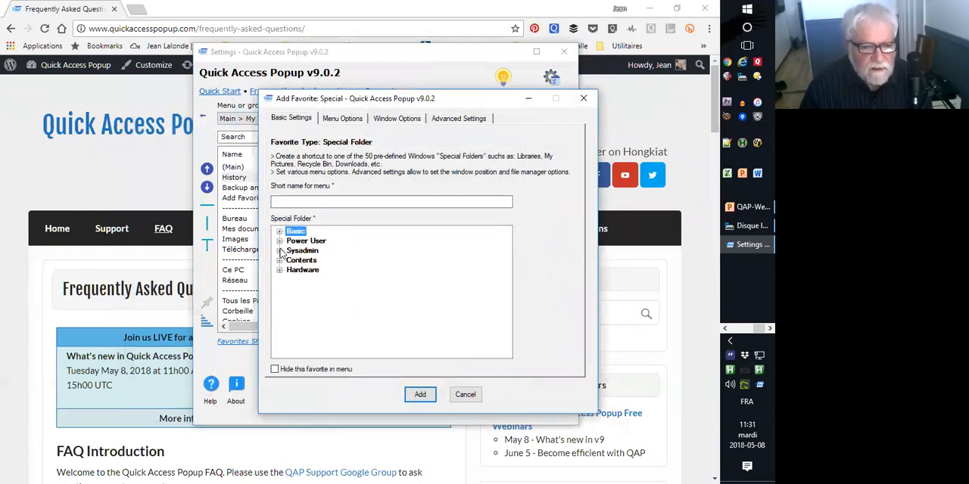
{"action": "left_click", "coordinate": [279, 250]}
{"action": "left_click", "coordinate": [279, 231]}
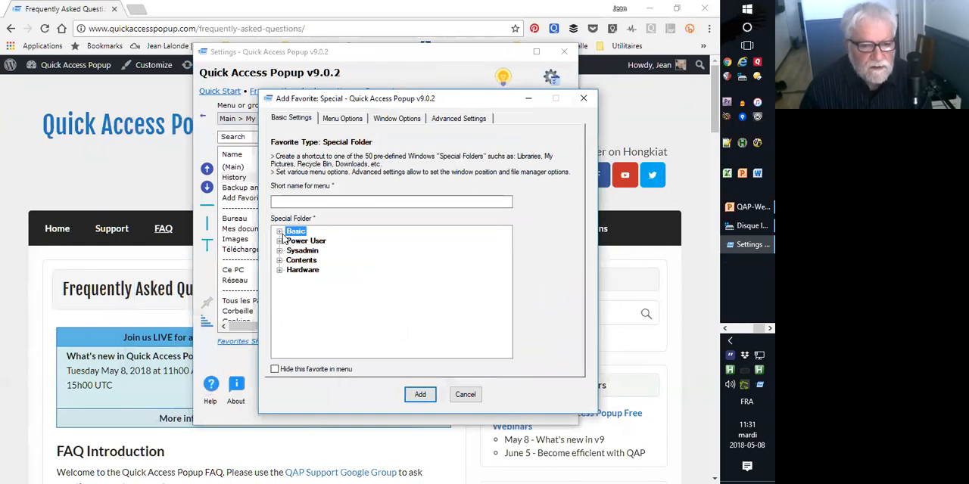
{"action": "left_click", "coordinate": [279, 260]}
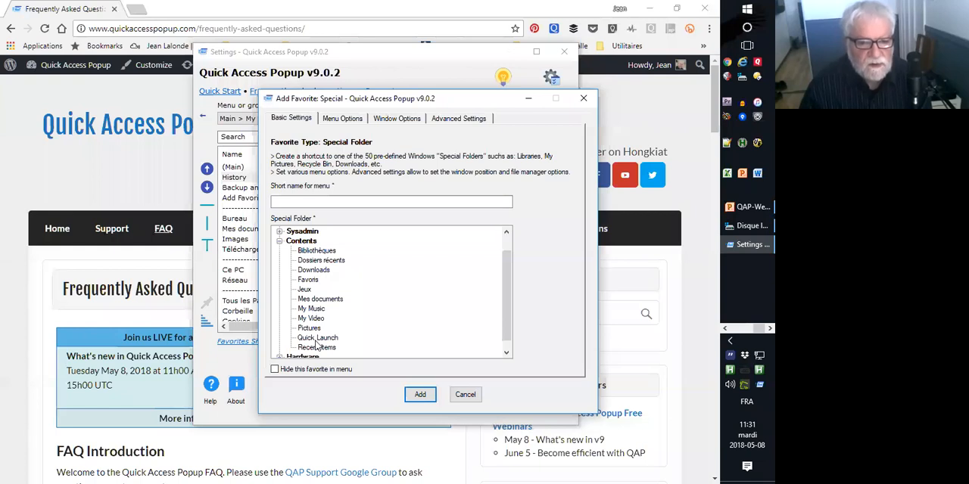
{"action": "left_click", "coordinate": [279, 240]}
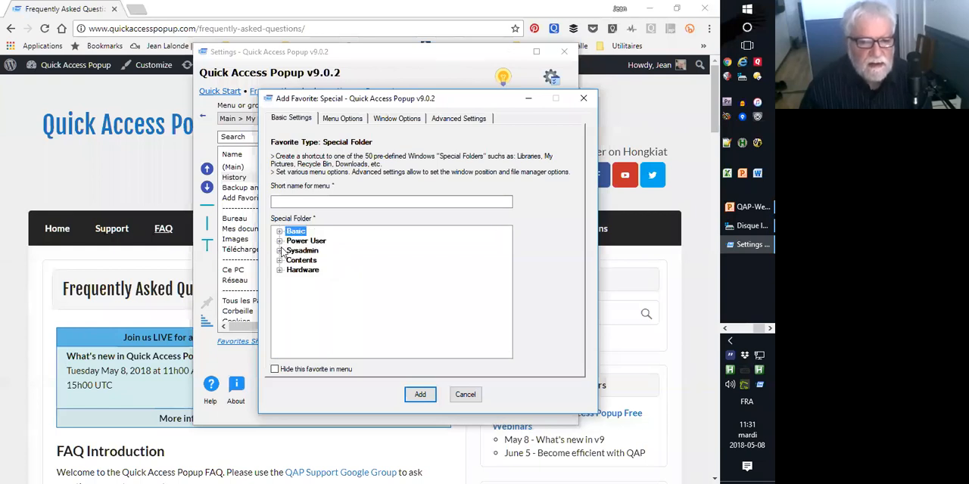
Look through the Hardware folders Imprimantes, Réseau and System, then cancel the favorite and close the settings.
{"action": "left_click", "coordinate": [279, 270]}
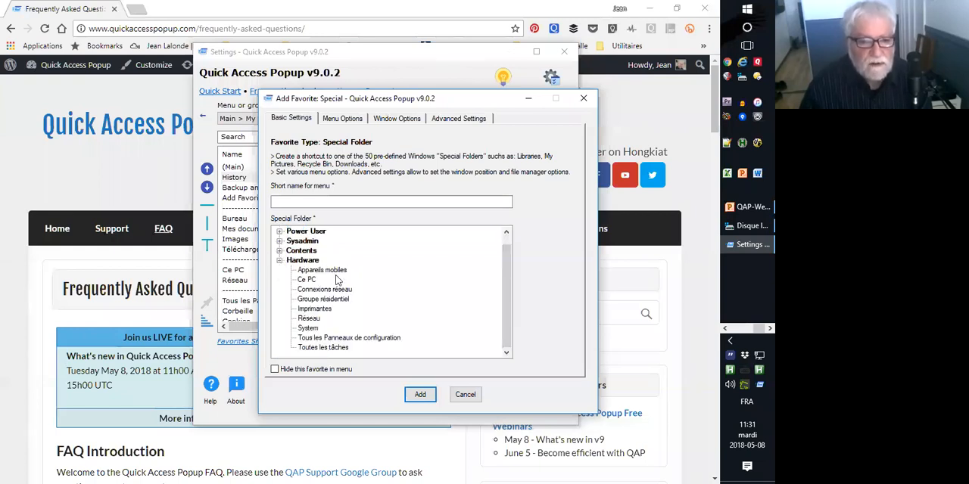
{"action": "left_click", "coordinate": [319, 312]}
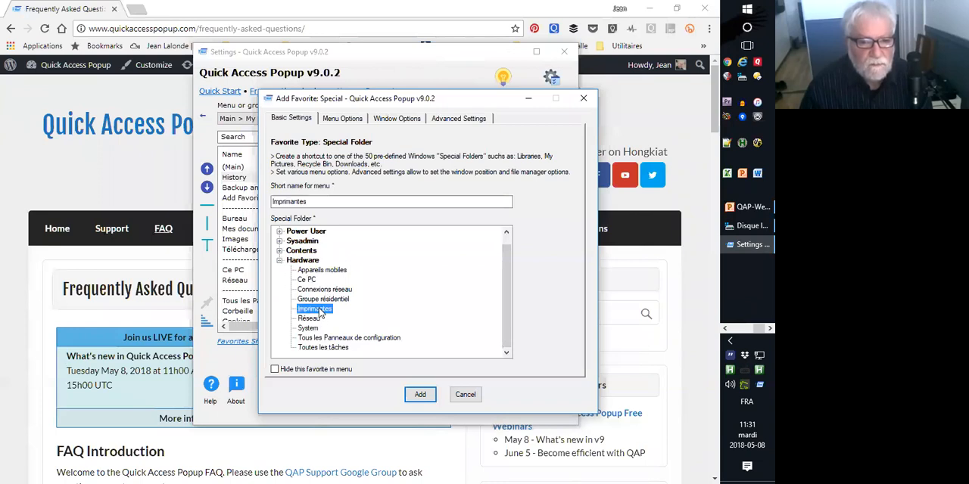
{"action": "left_click", "coordinate": [315, 320]}
{"action": "left_click", "coordinate": [307, 329]}
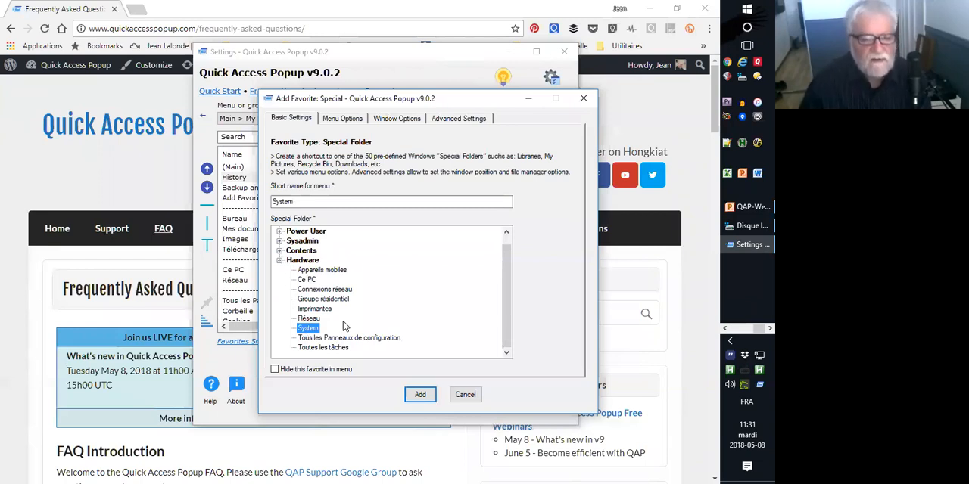
{"action": "left_click", "coordinate": [279, 261]}
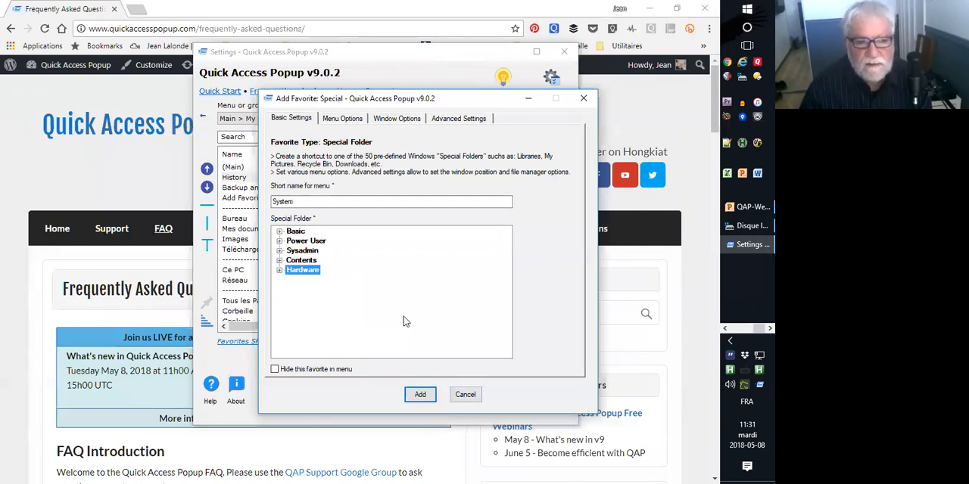
{"action": "left_click", "coordinate": [470, 402]}
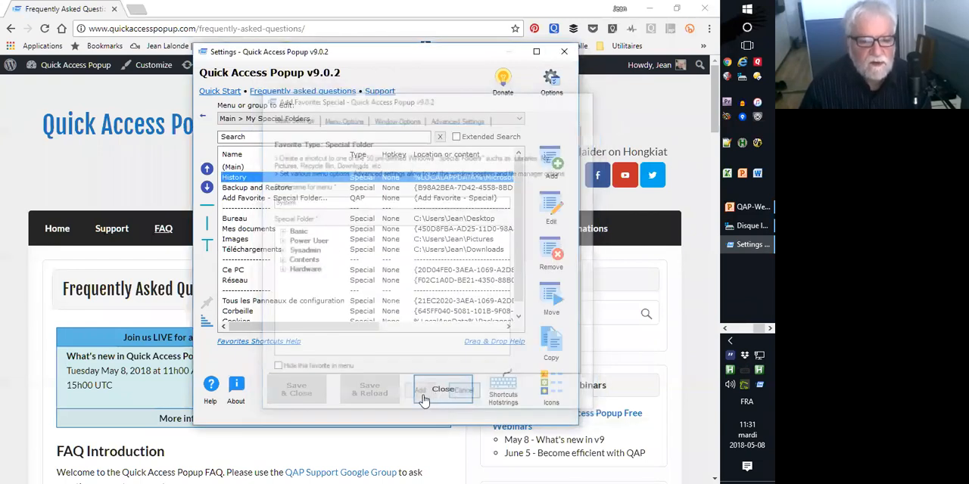
{"action": "left_click", "coordinate": [434, 386]}
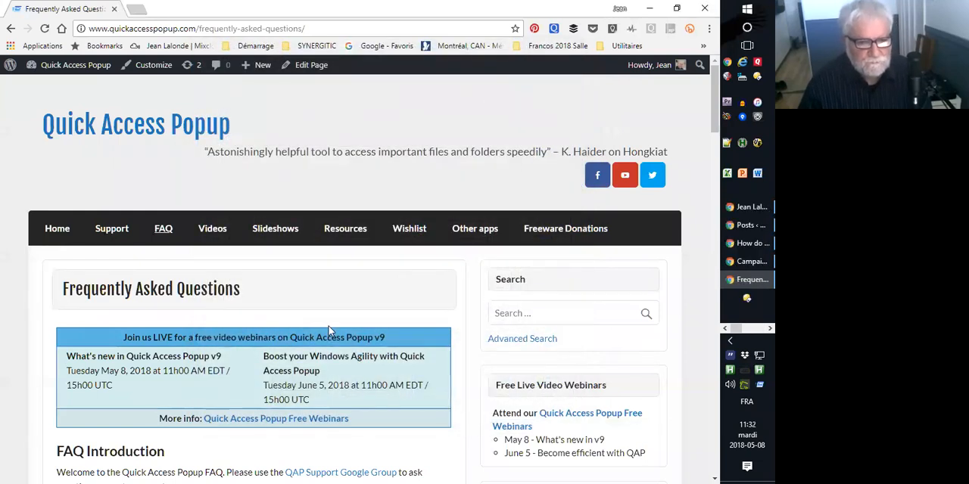
Switch to the QAP-Webinar-WhatsNewv9.pptx presentation in PowerPoint, start the slide show from slide 4, and advance one slide.
{"action": "key", "text": "alt+Tab"}
{"action": "key", "text": "alt+Tab"}
{"action": "key", "text": "alt+Tab"}
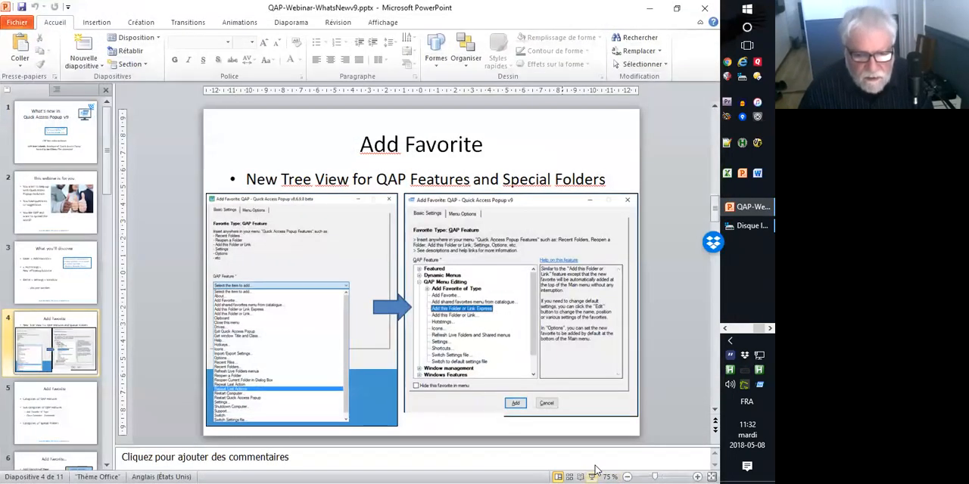
{"action": "left_click", "coordinate": [592, 477]}
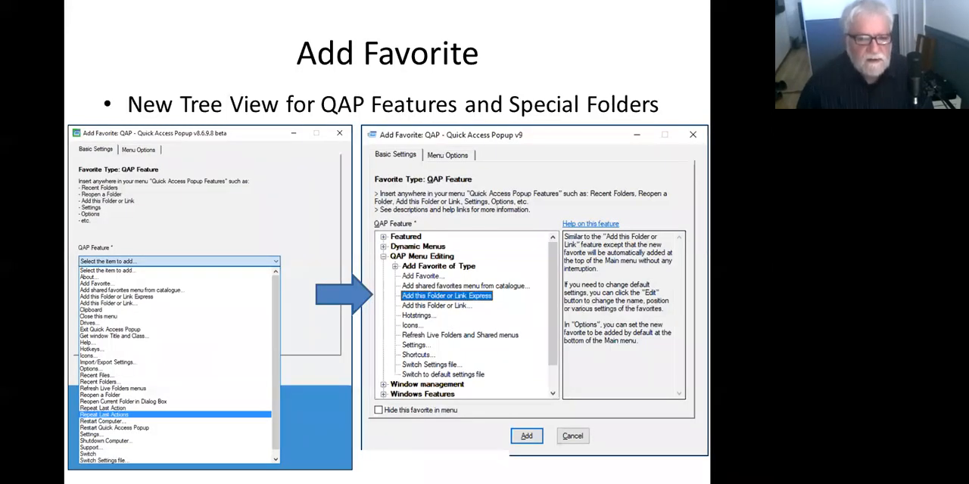
{"action": "key", "text": "Right"}
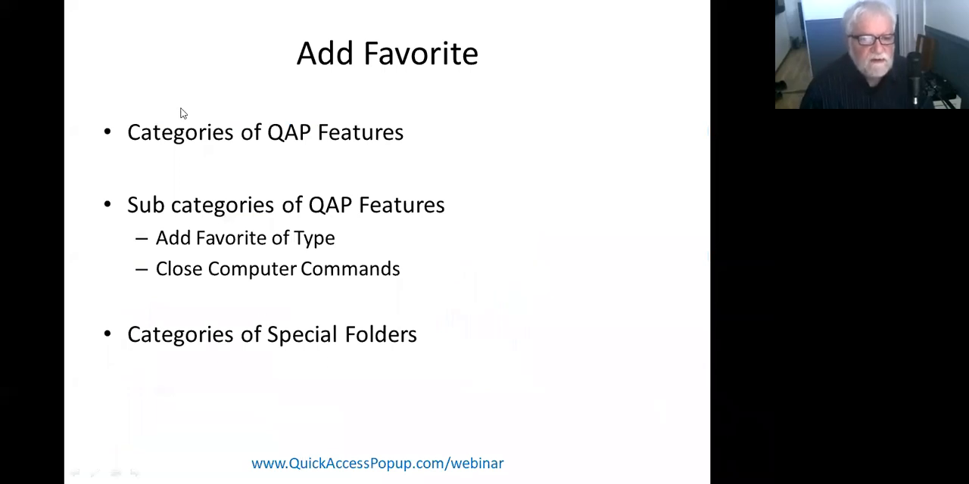
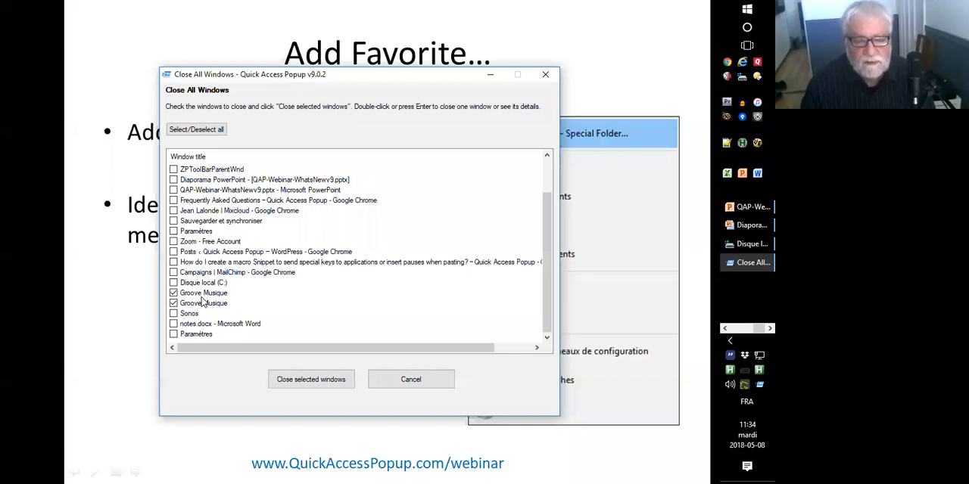
Look at the My QAP Essentials submenu in the popup menu, dismiss it, and cancel the Close All Windows dialog.
{"action": "middle_click", "coordinate": [297, 227]}
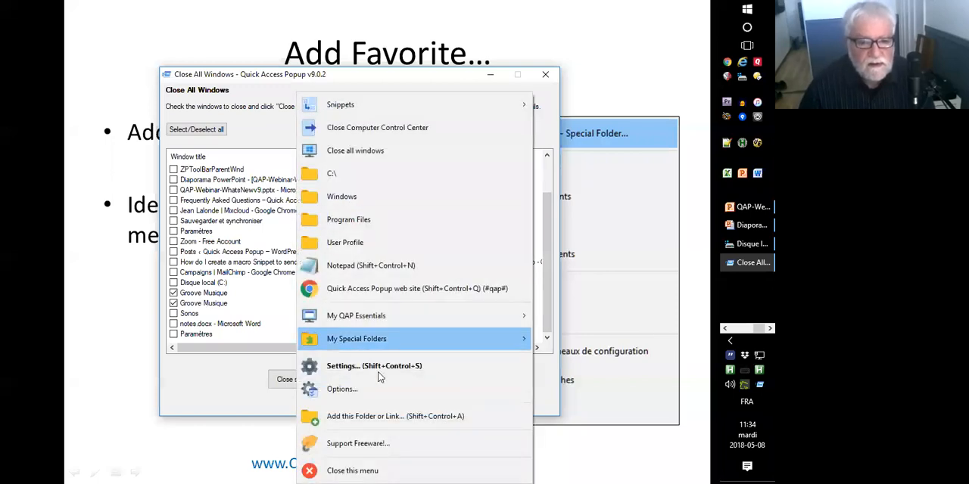
{"action": "mouse_move", "coordinate": [411, 316]}
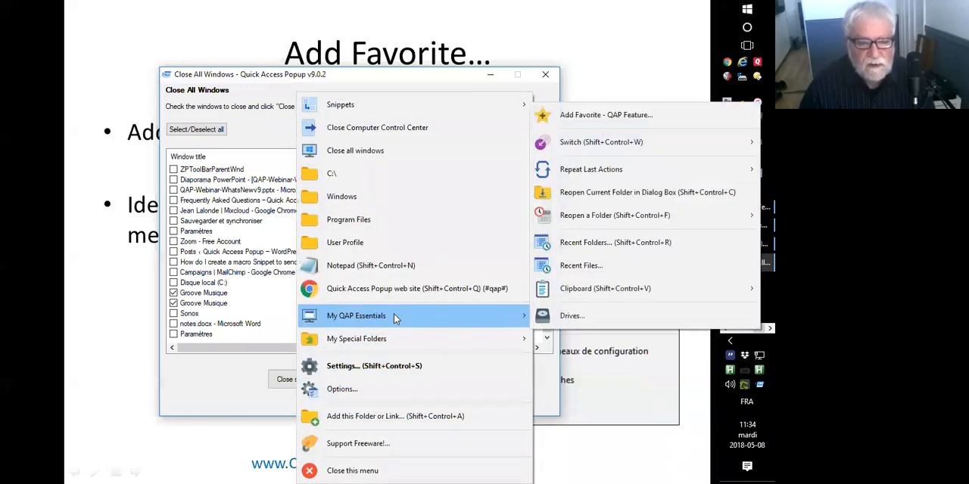
{"action": "mouse_move", "coordinate": [379, 342]}
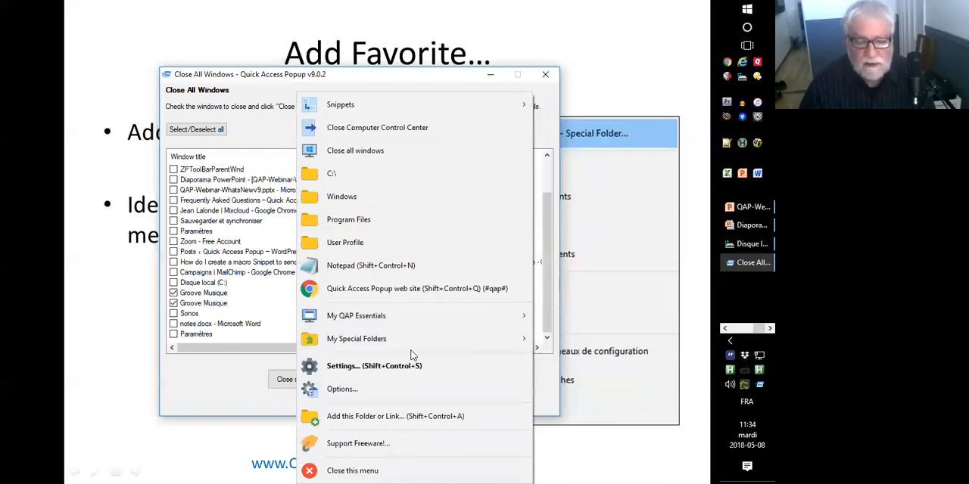
{"action": "left_click", "coordinate": [227, 376]}
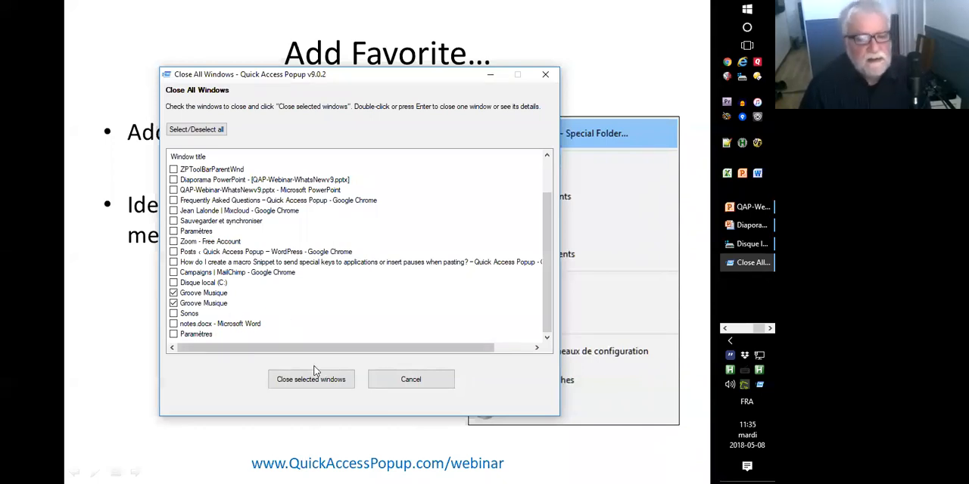
{"action": "left_click", "coordinate": [410, 381]}
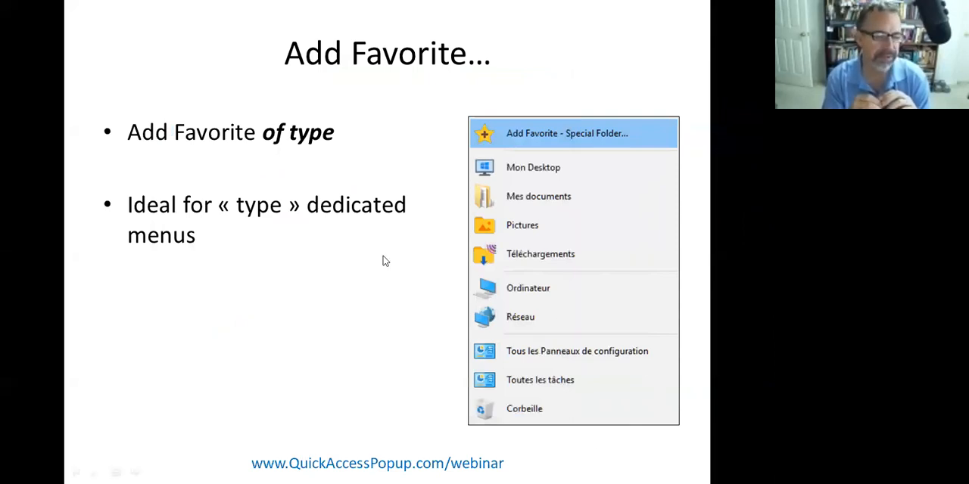
End the slide show on the Add Favorite slide and minimize the PowerPoint and browser windows to show the desktop.
{"action": "left_click", "coordinate": [276, 265]}
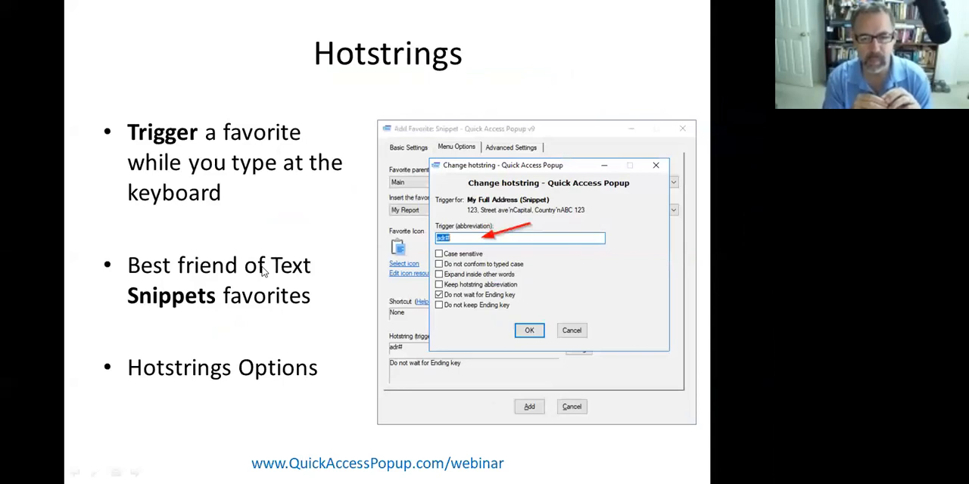
{"action": "key", "text": "Left"}
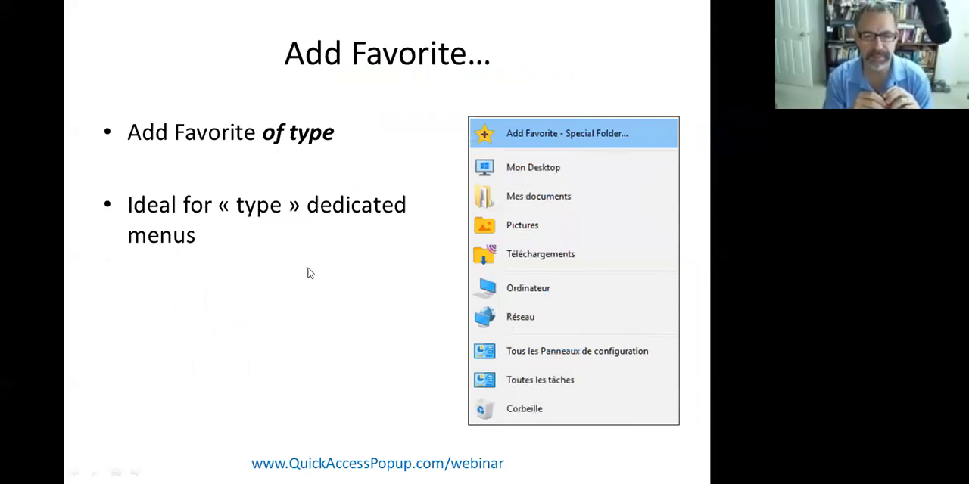
{"action": "key", "text": "Escape"}
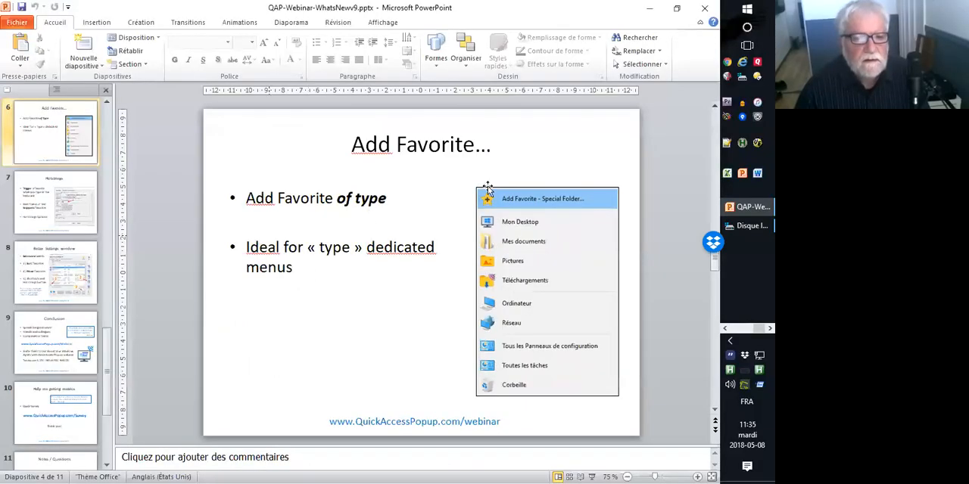
{"action": "left_click", "coordinate": [650, 9]}
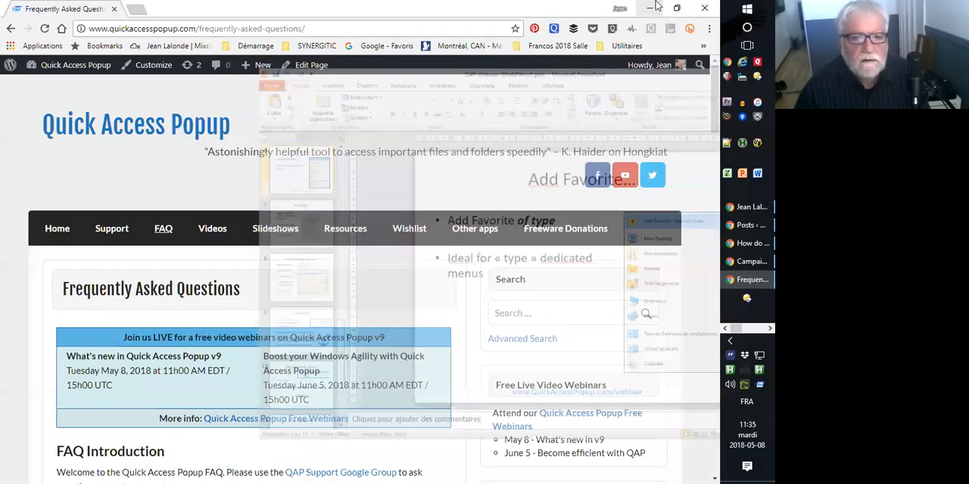
{"action": "left_click", "coordinate": [653, 8]}
{"action": "left_click", "coordinate": [645, 10]}
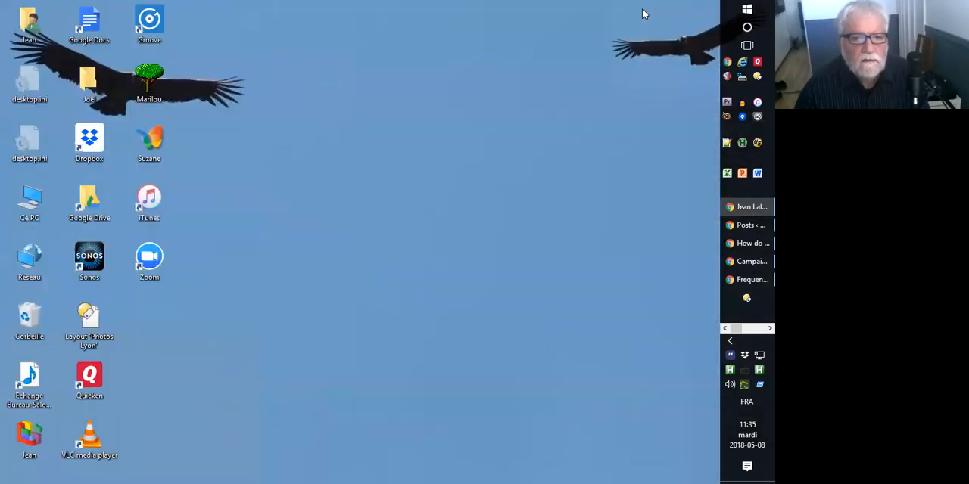
{"action": "middle_click", "coordinate": [337, 194]}
{"action": "left_click", "coordinate": [234, 196]}
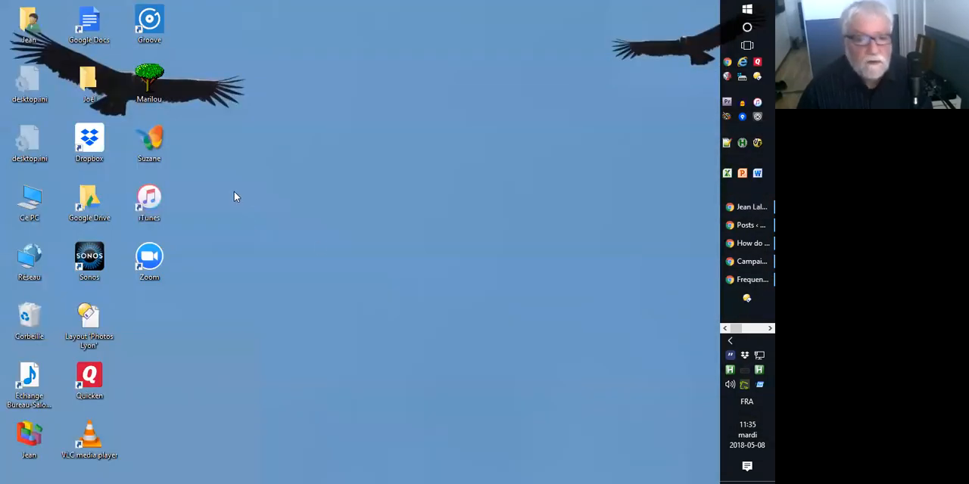
Open a File Explorer window and go to the j:\ drive.
{"action": "left_click", "coordinate": [744, 78]}
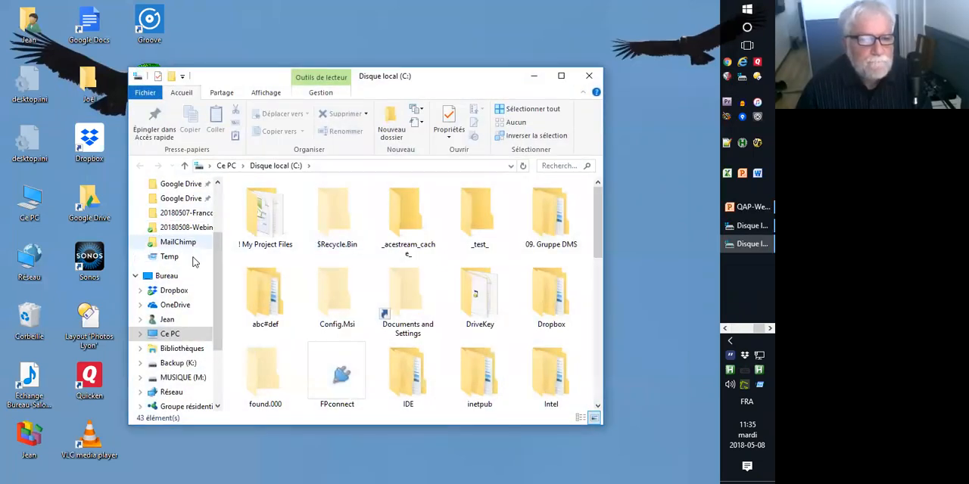
{"action": "scroll", "coordinate": [216, 323], "scroll_direction": "down", "scroll_amount": 3}
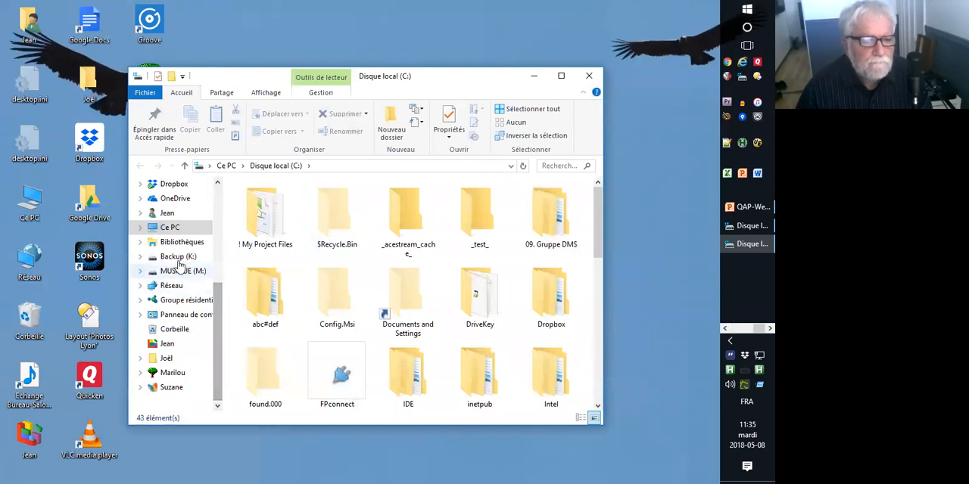
{"action": "left_click_drag", "start_coordinate": [218, 302], "coordinate": [218, 279]}
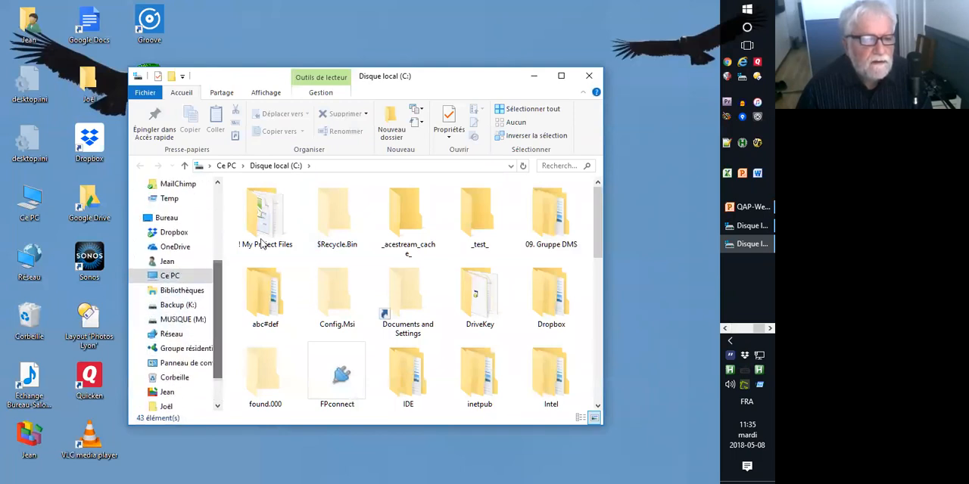
{"action": "left_click", "coordinate": [331, 166]}
{"action": "type", "text": "j:\\"}
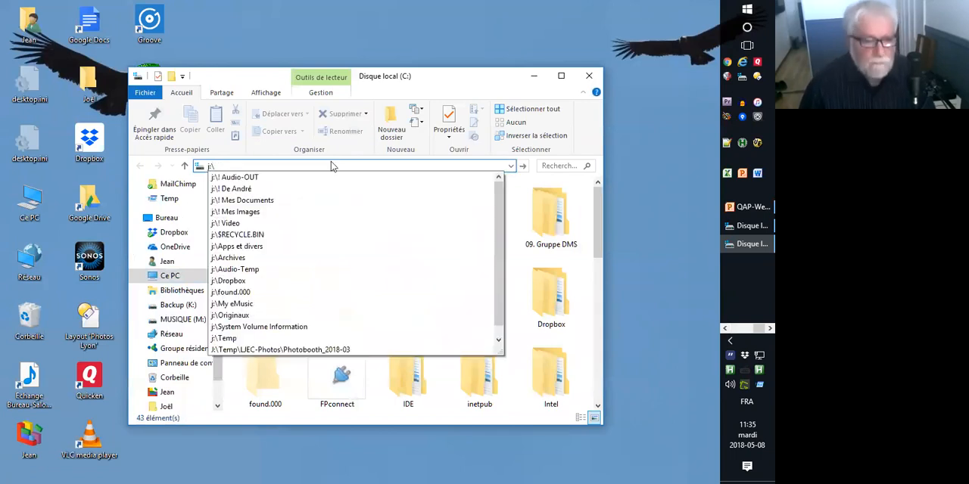
{"action": "key", "text": "Return"}
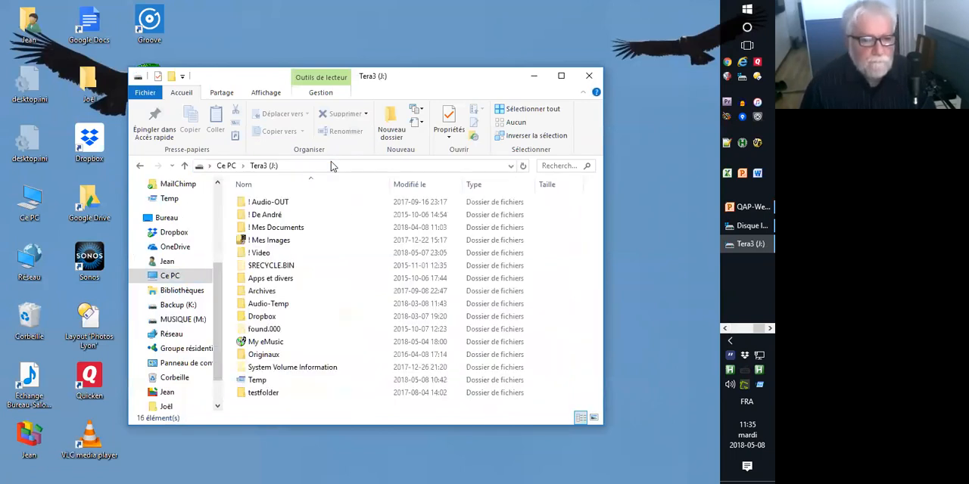
Open the Temp folder on the J: drive and look through its files.
{"action": "double_click", "coordinate": [243, 385]}
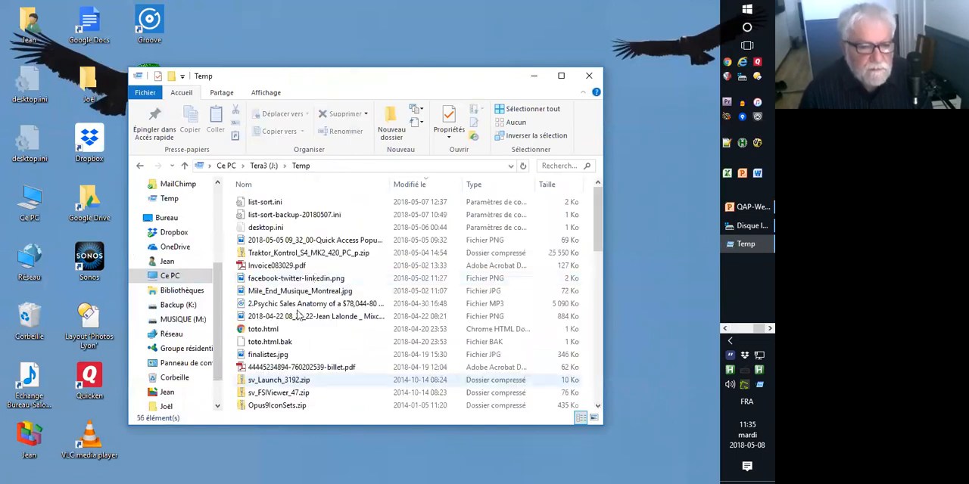
{"action": "left_click", "coordinate": [596, 308]}
{"action": "scroll", "coordinate": [327, 279], "scroll_direction": "up", "scroll_amount": 4}
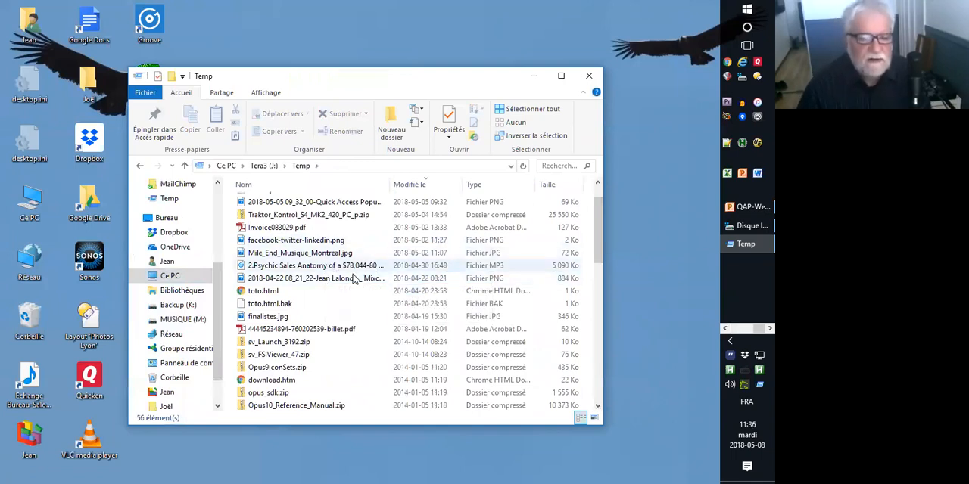
{"action": "left_click_drag", "start_coordinate": [600, 219], "coordinate": [602, 203]}
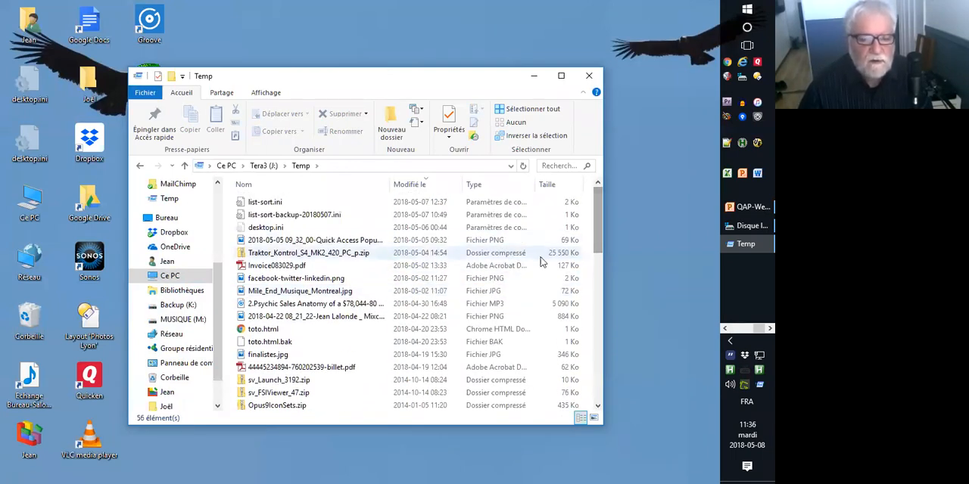
Open the Quick Access Popup settings from the popup menu and start adding a favorite of type Folder.
{"action": "middle_click", "coordinate": [631, 253]}
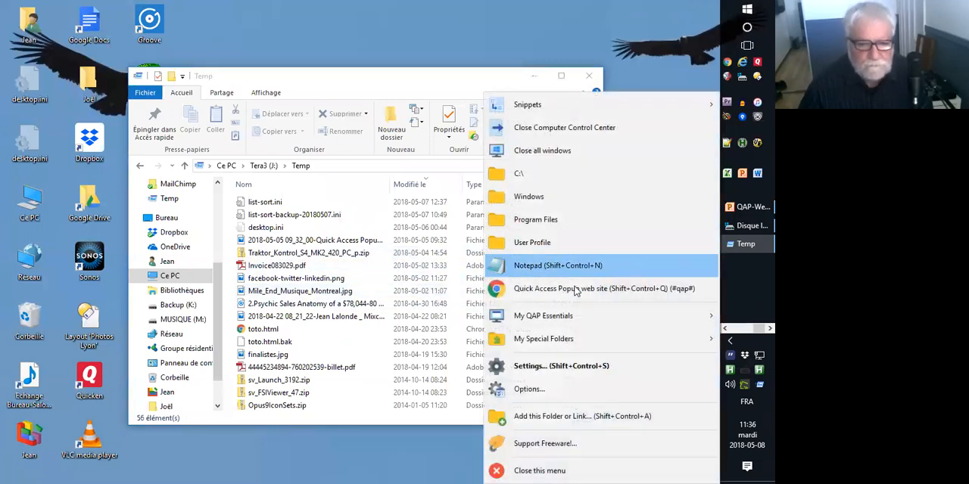
{"action": "left_click", "coordinate": [552, 366]}
{"action": "left_click", "coordinate": [551, 163]}
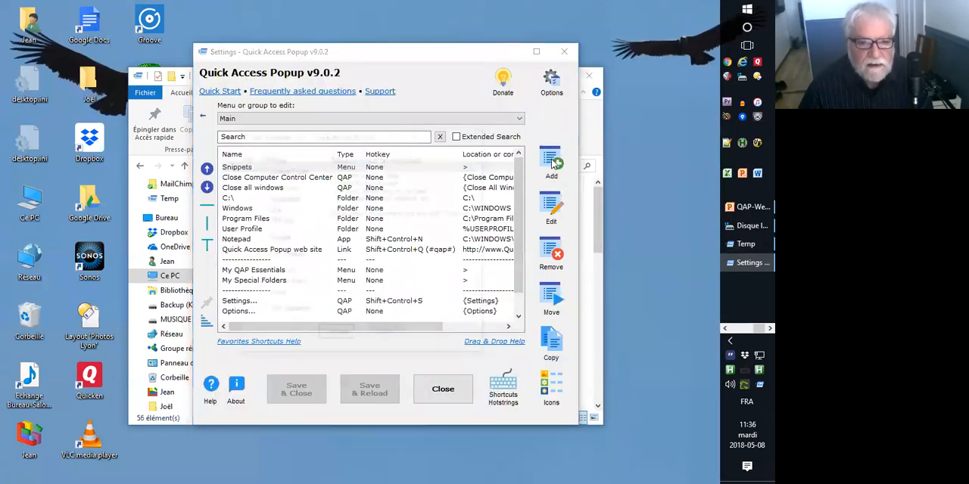
{"action": "double_click", "coordinate": [268, 158]}
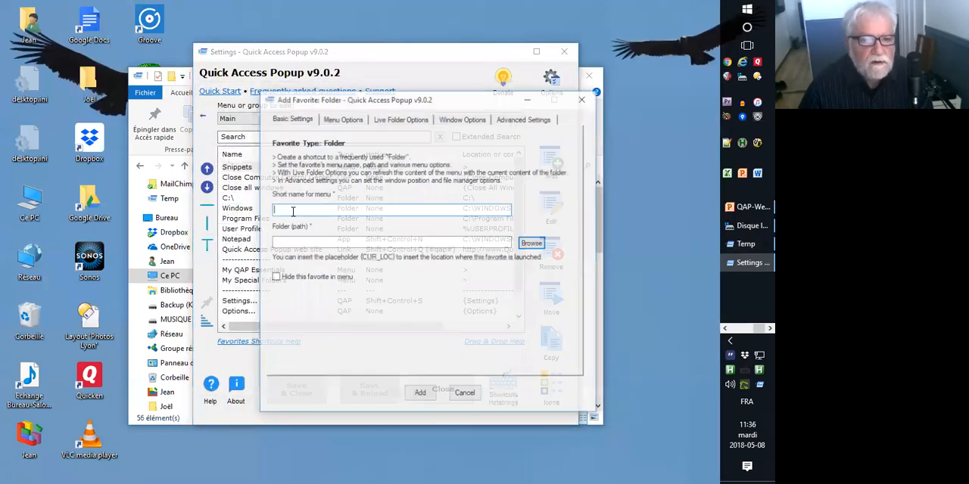
Name the folder favorite Temp stuff, set its path to j:\temp, add it, and save the settings with a reload.
{"action": "type", "text": "Tem"}
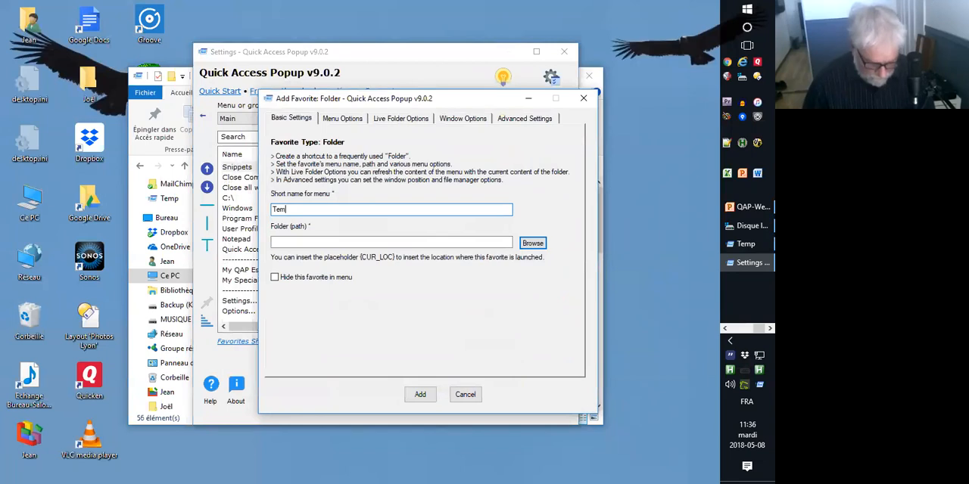
{"action": "type", "text": "p stuy"}
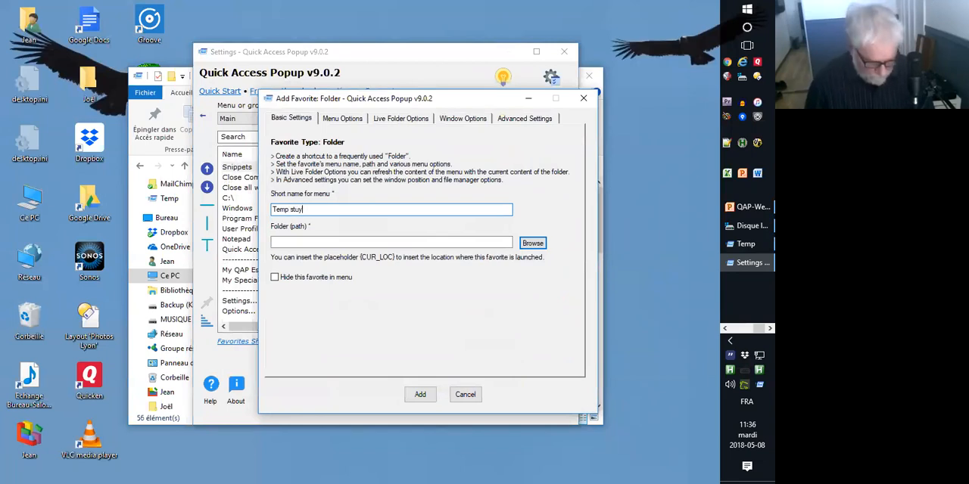
{"action": "type", "text": "ffff"}
{"action": "key", "text": "Tab"}
{"action": "type", "text": "j:"}
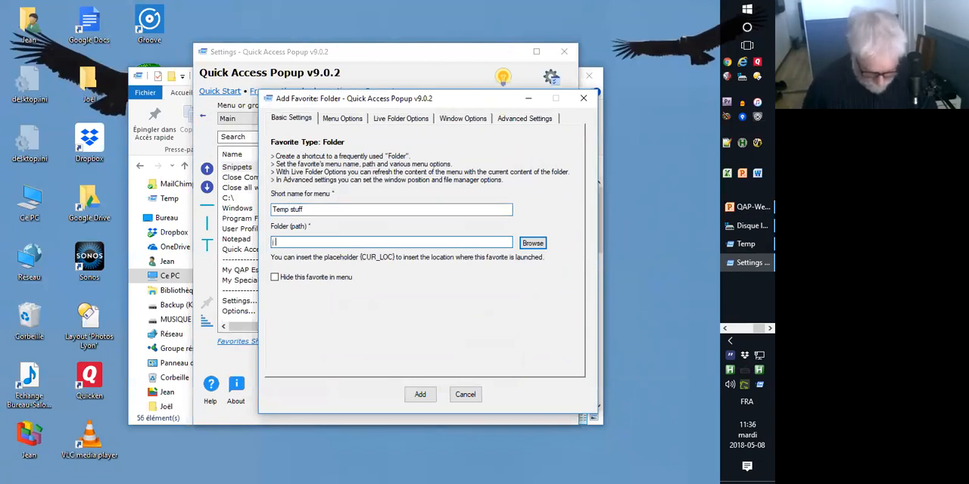
{"action": "type", "text": "\\temp"}
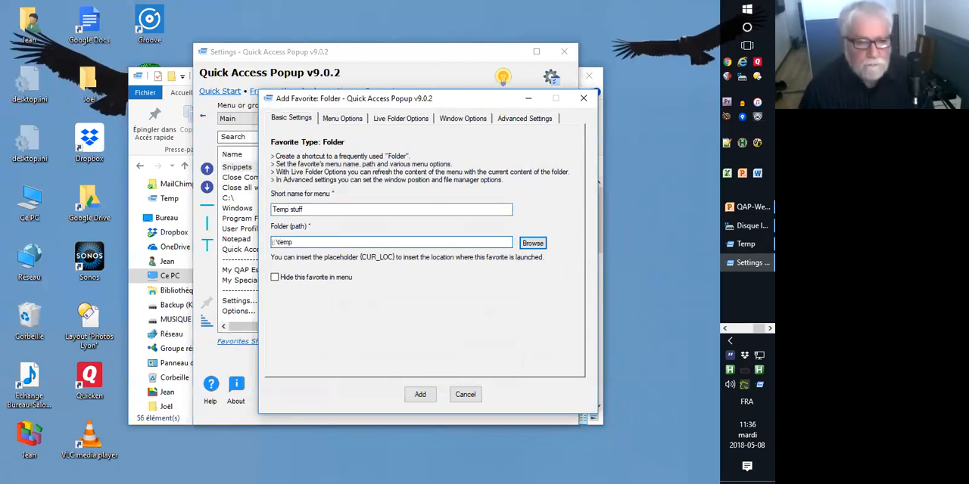
{"action": "left_click", "coordinate": [418, 394]}
{"action": "left_click", "coordinate": [383, 393]}
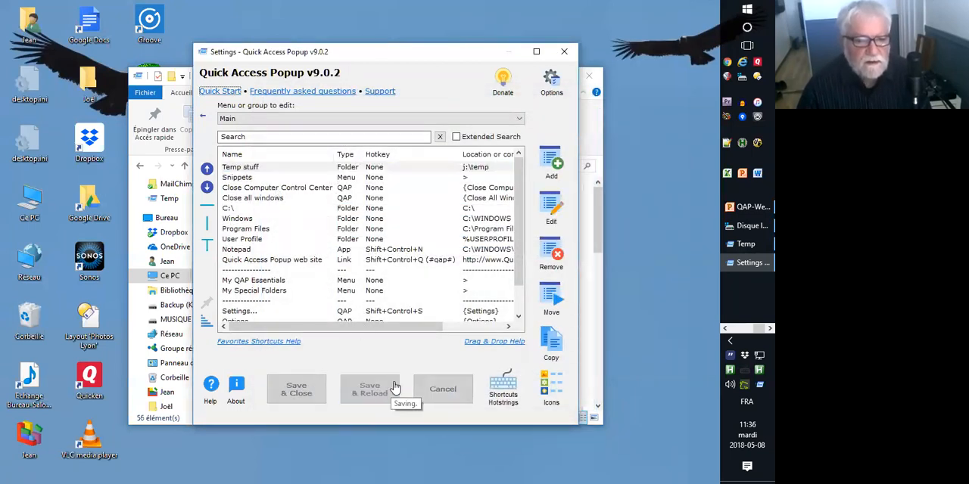
Open the Temp stuff favorite from the popup menu, sort the folder by name, and look through its contents.
{"action": "middle_click", "coordinate": [335, 217]}
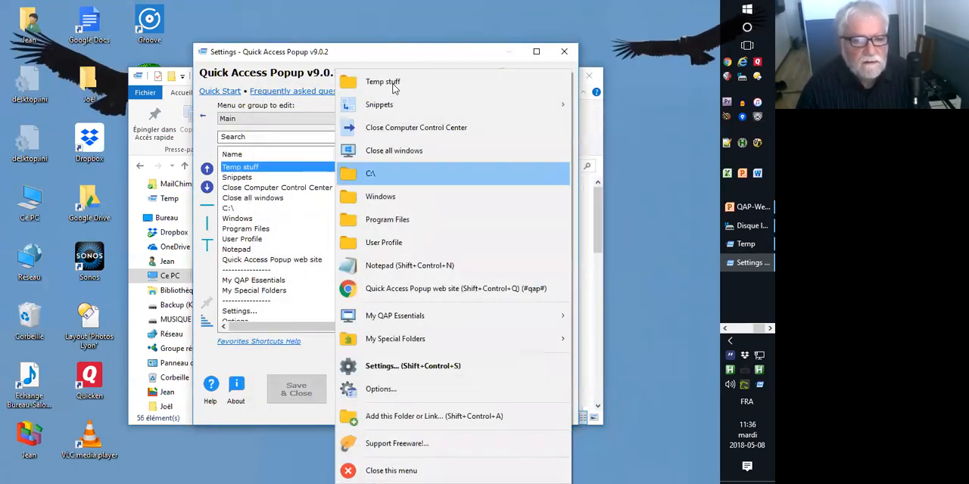
{"action": "left_click", "coordinate": [386, 81]}
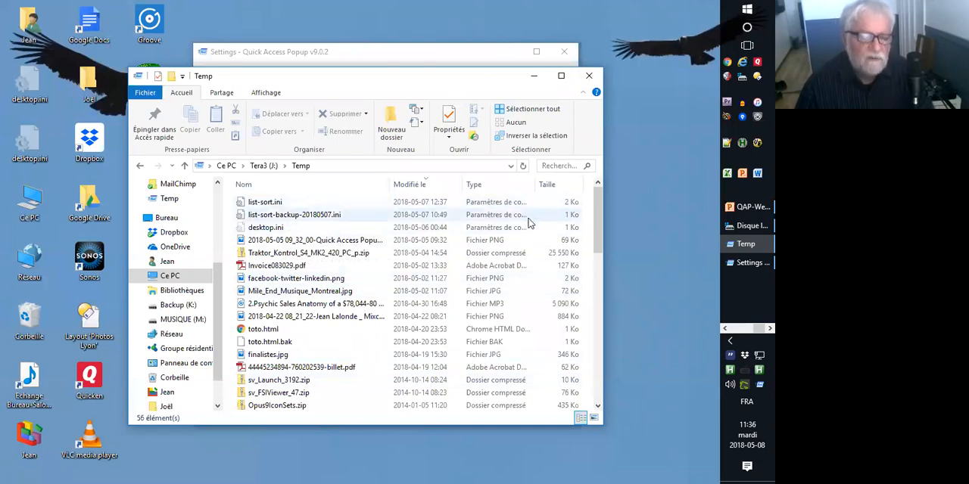
{"action": "left_click", "coordinate": [262, 282]}
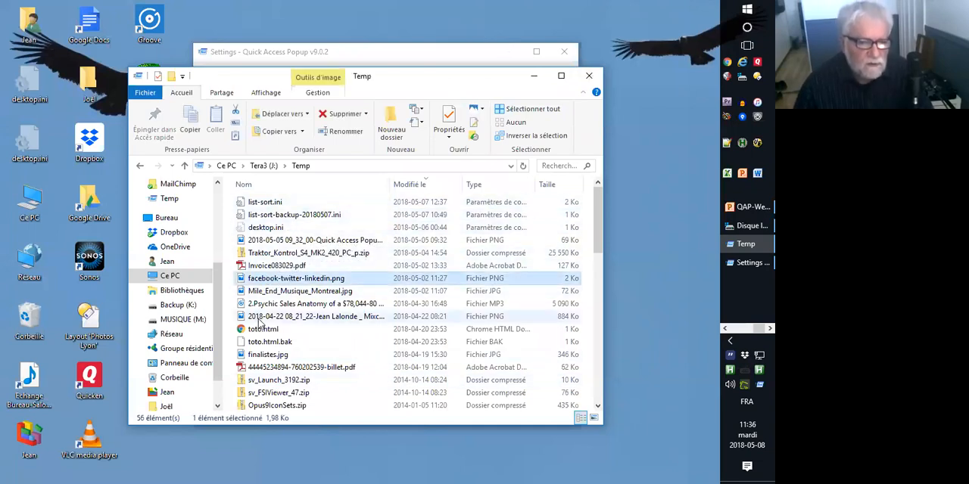
{"action": "left_click", "coordinate": [241, 183]}
{"action": "scroll", "coordinate": [265, 253], "scroll_direction": "down", "scroll_amount": 4}
{"action": "scroll", "coordinate": [273, 288], "scroll_direction": "down", "scroll_amount": 2}
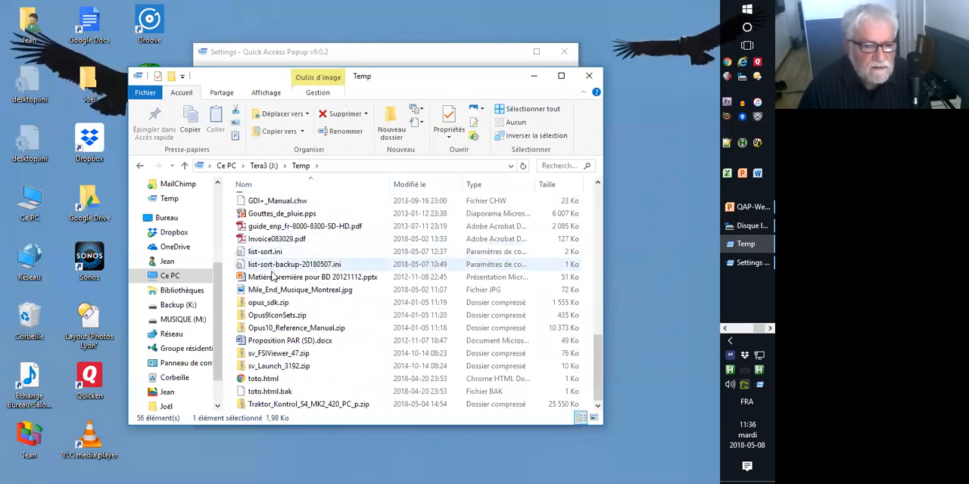
{"action": "scroll", "coordinate": [296, 325], "scroll_direction": "up", "scroll_amount": 6}
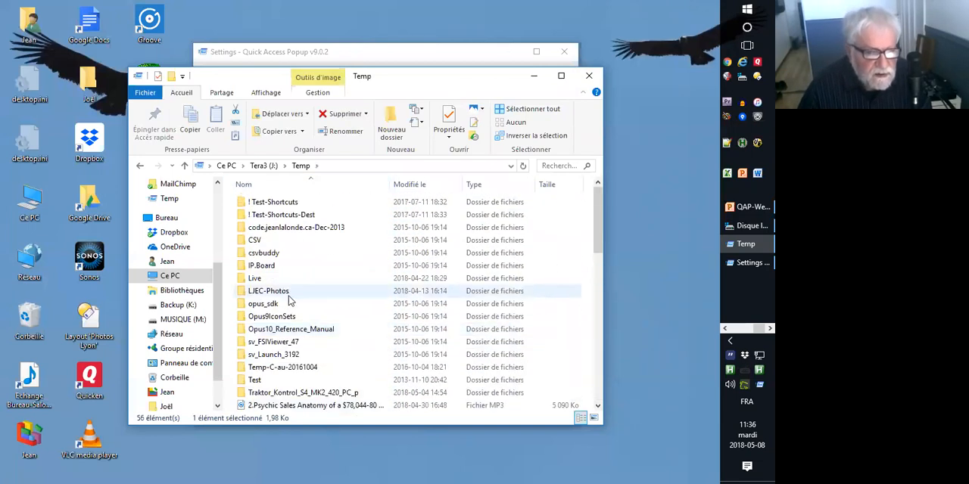
Open the Temp stuff favorite for editing from the popup menu.
{"action": "middle_click", "coordinate": [336, 240]}
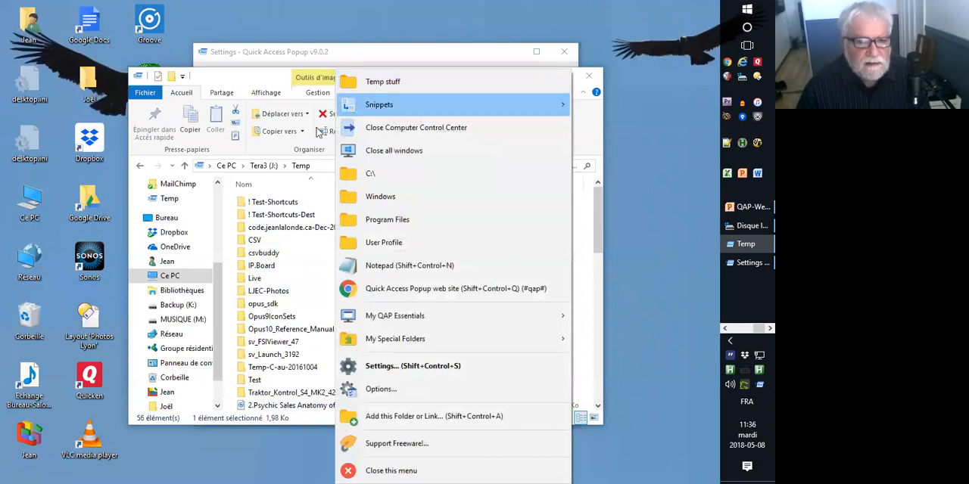
{"action": "left_click", "coordinate": [298, 218]}
{"action": "middle_click", "coordinate": [335, 242]}
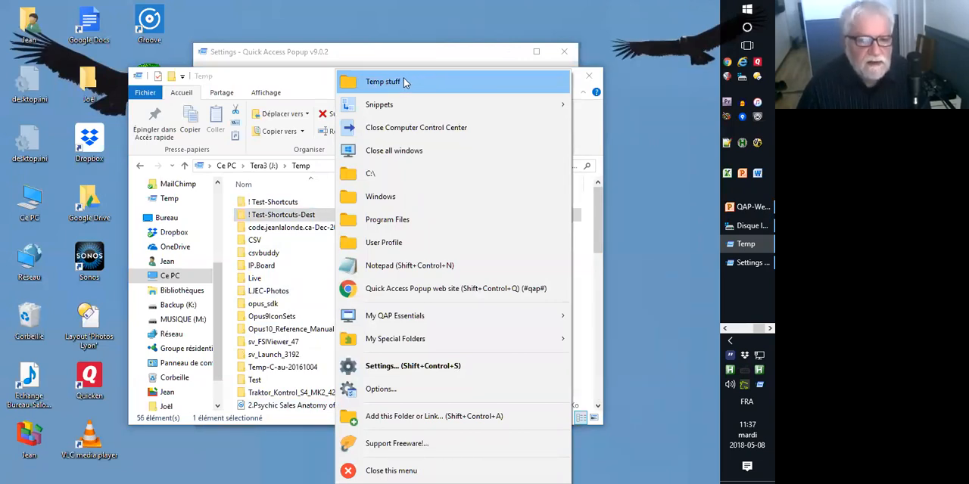
{"action": "left_click", "coordinate": [403, 83], "text": "ctrl+shift"}
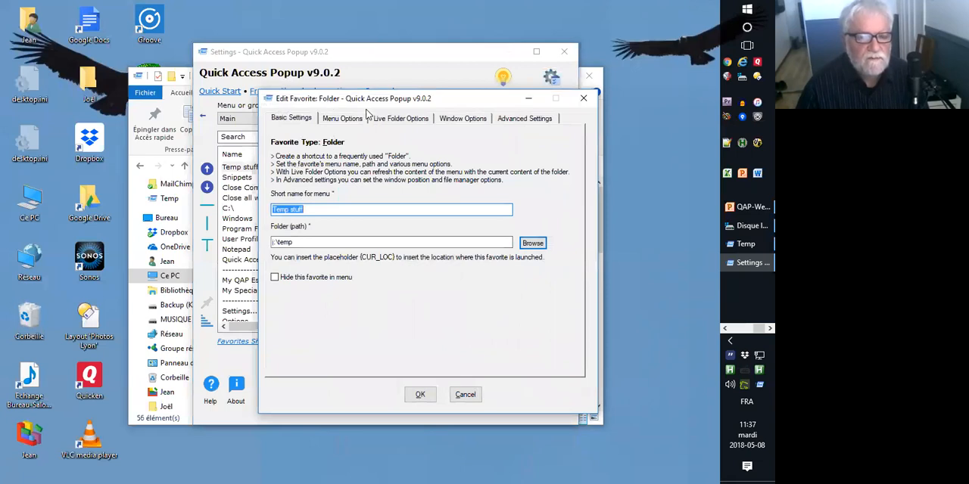
Turn the Temp stuff favorite into a Live Folder with its submenu of subfolders, and save the settings with a reload.
{"action": "left_click", "coordinate": [408, 123]}
{"action": "left_click", "coordinate": [275, 143]}
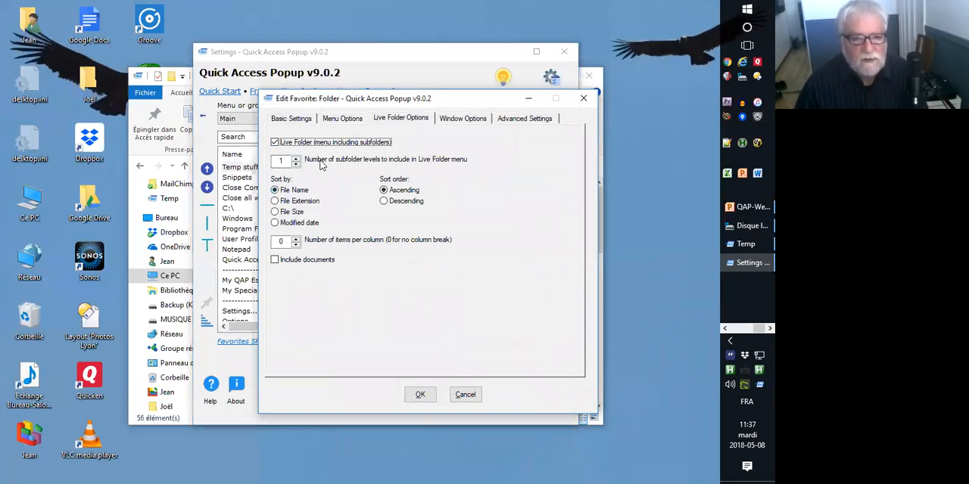
{"action": "left_click", "coordinate": [420, 395]}
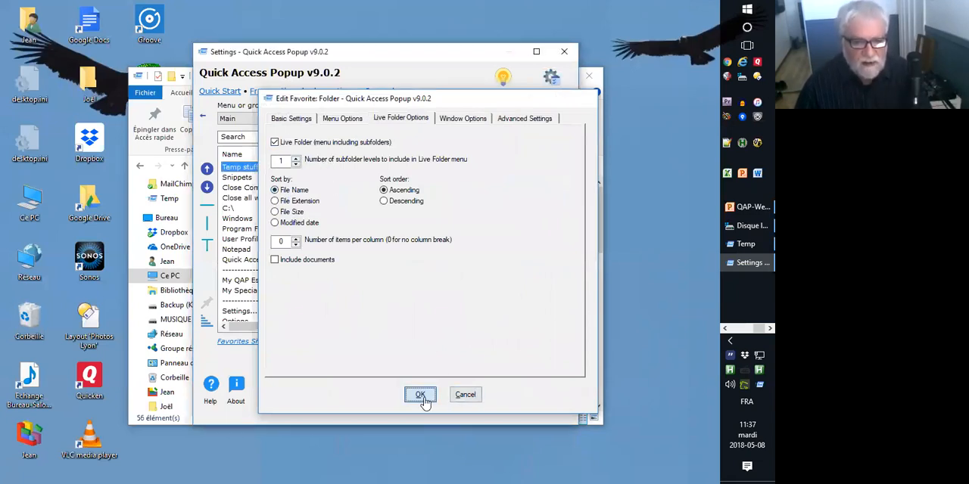
{"action": "left_click", "coordinate": [370, 392]}
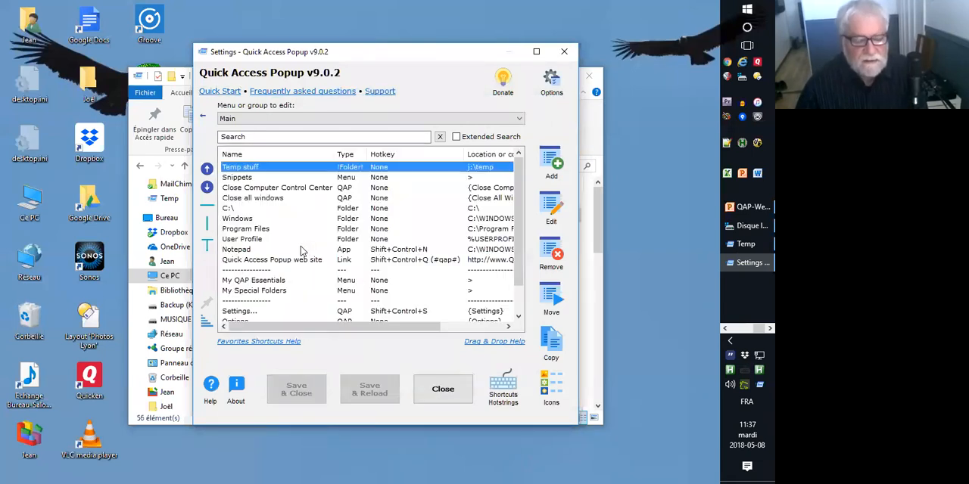
Open the CSV subfolder from the Temp stuff live menu in the popup menu.
{"action": "middle_click", "coordinate": [279, 206]}
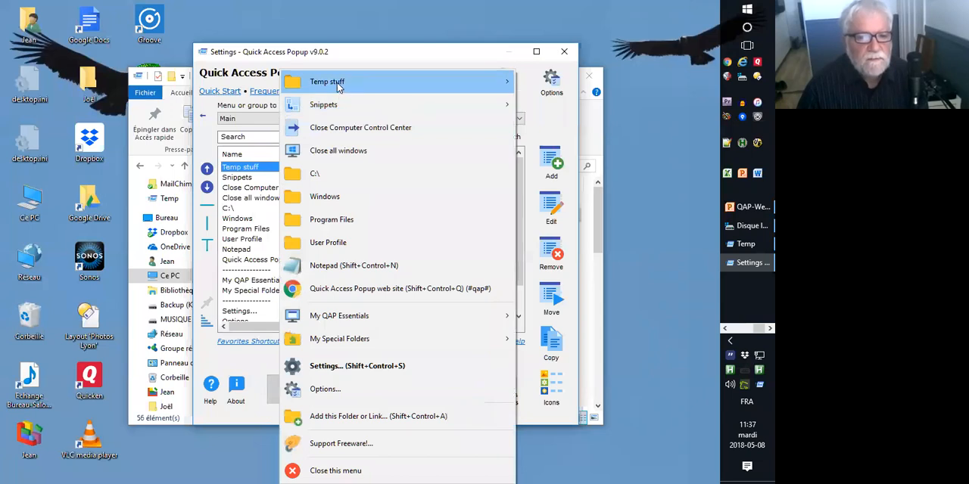
{"action": "mouse_move", "coordinate": [343, 81]}
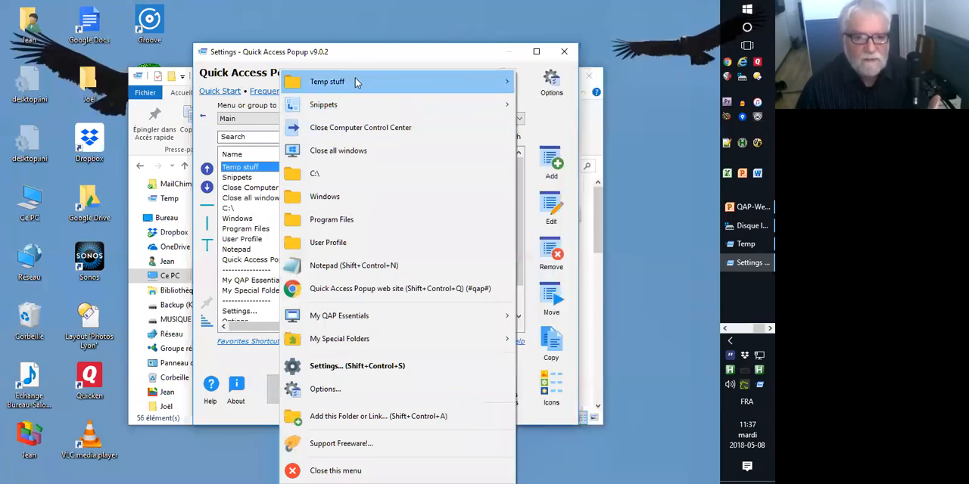
{"action": "mouse_move", "coordinate": [492, 82]}
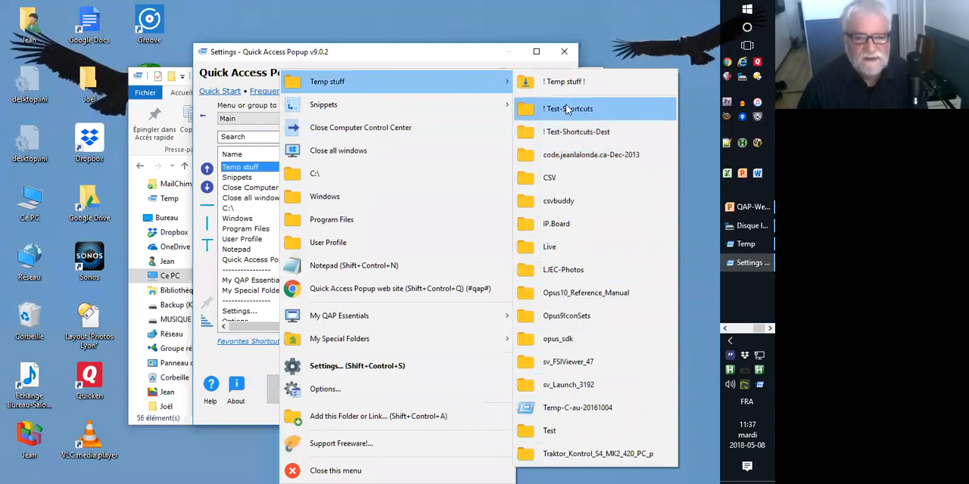
{"action": "left_click", "coordinate": [551, 178]}
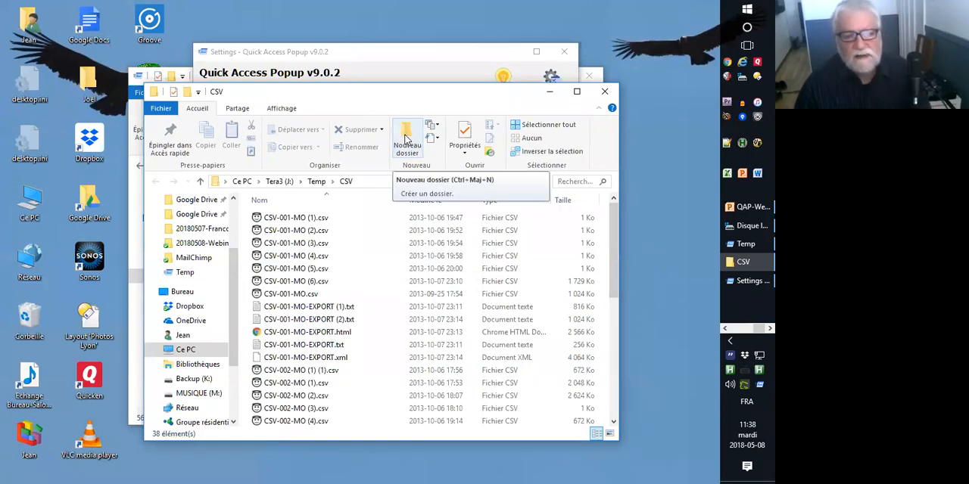
Open the Temp stuff favorite for editing from the first entry of its live submenu in the popup menu.
{"action": "middle_click", "coordinate": [326, 301]}
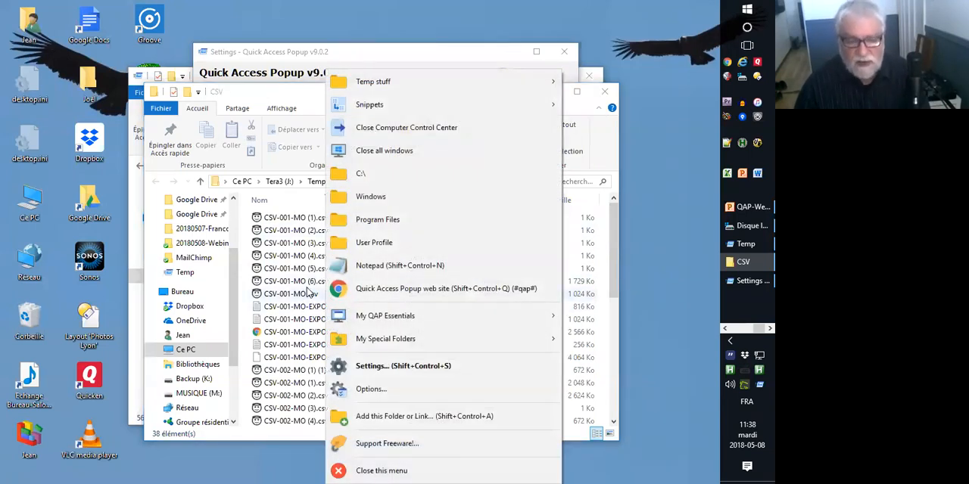
{"action": "left_click", "coordinate": [308, 293]}
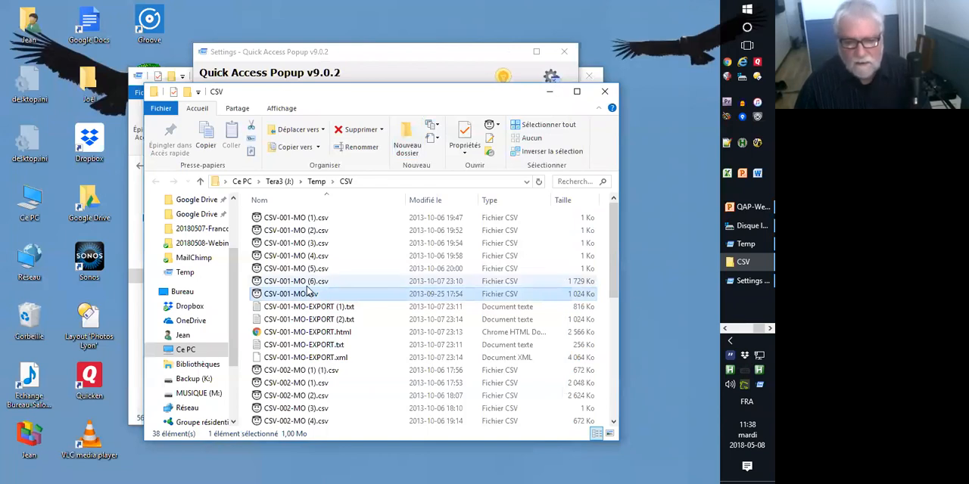
{"action": "middle_click", "coordinate": [312, 282]}
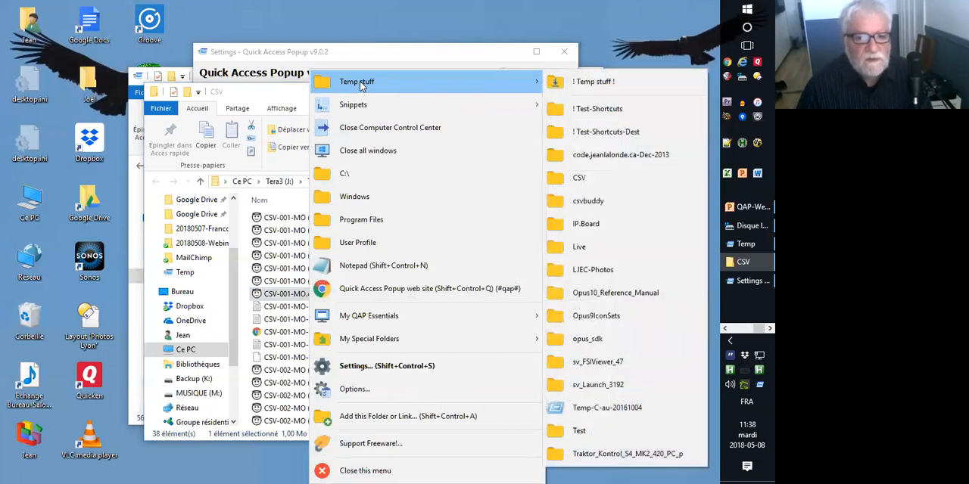
{"action": "left_click", "coordinate": [575, 82]}
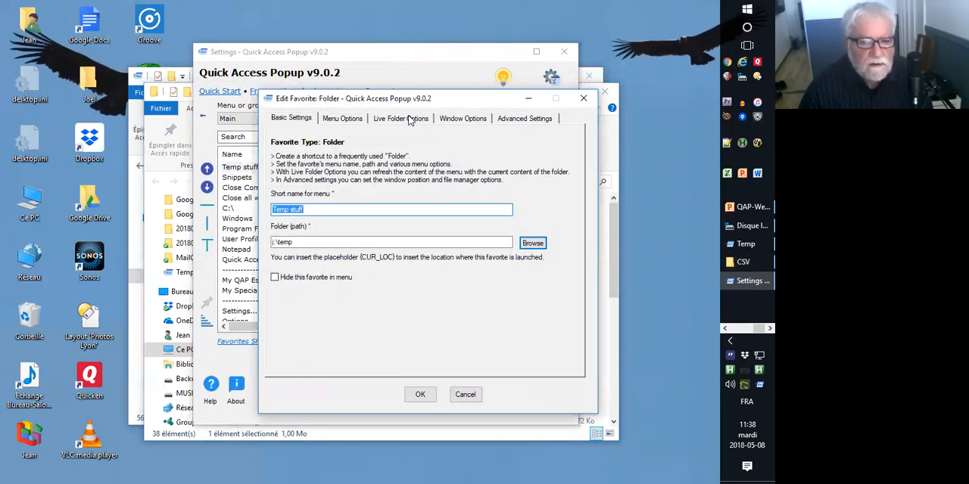
In the Live Folder options, include documents and set the number of subfolder levels to 2.
{"action": "left_click", "coordinate": [410, 119]}
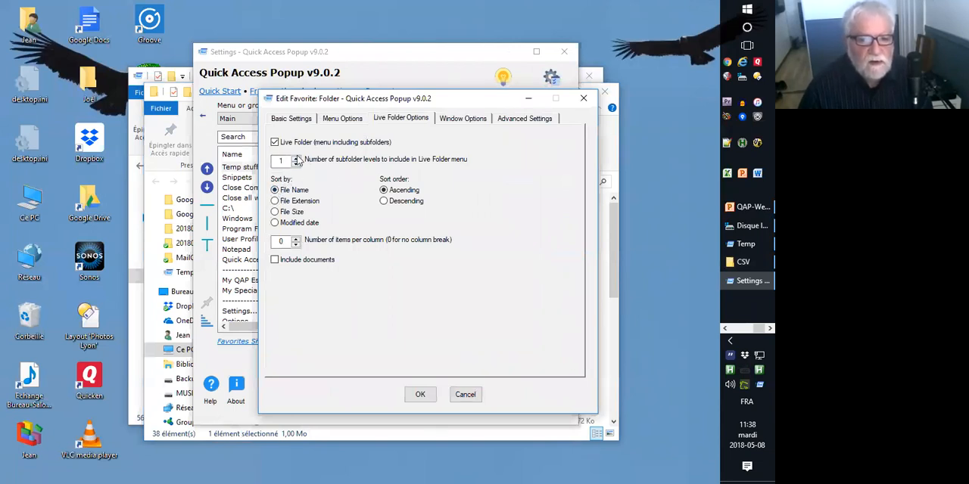
{"action": "left_click", "coordinate": [276, 261]}
{"action": "double_click", "coordinate": [282, 160]}
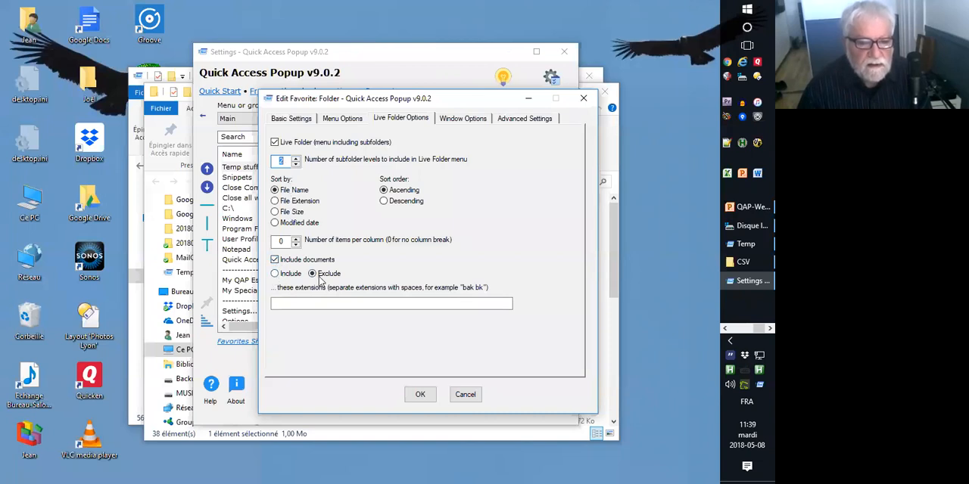
{"action": "left_click", "coordinate": [297, 303]}
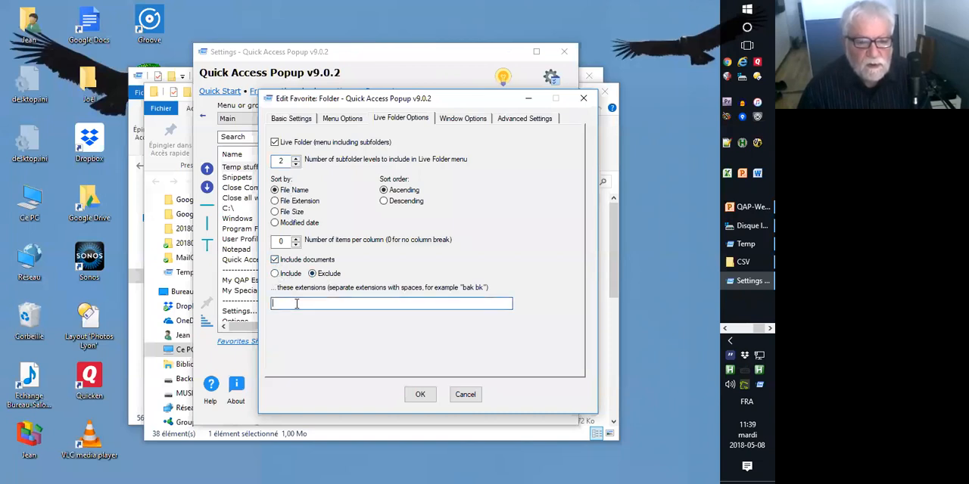
{"action": "type", "text": "docx"}
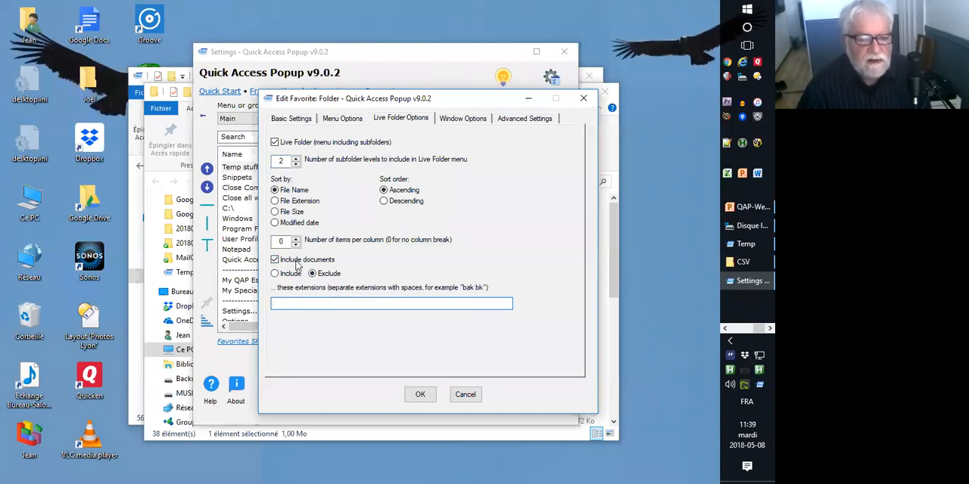
Accept the edited Temp stuff favorite and save the settings with a reload.
{"action": "left_click", "coordinate": [421, 395]}
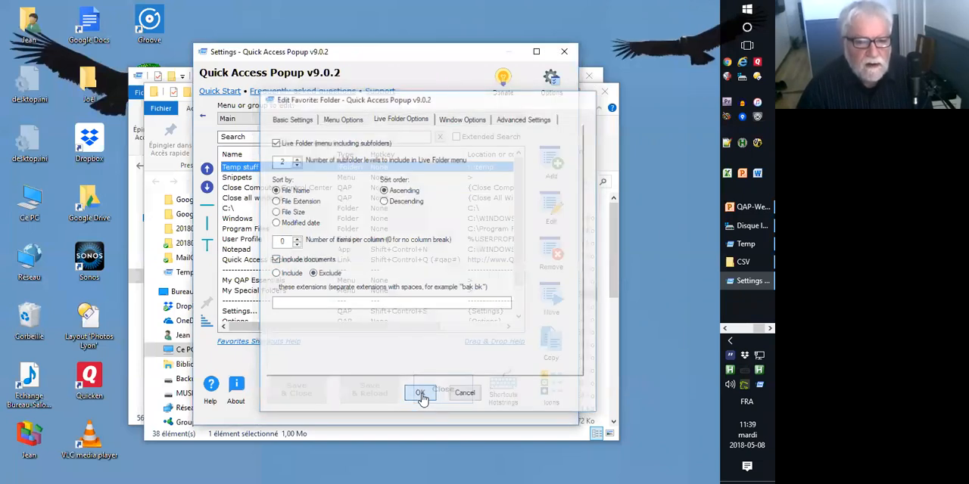
{"action": "left_click", "coordinate": [369, 389]}
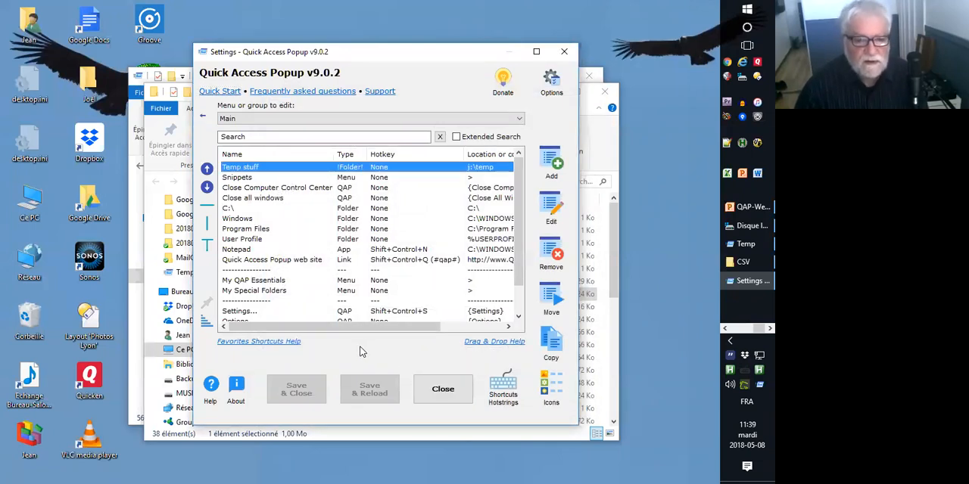
Examine the Temp stuff live menu from the popup menu, including the ! Test-Shortcuts and ! Test-Shortcuts-Dest submenus and the listed documents.
{"action": "middle_click", "coordinate": [361, 350]}
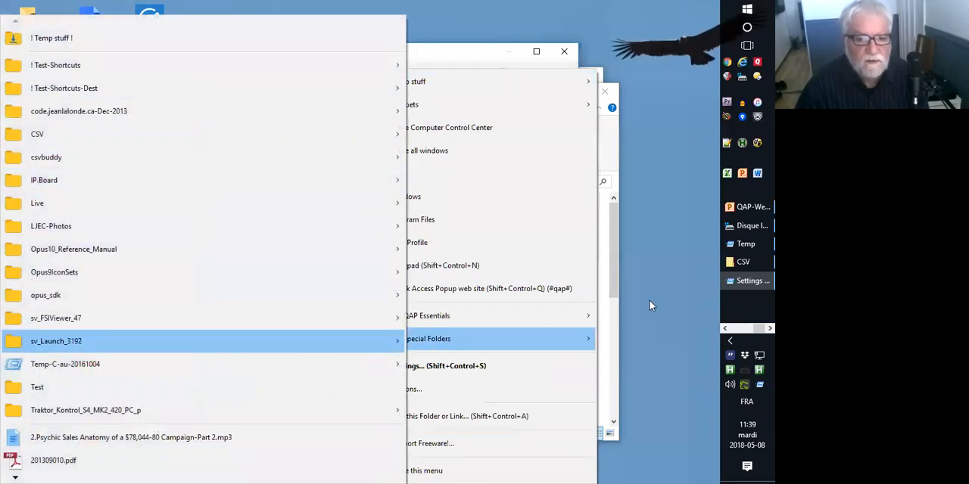
{"action": "left_click", "coordinate": [649, 269]}
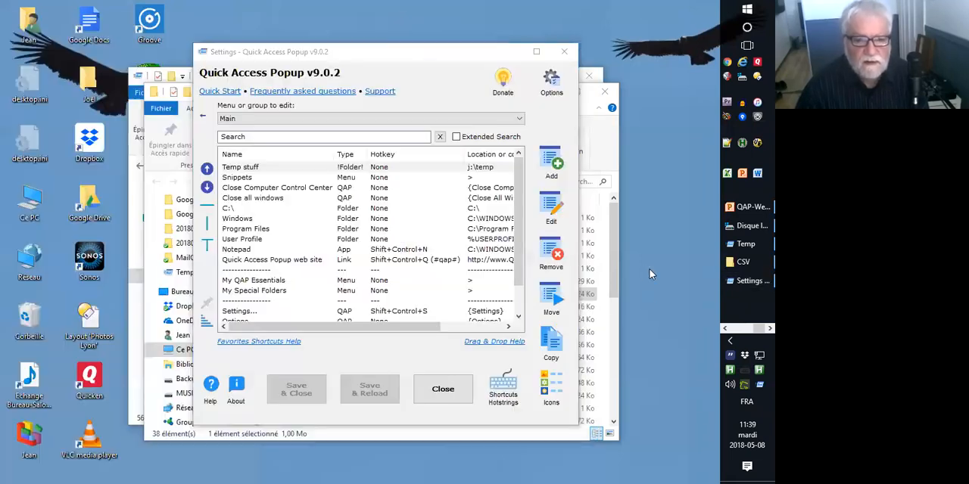
{"action": "middle_click", "coordinate": [121, 126]}
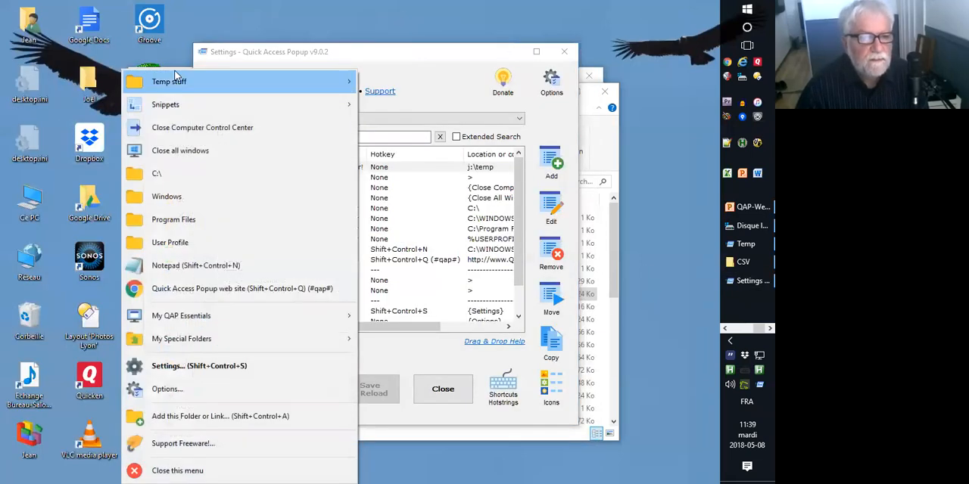
{"action": "mouse_move", "coordinate": [174, 76]}
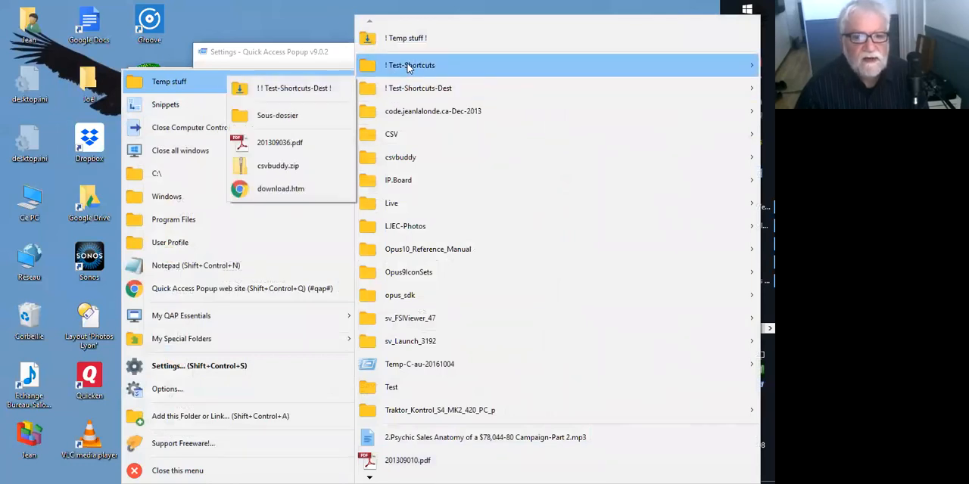
{"action": "mouse_move", "coordinate": [408, 66]}
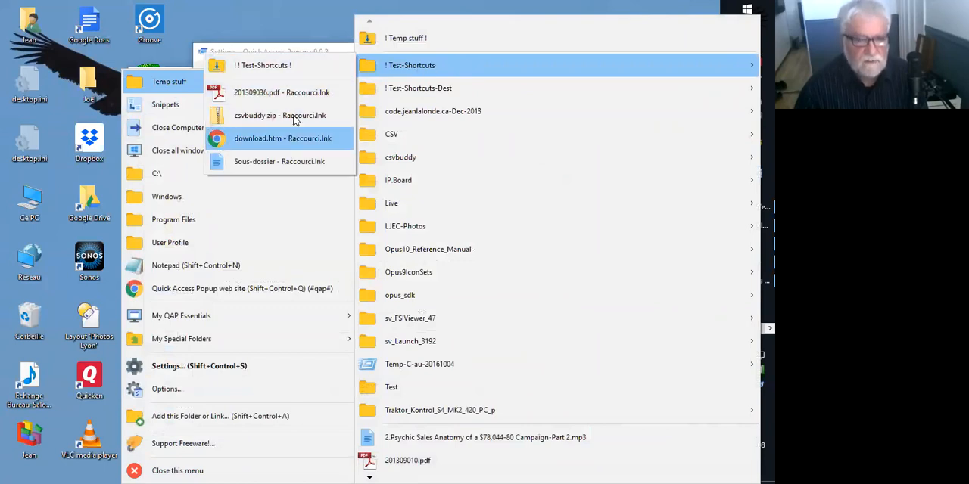
{"action": "mouse_move", "coordinate": [406, 90]}
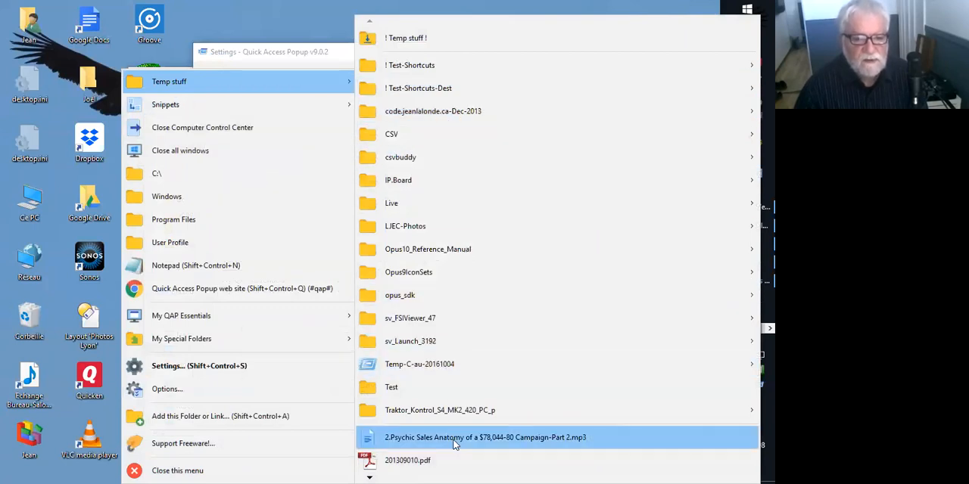
{"action": "mouse_move", "coordinate": [370, 471]}
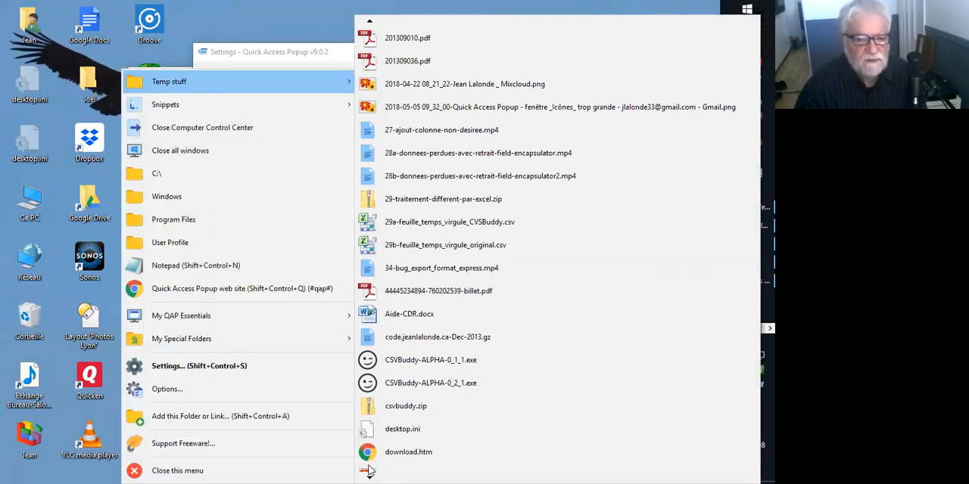
{"action": "left_click", "coordinate": [369, 471]}
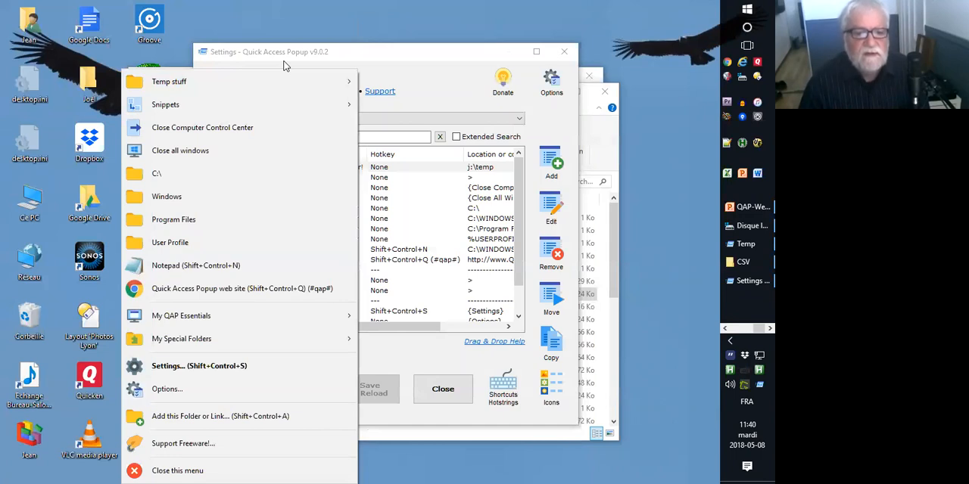
Return to the beginning of the Temp stuff live menu and open the Temp stuff folder itself.
{"action": "mouse_move", "coordinate": [261, 77]}
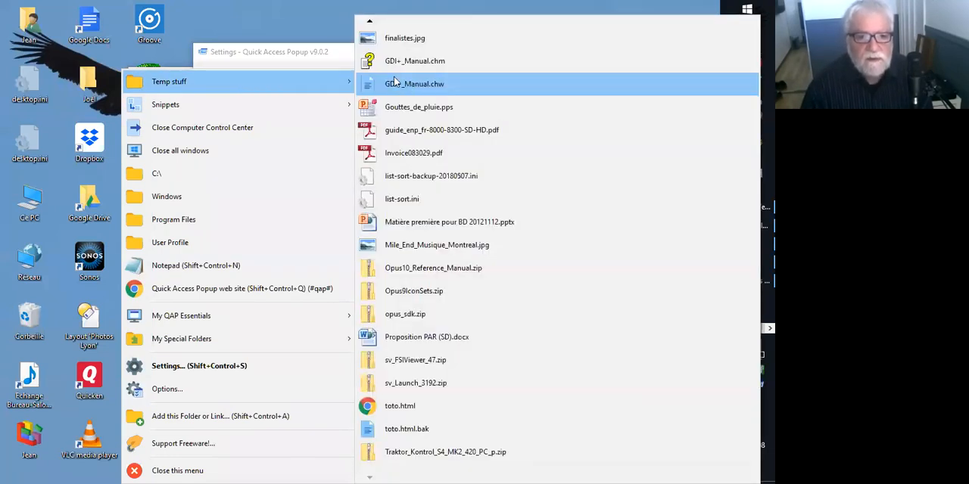
{"action": "mouse_move", "coordinate": [371, 24]}
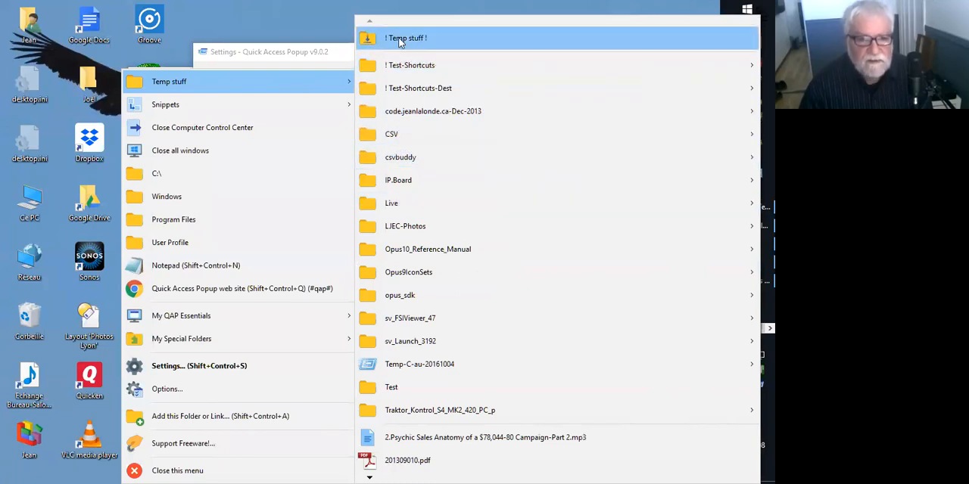
{"action": "left_click_drag", "start_coordinate": [398, 37], "coordinate": [398, 38]}
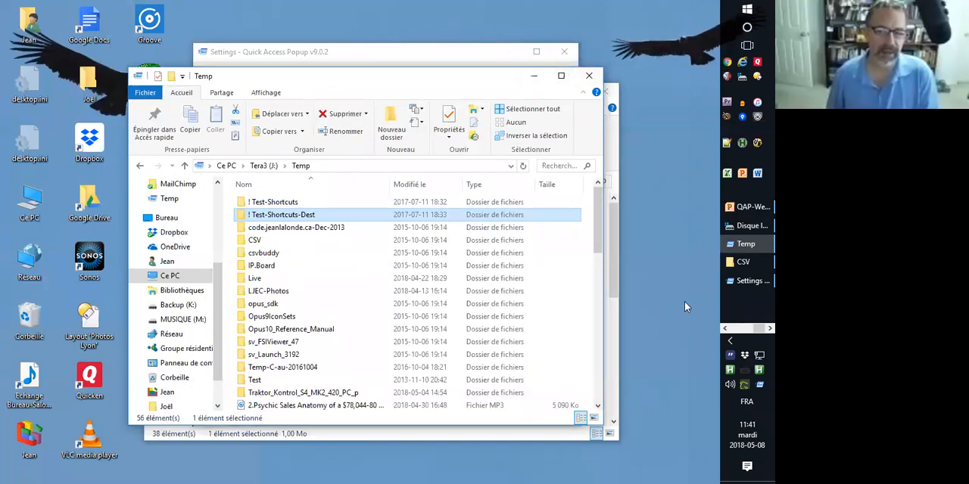
Switch to the QAP-Webinar-WhatsNewv9.pptx presentation in PowerPoint and start the slide show at the Add Favorite slide.
{"action": "left_click", "coordinate": [736, 211]}
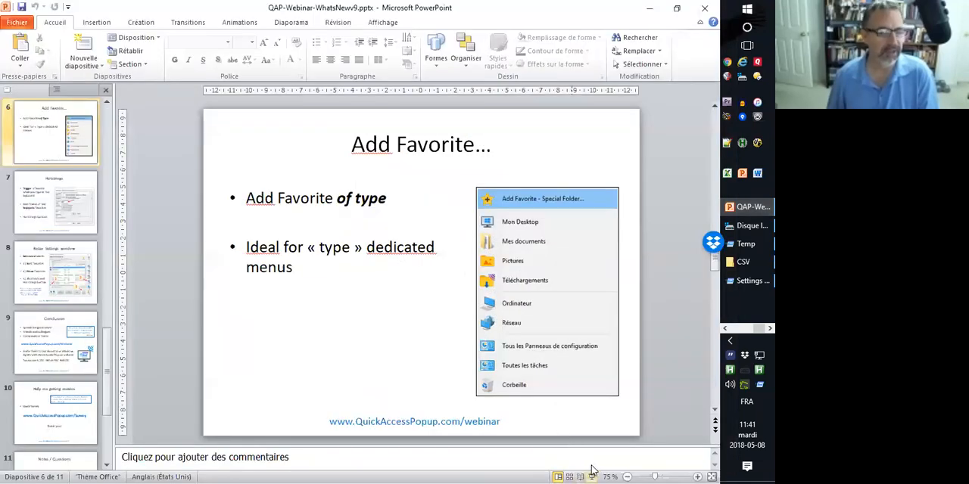
{"action": "left_click", "coordinate": [592, 475]}
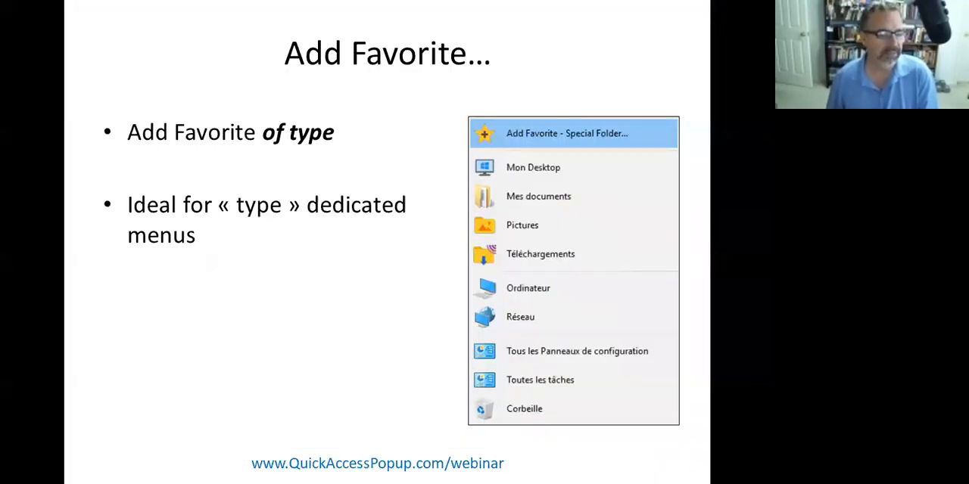
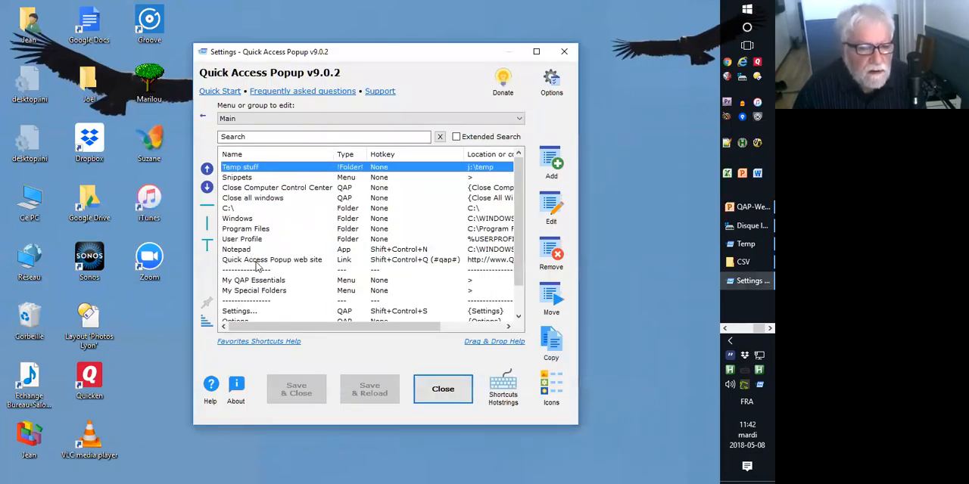
Move the Snippets submenu above Temp stuff in the Main menu, and move Code email above New Snippet inside it.
{"action": "left_click", "coordinate": [260, 178]}
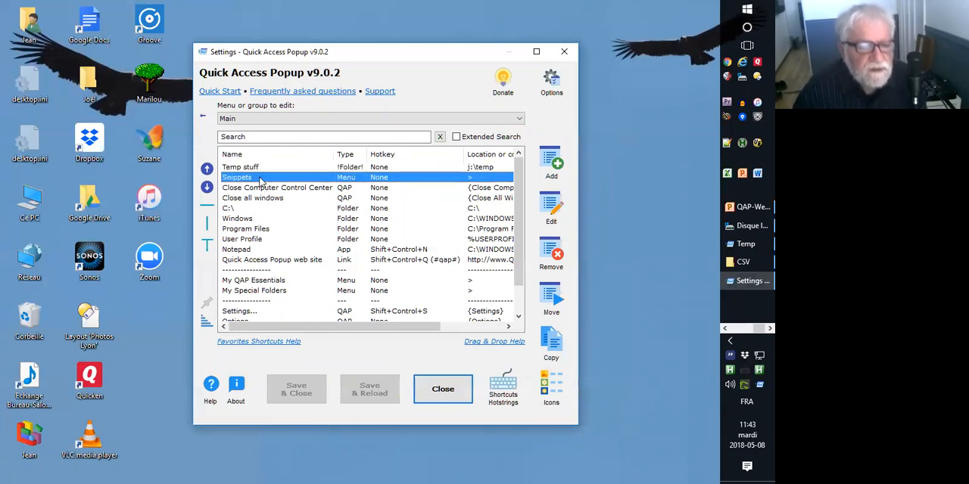
{"action": "left_click", "coordinate": [205, 168]}
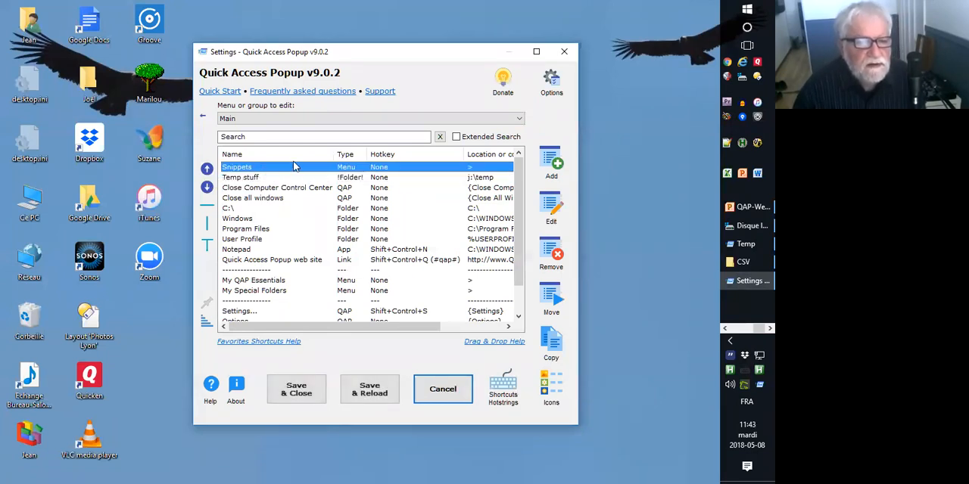
{"action": "double_click", "coordinate": [277, 168]}
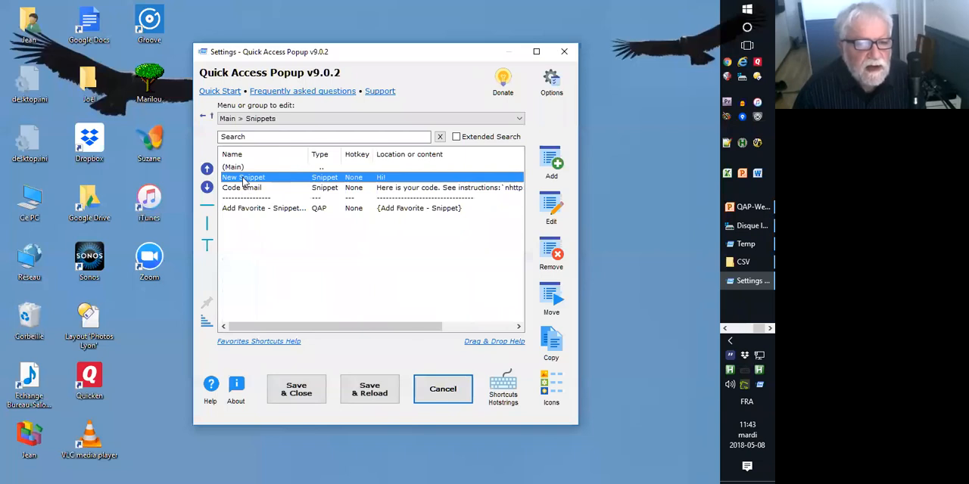
{"action": "left_click", "coordinate": [228, 189]}
{"action": "left_click", "coordinate": [206, 168]}
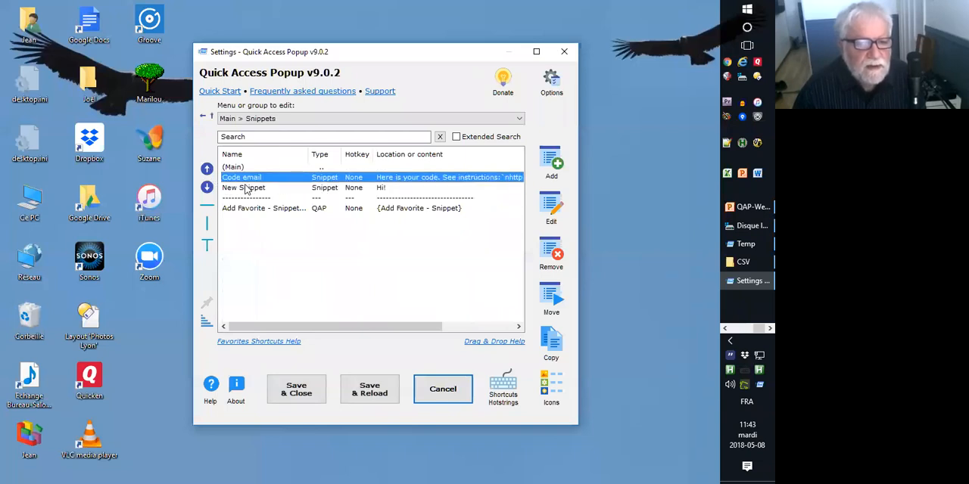
Open the Code email snippet for editing, accept it as is and save the settings with a reload.
{"action": "double_click", "coordinate": [257, 182]}
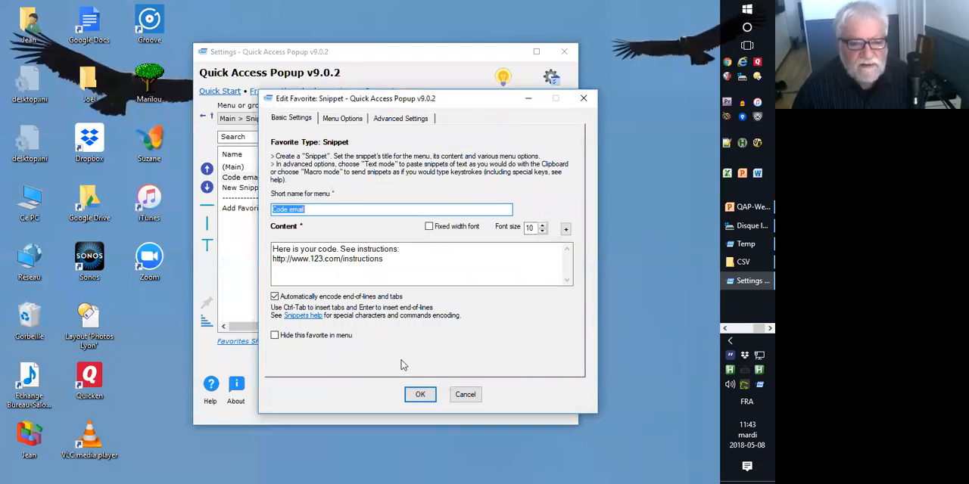
{"action": "left_click", "coordinate": [419, 397]}
{"action": "left_click", "coordinate": [393, 396]}
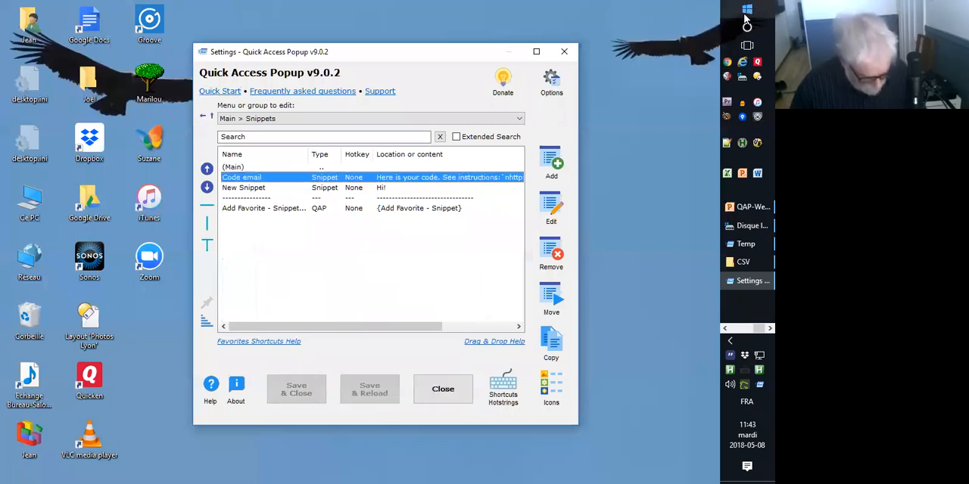
Switch to a new Notepad (Bloc-notes) window, shrink it and place it over the lower part of the Settings window.
{"action": "left_click", "coordinate": [745, 15]}
{"action": "type", "text": "notepad"}
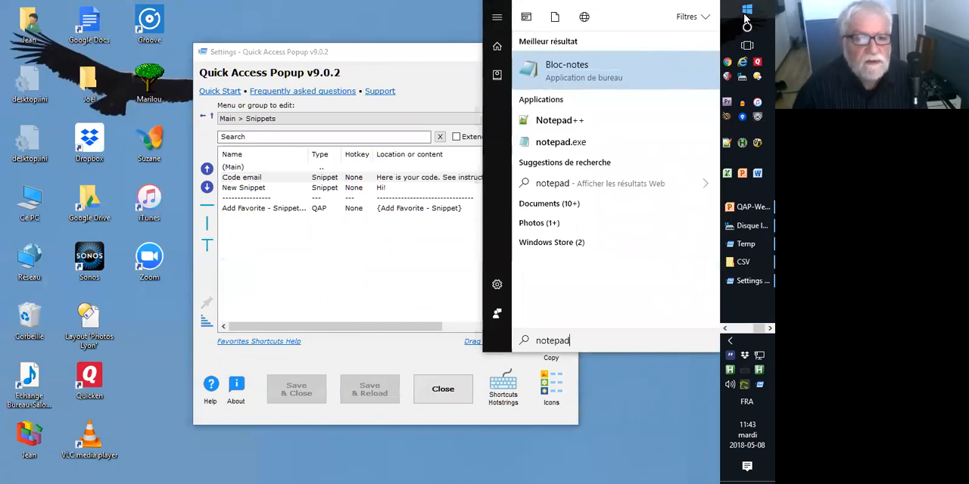
{"action": "key", "text": "Return"}
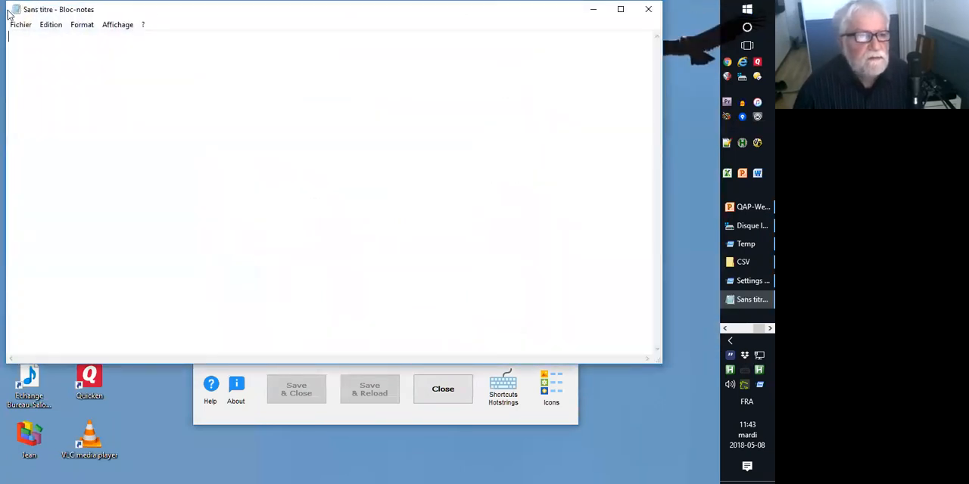
{"action": "left_click_drag", "start_coordinate": [3, 3], "coordinate": [227, 114]}
{"action": "left_click_drag", "start_coordinate": [325, 127], "coordinate": [324, 156]}
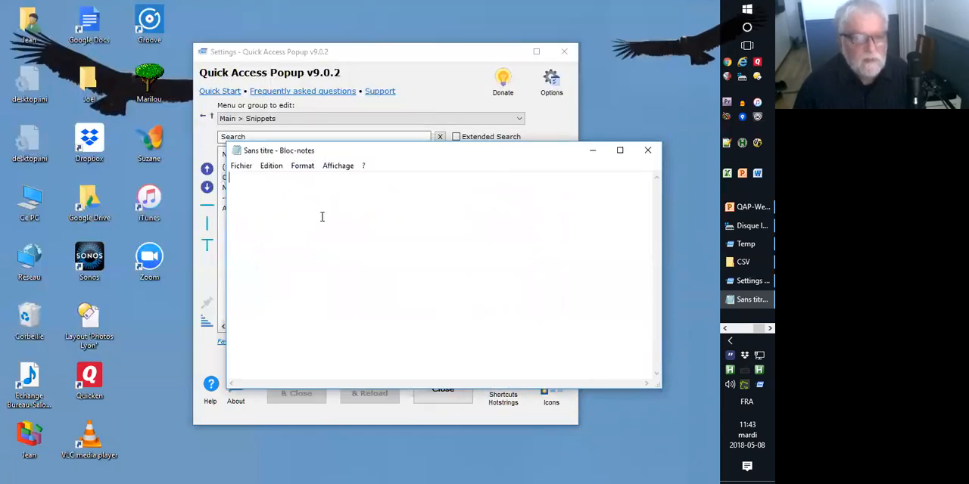
Write a "Hi" greeting with the recipient's first name and a comma, followed by a blank line.
{"action": "type", "text": "Hi Joe"}
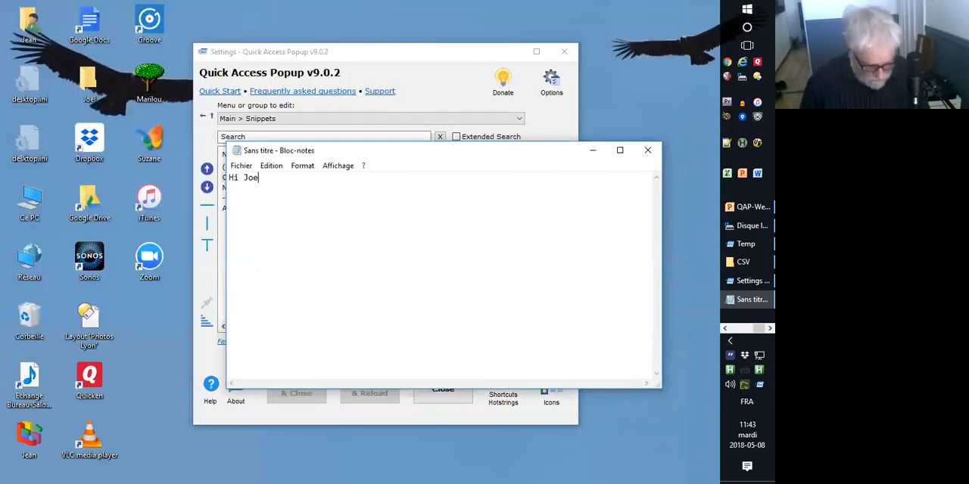
{"action": "type", "text": "!,"}
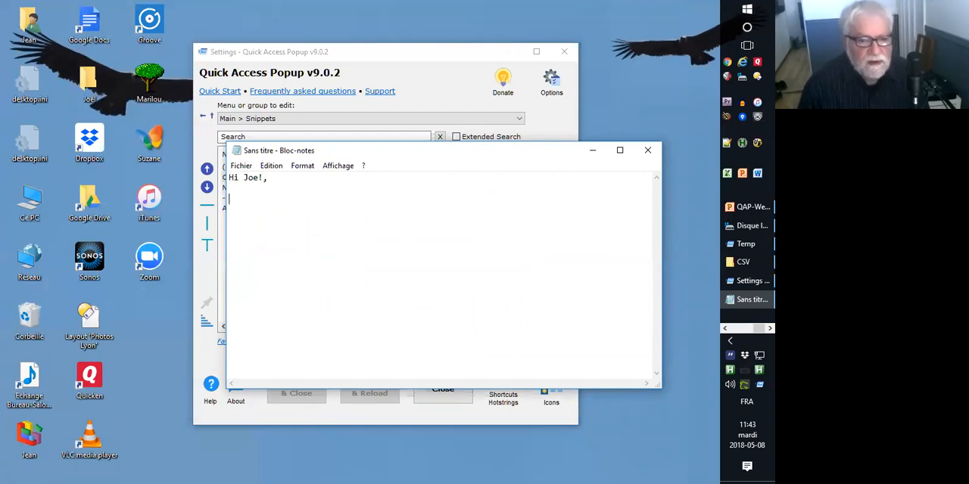
{"action": "key", "text": "BackSpace"}
{"action": "key", "text": "BackSpace"}
{"action": "type", "text": ","}
{"action": "key", "text": "Return"}
{"action": "key", "text": "Return"}
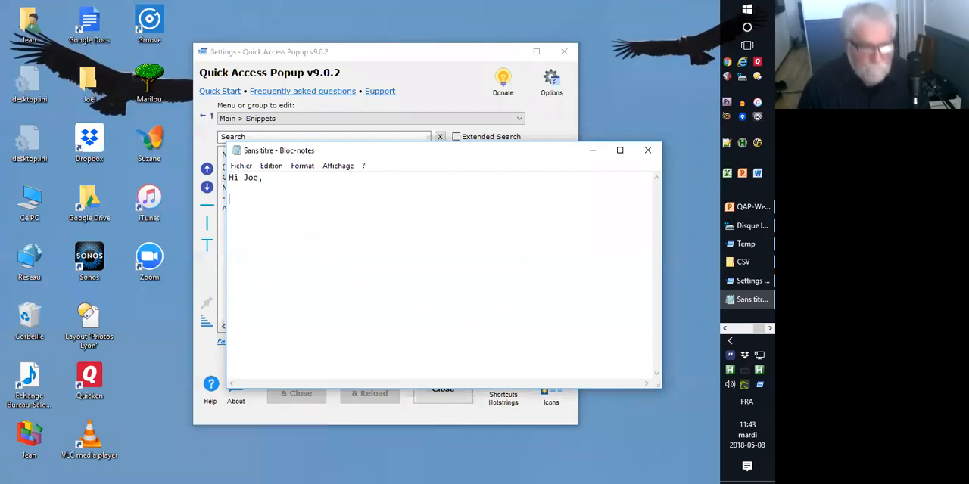
Insert the Code email snippet below the greeting from the Quick Access Popup menu.
{"action": "middle_click", "coordinate": [243, 203]}
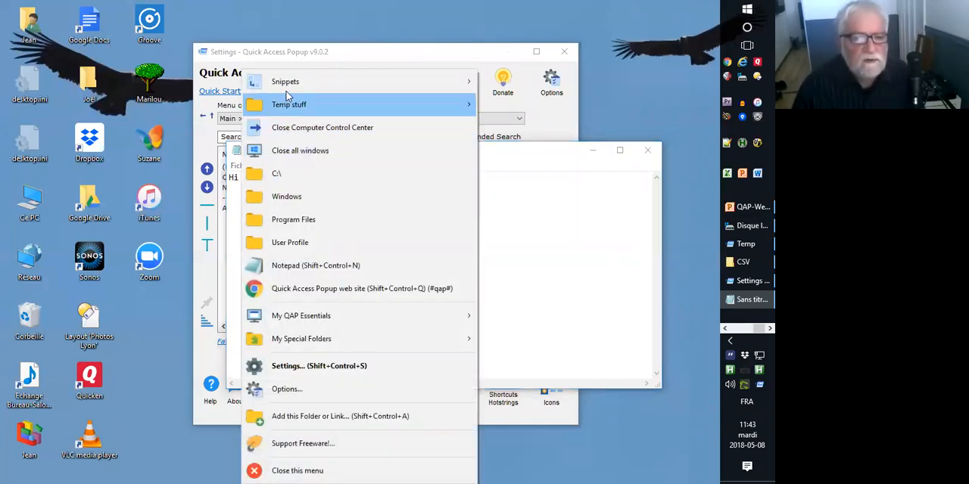
{"action": "mouse_move", "coordinate": [293, 83]}
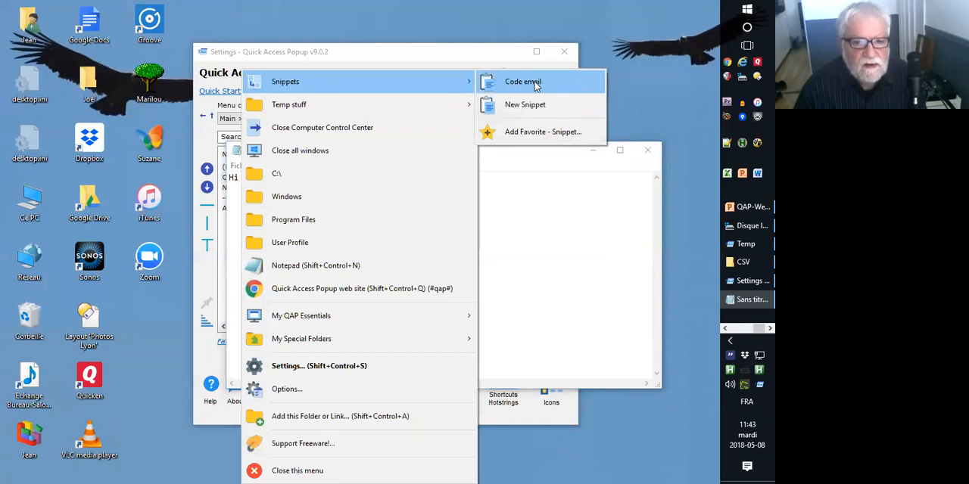
{"action": "left_click", "coordinate": [535, 83]}
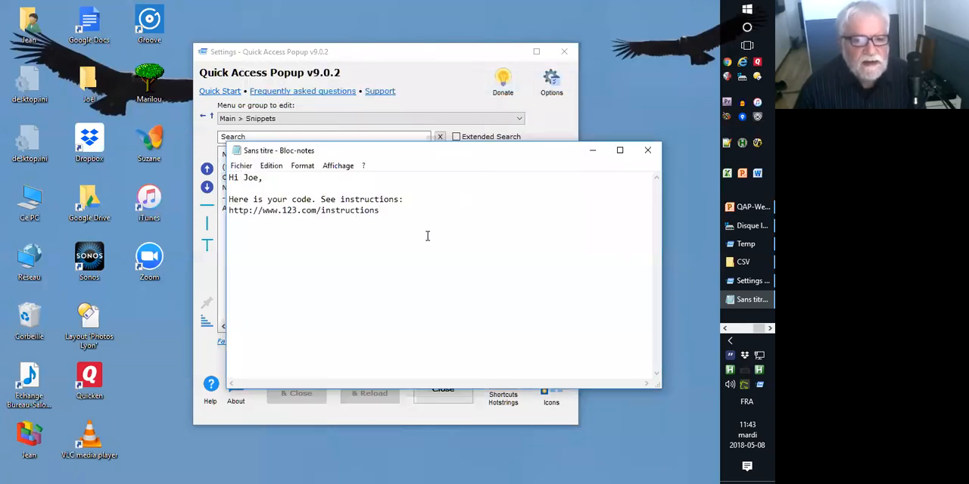
Add the closing "Bye," below the inserted snippet, with a blank line before and after it.
{"action": "key", "text": "Return"}
{"action": "key", "text": "Return"}
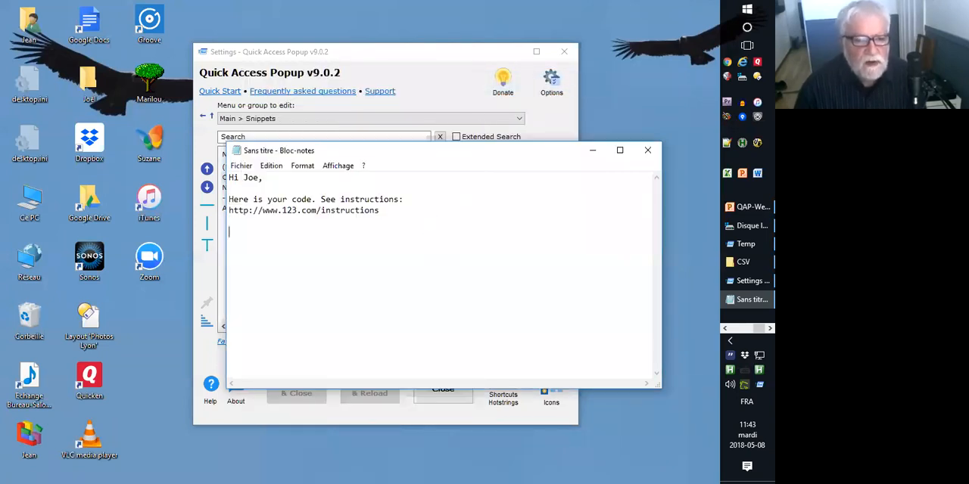
{"action": "type", "text": "Bye,m"}
{"action": "key", "text": "BackSpace"}
{"action": "key", "text": "Return"}
{"action": "key", "text": "Return"}
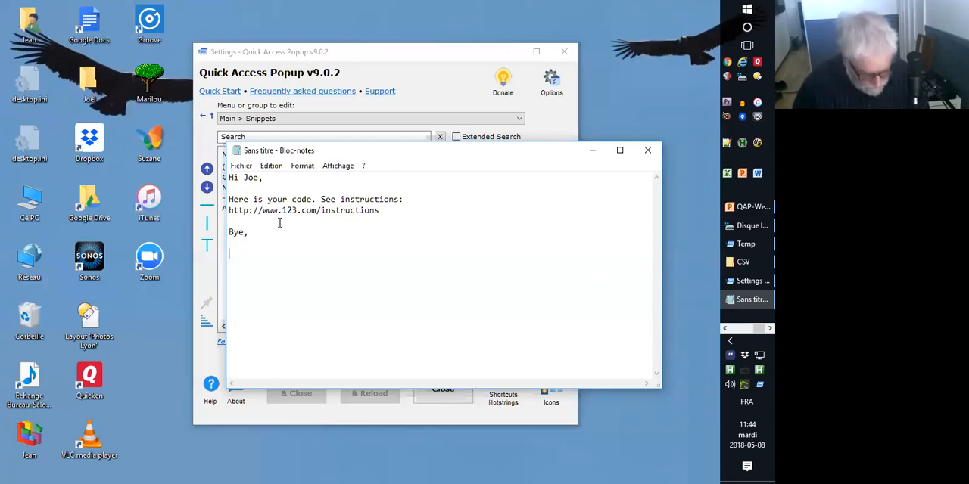
{"action": "type", "text": "word"}
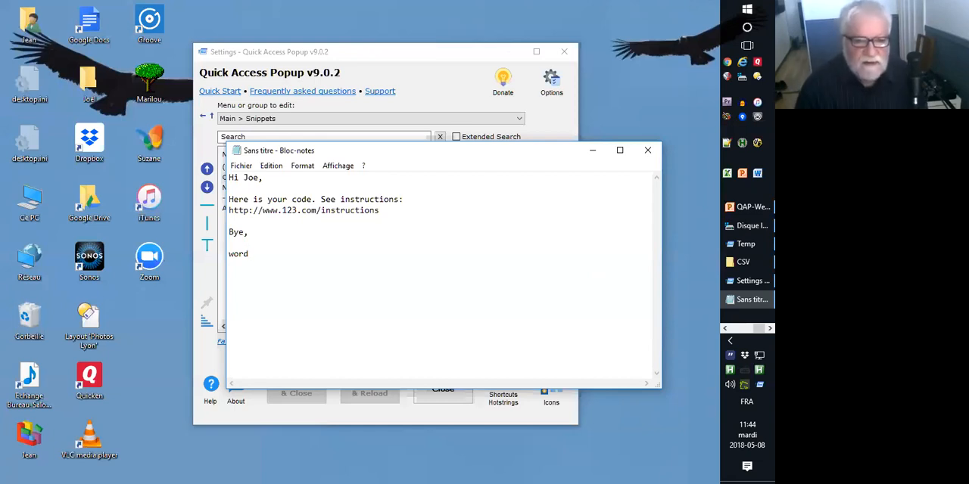
{"action": "key", "text": "BackSpace"}
{"action": "key", "text": "BackSpace"}
{"action": "key", "text": "BackSpace"}
{"action": "key", "text": "BackSpace"}
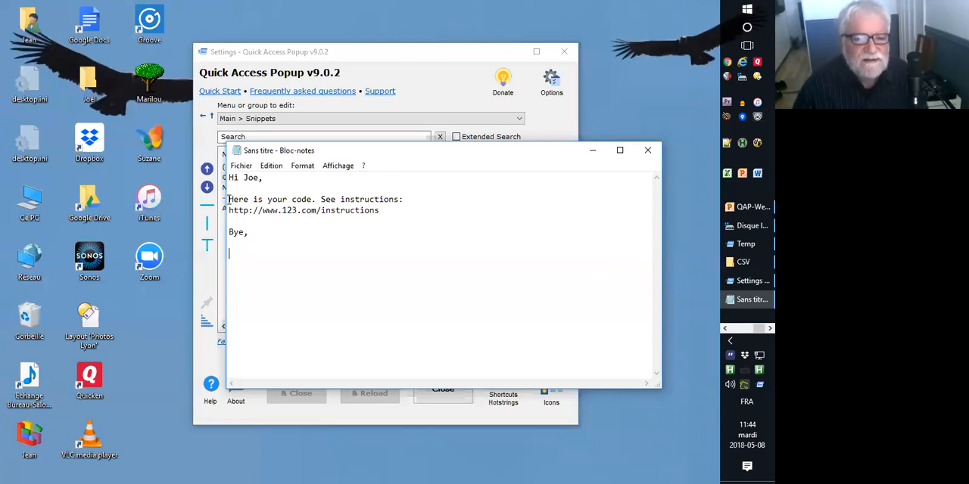
Dismiss the popup menu and delete the whole text of the Notepad document.
{"action": "left_click_drag", "start_coordinate": [230, 199], "coordinate": [413, 219]}
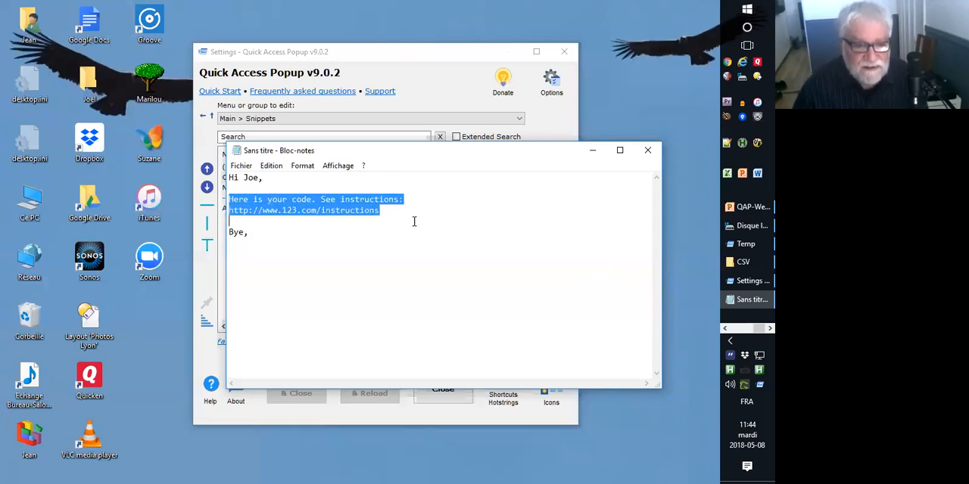
{"action": "left_click", "coordinate": [293, 220]}
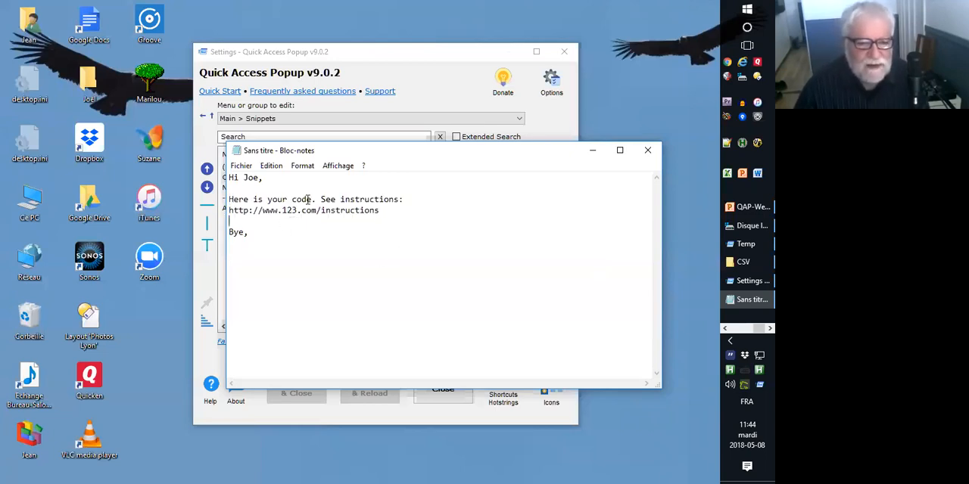
{"action": "middle_click", "coordinate": [337, 206]}
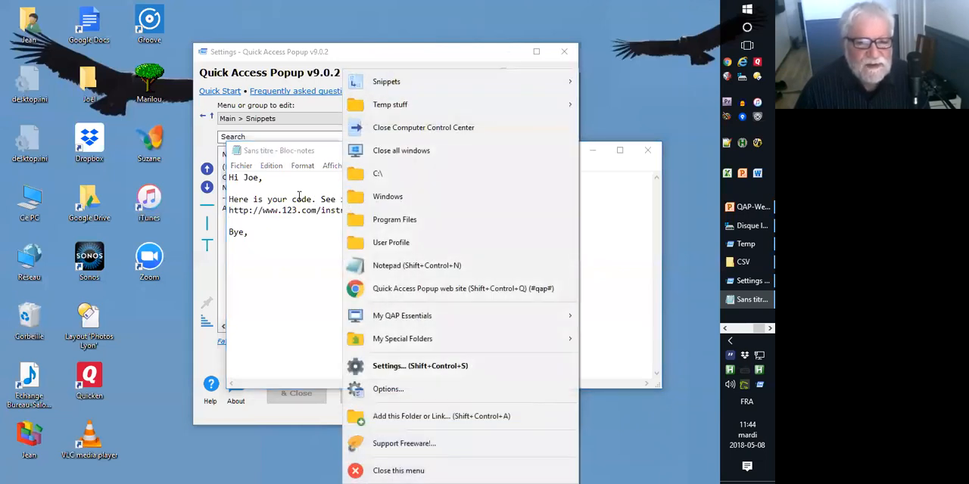
{"action": "left_click", "coordinate": [289, 227]}
{"action": "key", "text": "ctrl+a"}
{"action": "key", "text": "Delete"}
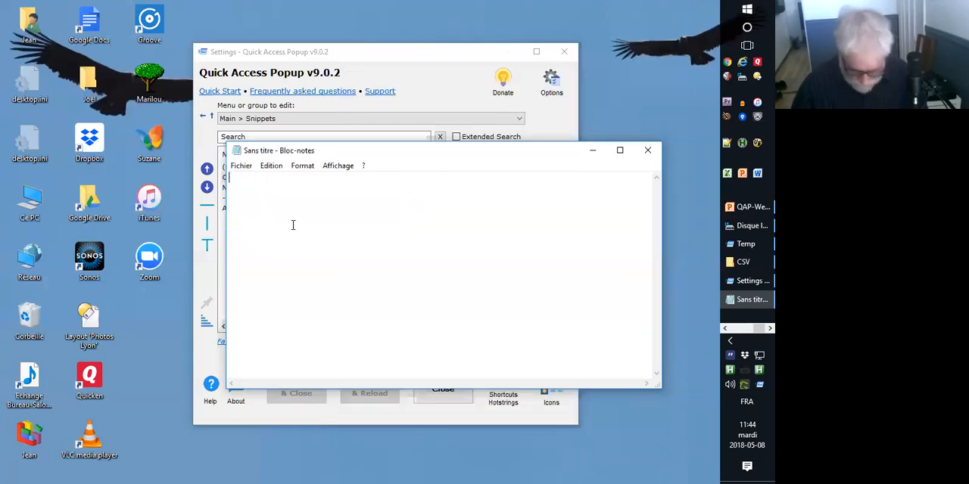
Open the Code email snippet for editing directly from the Snippets submenu of the popup menu.
{"action": "middle_click", "coordinate": [292, 225]}
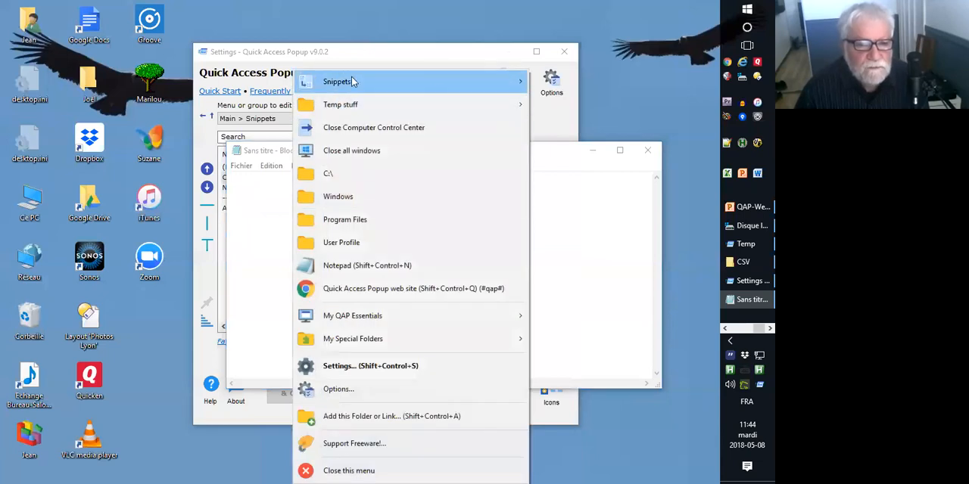
{"action": "mouse_move", "coordinate": [355, 82]}
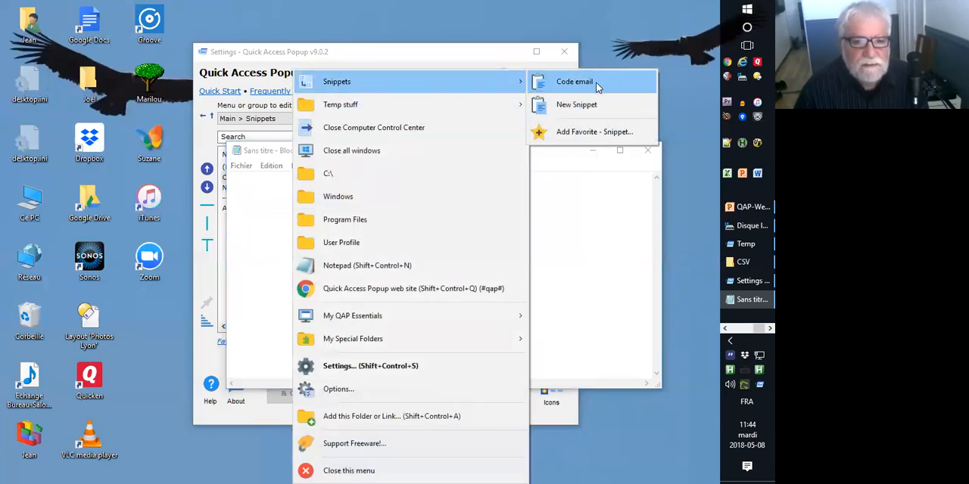
{"action": "left_click", "coordinate": [596, 82], "text": "shift"}
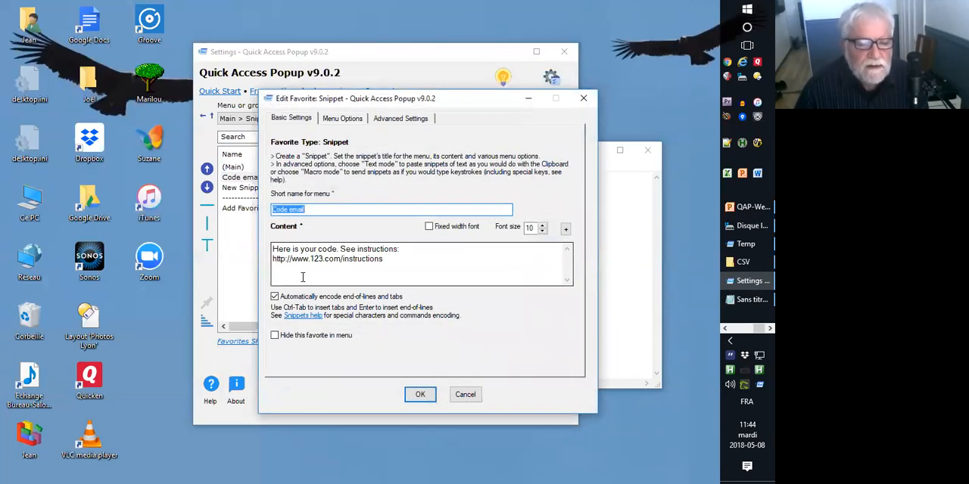
View the hotstring help page from the snippet's menu options and minimize the browser to return to the dialog.
{"action": "left_click", "coordinate": [347, 119]}
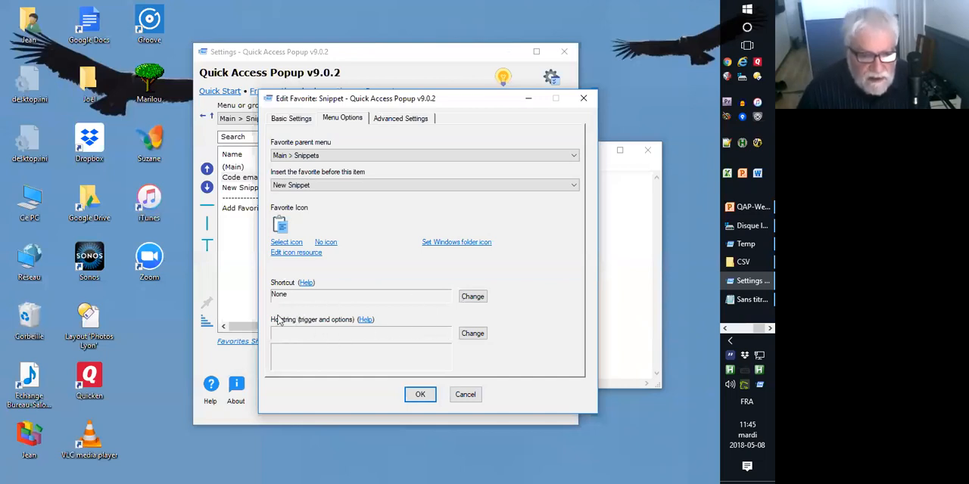
{"action": "left_click", "coordinate": [367, 321]}
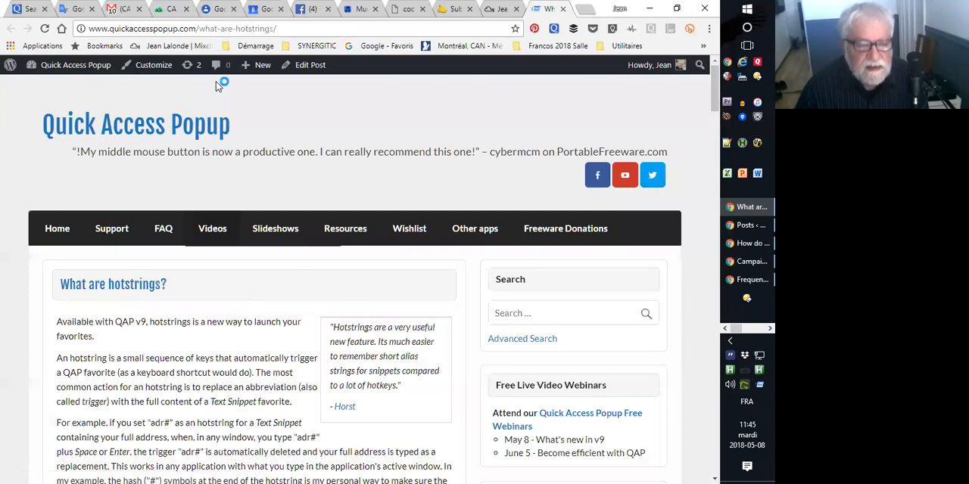
{"action": "left_click", "coordinate": [649, 9]}
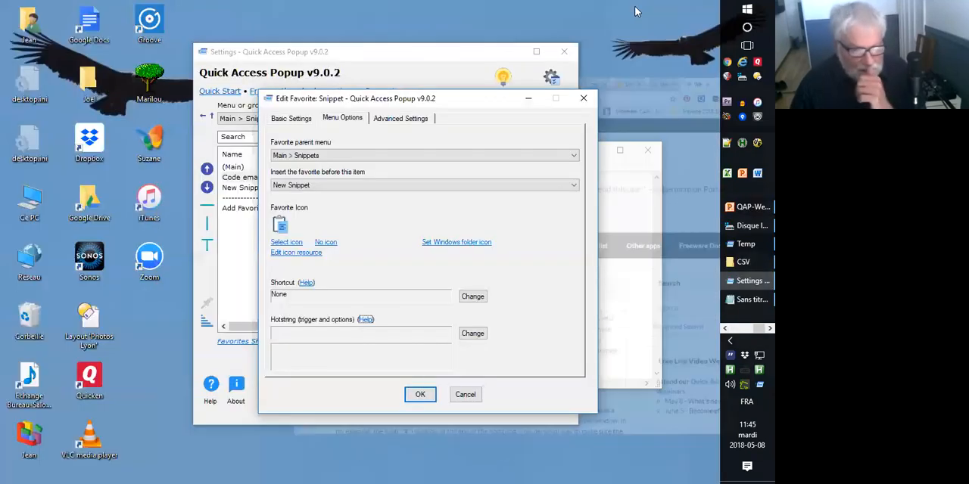
Set the Code email snippet's hotstring trigger to code#, accept the edit and save the settings with a reload.
{"action": "left_click", "coordinate": [472, 334]}
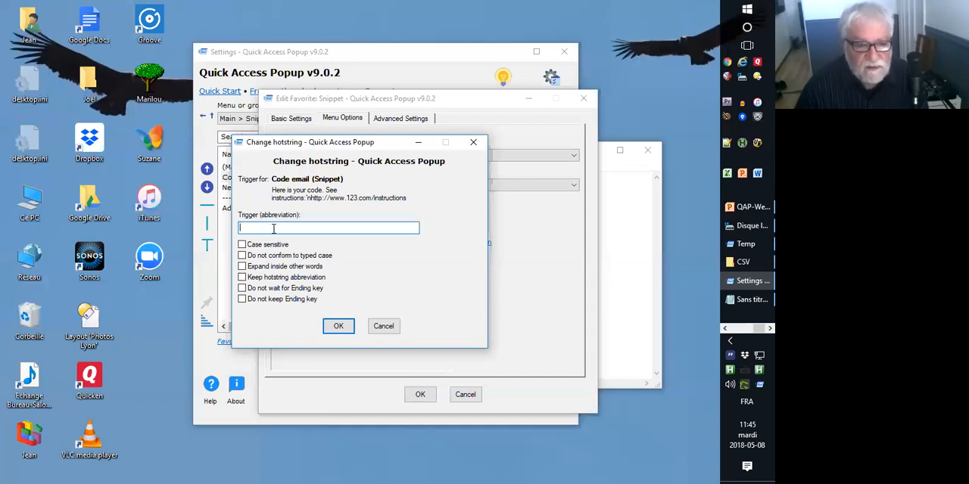
{"action": "type", "text": "code"}
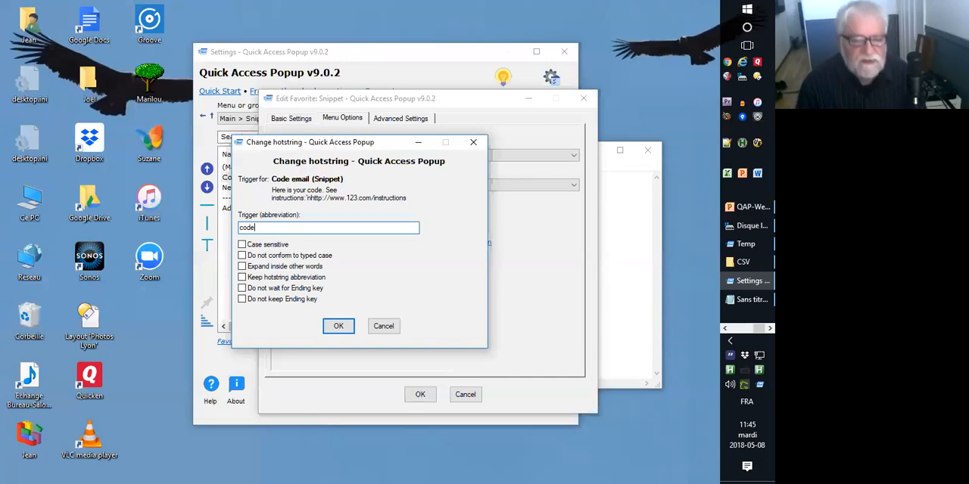
{"action": "type", "text": "#"}
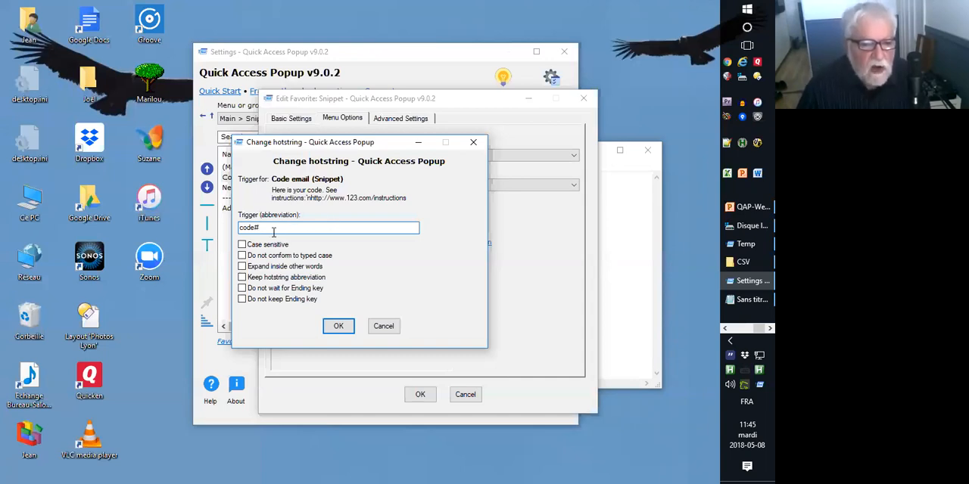
{"action": "double_click", "coordinate": [240, 227]}
{"action": "left_click", "coordinate": [293, 226]}
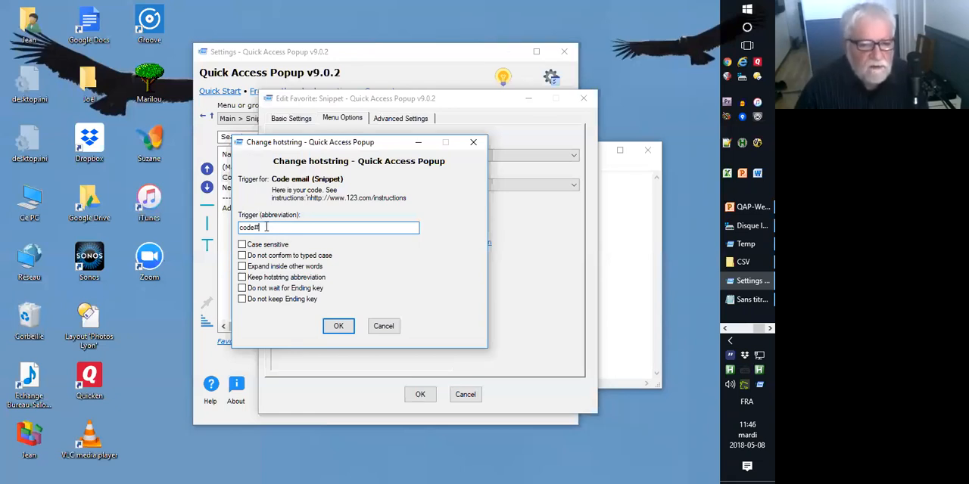
{"action": "left_click", "coordinate": [339, 327]}
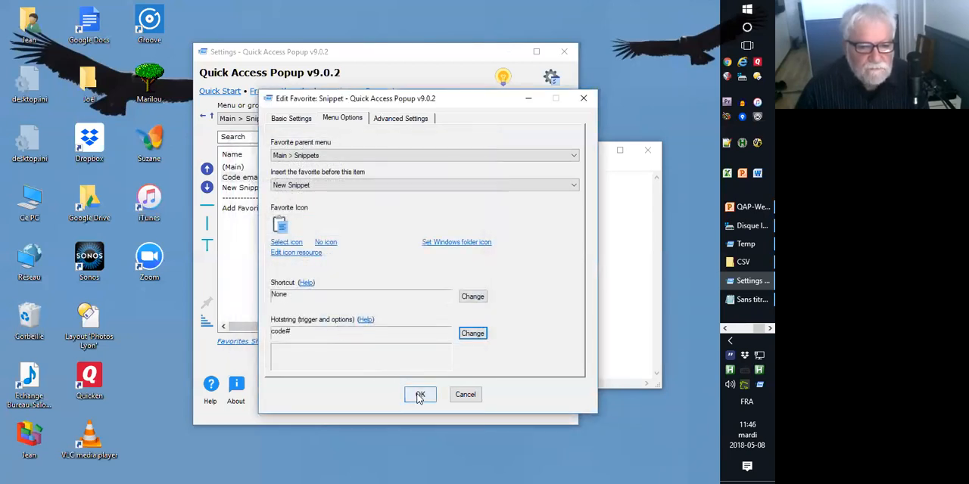
{"action": "left_click", "coordinate": [418, 395]}
{"action": "left_click", "coordinate": [383, 392]}
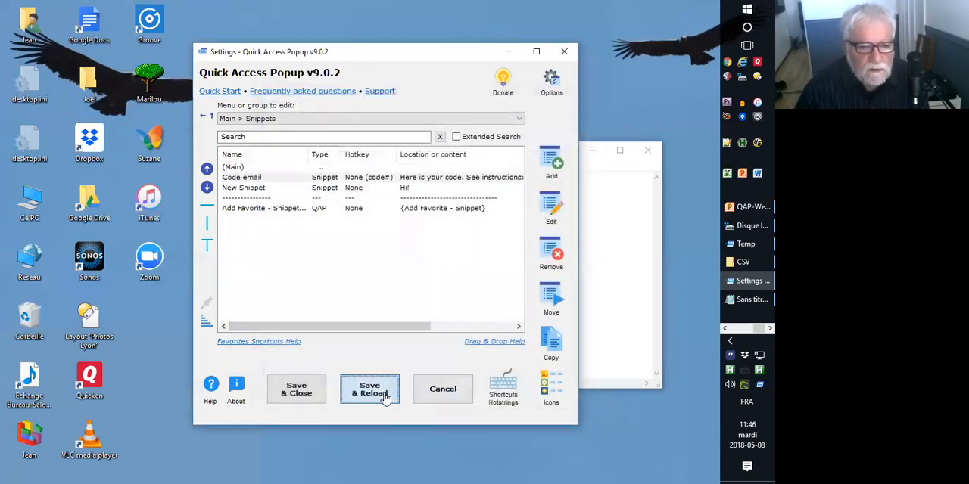
Write a short greeting line in the Notepad document, try the code# hotstring two lines below it and dismiss the warning.
{"action": "left_click", "coordinate": [612, 221]}
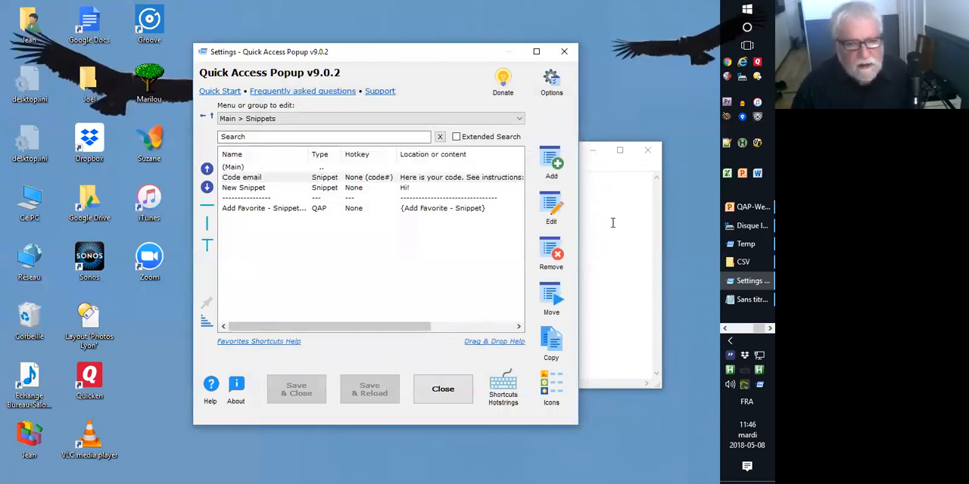
{"action": "type", "text": "Hi Joe,"}
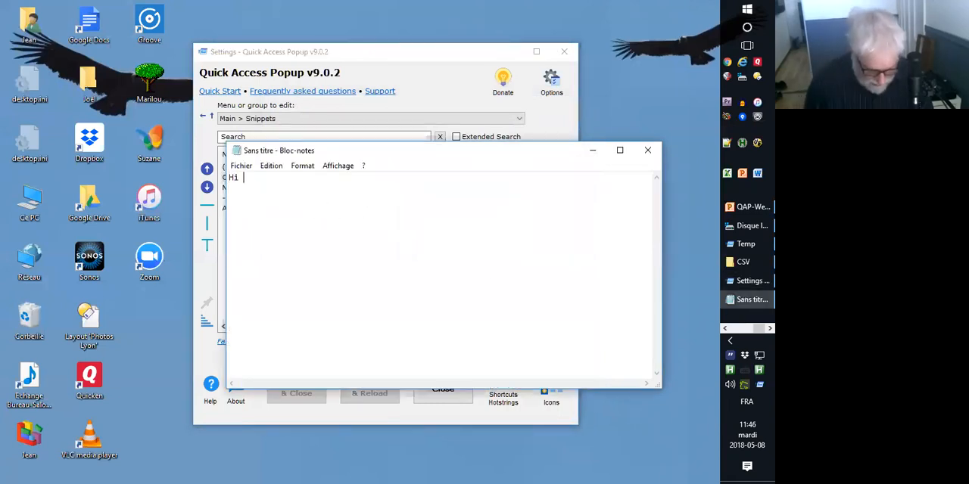
{"action": "key", "text": "Return"}
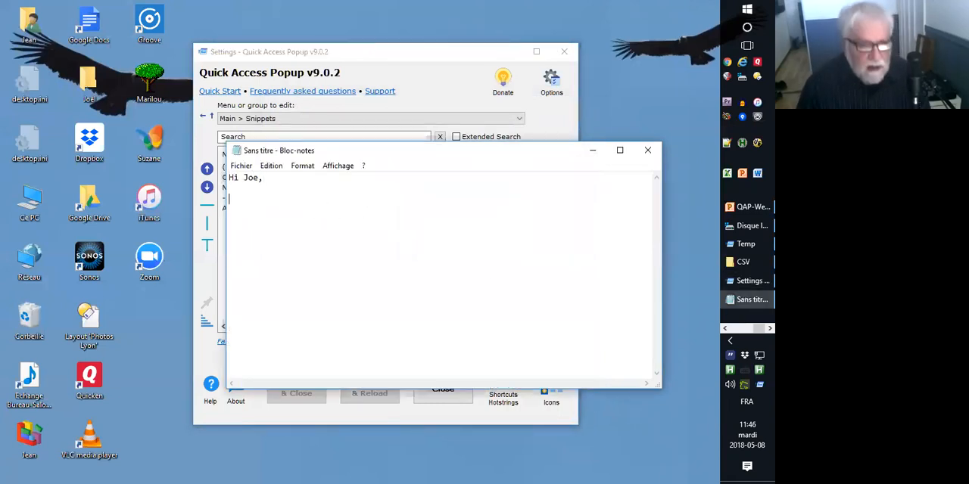
{"action": "type", "text": "code"}
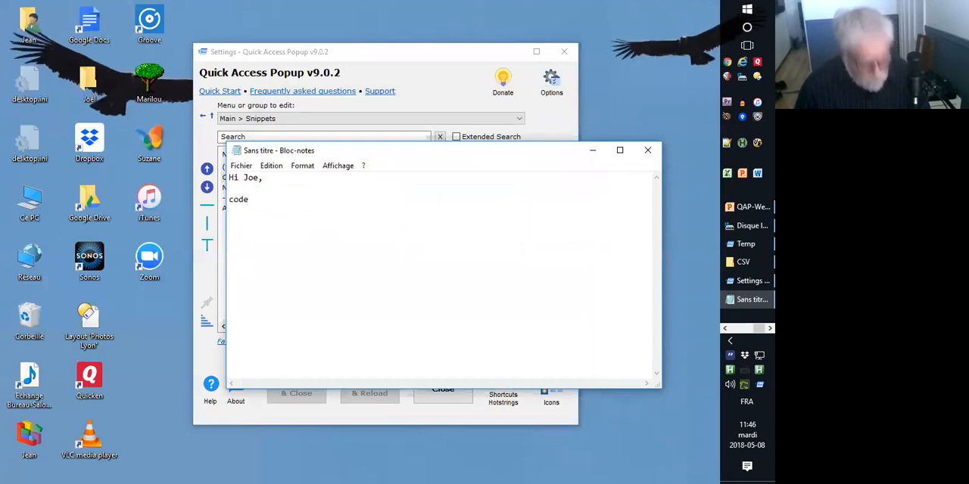
{"action": "type", "text": "#"}
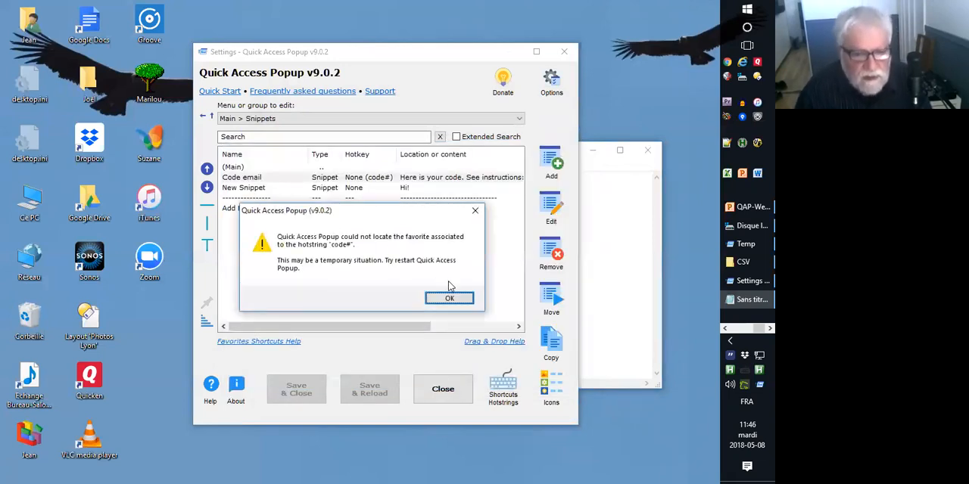
{"action": "left_click", "coordinate": [449, 298]}
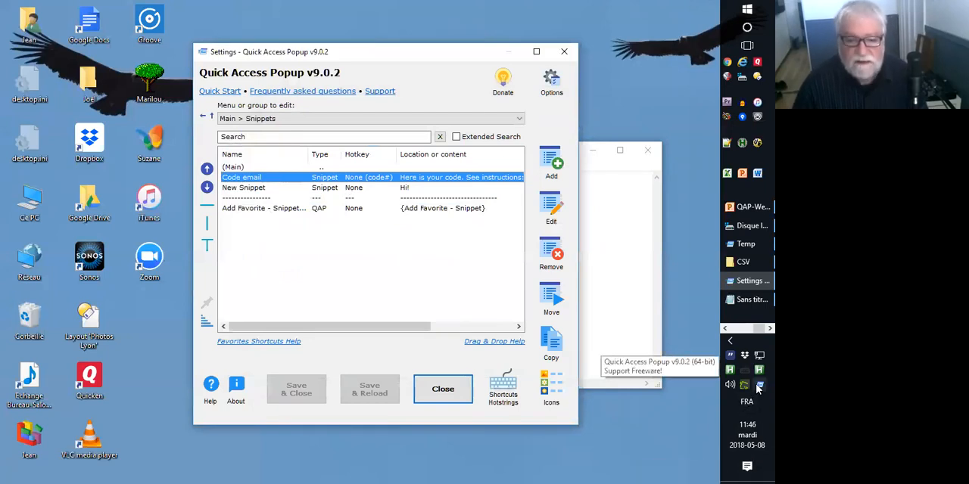
Restart Quick Access Popup and expand the code# hotstring below the greeting in Notepad, using a space as the ending key.
{"action": "right_click", "coordinate": [757, 384]}
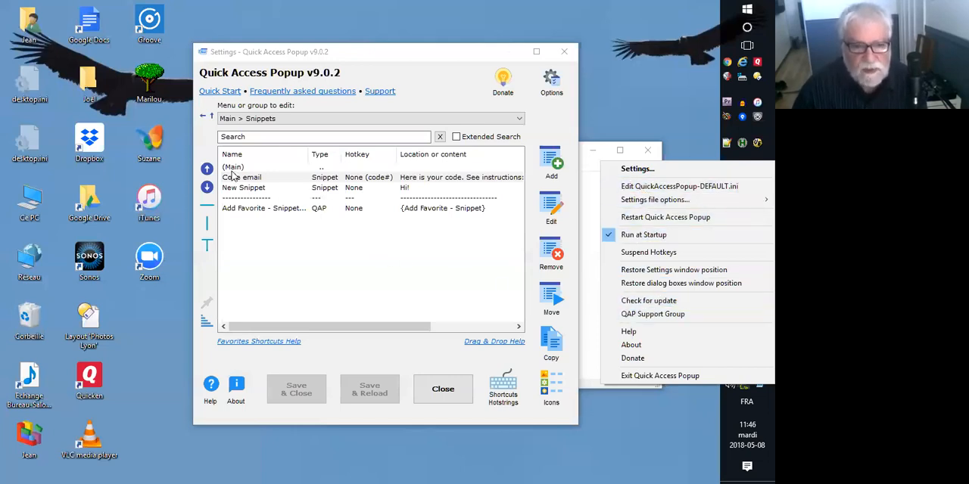
{"action": "left_click", "coordinate": [647, 218]}
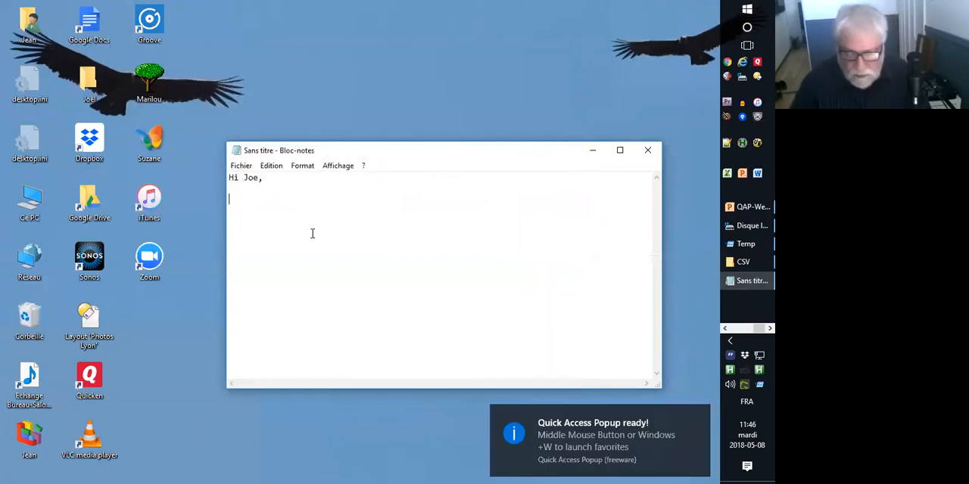
{"action": "type", "text": "chec"}
{"action": "key", "text": "BackSpace"}
{"action": "key", "text": "BackSpace"}
{"action": "key", "text": "BackSpace"}
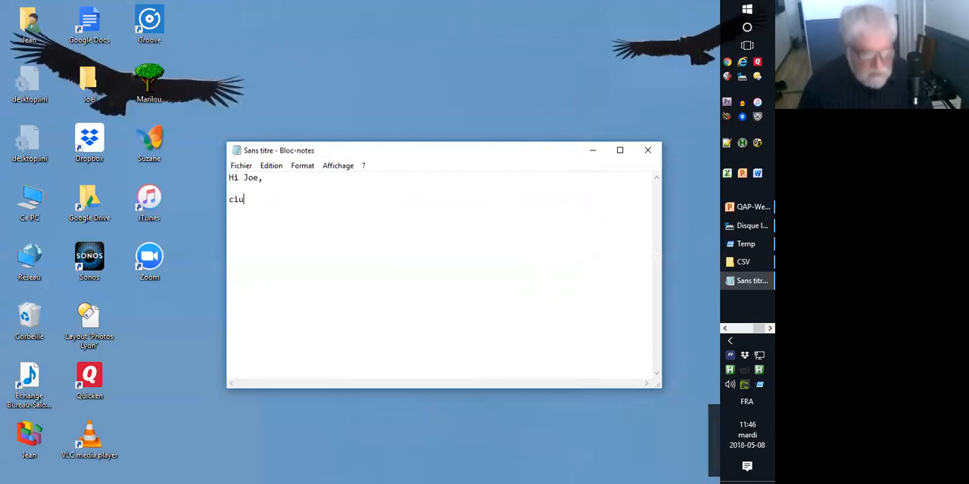
{"action": "type", "text": "ode#"}
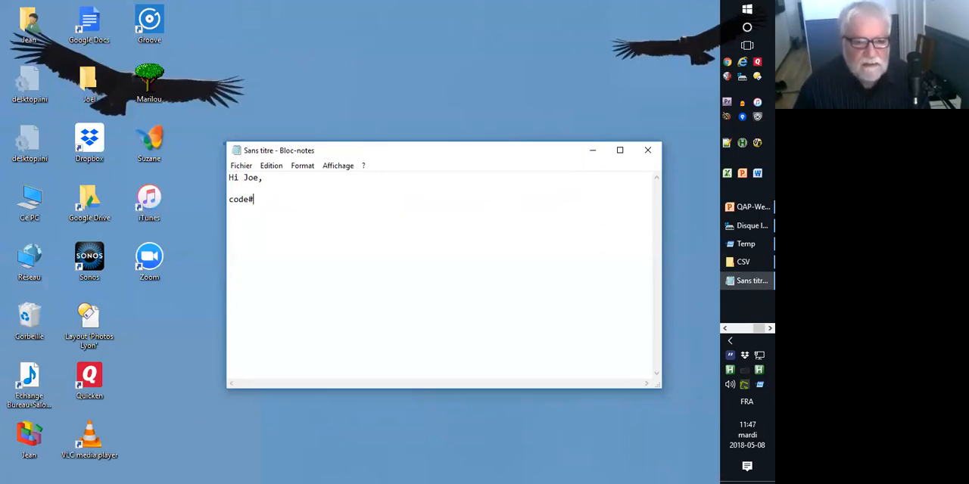
{"action": "key", "text": "space"}
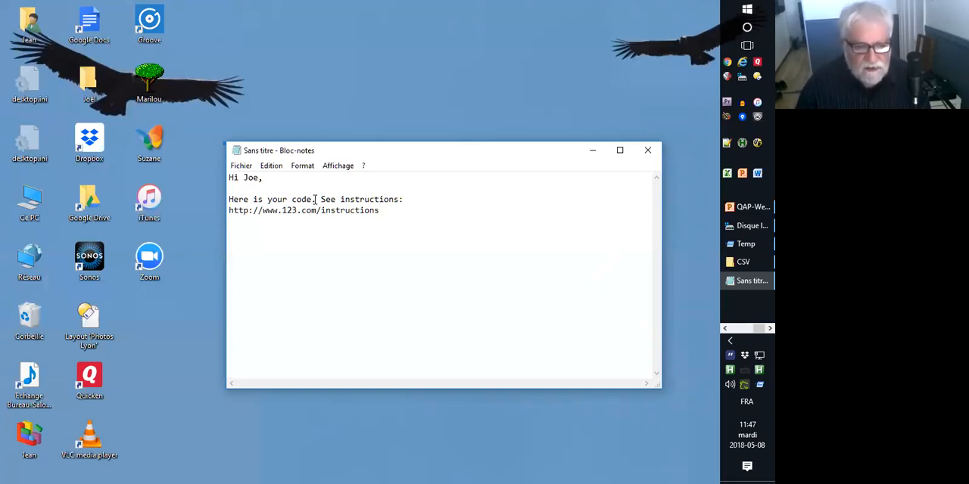
Open the Code email snippet for editing directly from the popup menu's Snippets submenu.
{"action": "key", "text": "alt+Tab"}
{"action": "key", "text": "alt+shift+Tab"}
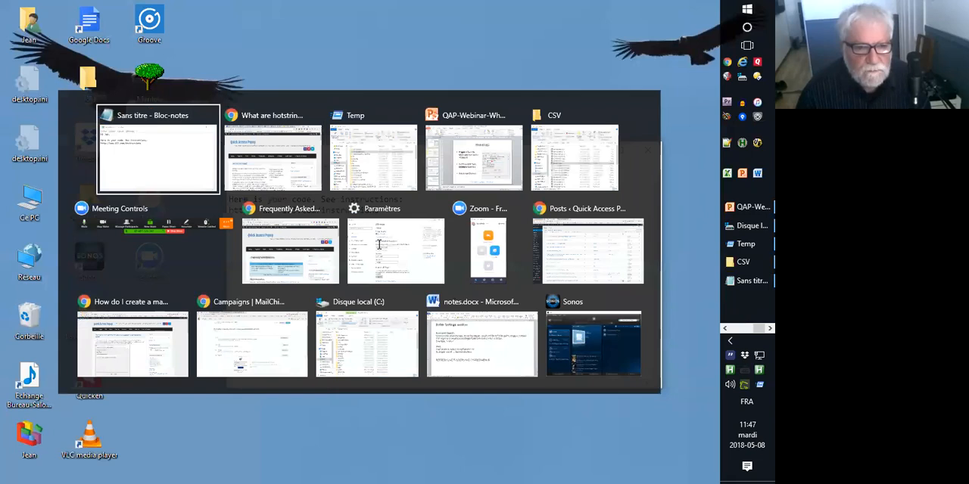
{"action": "middle_click", "coordinate": [379, 244]}
{"action": "mouse_move", "coordinate": [574, 86]}
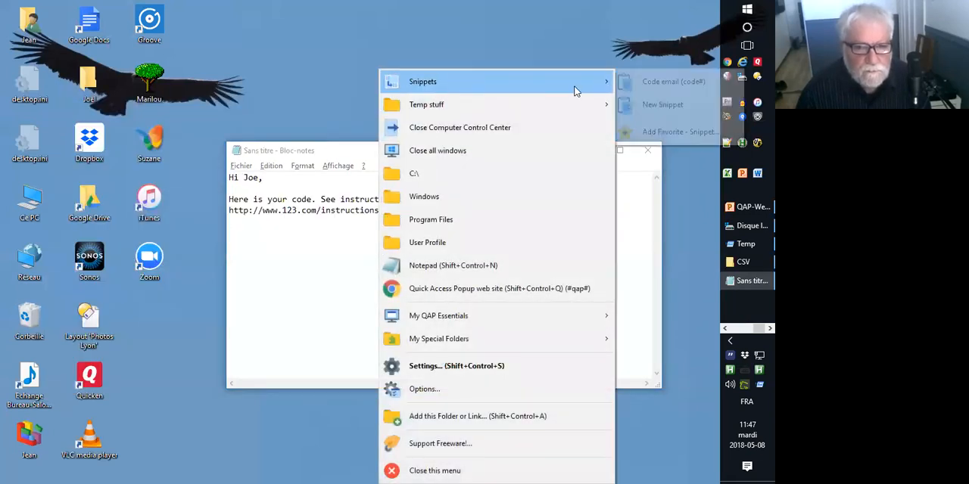
{"action": "left_click", "coordinate": [639, 84], "text": "shift"}
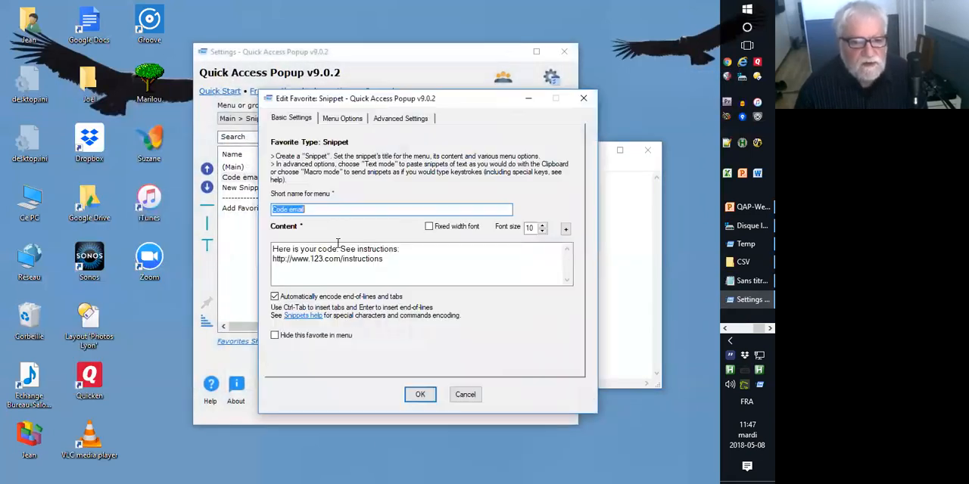
Enable the "Do not wait for Ending key" option for the snippet's hotstring, then save the settings and close the window.
{"action": "left_click", "coordinate": [360, 120]}
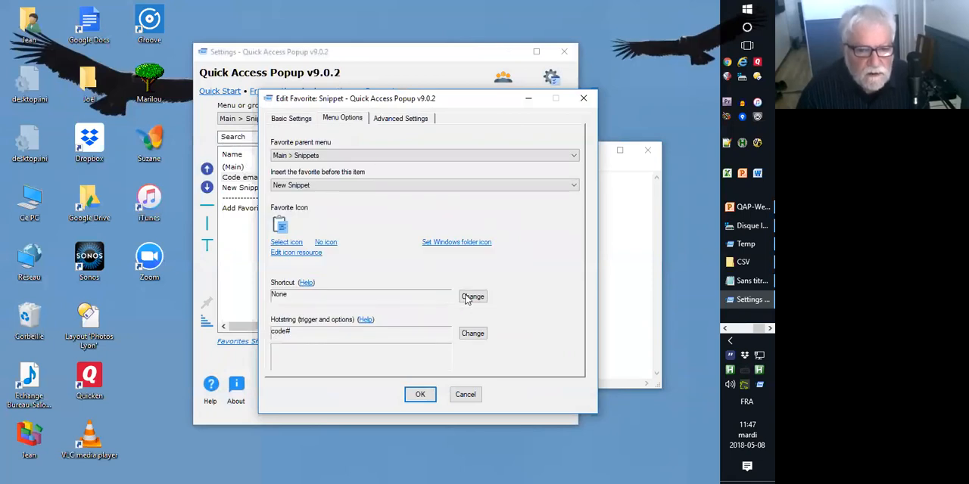
{"action": "left_click", "coordinate": [472, 333]}
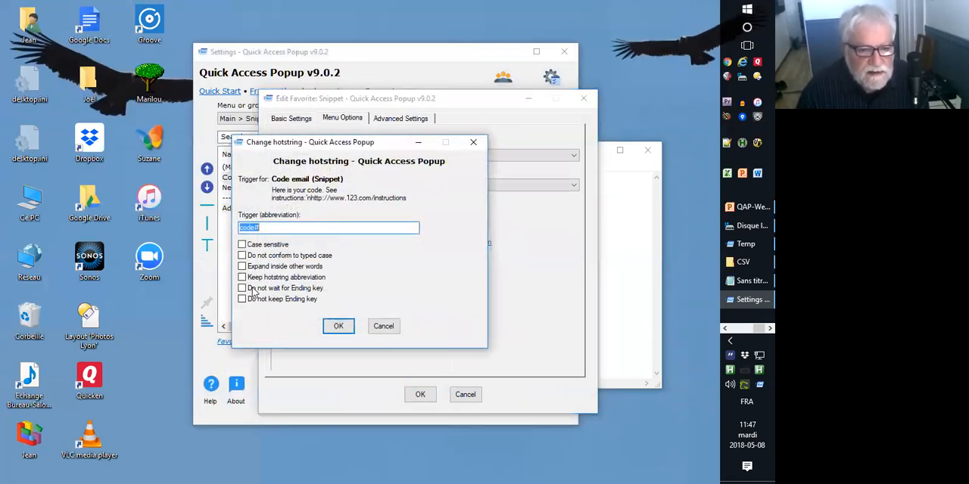
{"action": "left_click", "coordinate": [248, 290]}
{"action": "left_click", "coordinate": [339, 327]}
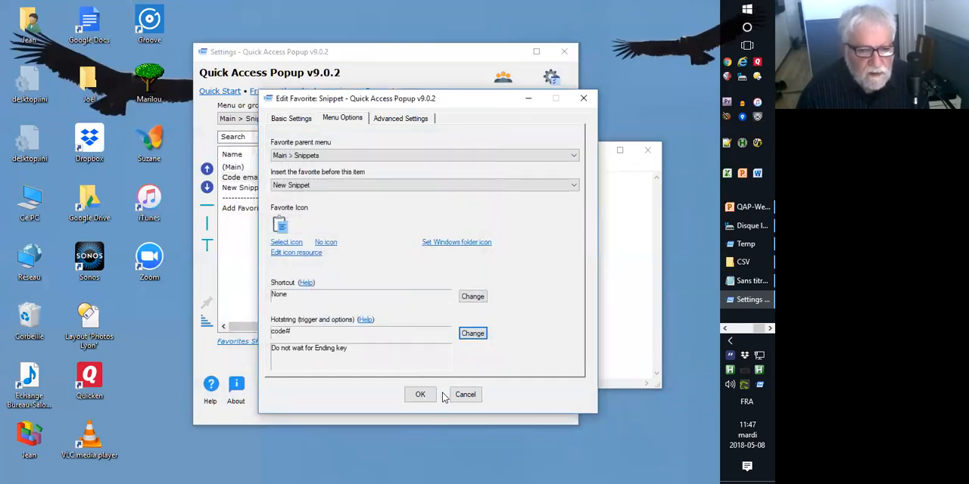
{"action": "left_click", "coordinate": [420, 394]}
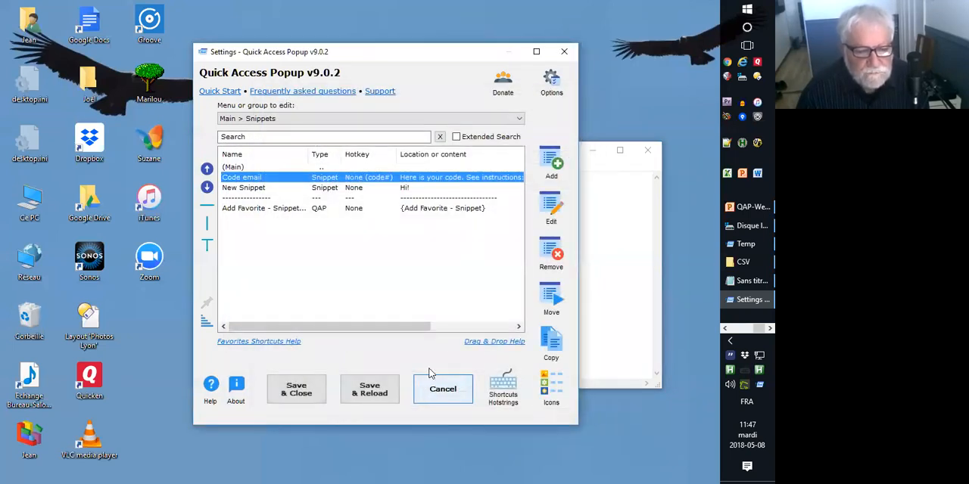
{"action": "left_click", "coordinate": [368, 388]}
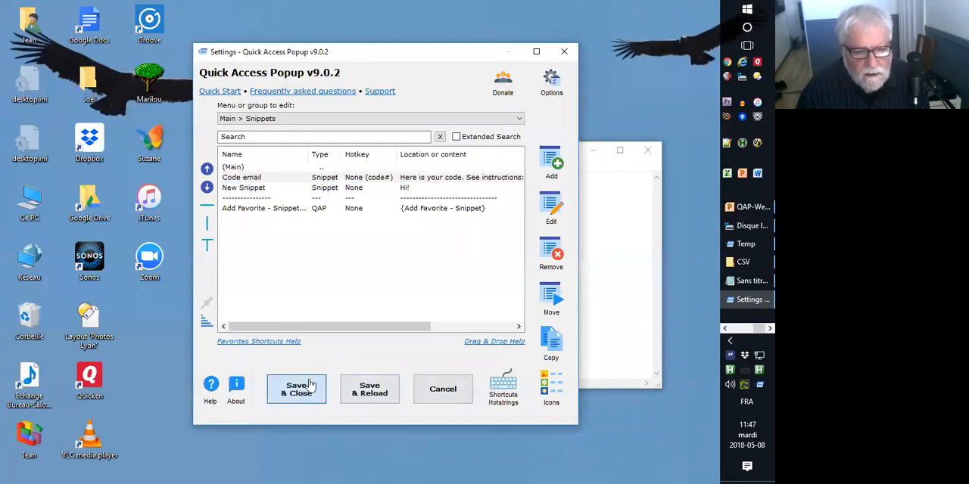
Restart Quick Access Popup and enter code# on a new line in Notepad to expand the snippet without an ending key.
{"action": "right_click", "coordinate": [755, 383]}
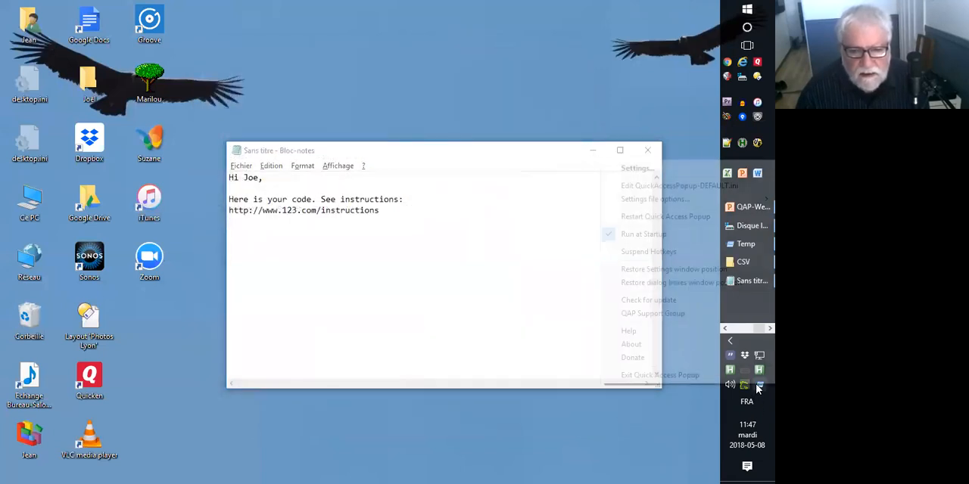
{"action": "left_click", "coordinate": [680, 217]}
{"action": "left_click", "coordinate": [352, 250]}
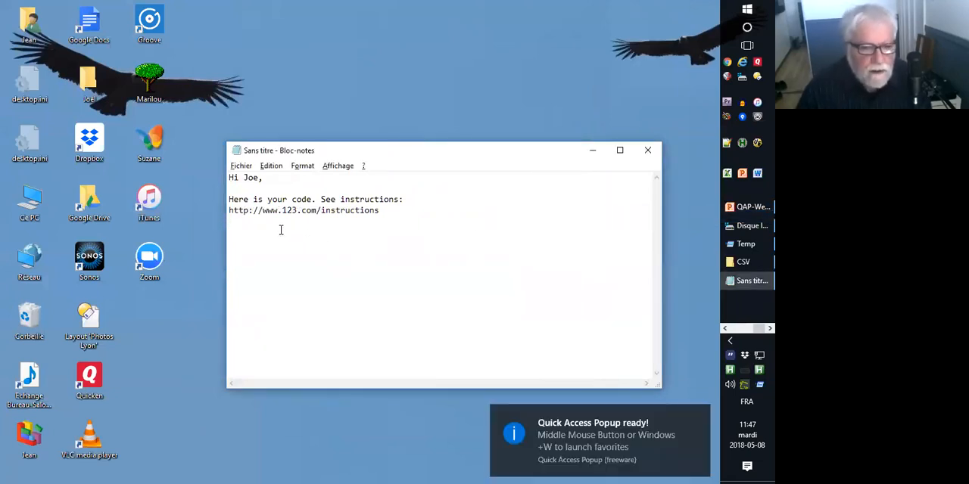
{"action": "type", "text": "code"}
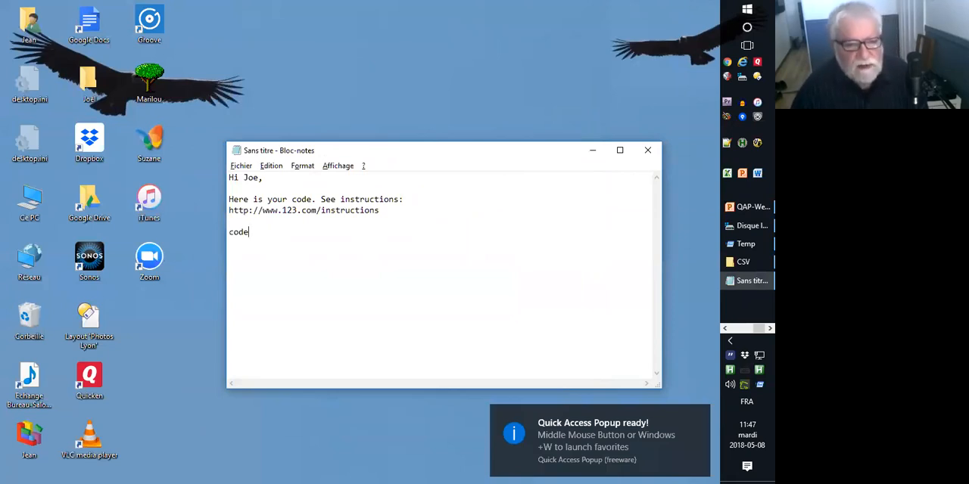
{"action": "key", "text": "space"}
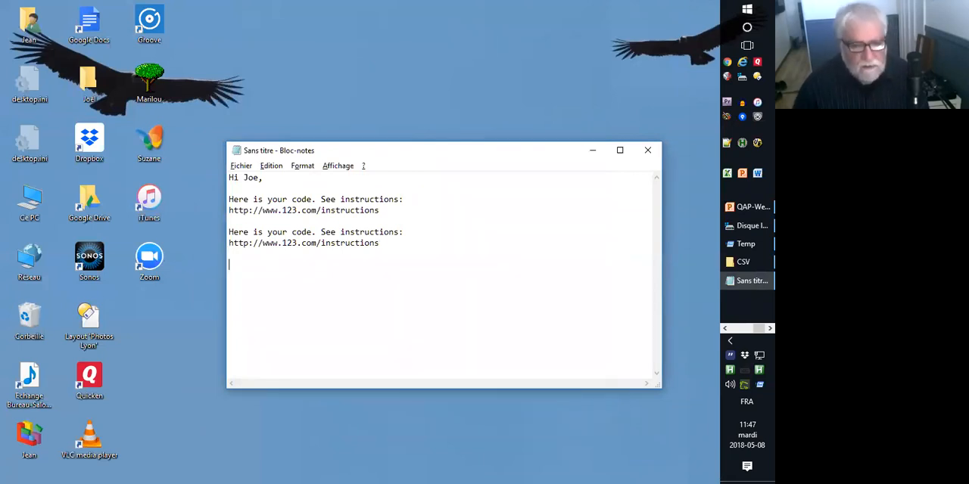
{"action": "type", "text": "q#"}
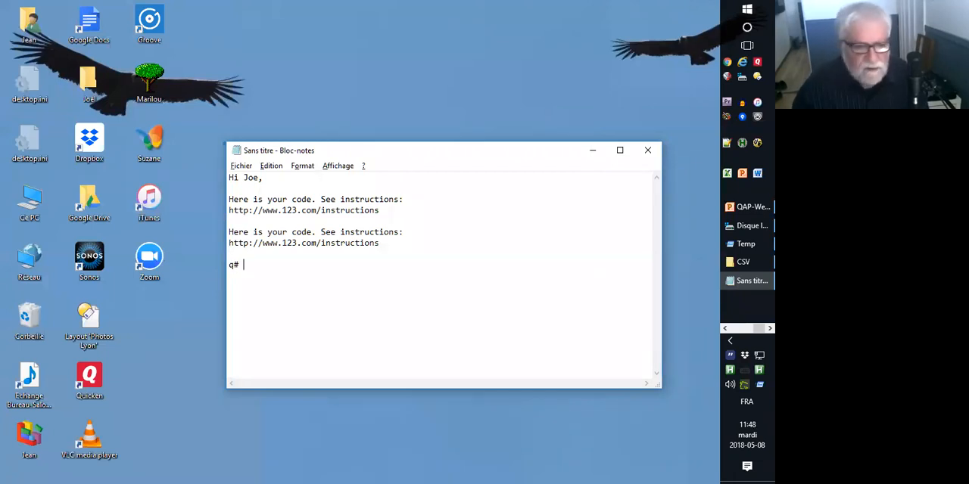
{"action": "key", "text": "BackSpace"}
{"action": "key", "text": "BackSpace"}
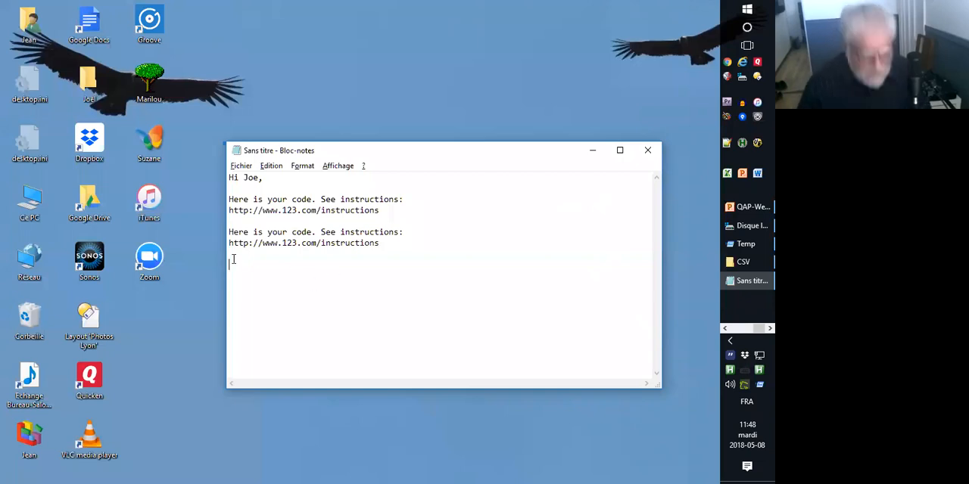
Write quickaccesspopup below the second expanded snippet and QuickAccessPopup on the line under it.
{"action": "type", "text": "quick"}
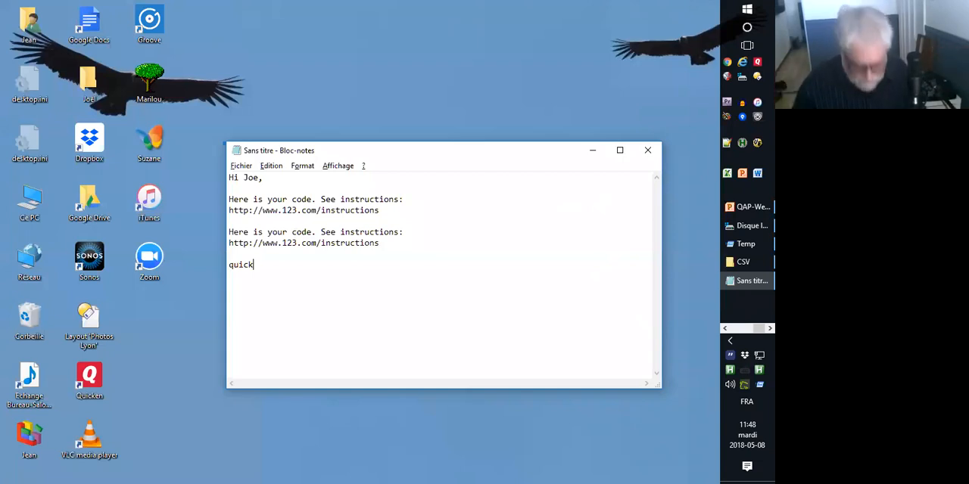
{"action": "type", "text": "accesspopuip"}
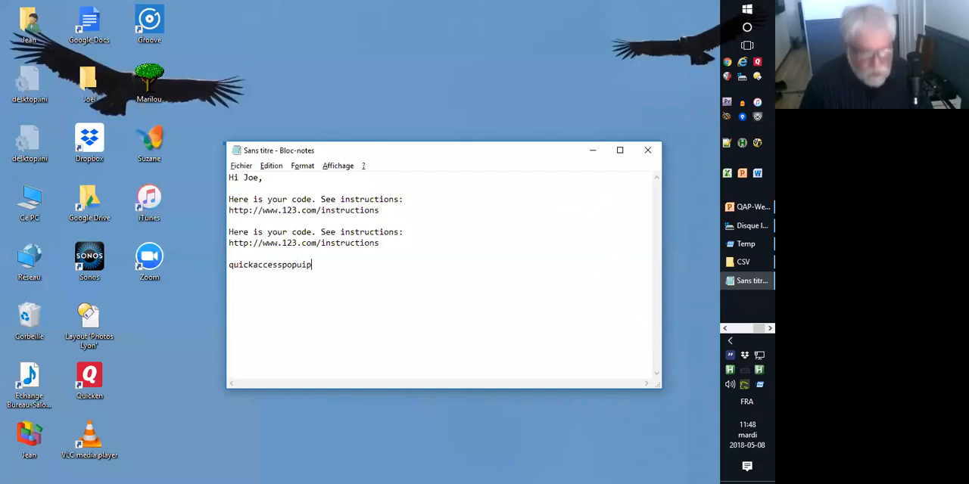
{"action": "key", "text": "BackSpace"}
{"action": "key", "text": "BackSpace"}
{"action": "type", "text": "p"}
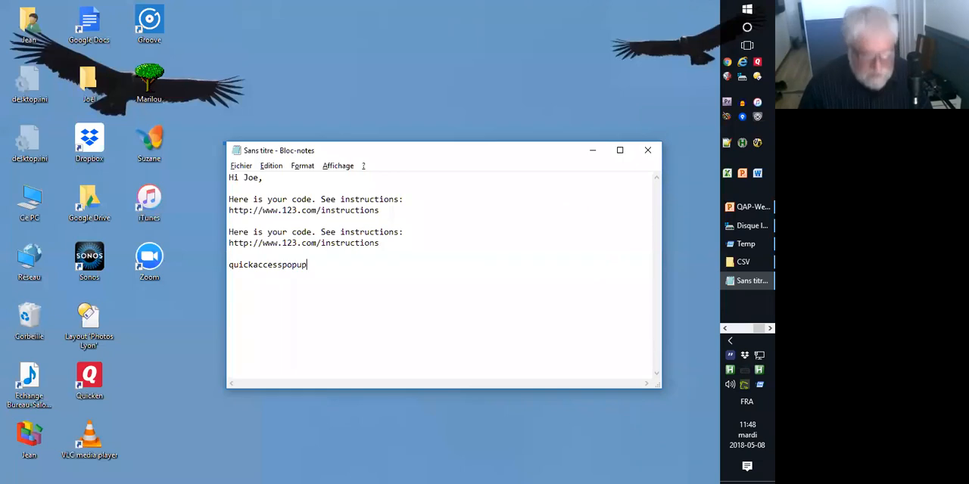
{"action": "key", "text": "Return"}
{"action": "type", "text": "Qui"}
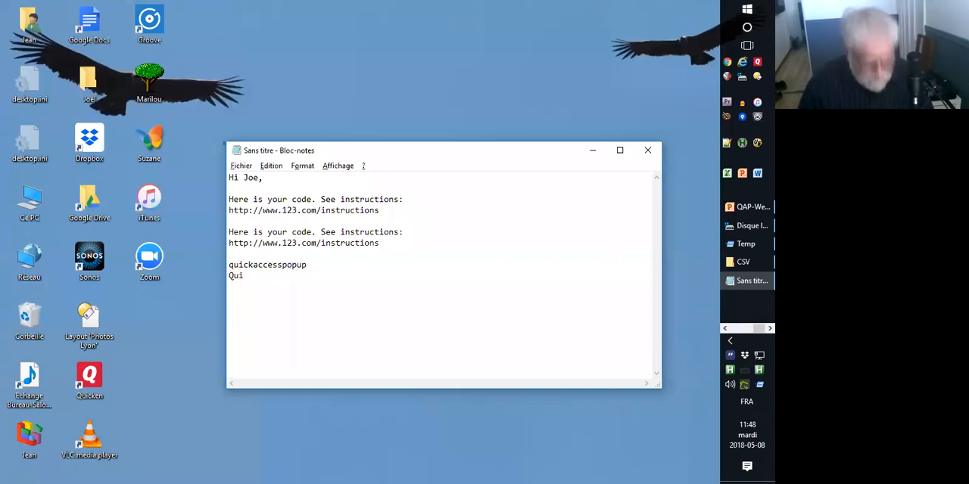
{"action": "type", "text": "ckAcessPopup"}
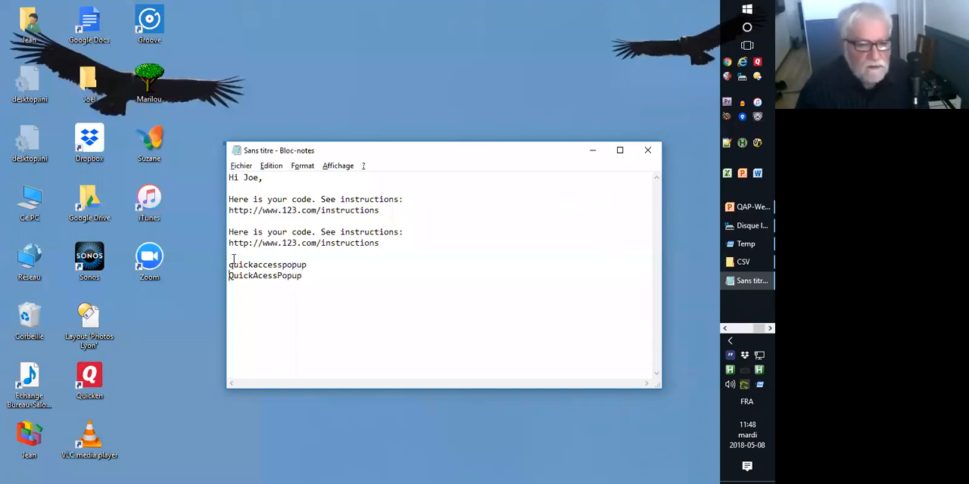
{"action": "type", "text": "c"}
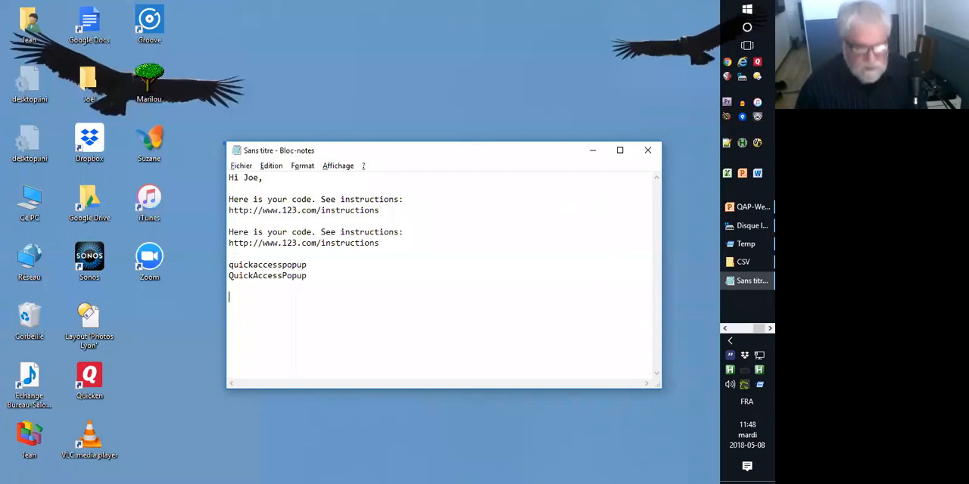
Open the settings and remove the Temp stuff live folder from the Main menu.
{"action": "middle_click", "coordinate": [266, 299]}
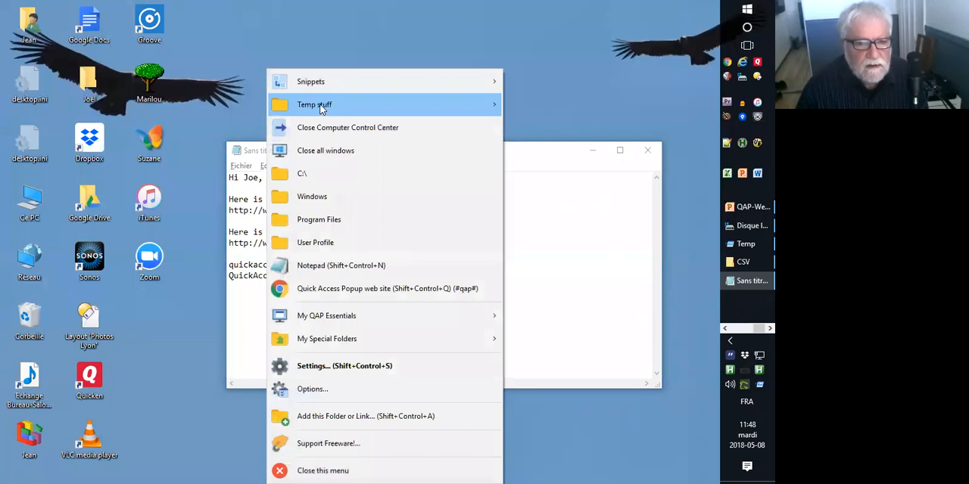
{"action": "mouse_move", "coordinate": [318, 106]}
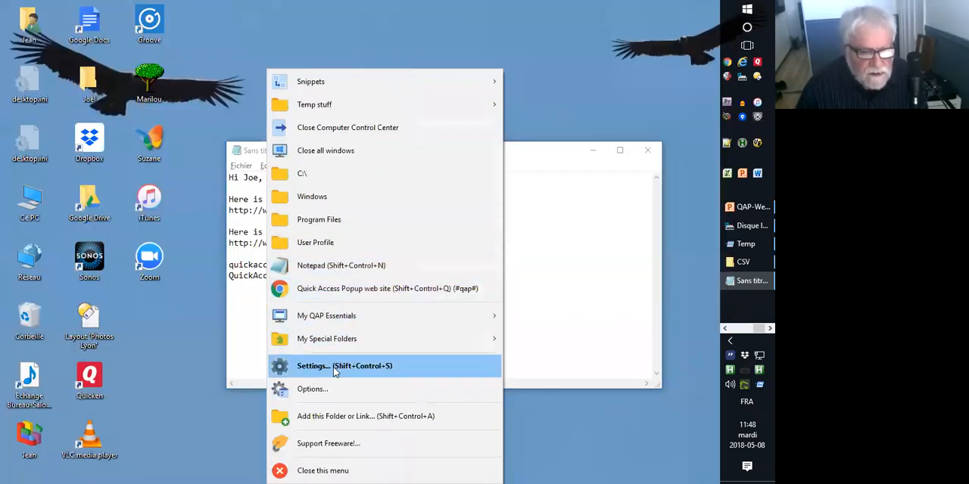
{"action": "left_click", "coordinate": [333, 367]}
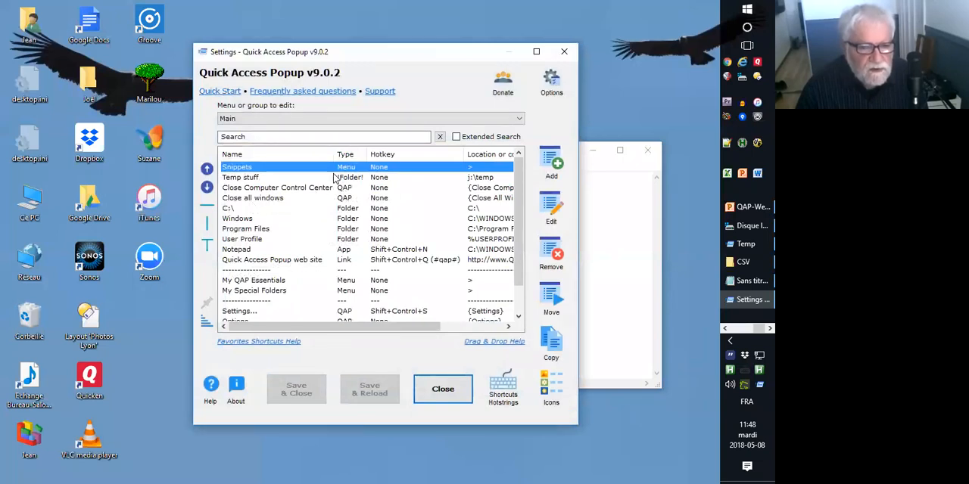
{"action": "left_click", "coordinate": [293, 178]}
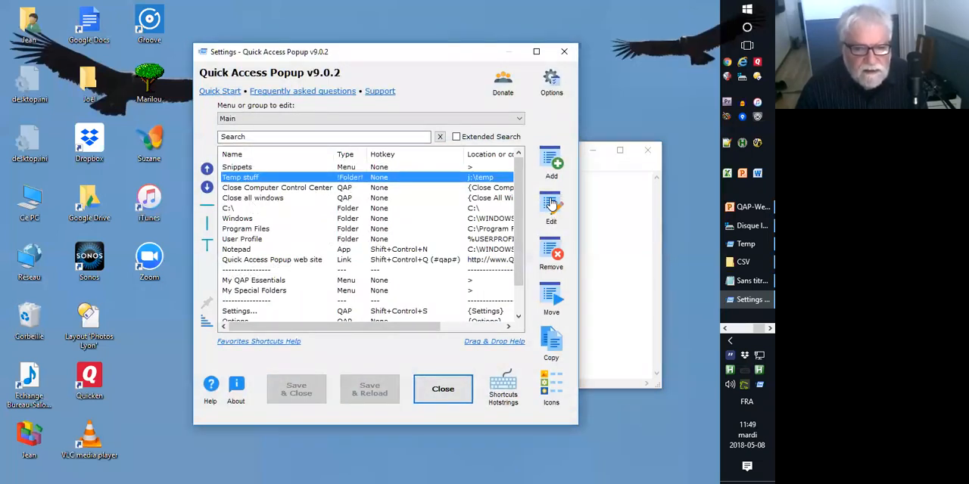
{"action": "left_click", "coordinate": [546, 258]}
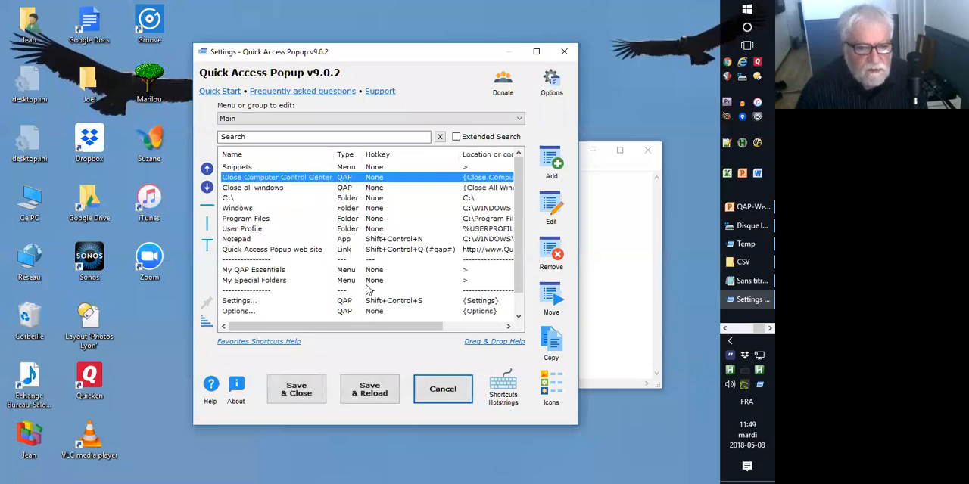
Start a new snippet favorite in the Snippets submenu and name it QuickAccessPopup.
{"action": "double_click", "coordinate": [242, 168]}
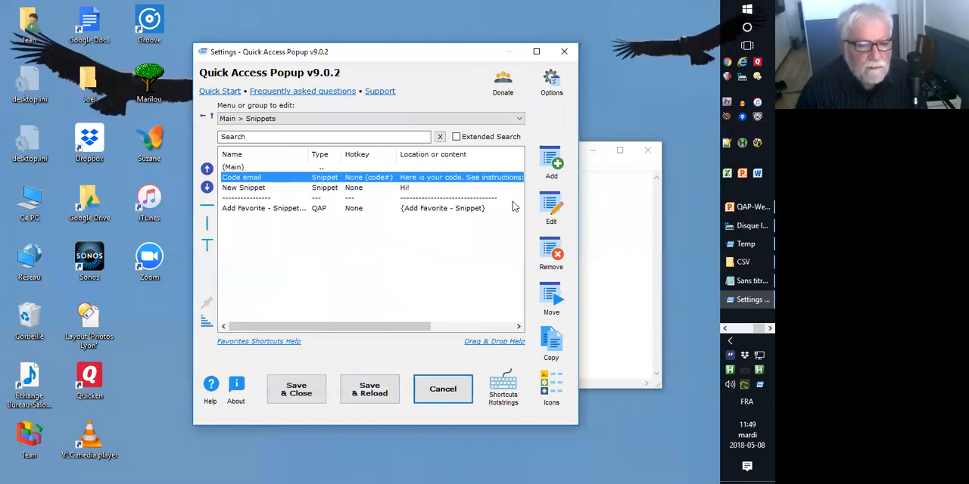
{"action": "left_click", "coordinate": [553, 160]}
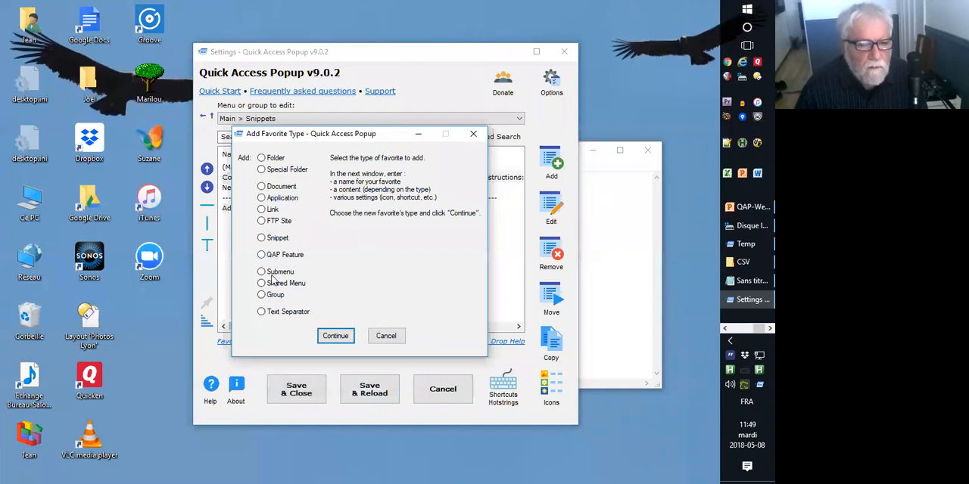
{"action": "double_click", "coordinate": [274, 238]}
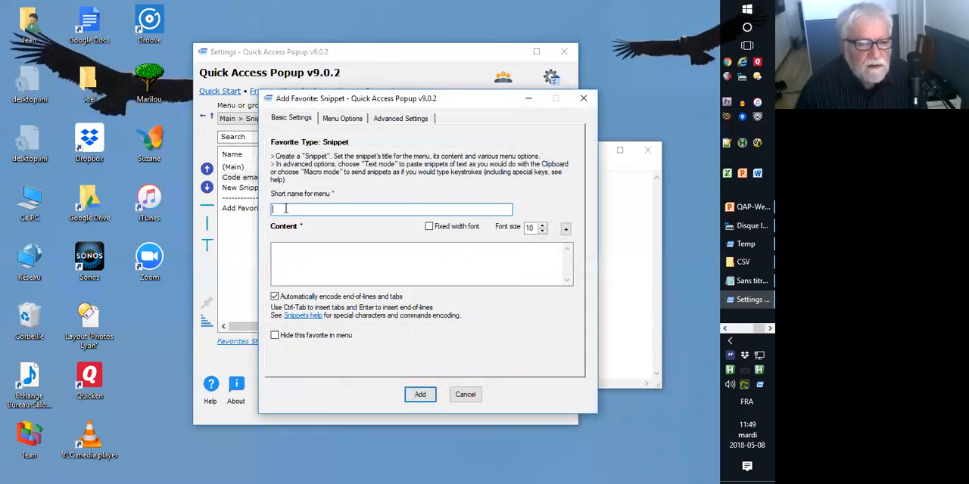
{"action": "type", "text": "Quic"}
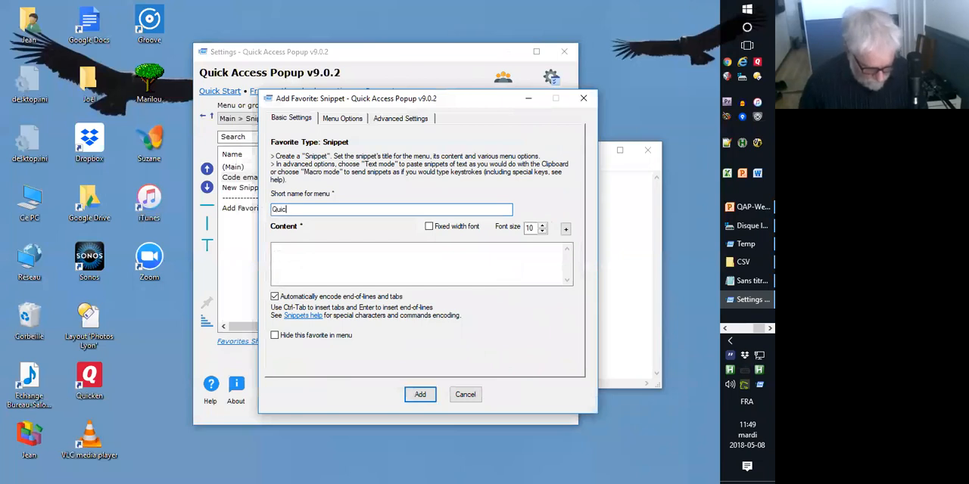
{"action": "type", "text": "kAccessPopup"}
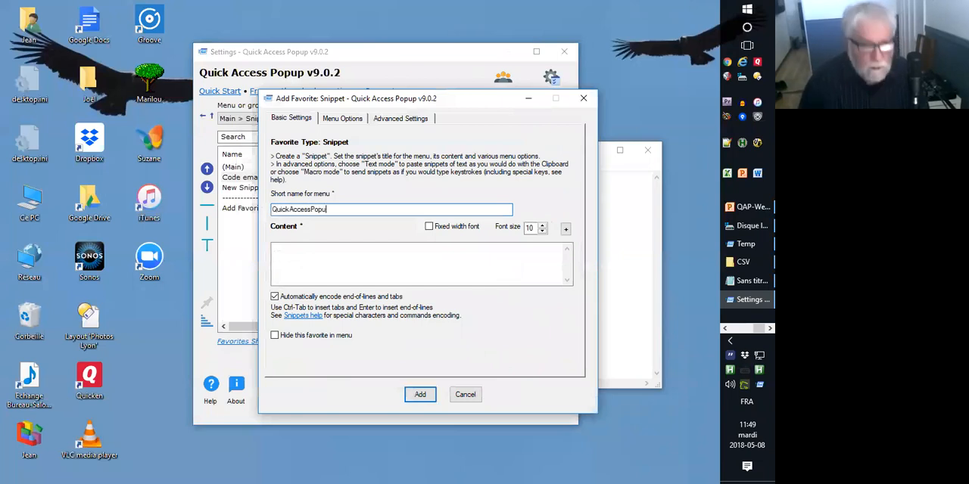
Reuse the short name QuickAccessPopup as the snippet's content and add the snippet to the submenu.
{"action": "key", "text": "ctrl+a"}
{"action": "key", "text": "ctrl+c"}
{"action": "type", "text": "#"}
{"action": "key", "text": "Tab"}
{"action": "key", "text": "Tab"}
{"action": "key", "text": "shift+Tab"}
{"action": "key", "text": "shift+Tab"}
{"action": "key", "text": "ctrl+v"}
{"action": "key", "text": "Tab"}
{"action": "key", "text": "Tab"}
{"action": "key", "text": "Tab"}
{"action": "key", "text": "Tab"}
{"action": "key", "text": "ctrl+v"}
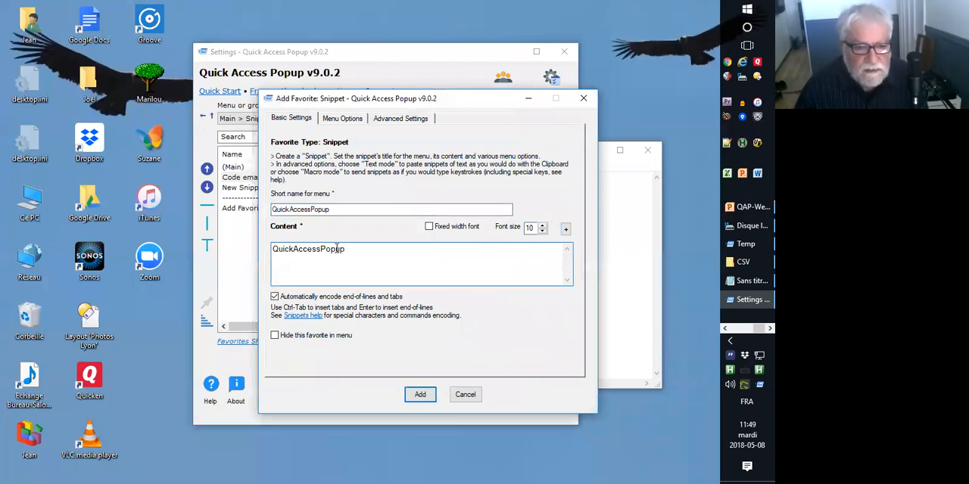
{"action": "left_click", "coordinate": [418, 395]}
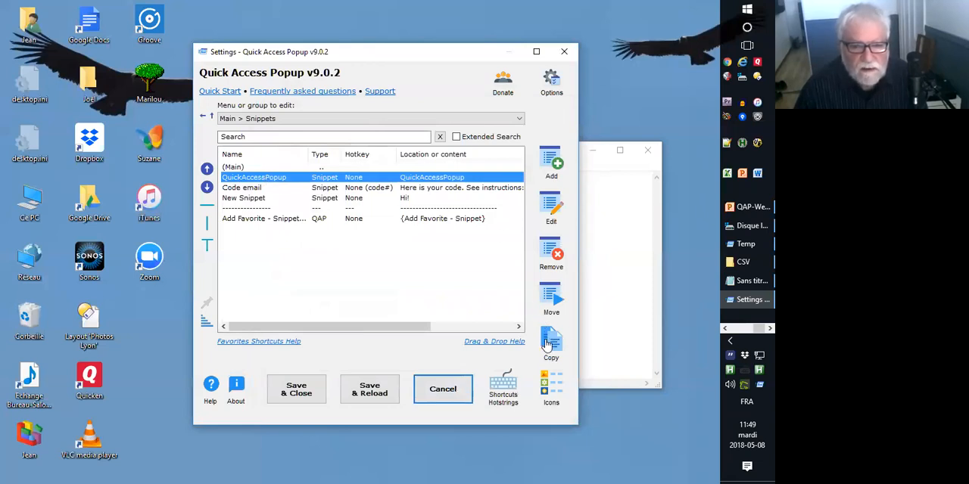
Copy the QuickAccessPopup snippet as "quickaccesspopup lower" with the all-lowercase content quickaccesspopup.
{"action": "left_click", "coordinate": [552, 342]}
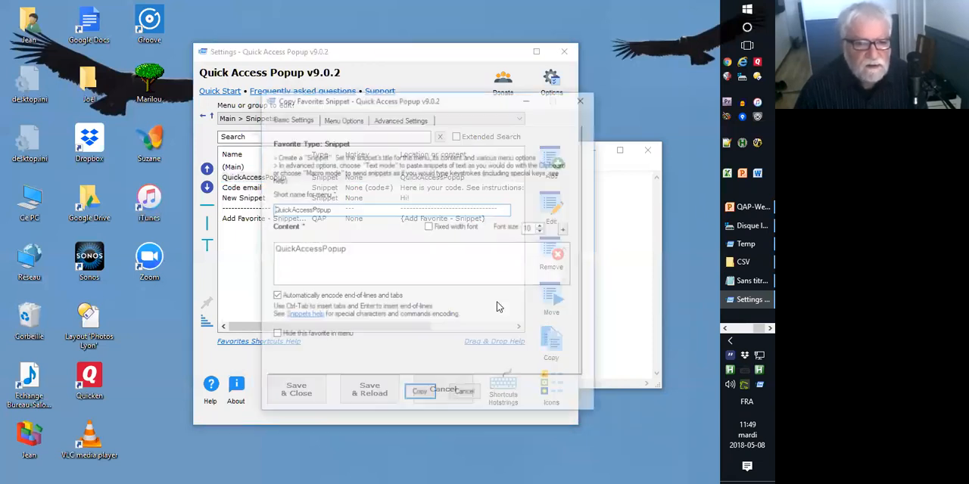
{"action": "left_click", "coordinate": [274, 210]}
{"action": "type", "text": "a"}
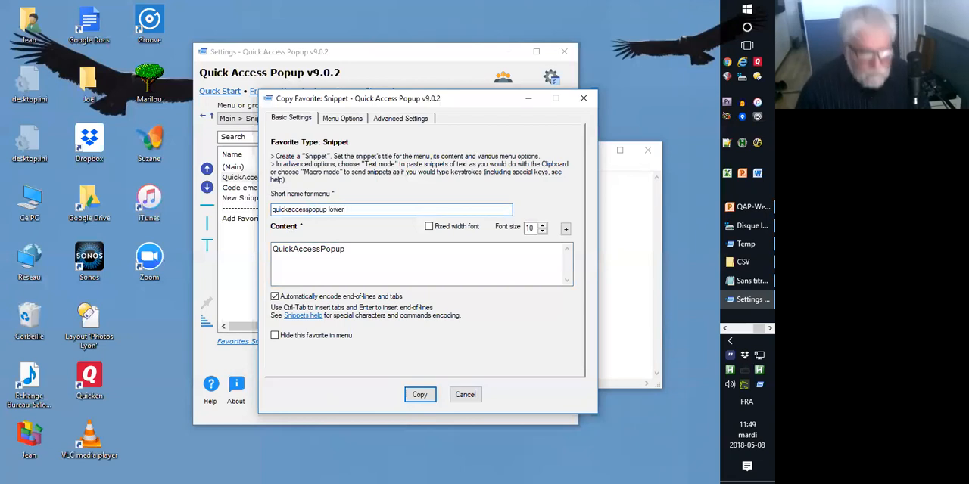
{"action": "left_click", "coordinate": [358, 252]}
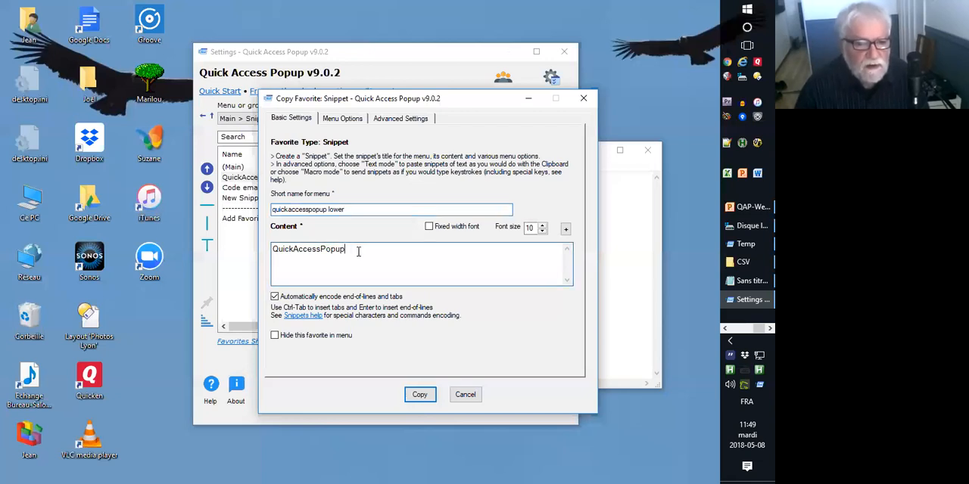
{"action": "type", "text": "p"}
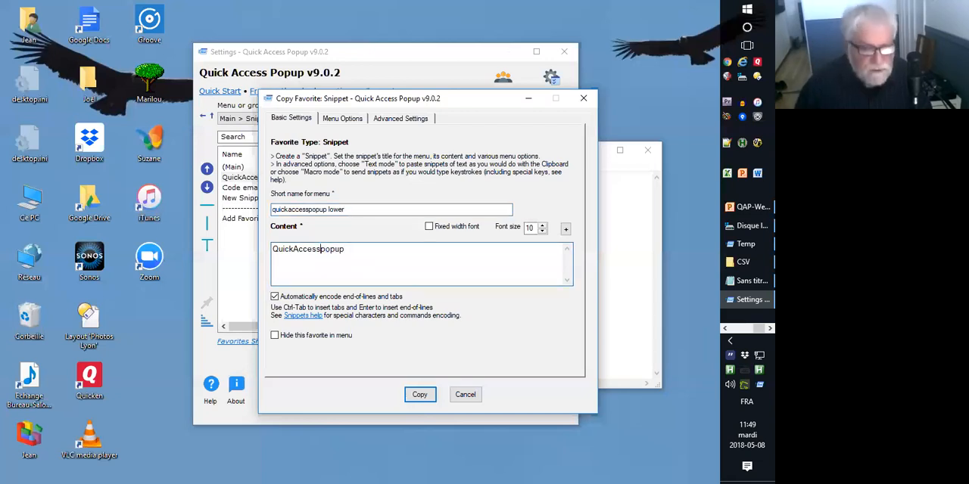
{"action": "type", "text": "a"}
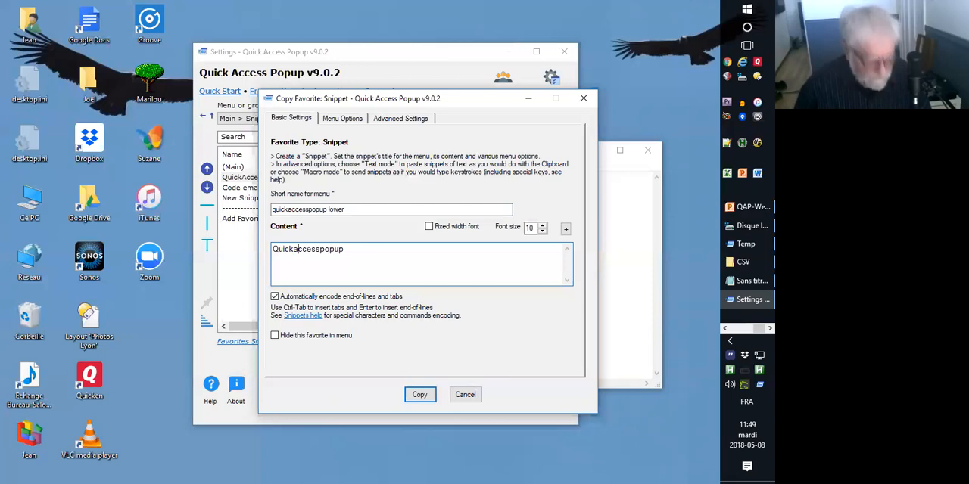
{"action": "type", "text": "q"}
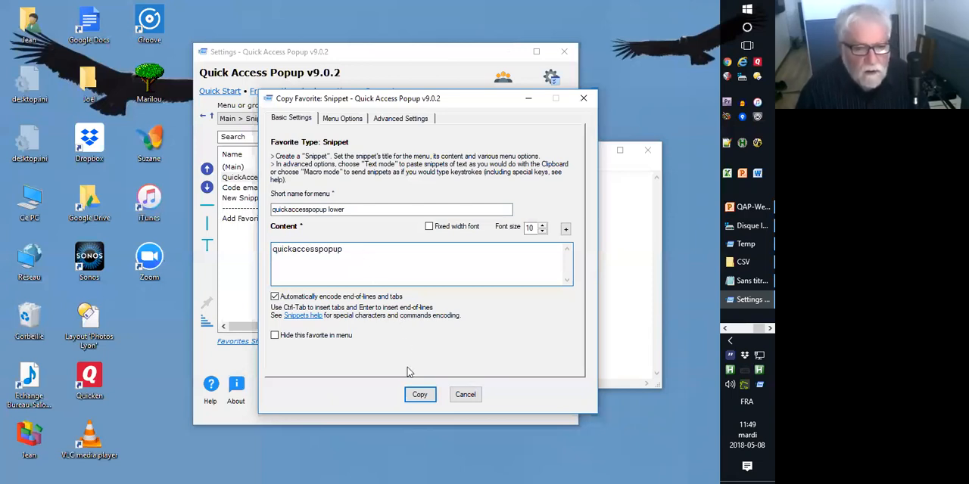
{"action": "left_click", "coordinate": [419, 395]}
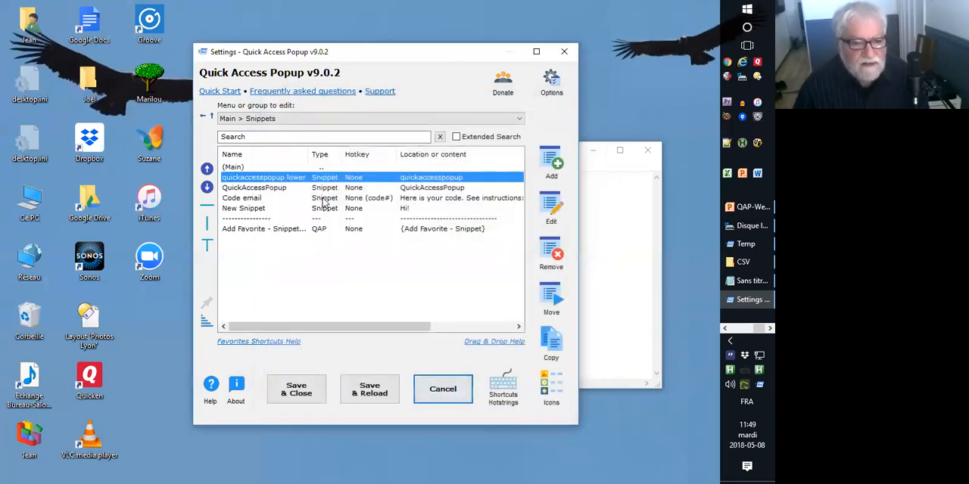
Open the QuickAccessPopup snippet for editing and show its shortcut and hotstring settings.
{"action": "double_click", "coordinate": [318, 188]}
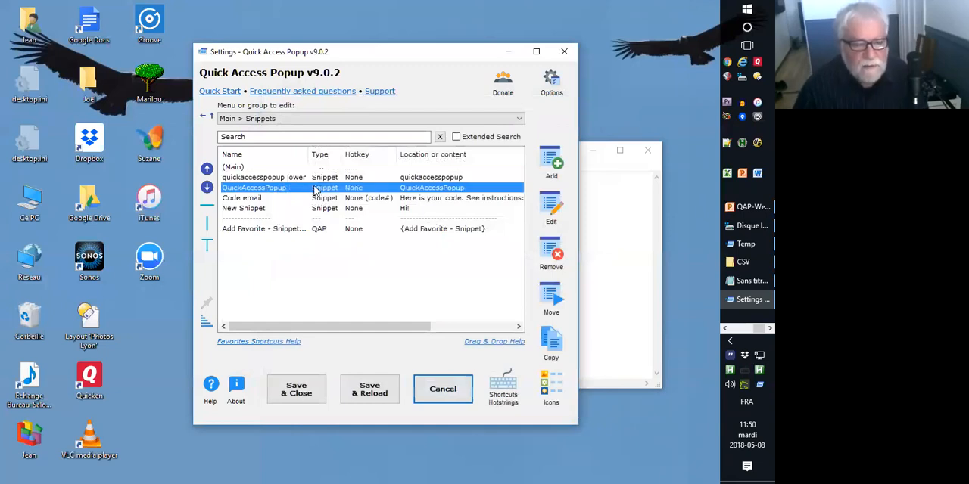
{"action": "left_click", "coordinate": [340, 118]}
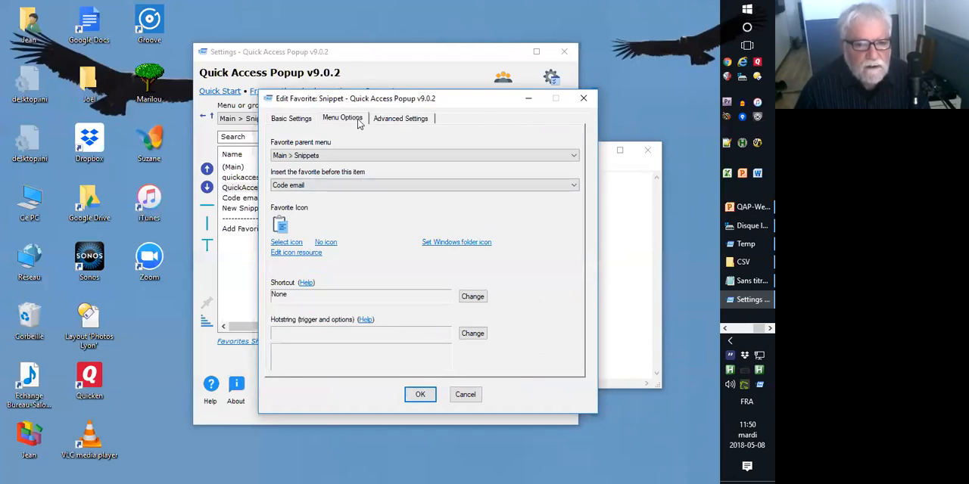
{"action": "left_click", "coordinate": [470, 333]}
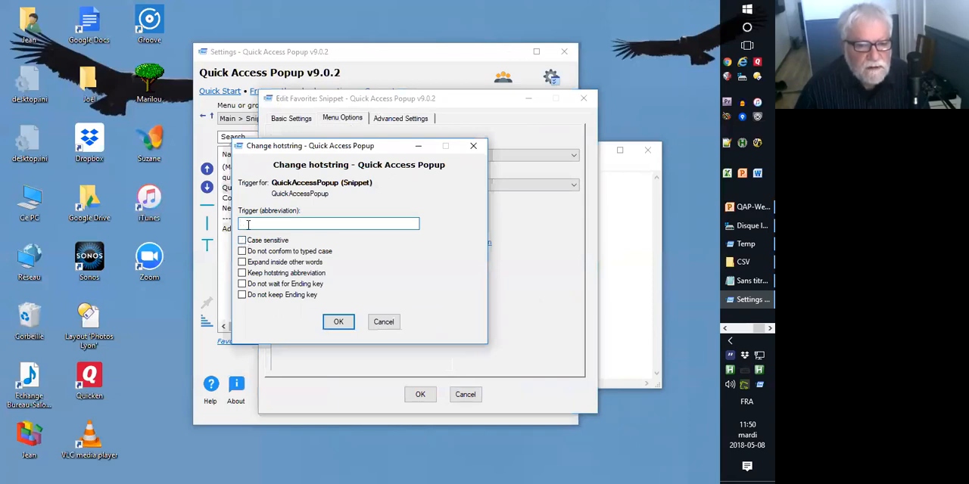
{"action": "type", "text": "qa"}
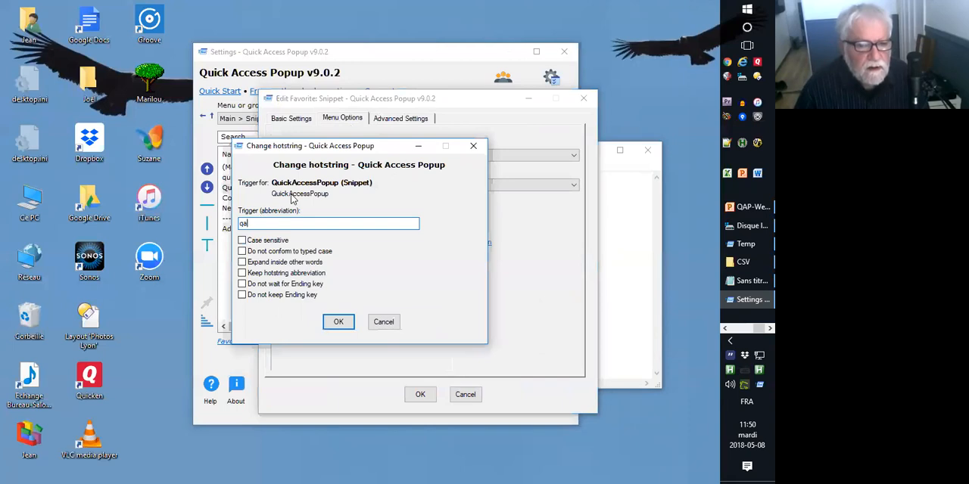
{"action": "left_click_drag", "start_coordinate": [313, 155], "coordinate": [377, 169]}
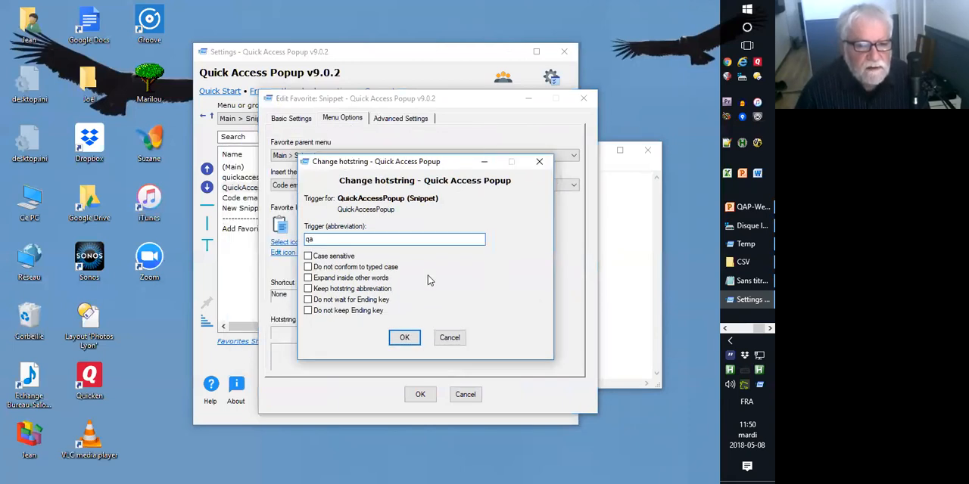
{"action": "left_click", "coordinate": [450, 335]}
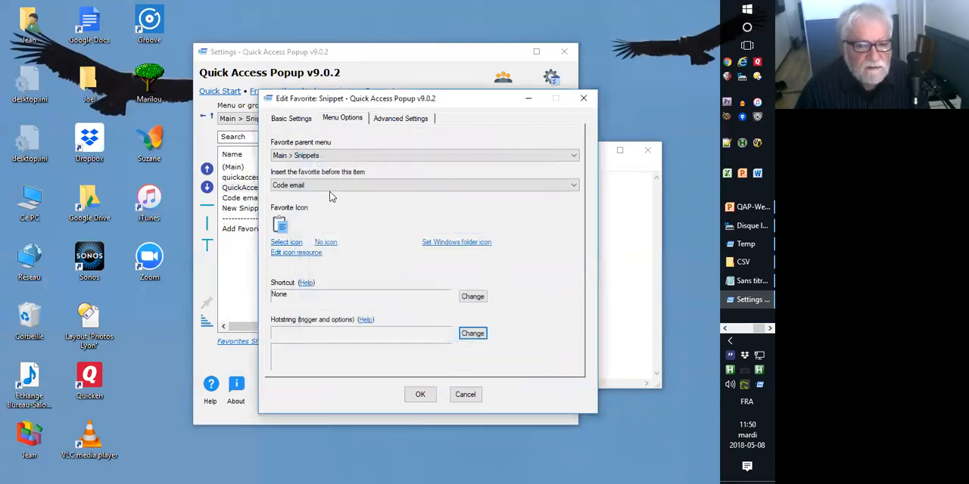
{"action": "left_click", "coordinate": [301, 120]}
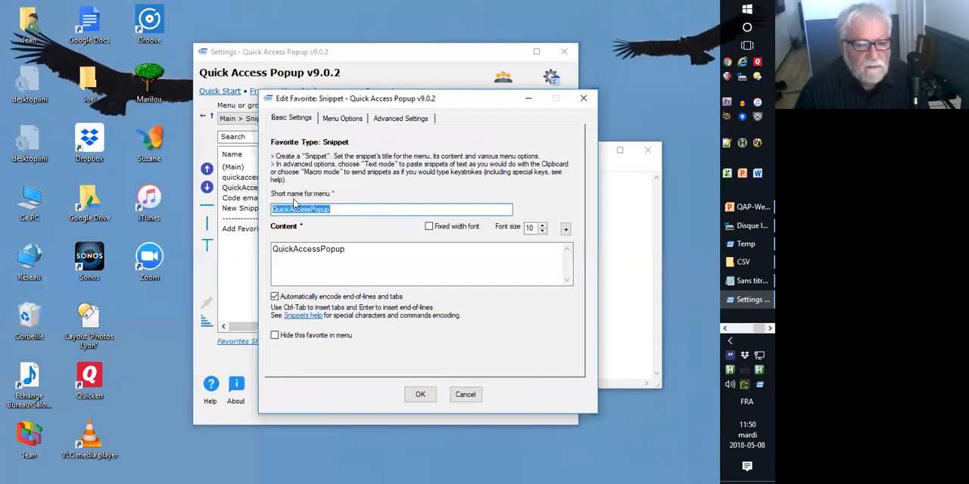
{"action": "left_click", "coordinate": [353, 119]}
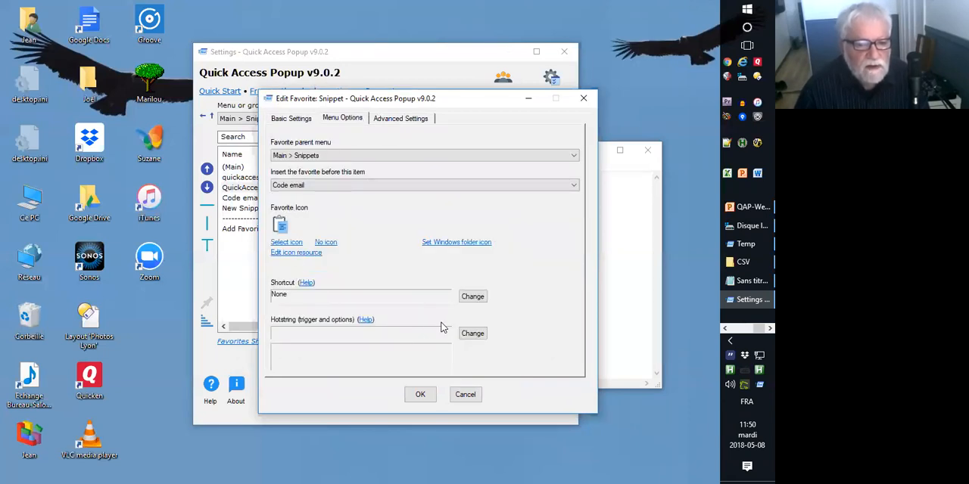
Assign the hotstring trigger Qa with the Case sensitive option to the QuickAccessPopup snippet and accept the edit.
{"action": "left_click", "coordinate": [472, 333]}
{"action": "type", "text": "Qa"}
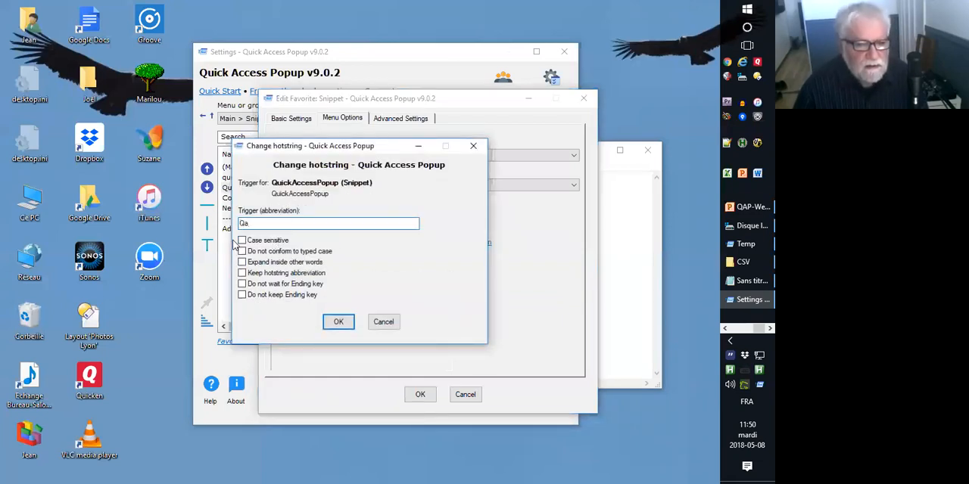
{"action": "left_click", "coordinate": [241, 240]}
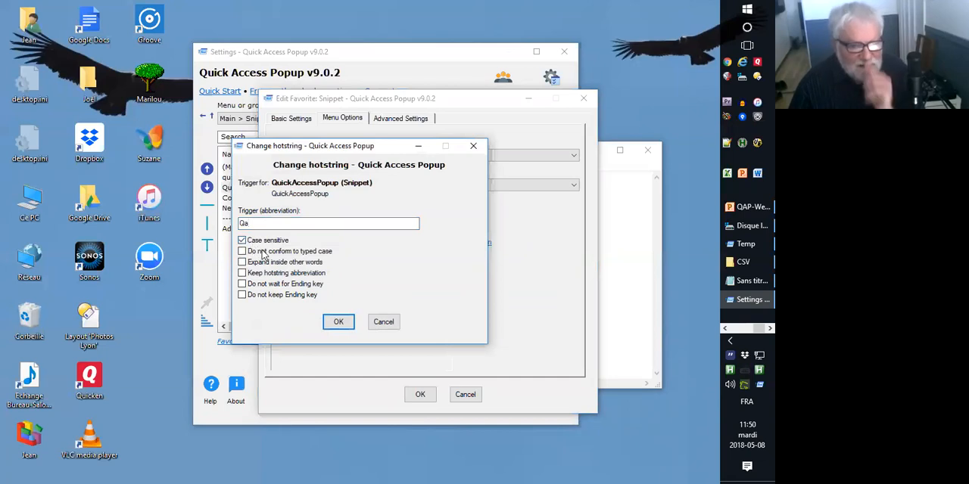
{"action": "left_click", "coordinate": [336, 324]}
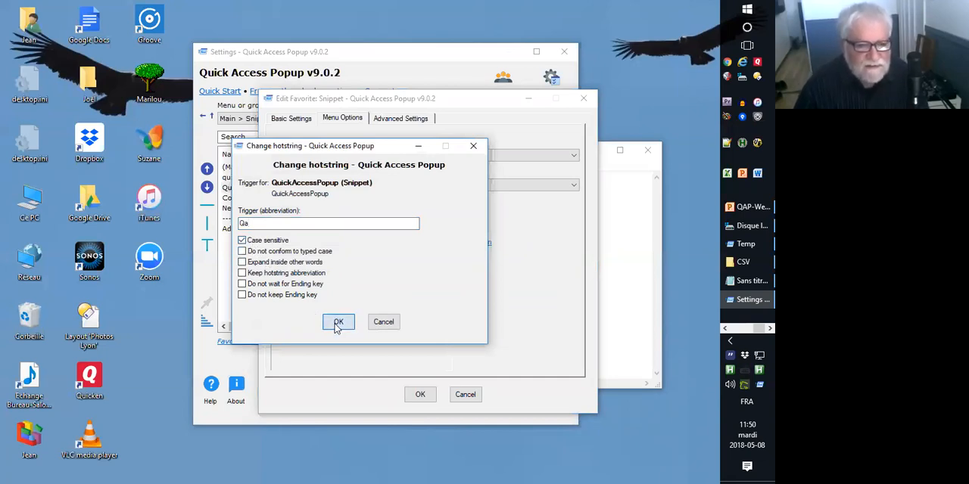
{"action": "left_click", "coordinate": [420, 396]}
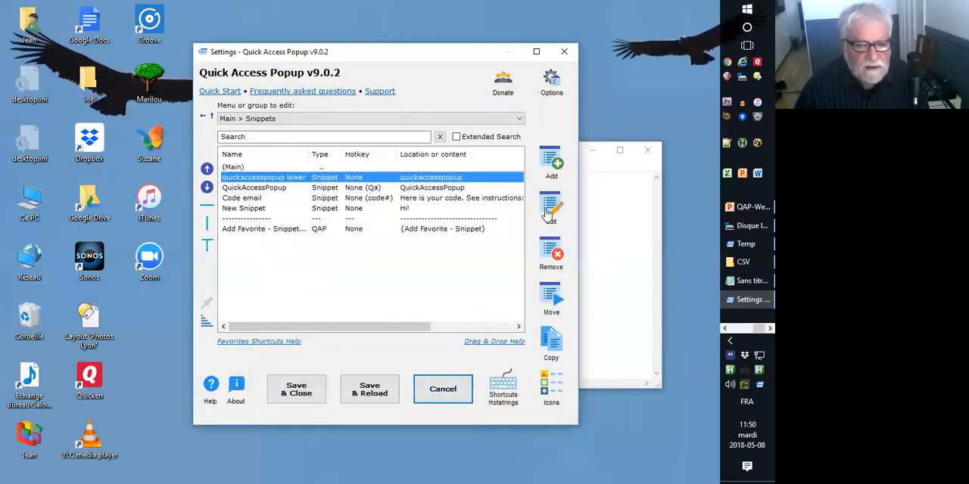
Assign the case-sensitive hotstring trigger qa to the "quickaccesspopup lower" snippet, then save and reload the settings.
{"action": "double_click", "coordinate": [330, 178]}
{"action": "left_click", "coordinate": [354, 119]}
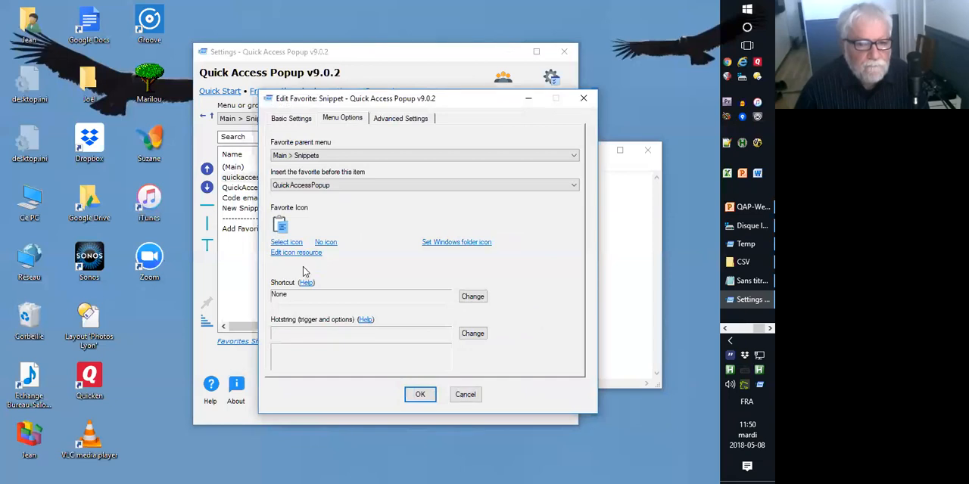
{"action": "left_click", "coordinate": [471, 333]}
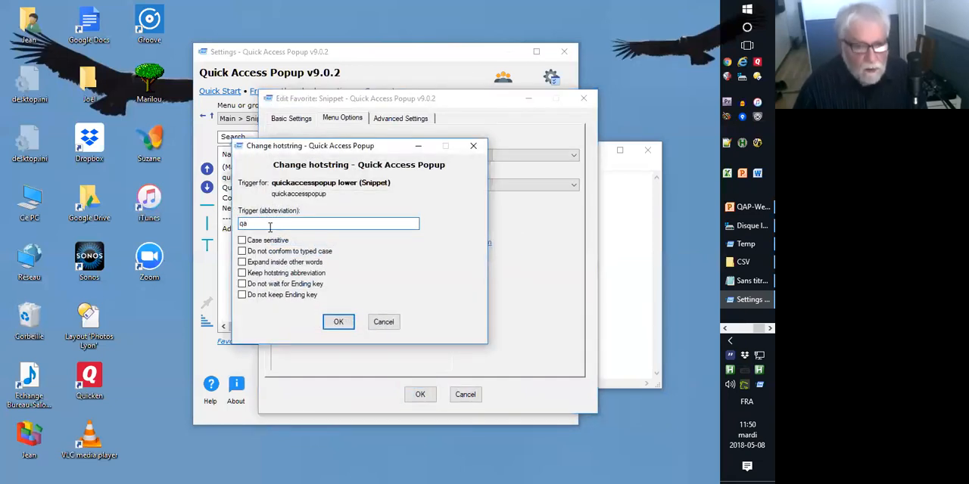
{"action": "left_click", "coordinate": [244, 241]}
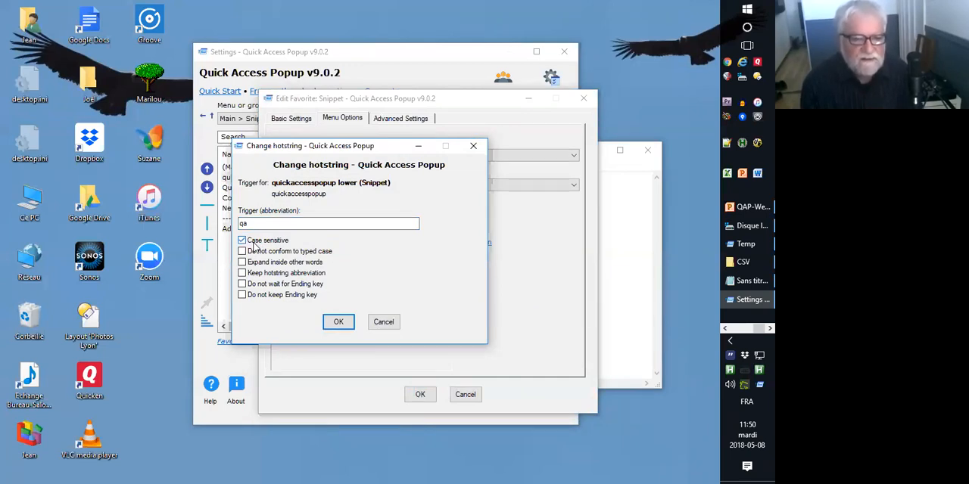
{"action": "double_click", "coordinate": [241, 223]}
{"action": "left_click", "coordinate": [255, 224]}
{"action": "left_click", "coordinate": [338, 323]}
{"action": "left_click", "coordinate": [420, 394]}
{"action": "left_click", "coordinate": [370, 389]}
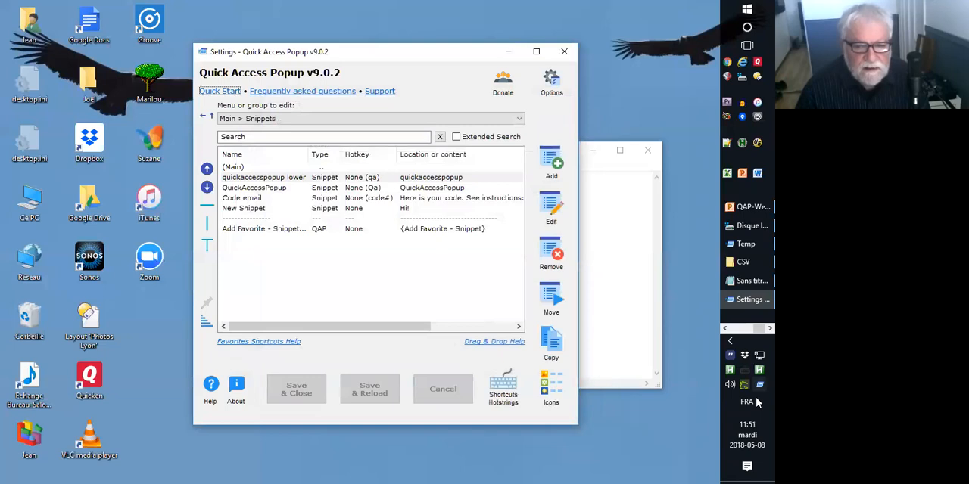
Restart Quick Access Popup and try the triggers qa# and Qa# on new lines in the Notepad document.
{"action": "right_click", "coordinate": [759, 384]}
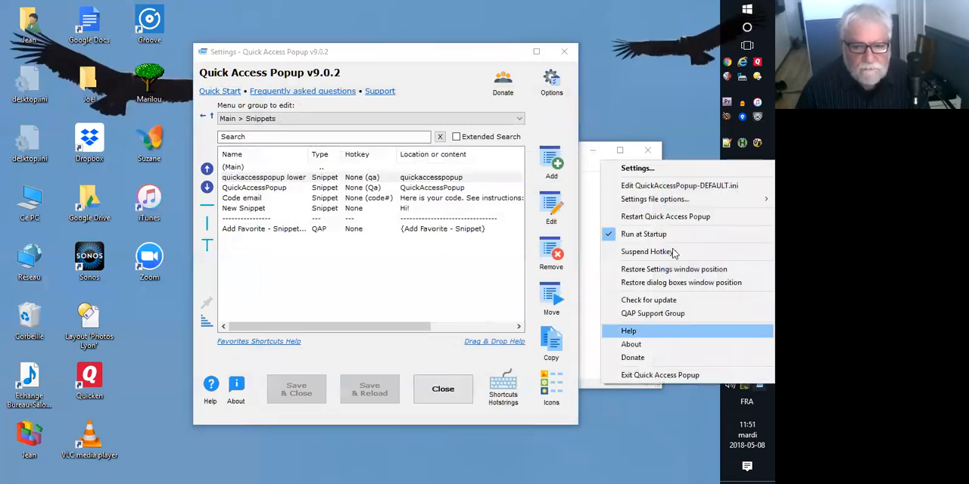
{"action": "left_click", "coordinate": [658, 216]}
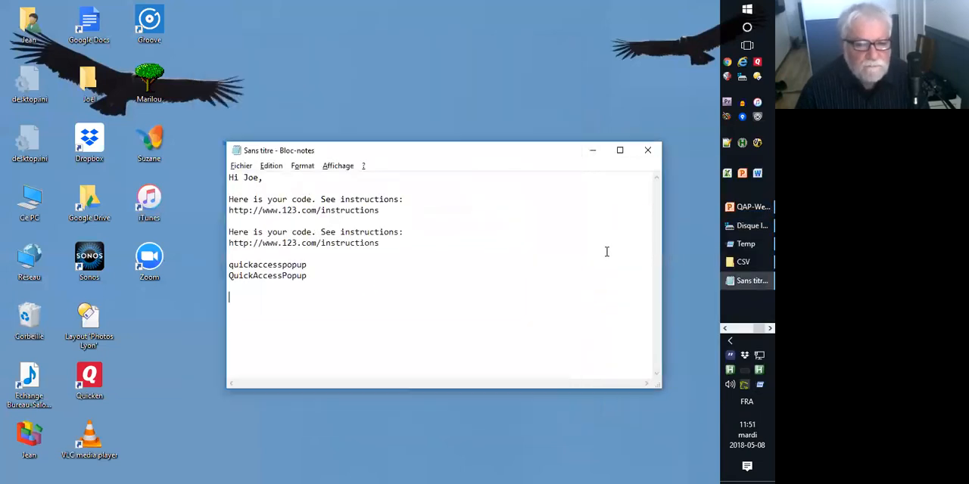
{"action": "key", "text": "Return"}
{"action": "key", "text": "Return"}
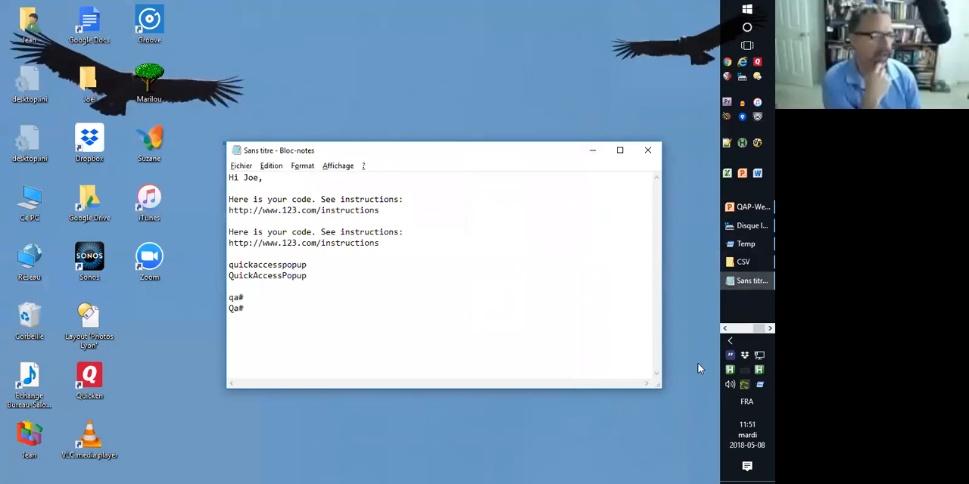
Change the hotstring trigger of the "quickaccesspopup lower" snippet to qa# and accept the edit.
{"action": "left_click", "coordinate": [755, 384]}
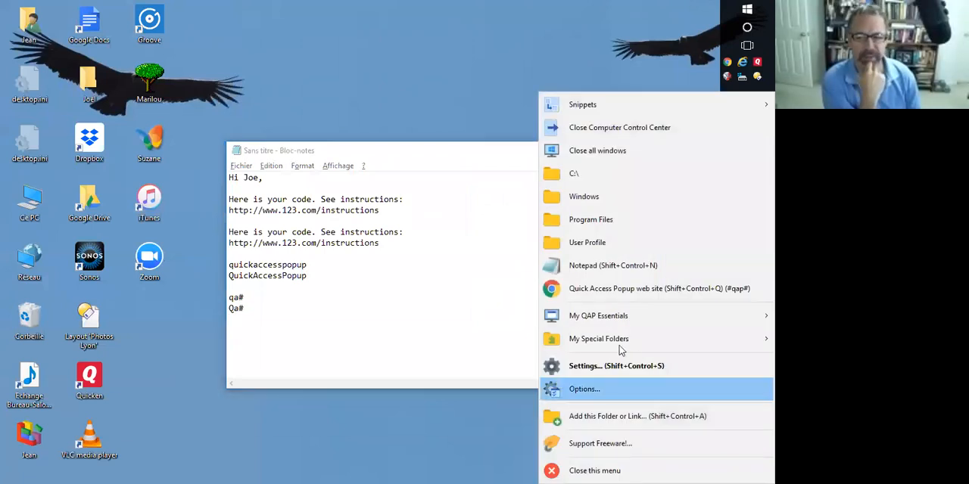
{"action": "left_click", "coordinate": [598, 366]}
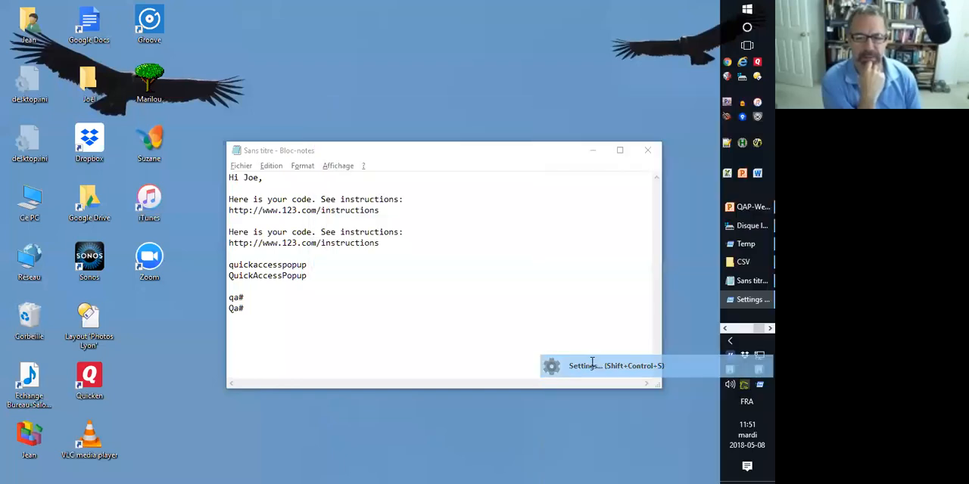
{"action": "double_click", "coordinate": [265, 168]}
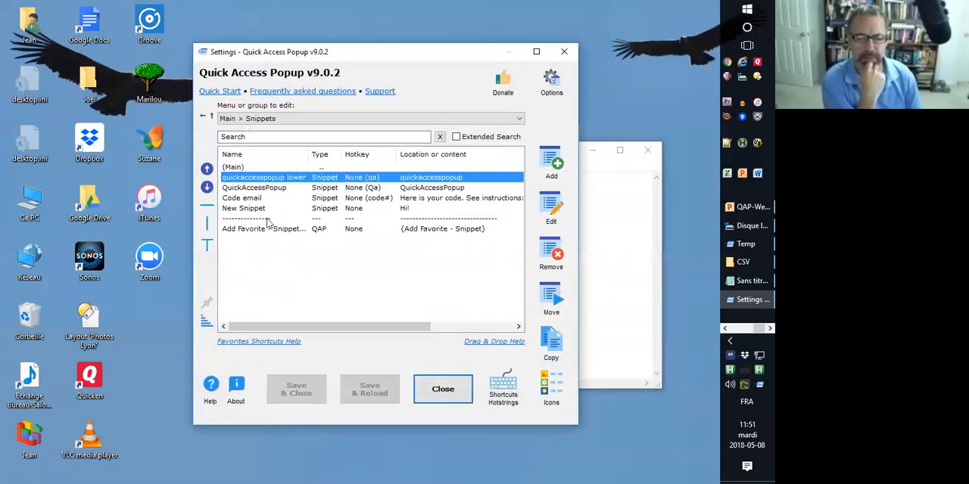
{"action": "double_click", "coordinate": [338, 181]}
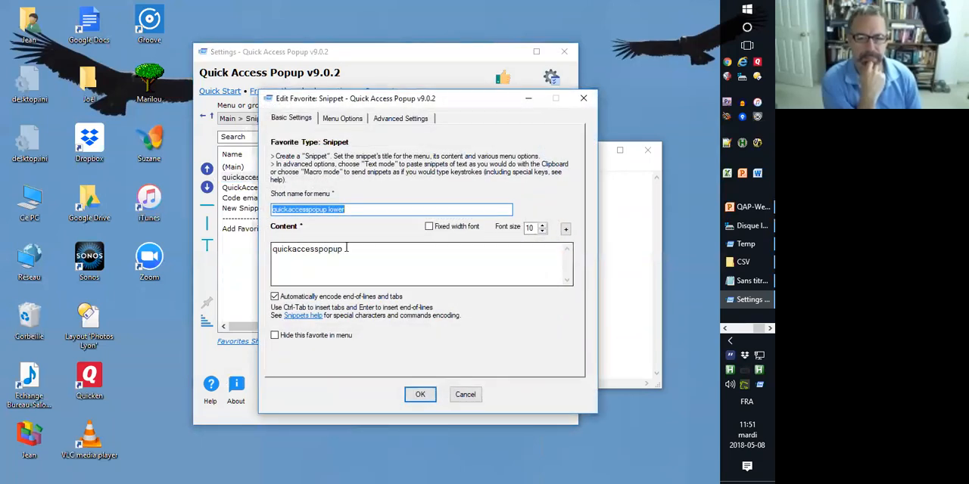
{"action": "left_click", "coordinate": [352, 119]}
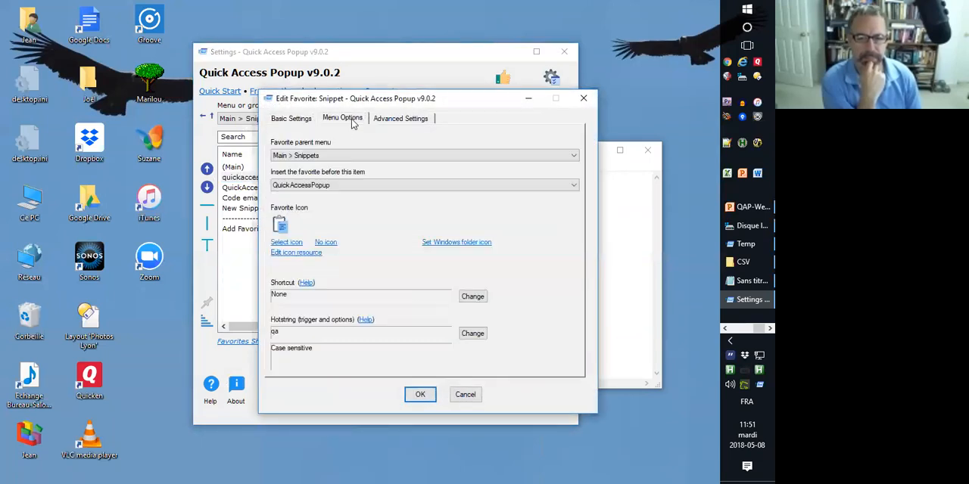
{"action": "left_click", "coordinate": [470, 334]}
{"action": "left_click", "coordinate": [270, 222]}
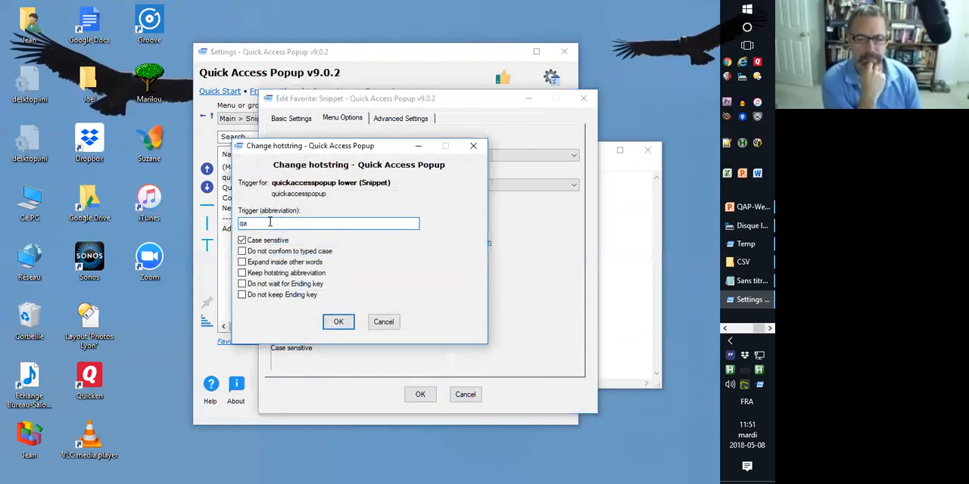
{"action": "type", "text": "#"}
{"action": "left_click", "coordinate": [337, 322]}
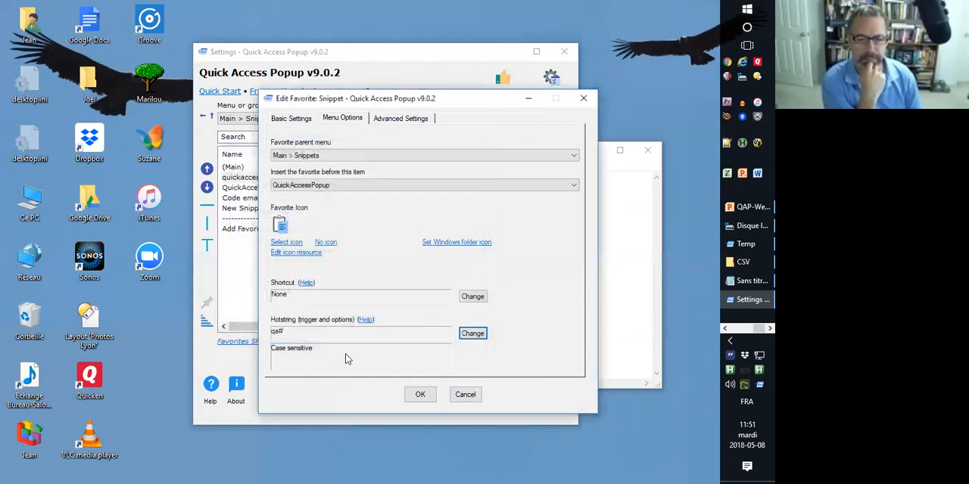
{"action": "left_click", "coordinate": [420, 394]}
Change the hotstring trigger of the QuickAccessPopup snippet to Qa#, then save and reload the settings.
{"action": "double_click", "coordinate": [262, 189]}
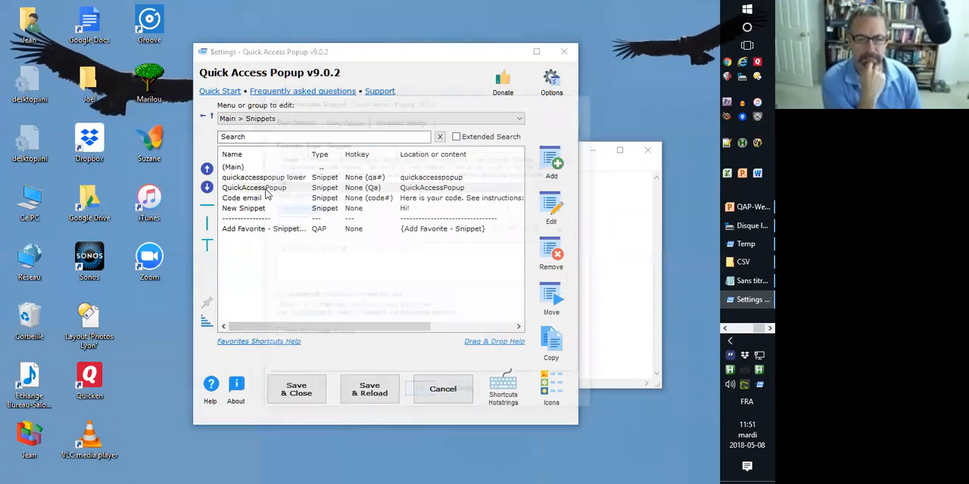
{"action": "left_click", "coordinate": [342, 119]}
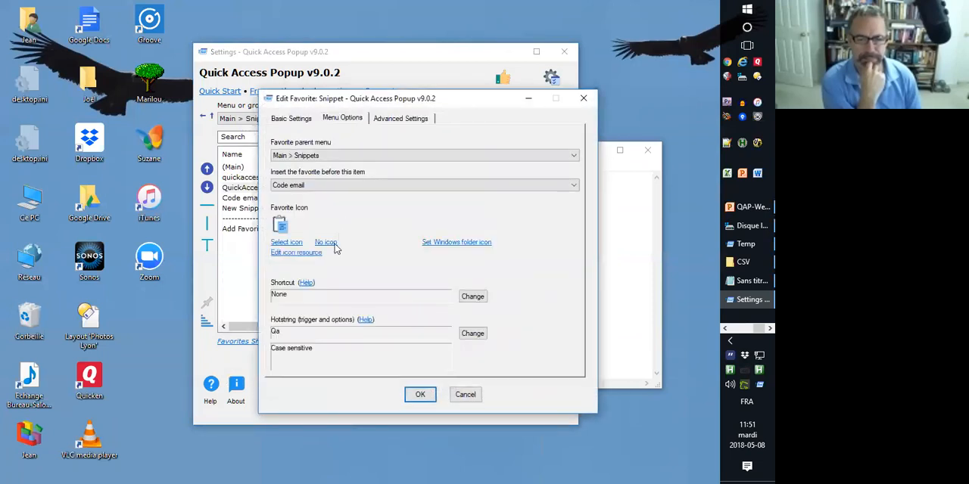
{"action": "left_click", "coordinate": [471, 334]}
{"action": "type", "text": "Qa#"}
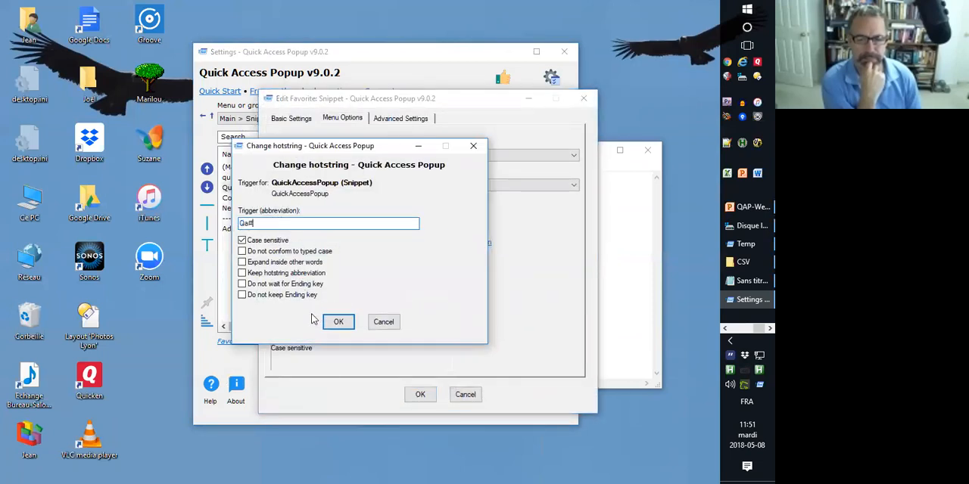
{"action": "left_click", "coordinate": [335, 323]}
{"action": "left_click", "coordinate": [418, 395]}
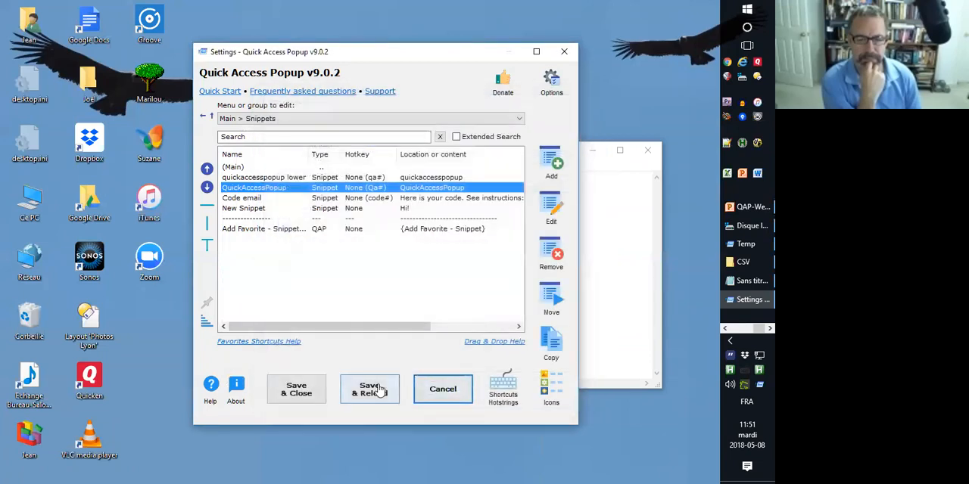
{"action": "left_click", "coordinate": [370, 391]}
Restart Quick Access Popup and clear all text from the Notepad document.
{"action": "right_click", "coordinate": [759, 387]}
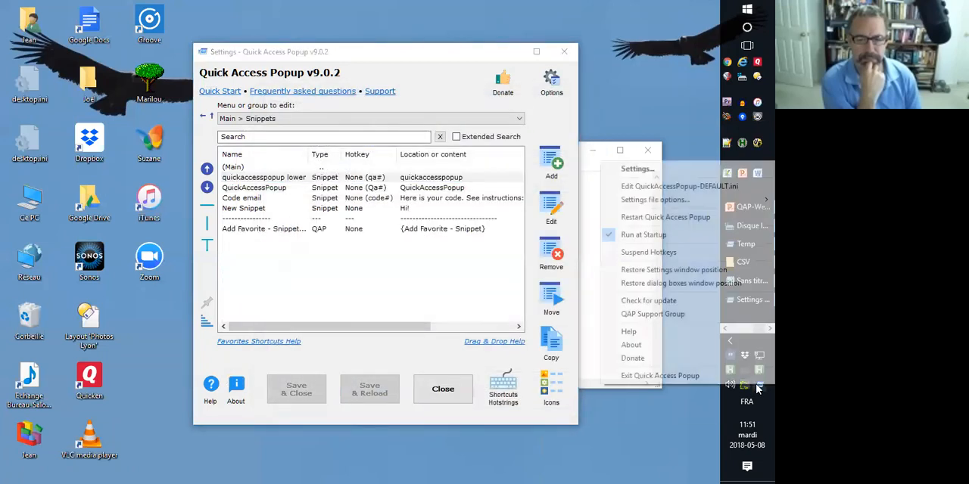
{"action": "left_click", "coordinate": [693, 217]}
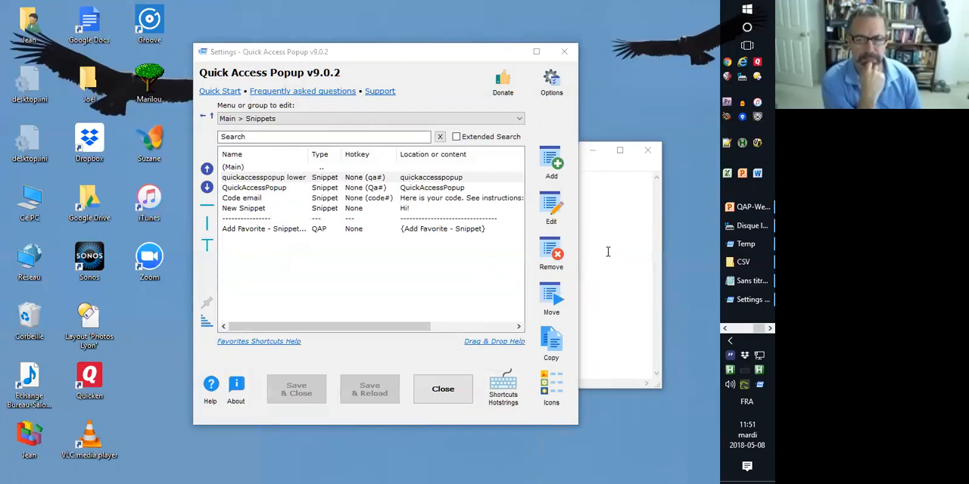
{"action": "key", "text": "ctrl+a"}
{"action": "key", "text": "Delete"}
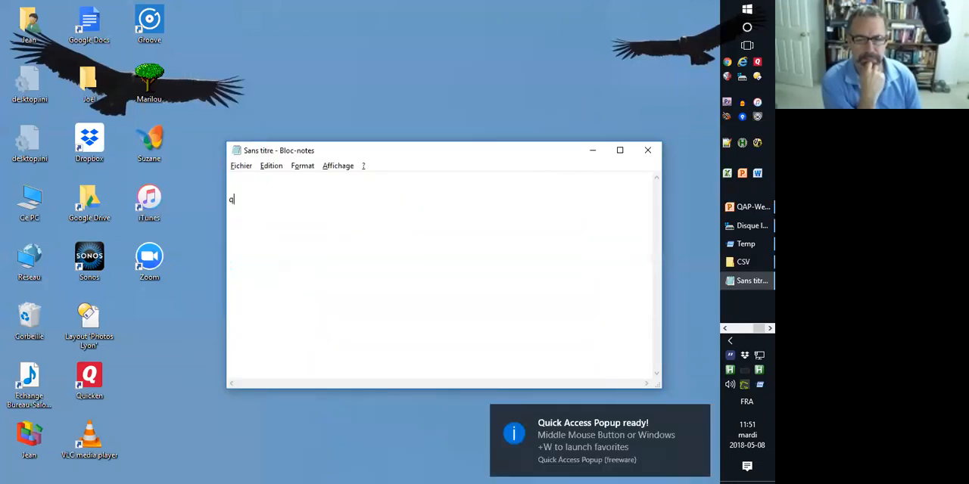
Expand the qa# and Qa# hotstrings on two separate lines in Notepad.
{"action": "type", "text": "qa#"}
{"action": "key", "text": "space"}
{"action": "key", "text": "Return"}
{"action": "type", "text": "Q"}
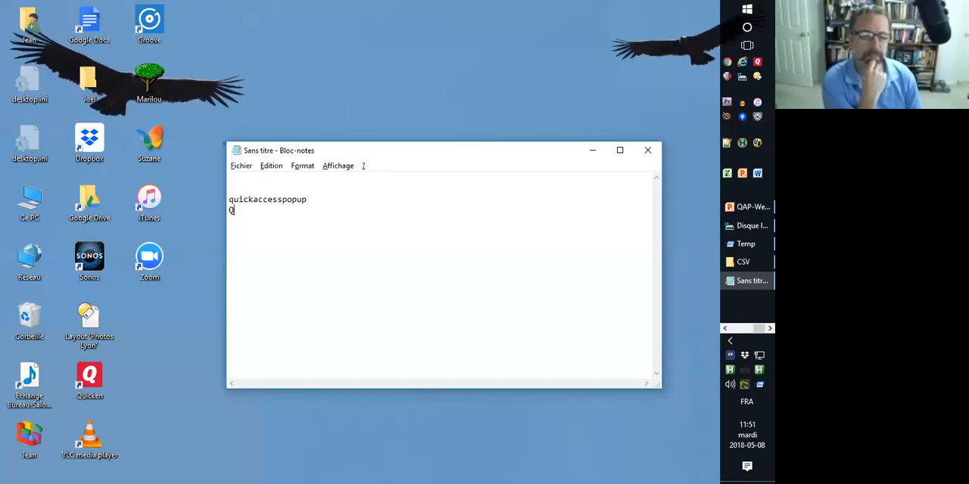
{"action": "type", "text": "a"}
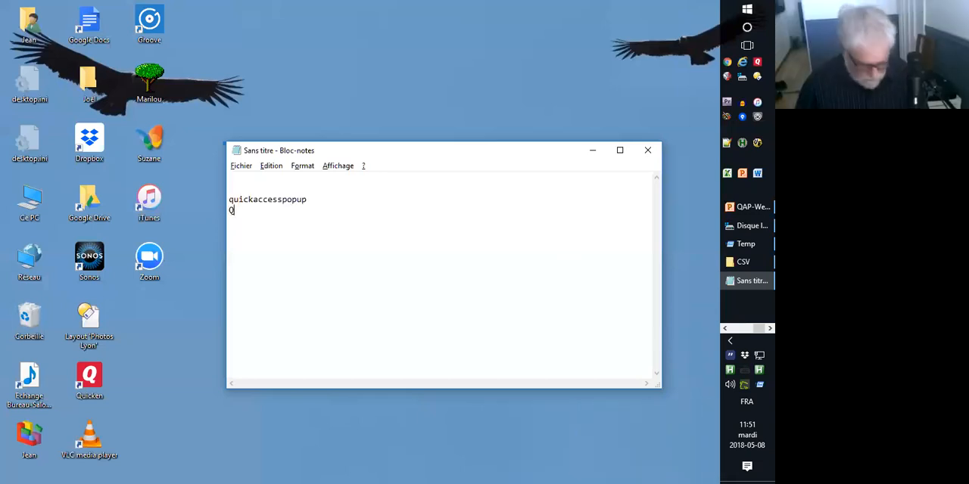
{"action": "type", "text": "#"}
{"action": "key", "text": "Return"}
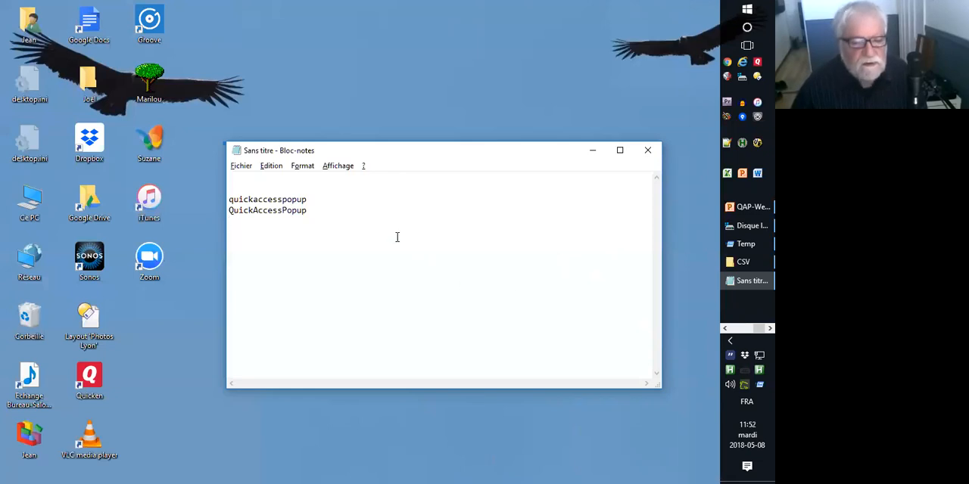
Reopen the Quick Access Popup settings and show the contents of the Snippets submenu.
{"action": "middle_click", "coordinate": [337, 240]}
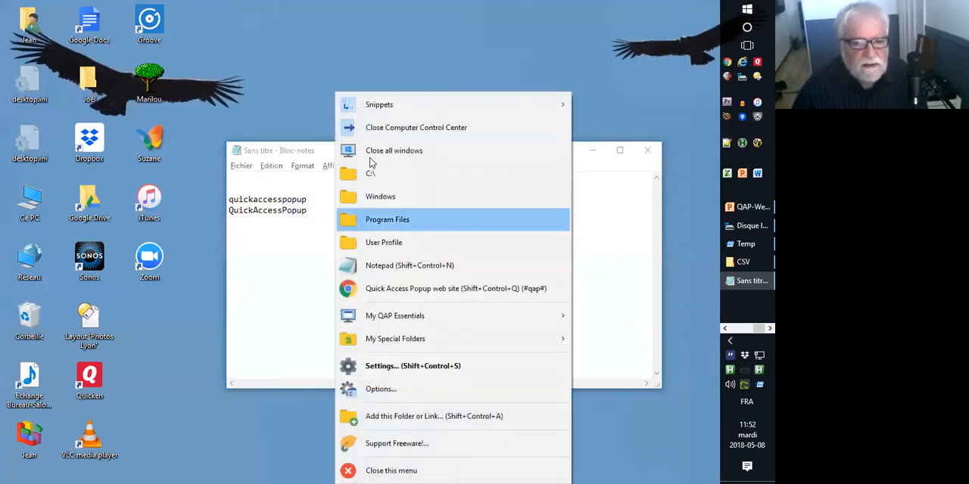
{"action": "left_click", "coordinate": [389, 369]}
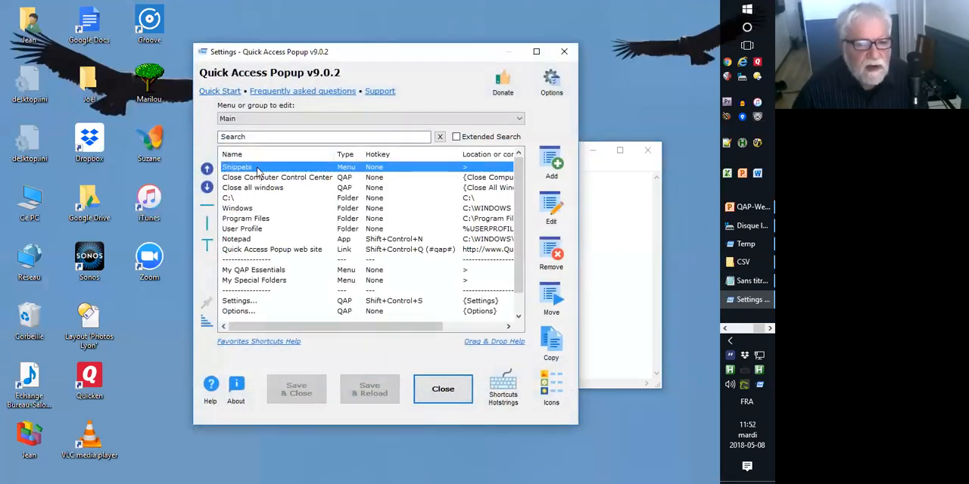
{"action": "double_click", "coordinate": [258, 168]}
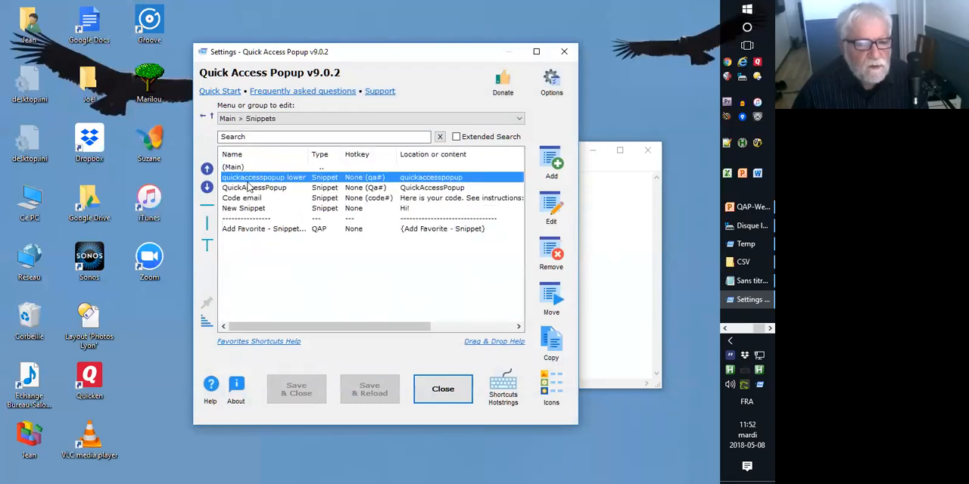
Try the Keep hotstring abbreviation and Do not wait for Ending key options on the "quickaccesspopup lower" hotstring, then discard the edit.
{"action": "double_click", "coordinate": [250, 179]}
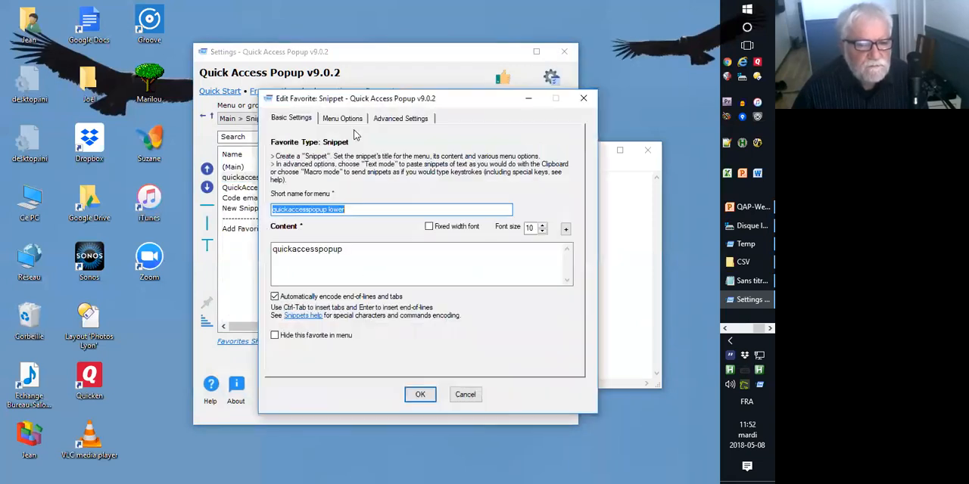
{"action": "left_click", "coordinate": [352, 120]}
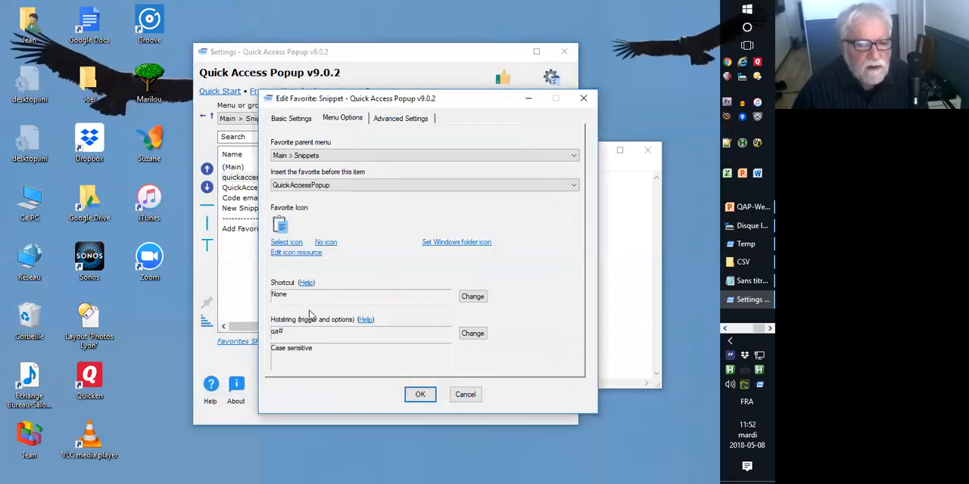
{"action": "left_click", "coordinate": [470, 334]}
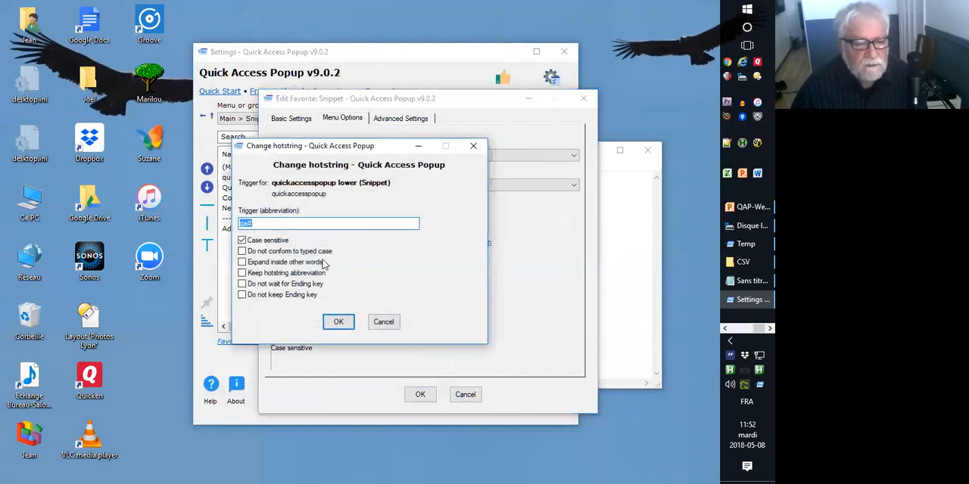
{"action": "left_click", "coordinate": [242, 273]}
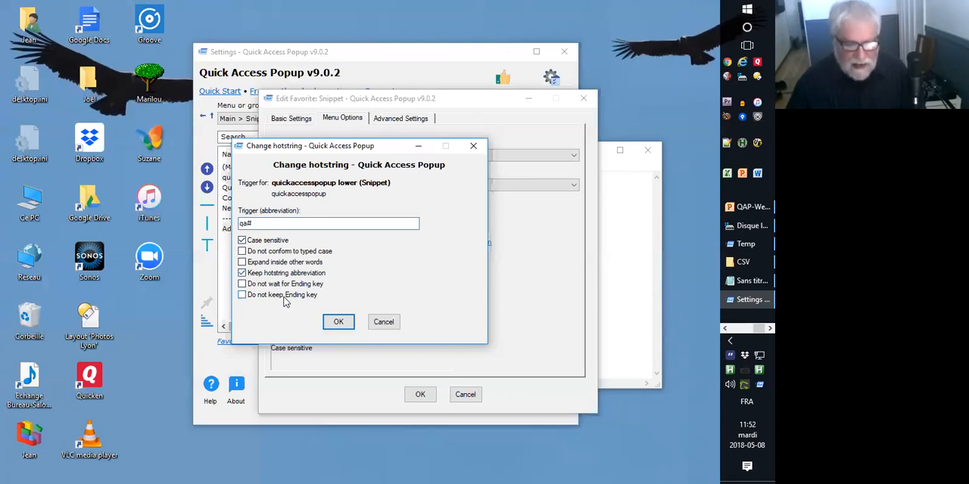
{"action": "left_click", "coordinate": [241, 284]}
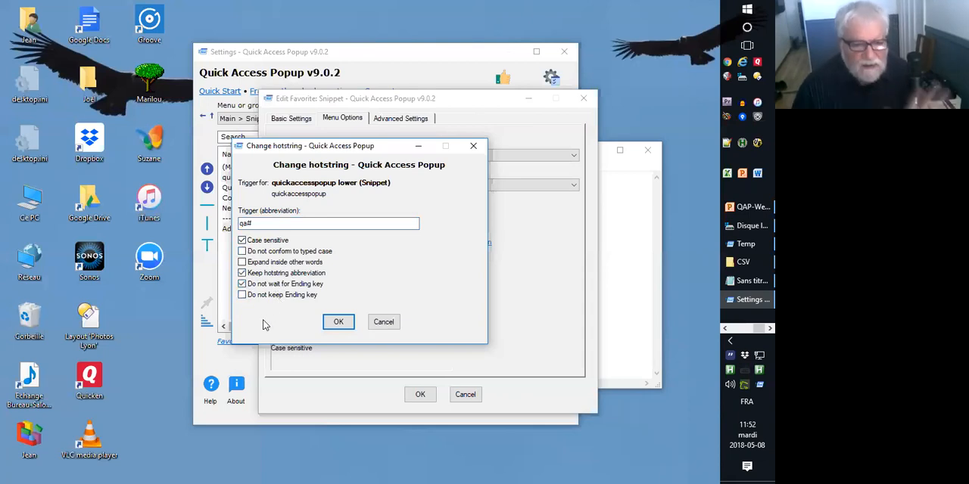
{"action": "left_click", "coordinate": [381, 323]}
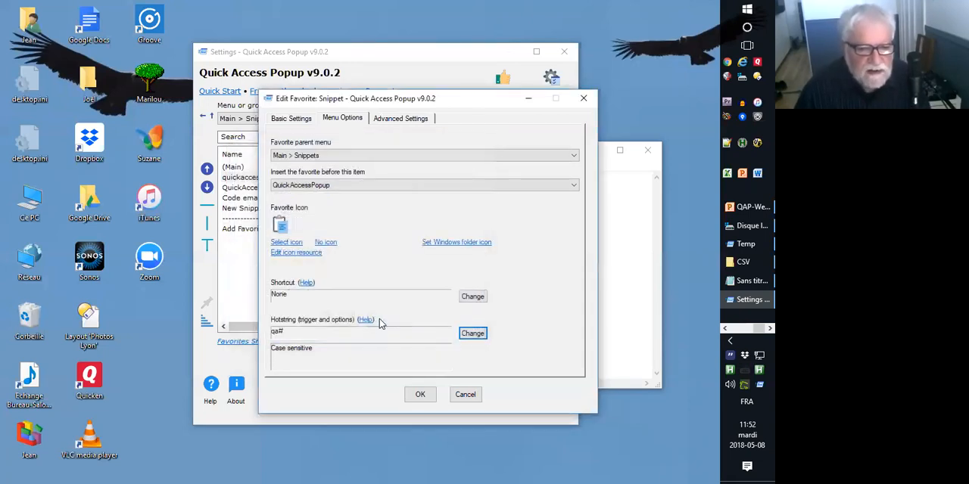
{"action": "left_click", "coordinate": [464, 395]}
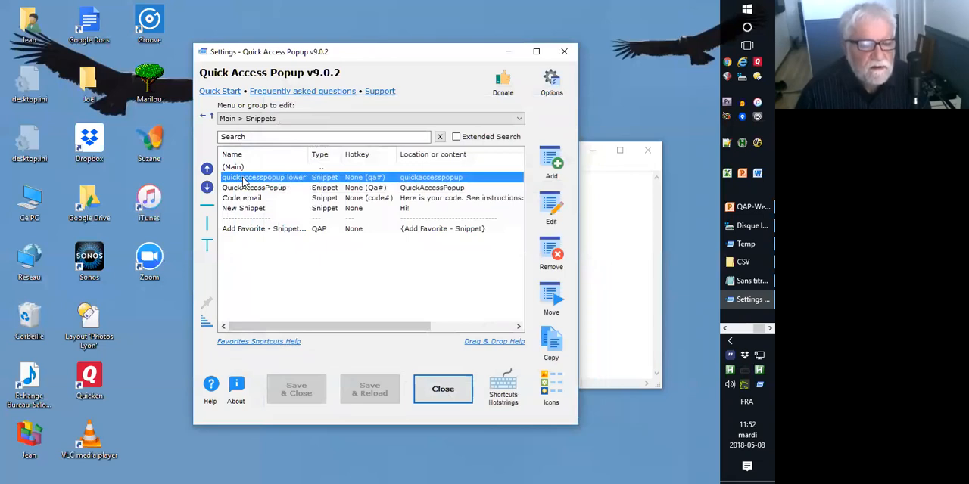
{"action": "left_click", "coordinate": [258, 281]}
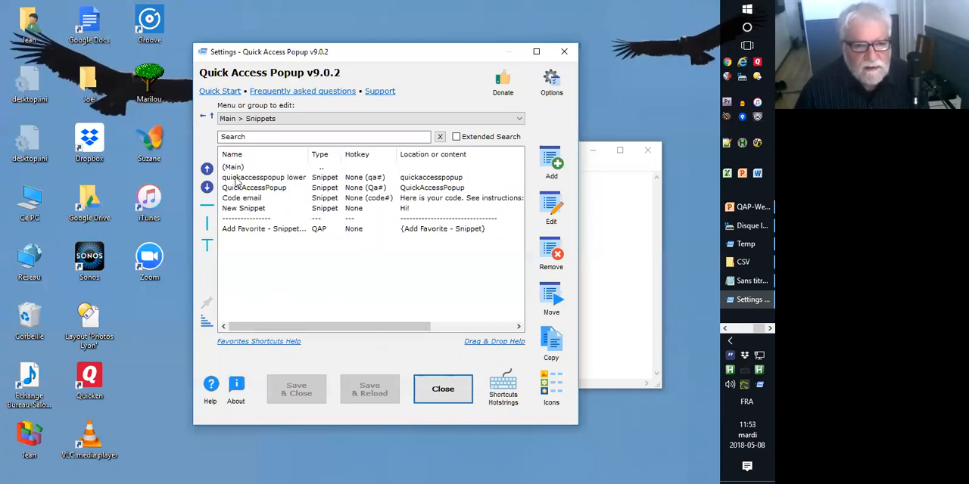
Open the Code email snippet, review its hotstring settings and highlight its content text.
{"action": "double_click", "coordinate": [240, 200]}
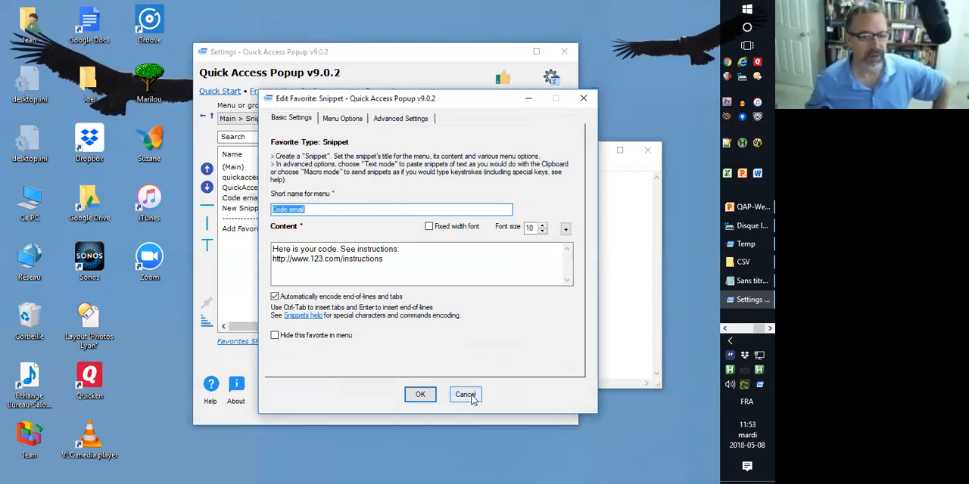
{"action": "left_click", "coordinate": [337, 119]}
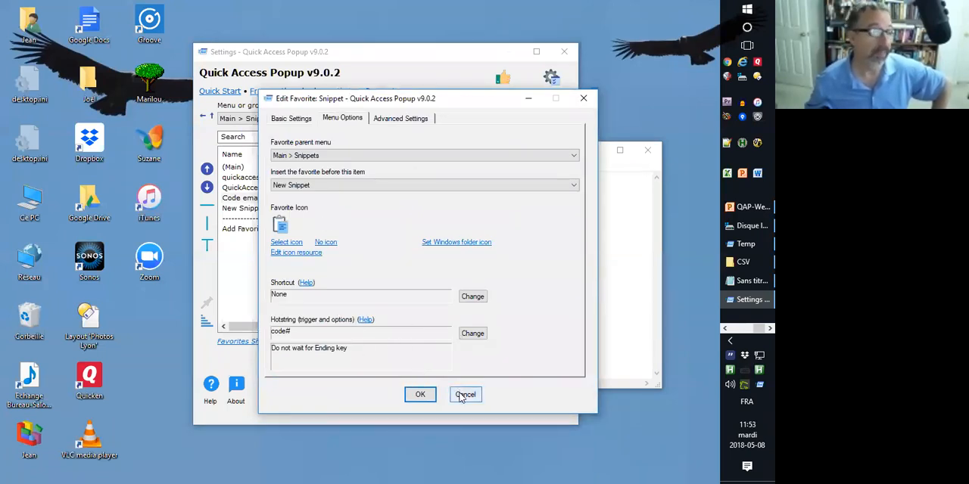
{"action": "left_click", "coordinate": [281, 119]}
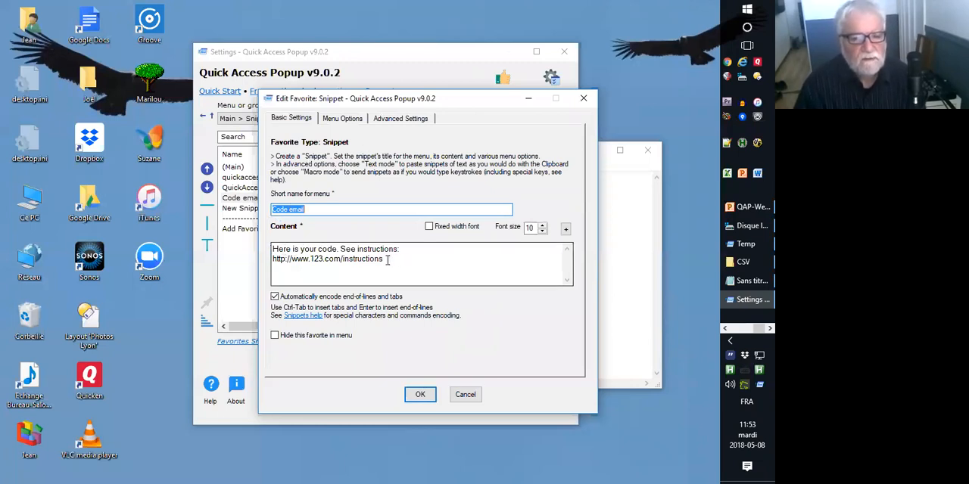
{"action": "left_click_drag", "start_coordinate": [387, 260], "coordinate": [272, 248]}
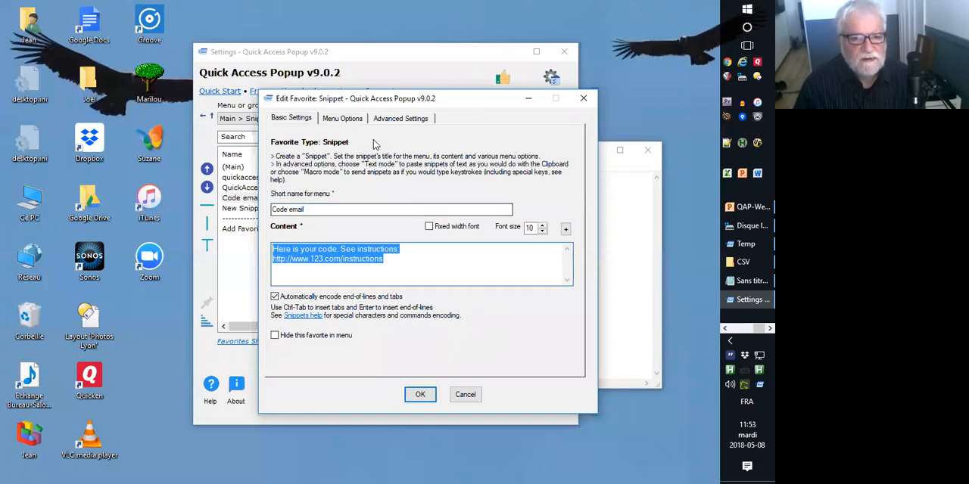
Set the Code email snippet to be sent to the current application in Macro mode.
{"action": "left_click", "coordinate": [415, 120]}
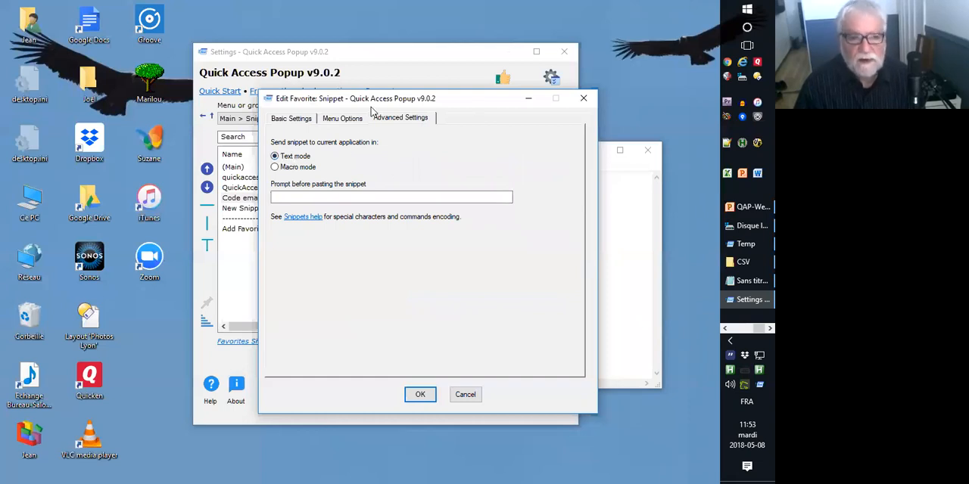
{"action": "left_click", "coordinate": [277, 167]}
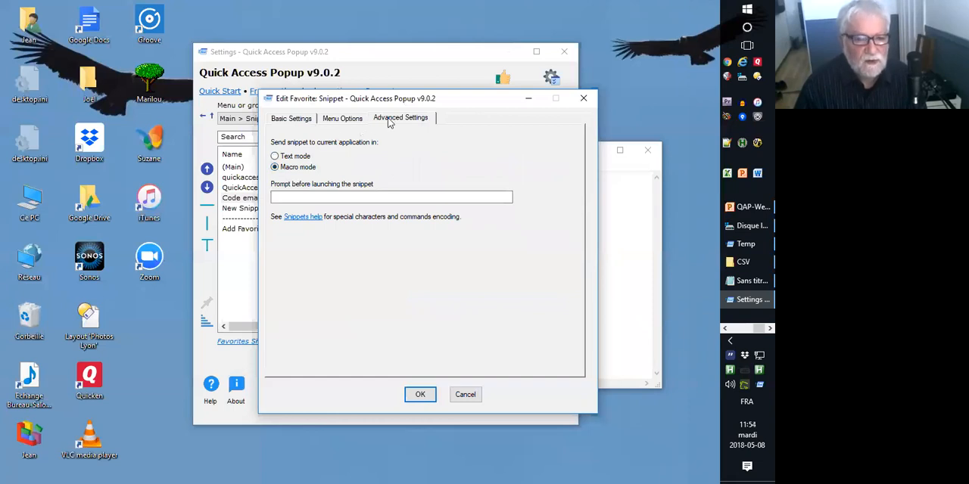
{"action": "left_click", "coordinate": [282, 173]}
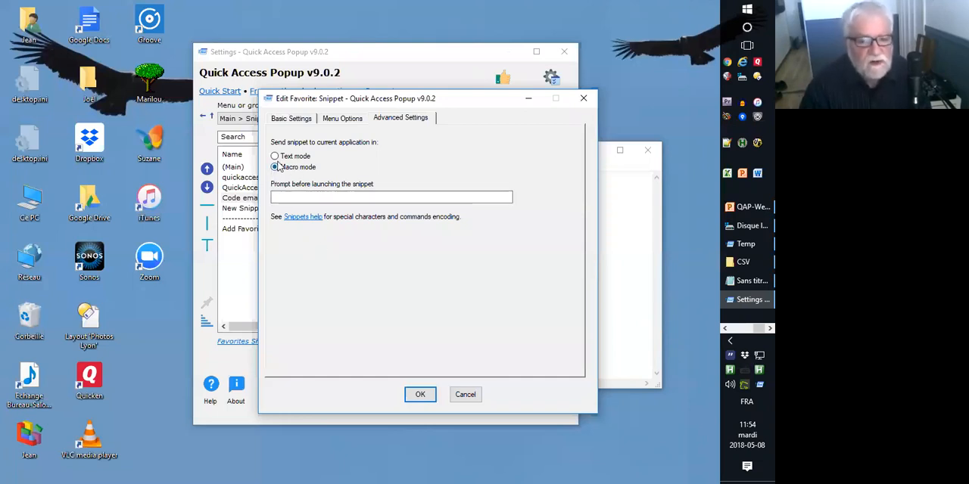
Add the greeting "Hi," and a blank line above the existing content of the Code email snippet.
{"action": "left_click", "coordinate": [291, 121]}
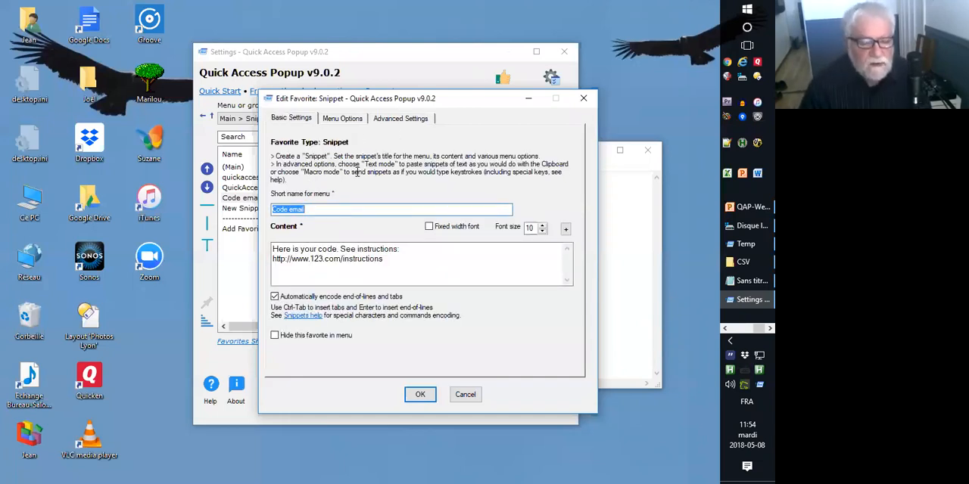
{"action": "left_click", "coordinate": [286, 261]}
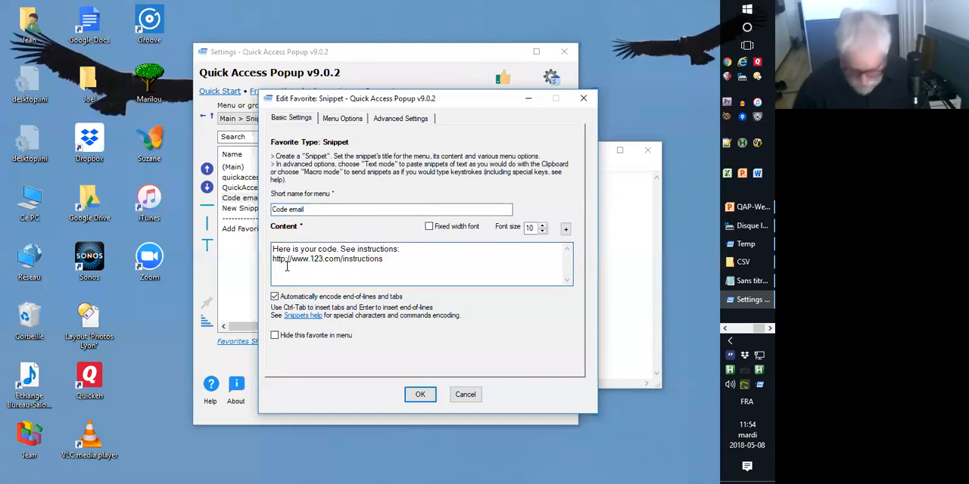
{"action": "key", "text": "Return"}
{"action": "key", "text": "Up"}
{"action": "type", "text": "Hi,"}
{"action": "key", "text": "Return"}
{"action": "key", "text": "BackSpace"}
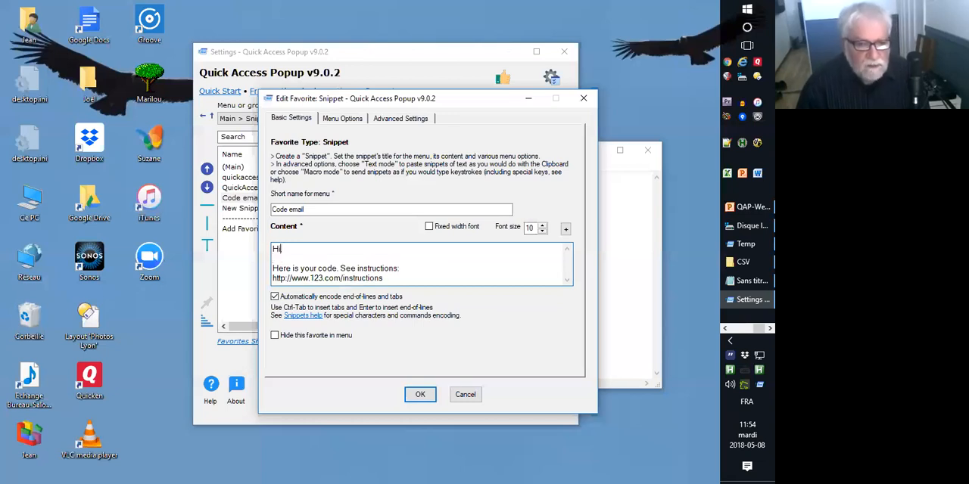
{"action": "key", "text": "Down"}
{"action": "key", "text": "Down"}
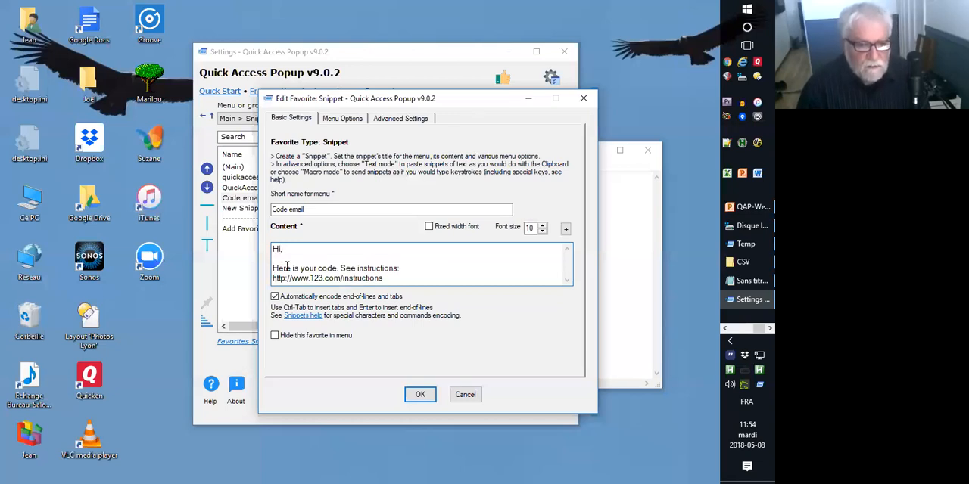
Append the cursor commands {Up 4}{Right 2} on a new last line of the snippet content and save the edited favorite.
{"action": "key", "text": "Return"}
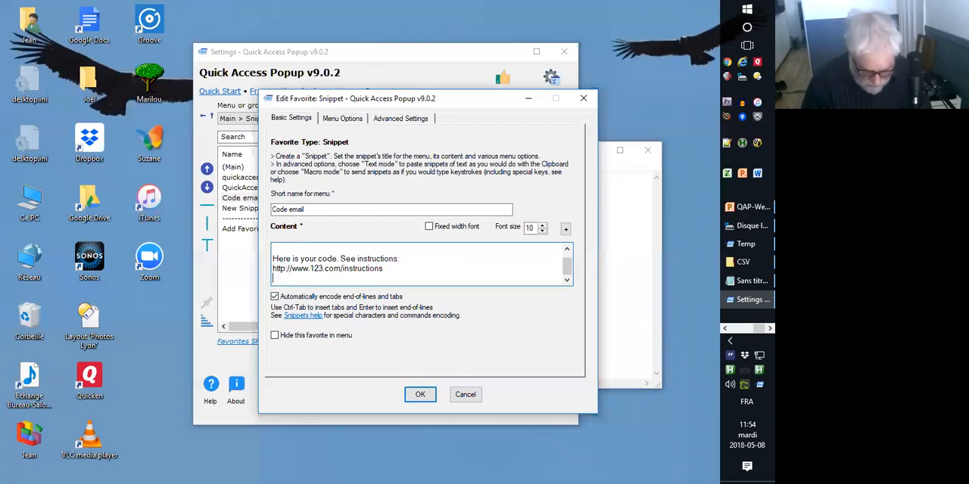
{"action": "type", "text": "{"}
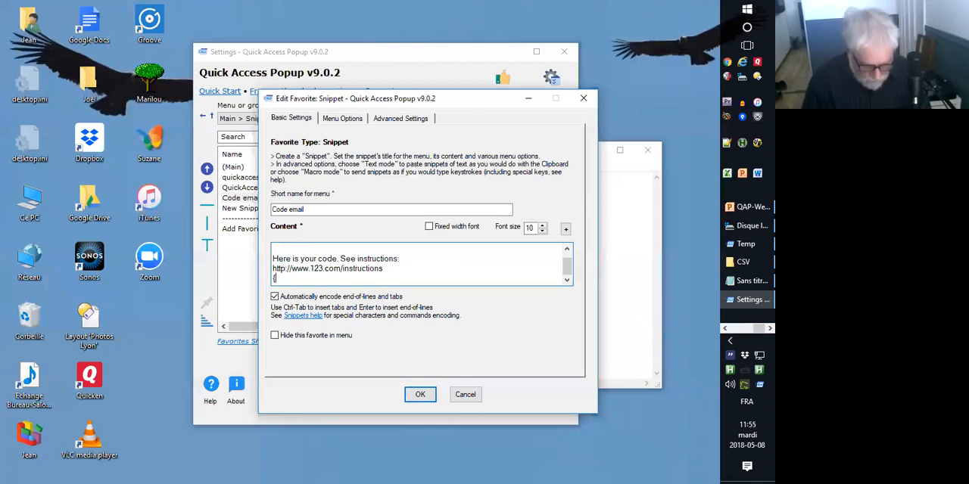
{"action": "type", "text": "Up 4}"}
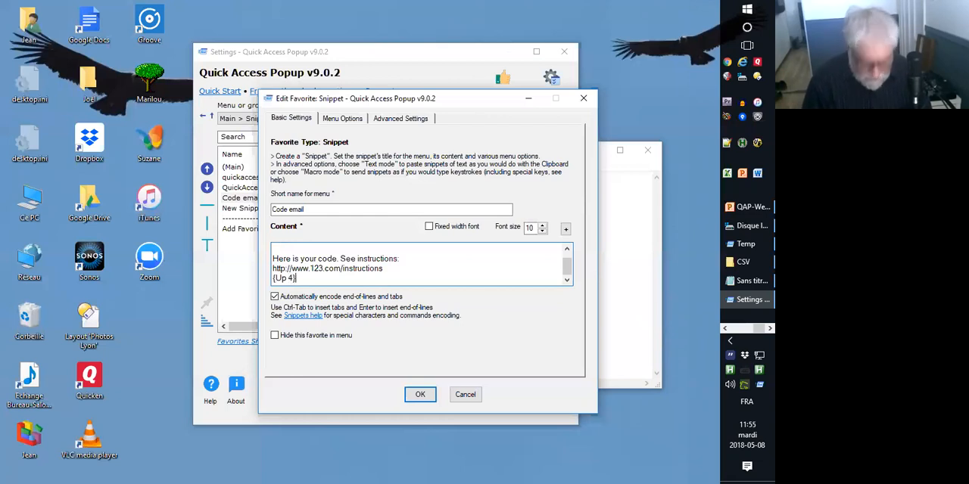
{"action": "key", "text": "BackSpace"}
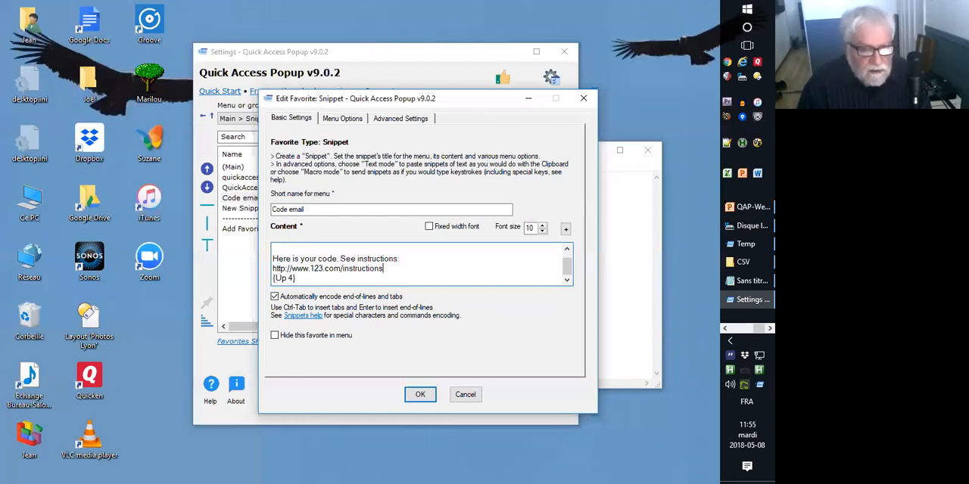
{"action": "key", "text": "End"}
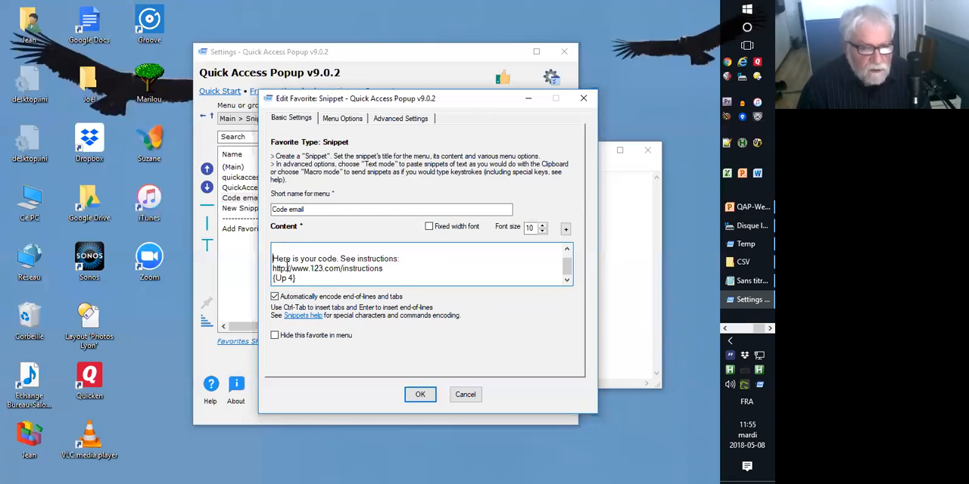
{"action": "type", "text": "Hi,"}
{"action": "key", "text": "Return"}
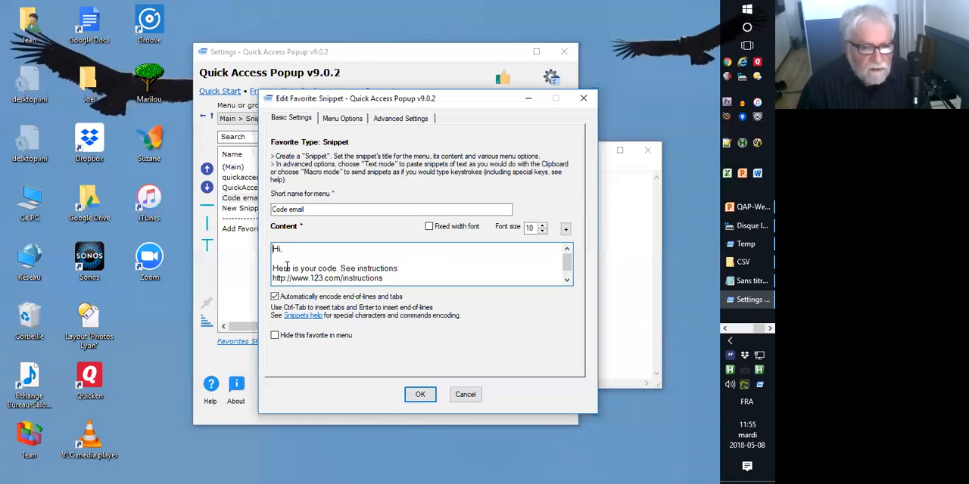
{"action": "scroll", "coordinate": [287, 265], "scroll_direction": "down", "scroll_amount": 1}
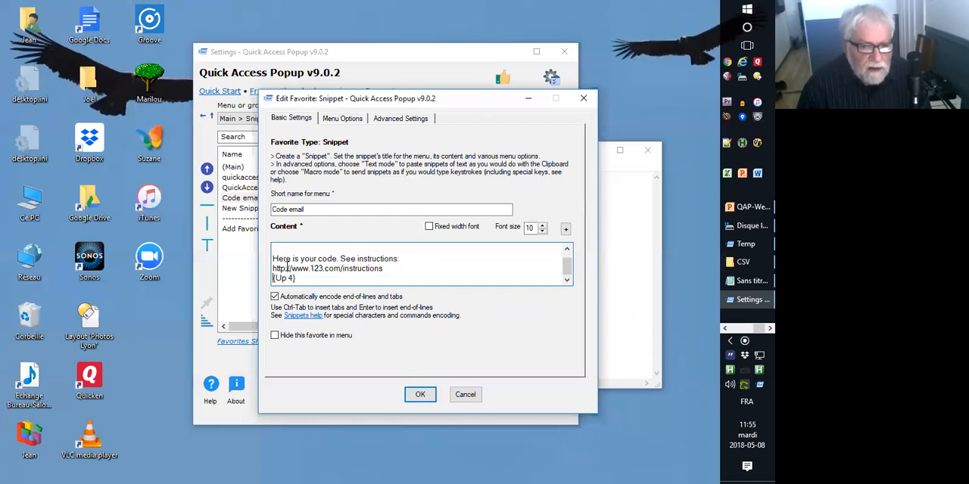
{"action": "key", "text": "ctrl+End"}
{"action": "type", "text": "{Right"}
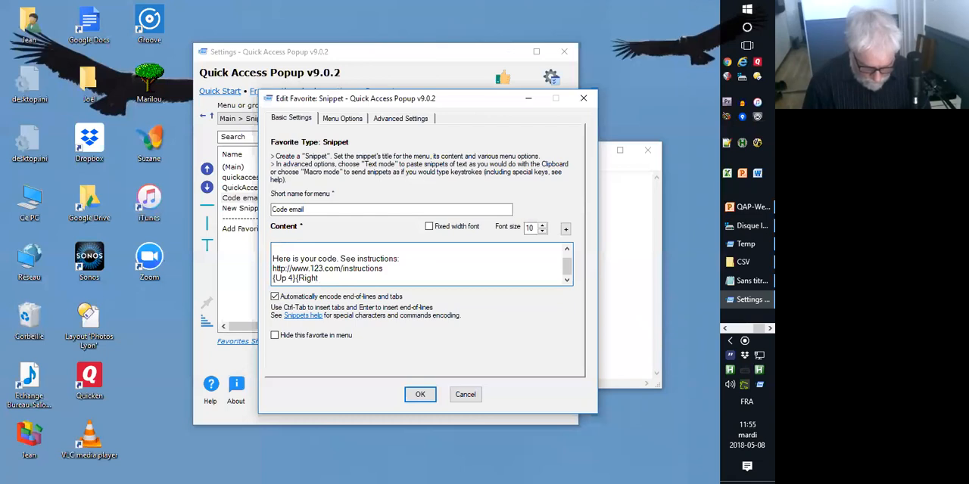
{"action": "type", "text": " 2}"}
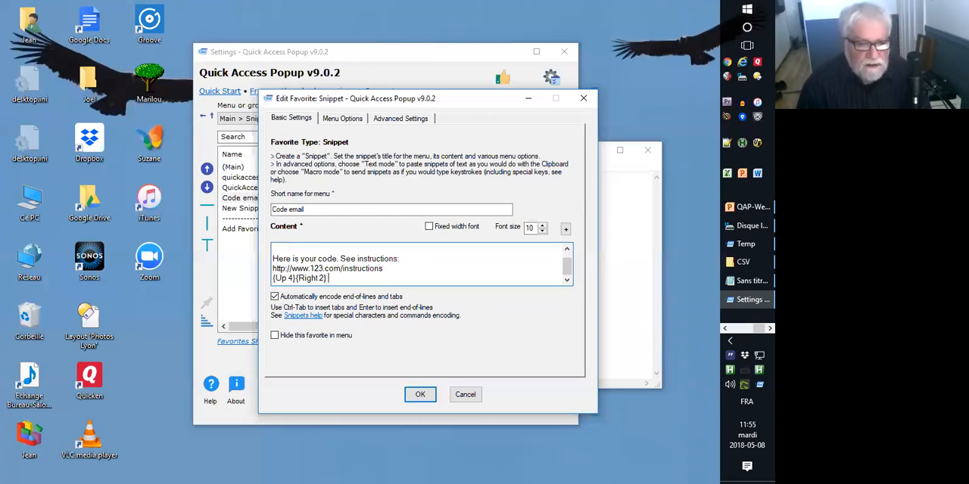
{"action": "left_click", "coordinate": [420, 396]}
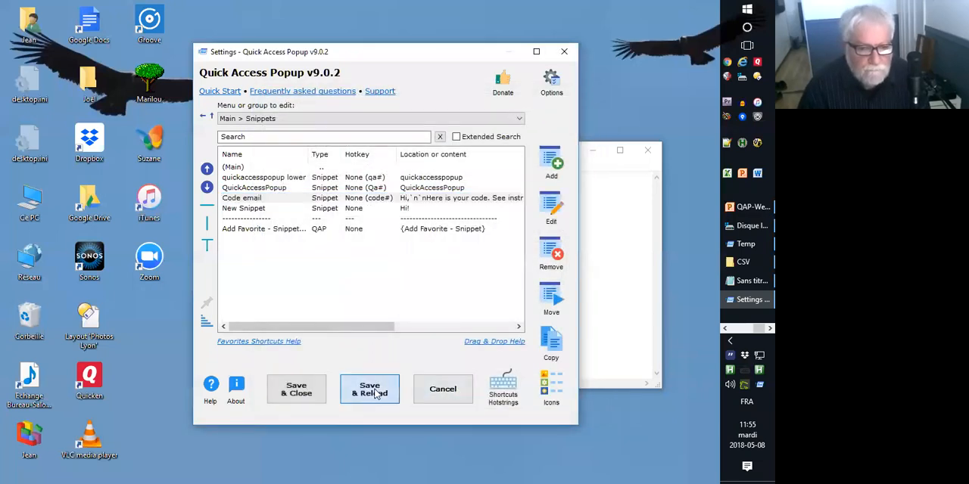
{"action": "left_click", "coordinate": [375, 394]}
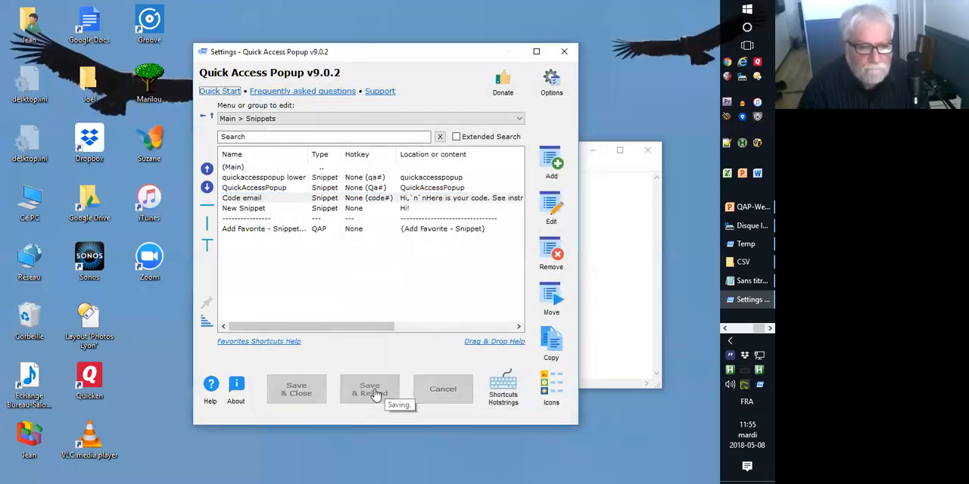
Move the Code email snippet to the top of the Snippets menu, then save the settings and restart Quick Access Popup.
{"action": "left_click", "coordinate": [252, 199]}
{"action": "left_click", "coordinate": [207, 168]}
{"action": "left_click", "coordinate": [206, 168]}
{"action": "left_click", "coordinate": [379, 388]}
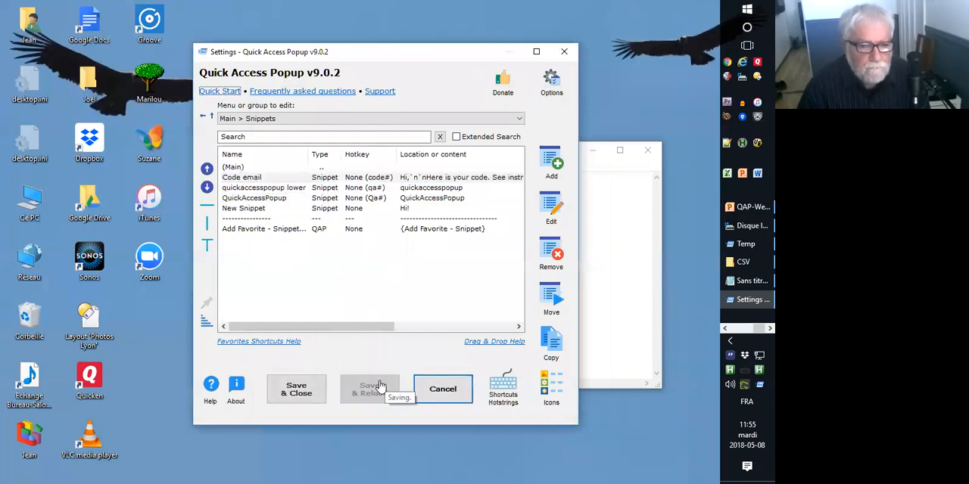
{"action": "right_click", "coordinate": [759, 384]}
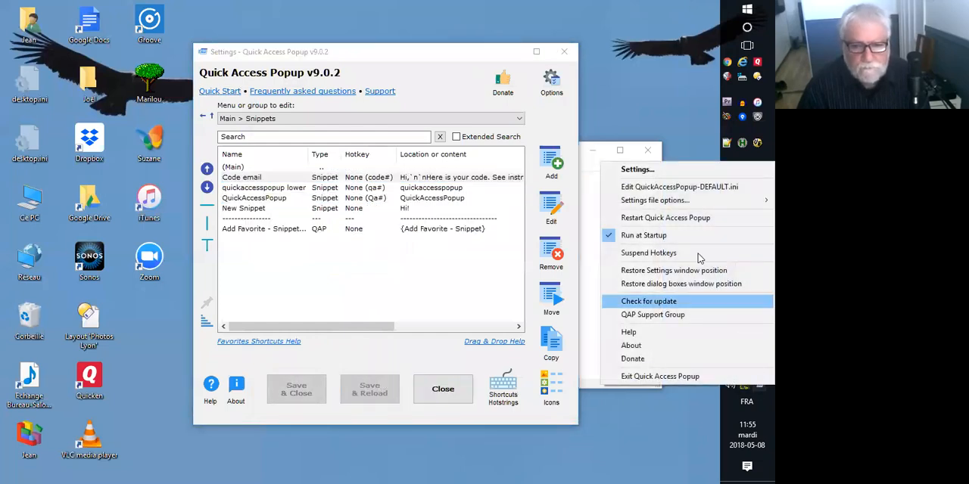
{"action": "left_click", "coordinate": [686, 219]}
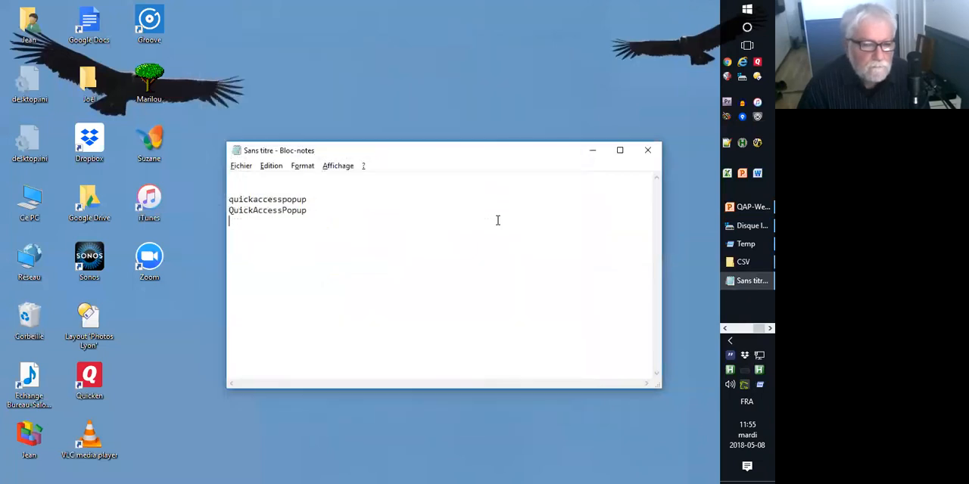
Clear the Notepad text, expand the code# hotstring and enter the recipient's first name in the greeting.
{"action": "key", "text": "ctrl+a"}
{"action": "key", "text": "Delete"}
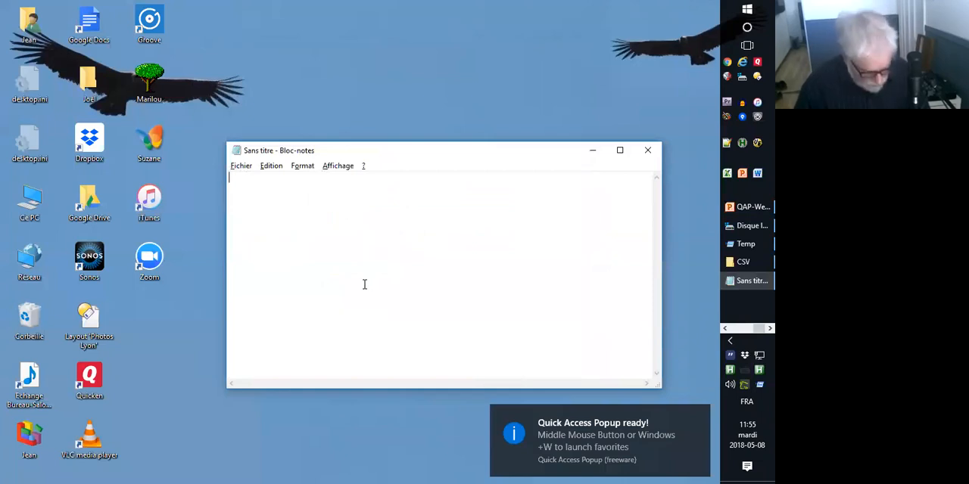
{"action": "type", "text": "code"}
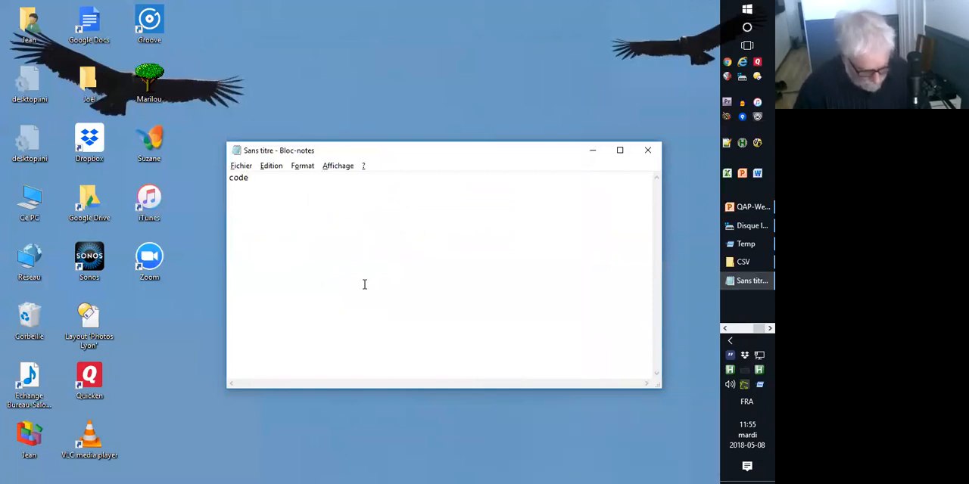
{"action": "key", "text": "space"}
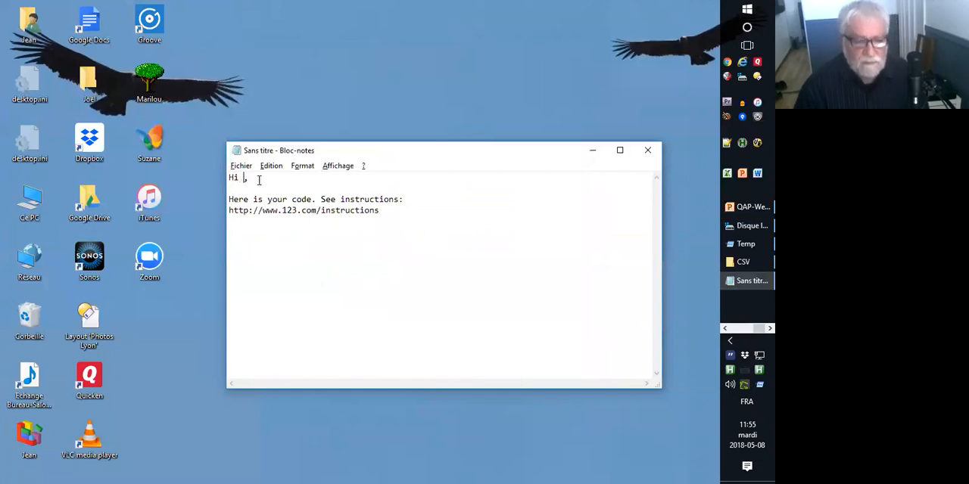
{"action": "type", "text": "Joe"}
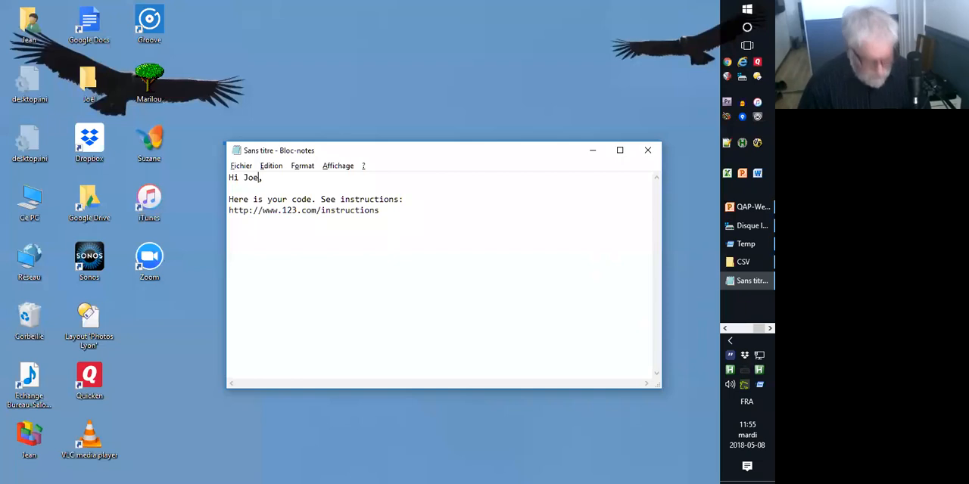
Clear the Notepad text again and try to retrigger the code# hotstring several times.
{"action": "key", "text": "ctrl+a"}
{"action": "key", "text": "Delete"}
{"action": "type", "text": "a"}
{"action": "key", "text": "BackSpace"}
{"action": "type", "text": "a"}
{"action": "key", "text": "BackSpace"}
{"action": "type", "text": "c"}
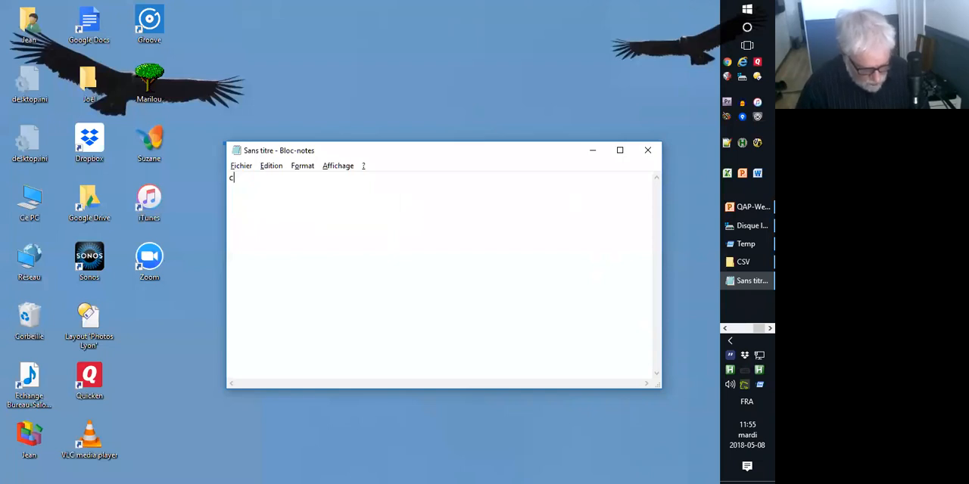
{"action": "type", "text": "ode#"}
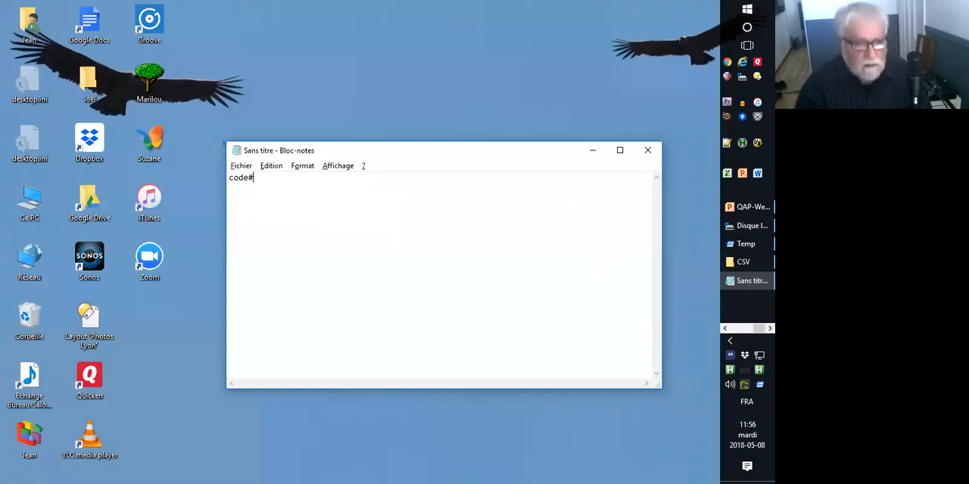
{"action": "key", "text": "BackSpace"}
{"action": "key", "text": "BackSpace"}
{"action": "key", "text": "BackSpace"}
{"action": "key", "text": "BackSpace"}
{"action": "key", "text": "BackSpace"}
{"action": "type", "text": "code"}
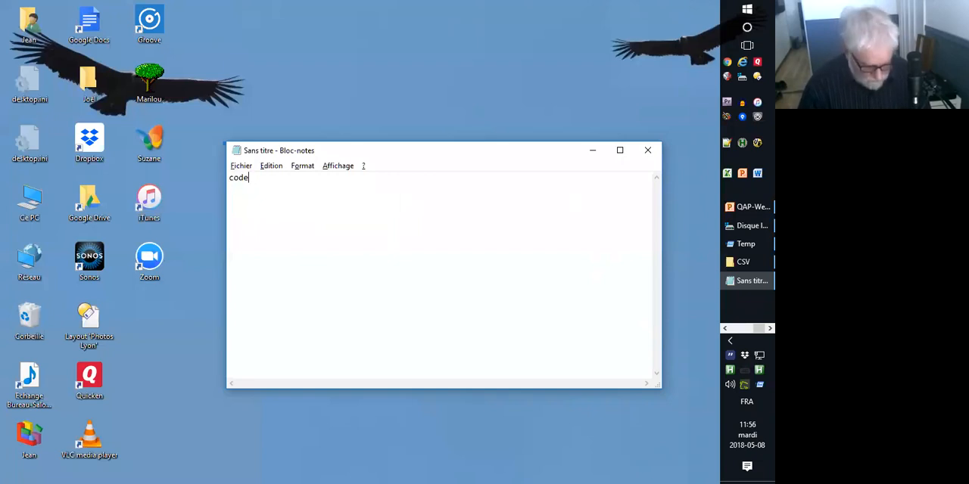
{"action": "type", "text": "#"}
{"action": "key", "text": "BackSpace"}
{"action": "key", "text": "BackSpace"}
{"action": "key", "text": "BackSpace"}
{"action": "key", "text": "BackSpace"}
{"action": "key", "text": "BackSpace"}
{"action": "key", "text": "BackSpace"}
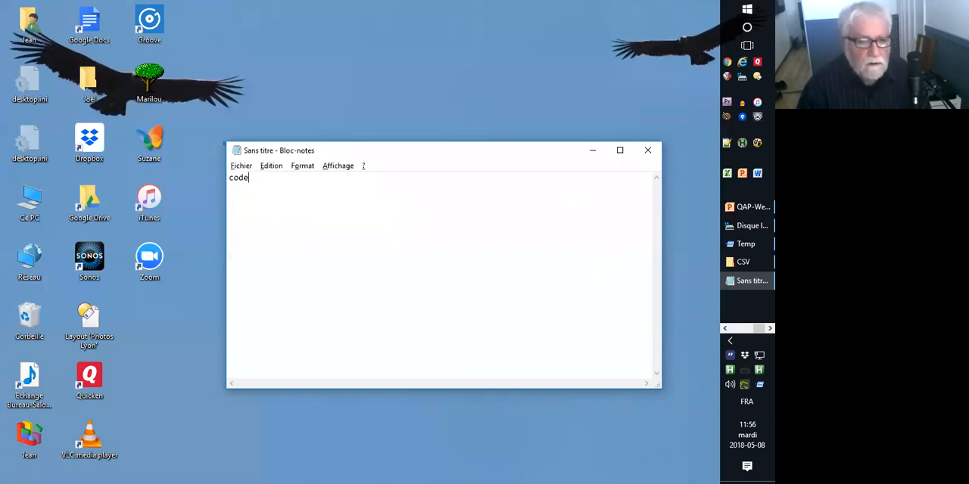
{"action": "key", "text": "Return"}
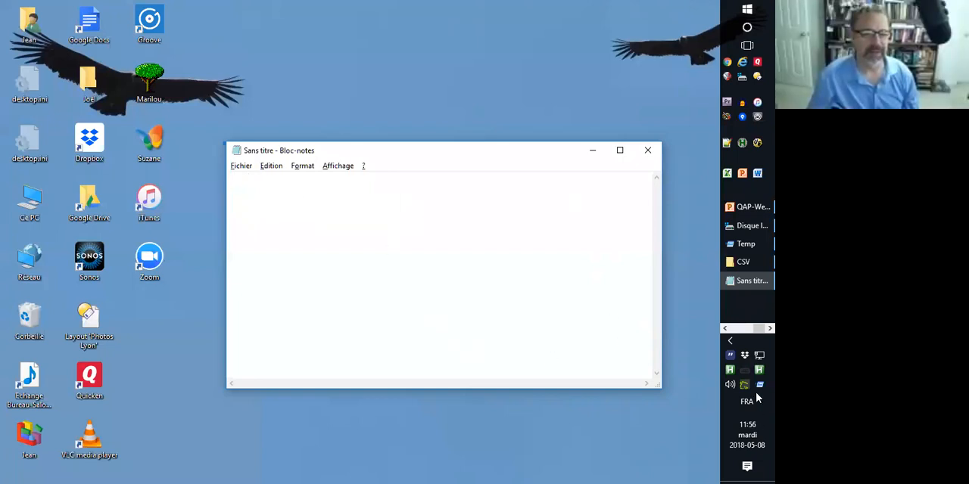
Expand the code# hotstring on the second line and fill in the recipient's first name after "Hi".
{"action": "type", "text": "code. See instructions:"}
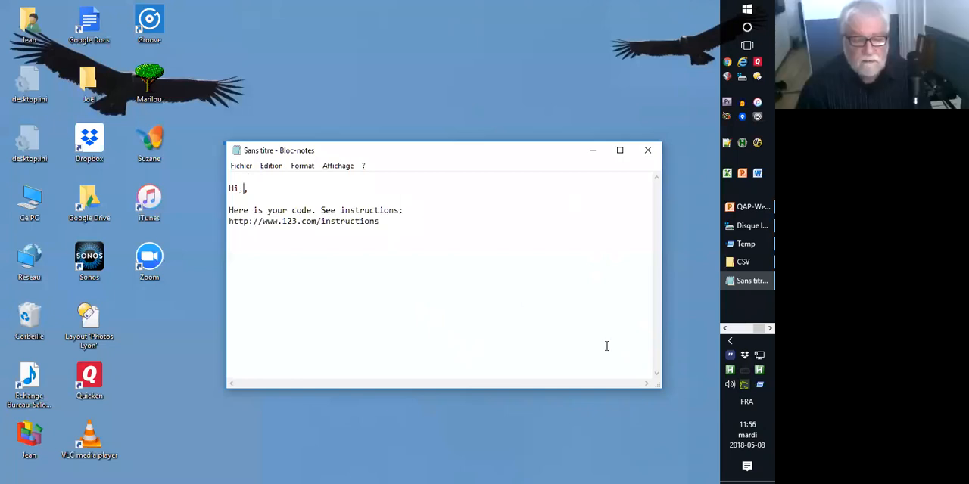
{"action": "type", "text": "JOe"}
{"action": "key", "text": "Left"}
{"action": "key", "text": "BackSpace"}
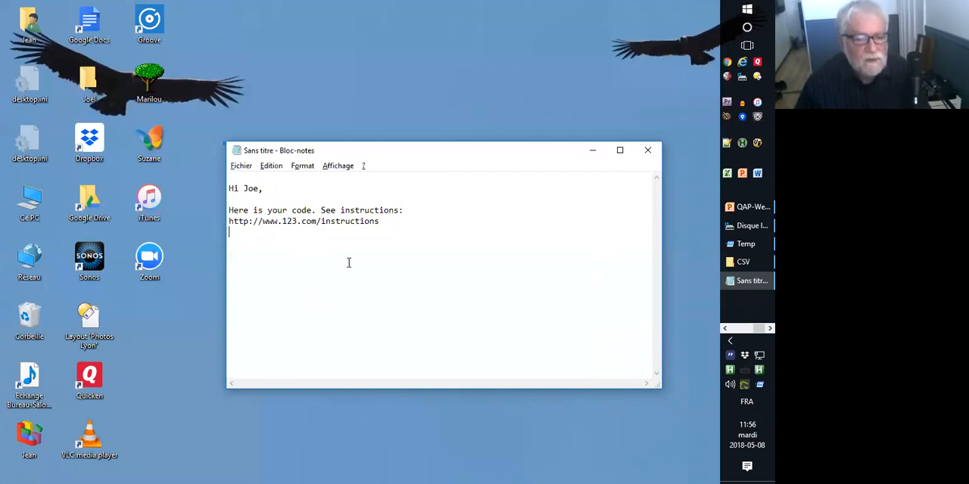
Keep the unsaved Notepad note open, then open the Code email snippet for editing from the Quick Access Popup settings.
{"action": "left_click", "coordinate": [647, 152]}
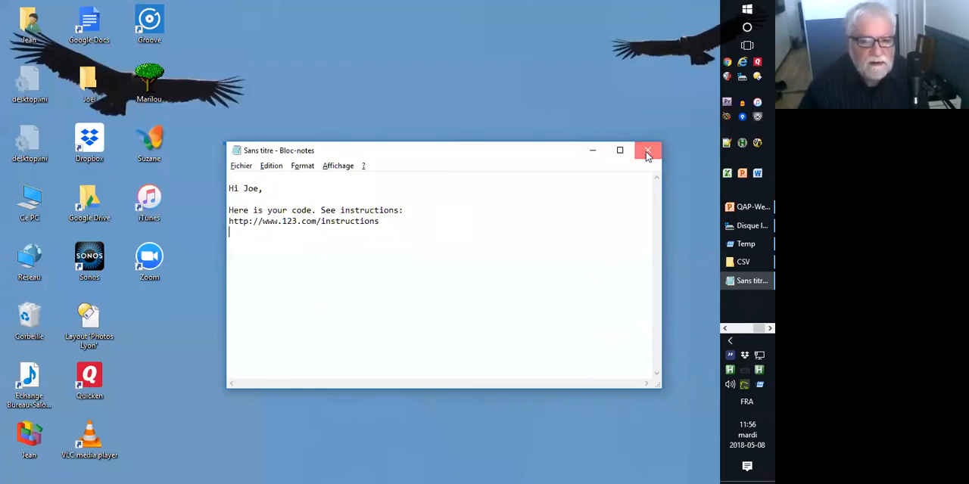
{"action": "left_click", "coordinate": [433, 255]}
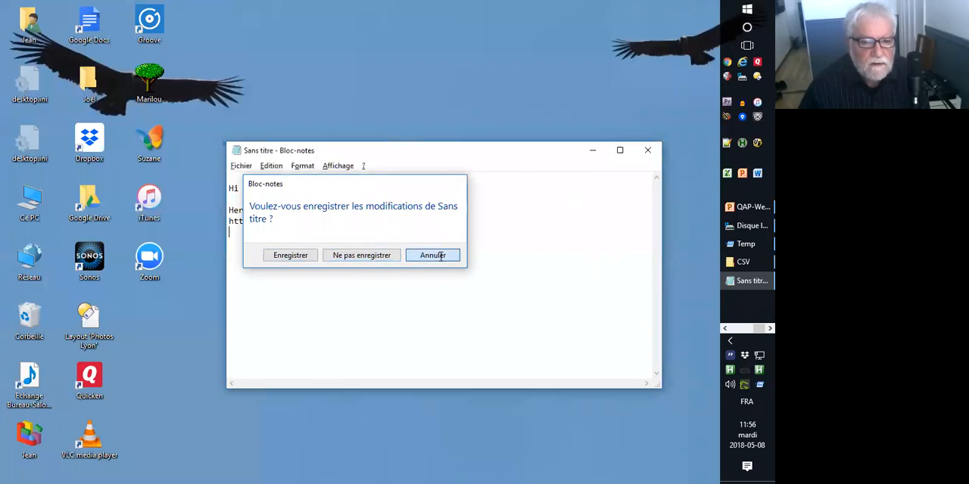
{"action": "middle_click", "coordinate": [428, 274]}
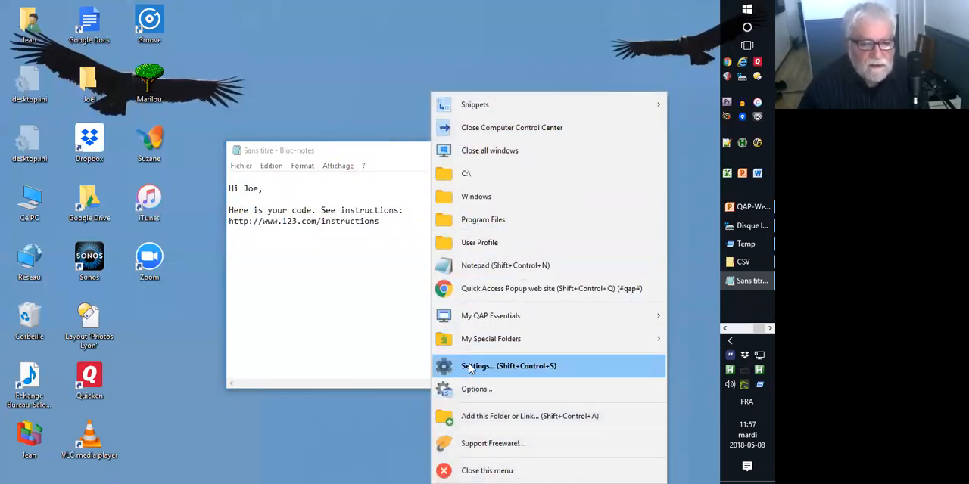
{"action": "left_click", "coordinate": [466, 367]}
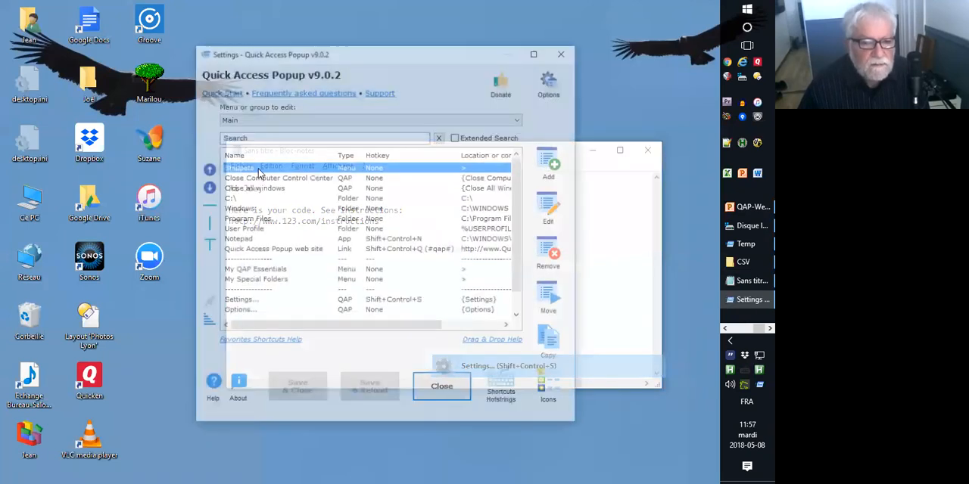
{"action": "double_click", "coordinate": [264, 179]}
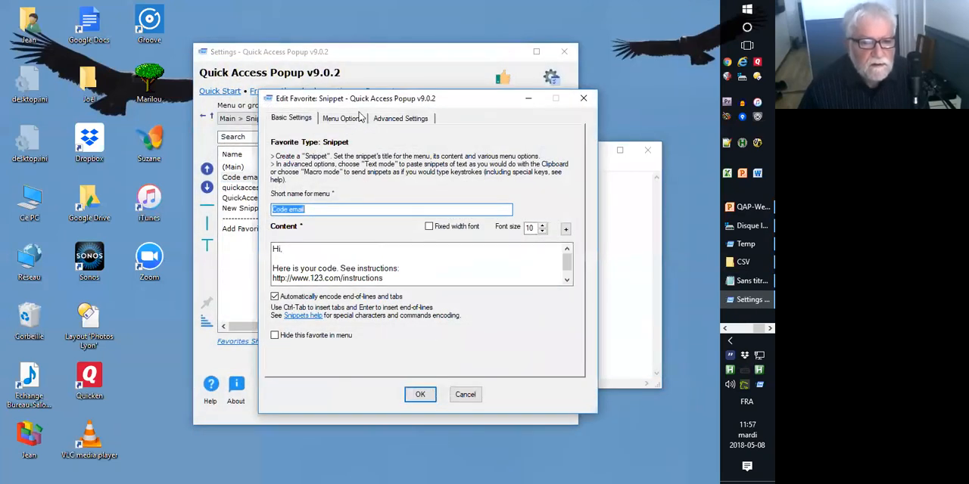
Open the Snippets help page from the snippet editor and follow its link to the article on creating and executing macro snippets.
{"action": "left_click", "coordinate": [312, 316]}
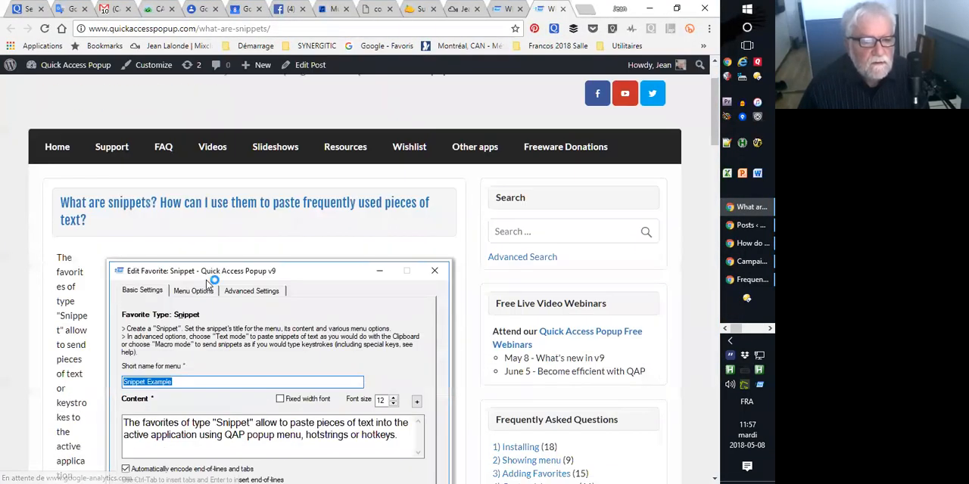
{"action": "scroll", "coordinate": [208, 286], "scroll_direction": "down", "scroll_amount": 1}
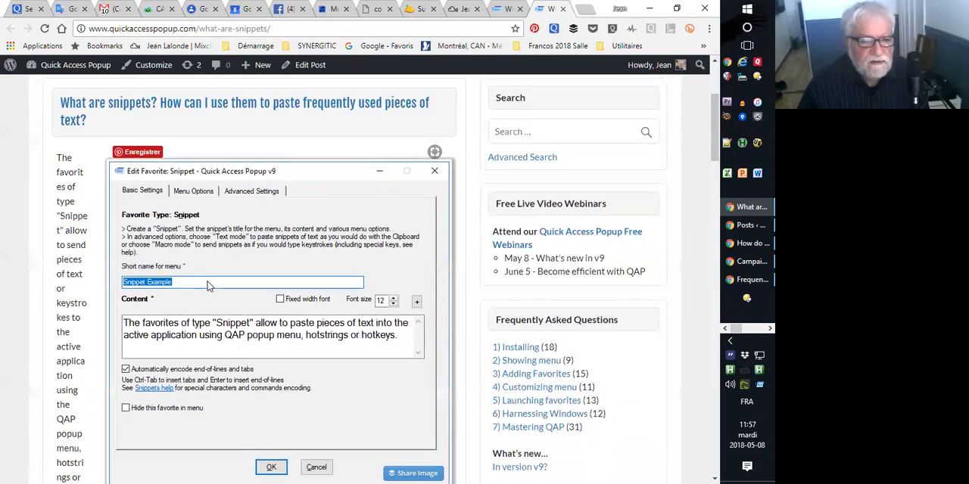
{"action": "scroll", "coordinate": [209, 286], "scroll_direction": "down", "scroll_amount": 6}
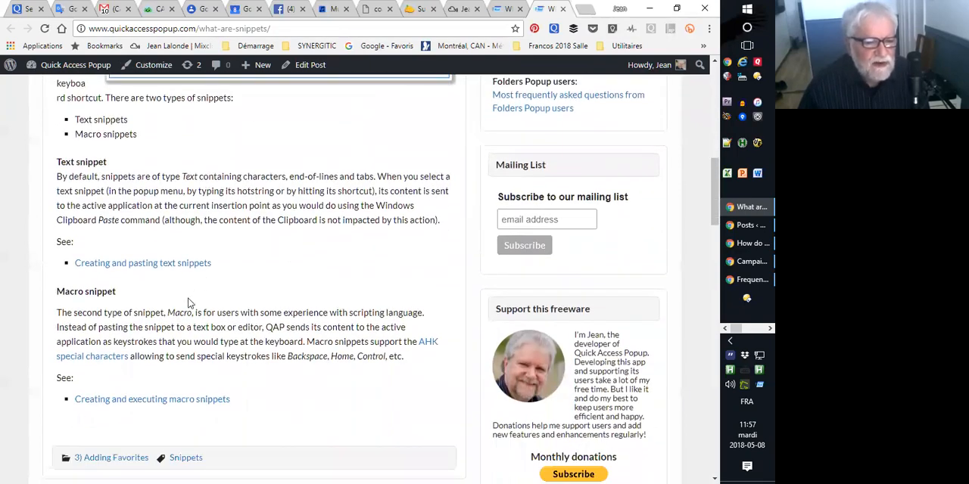
{"action": "scroll", "coordinate": [189, 302], "scroll_direction": "down", "scroll_amount": 1}
{"action": "left_click", "coordinate": [162, 327]}
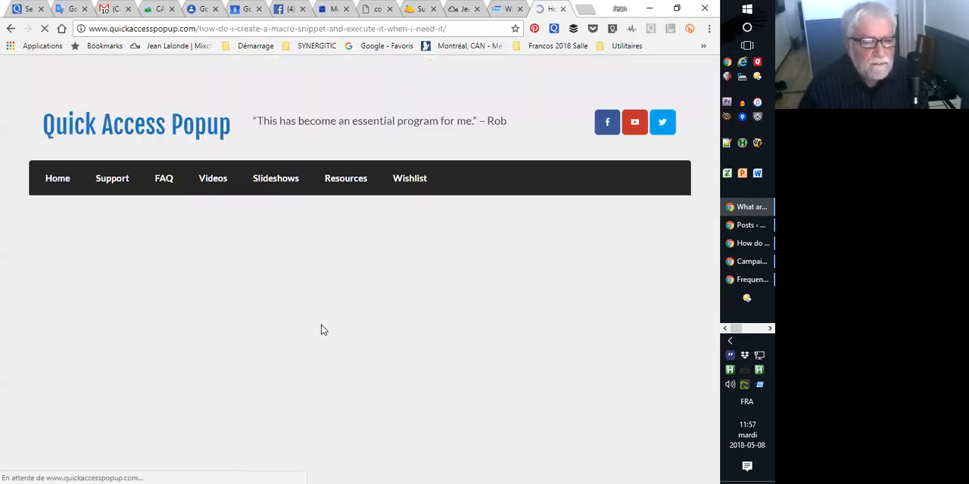
Skim the macro snippet article's special commands and open the related page "What keys can be sent using Macro Snippets?".
{"action": "scroll", "coordinate": [321, 330], "scroll_direction": "down", "scroll_amount": 6}
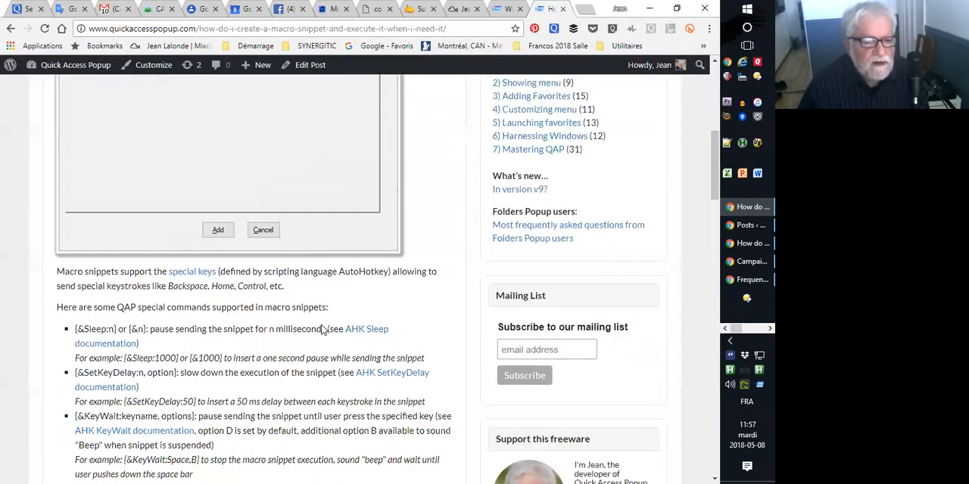
{"action": "scroll", "coordinate": [321, 330], "scroll_direction": "down", "scroll_amount": 10}
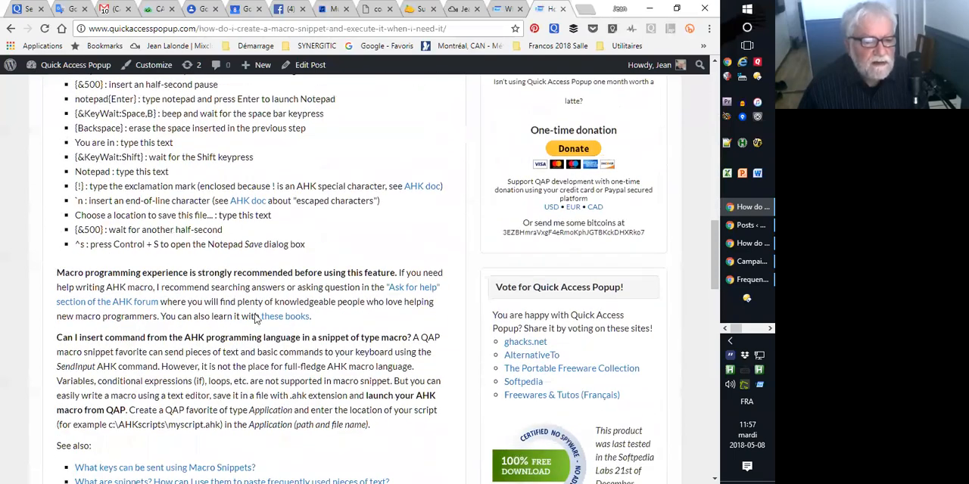
{"action": "scroll", "coordinate": [256, 318], "scroll_direction": "down", "scroll_amount": 4}
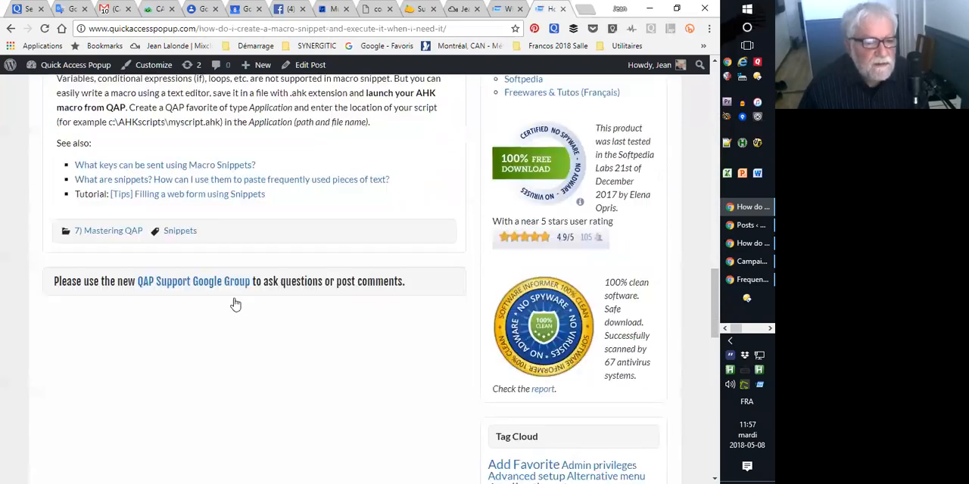
{"action": "left_click", "coordinate": [134, 165]}
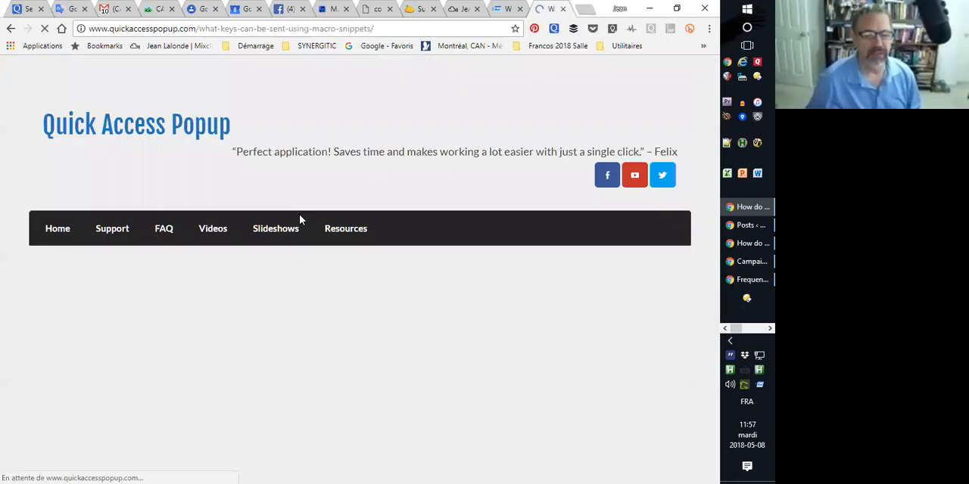
Review the Key Modifiers and Special Keys tables for macro snippets, including the modifier, navigation, ASCII and numpad key codes.
{"action": "scroll", "coordinate": [258, 333], "scroll_direction": "down", "scroll_amount": 3}
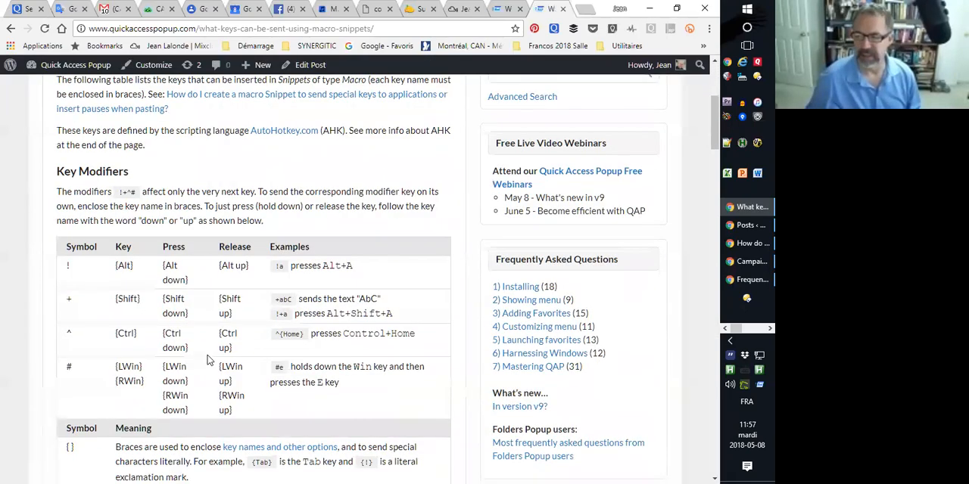
{"action": "scroll", "coordinate": [209, 361], "scroll_direction": "down", "scroll_amount": 3}
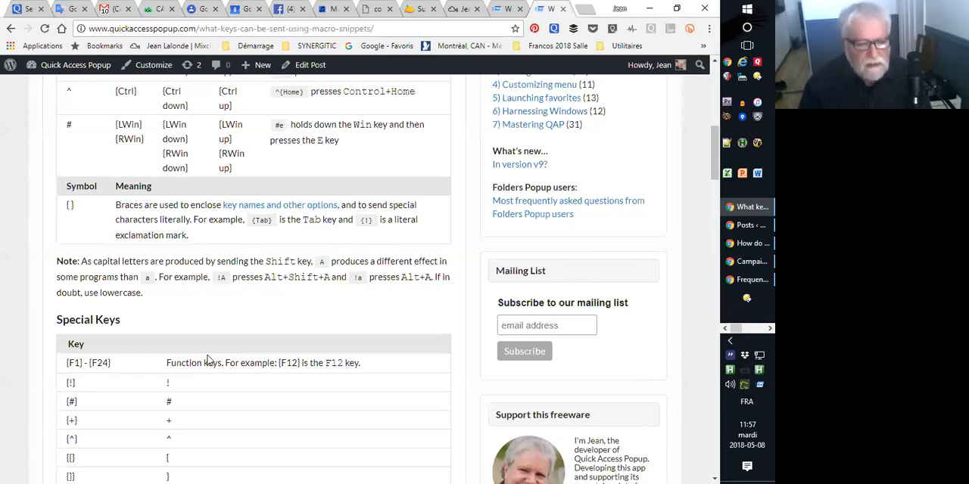
{"action": "scroll", "coordinate": [245, 340], "scroll_direction": "up", "scroll_amount": 6}
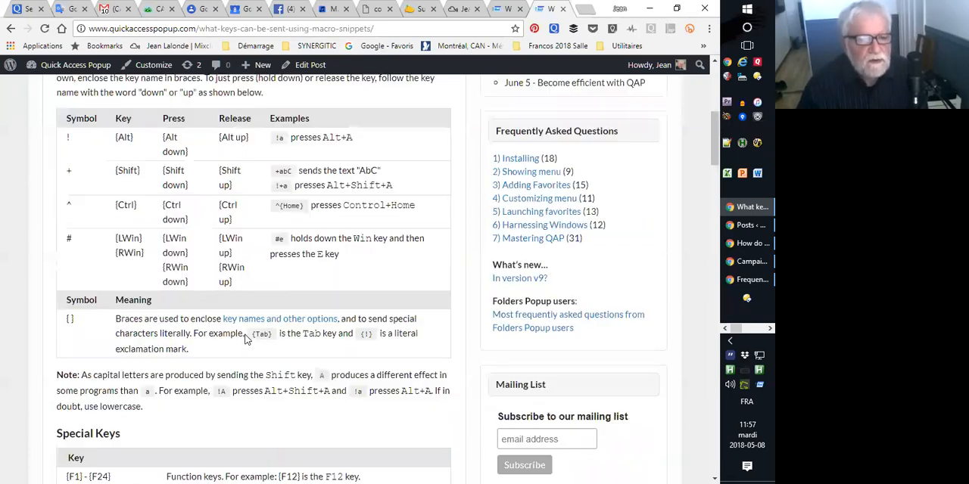
{"action": "scroll", "coordinate": [245, 340], "scroll_direction": "down", "scroll_amount": 2}
{"action": "scroll", "coordinate": [244, 340], "scroll_direction": "down", "scroll_amount": 2}
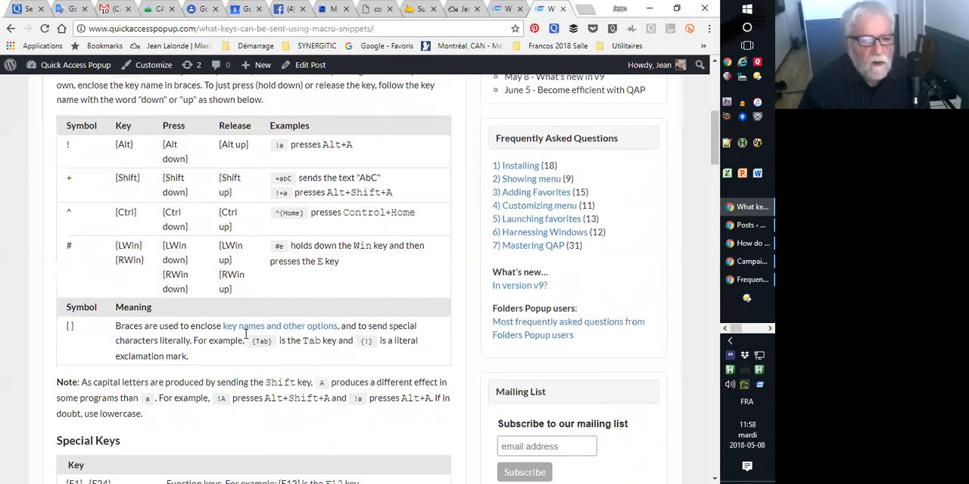
{"action": "scroll", "coordinate": [245, 333], "scroll_direction": "down", "scroll_amount": 2}
{"action": "scroll", "coordinate": [244, 333], "scroll_direction": "up", "scroll_amount": 2}
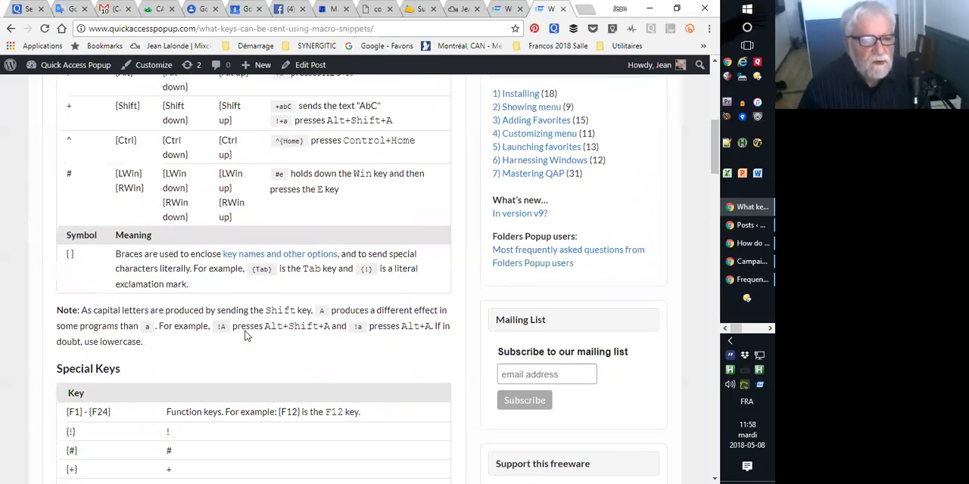
{"action": "scroll", "coordinate": [234, 339], "scroll_direction": "down", "scroll_amount": 8}
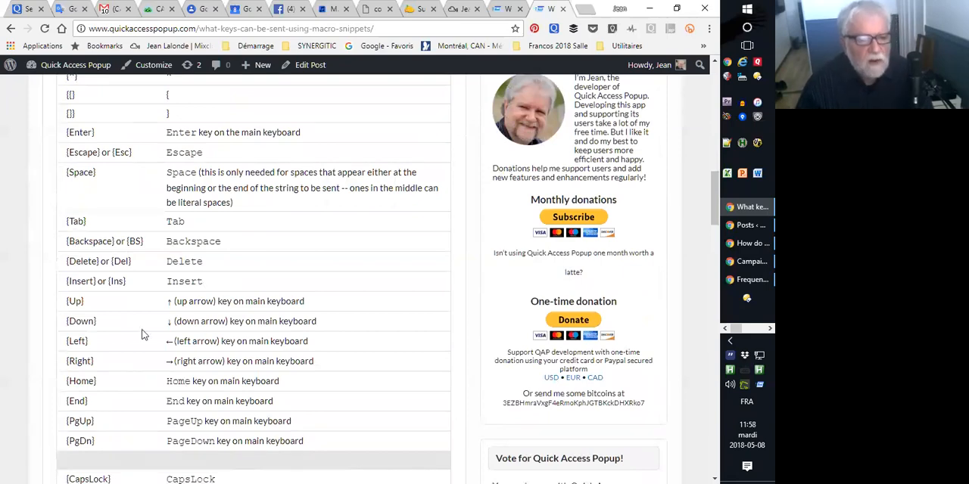
{"action": "scroll", "coordinate": [142, 335], "scroll_direction": "down", "scroll_amount": 6}
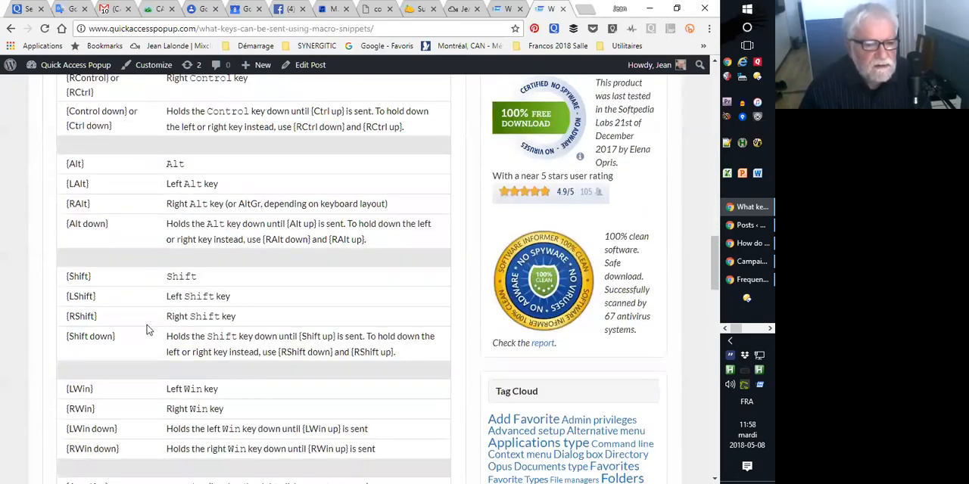
{"action": "scroll", "coordinate": [147, 329], "scroll_direction": "down", "scroll_amount": 4}
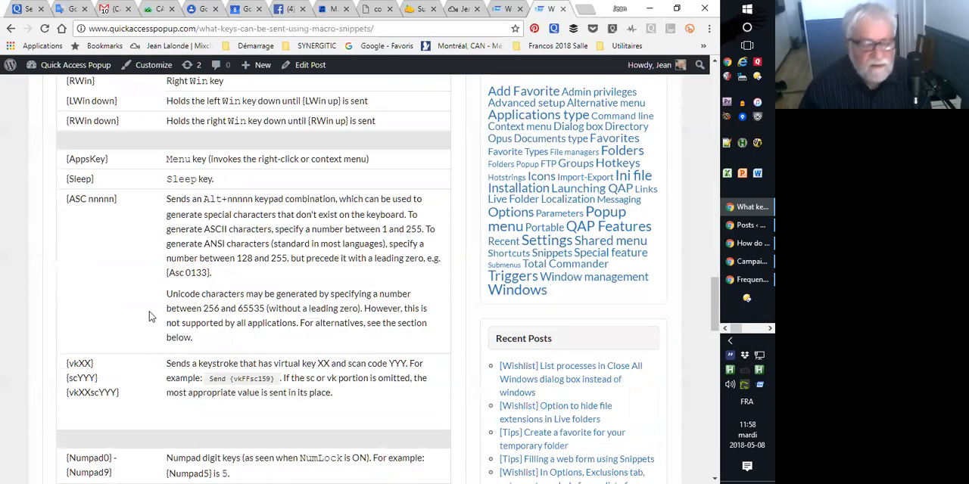
{"action": "scroll", "coordinate": [149, 317], "scroll_direction": "down", "scroll_amount": 2}
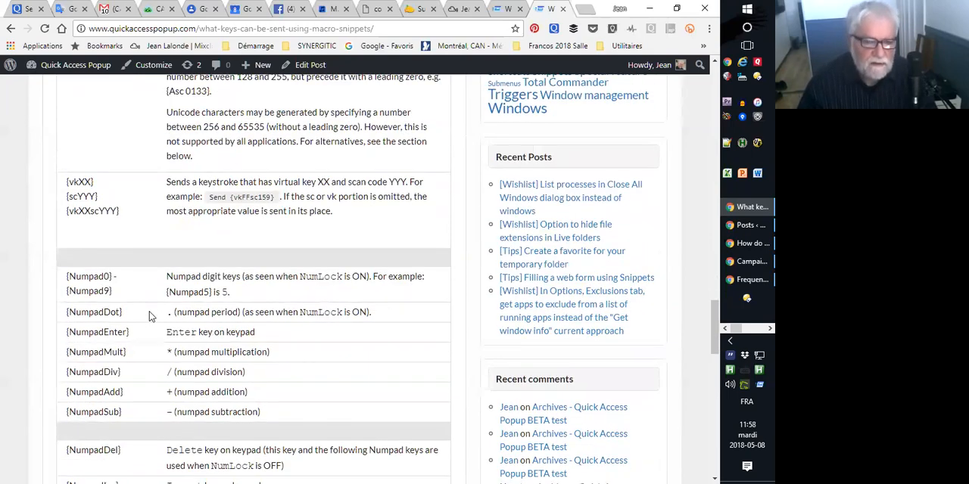
{"action": "scroll", "coordinate": [149, 316], "scroll_direction": "up", "scroll_amount": 14}
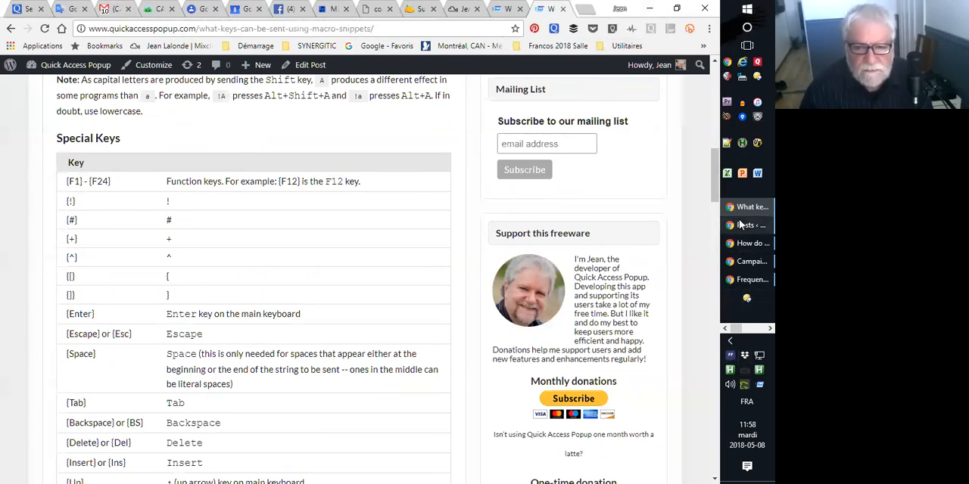
Switch to the QAP-Webinar PowerPoint presentation, resume the slide show from the Hotstrings slide and advance to the "Better Settings window" slide.
{"action": "key", "text": "alt+Tab"}
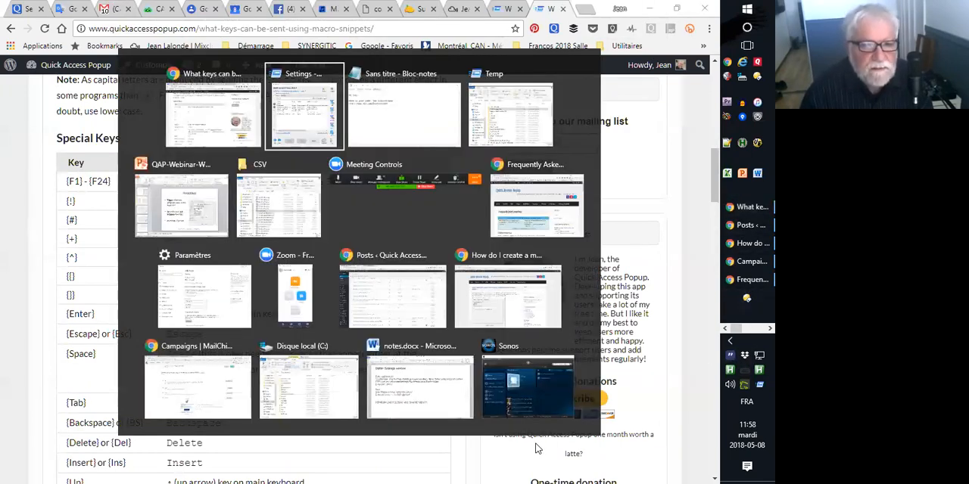
{"action": "left_click", "coordinate": [192, 214]}
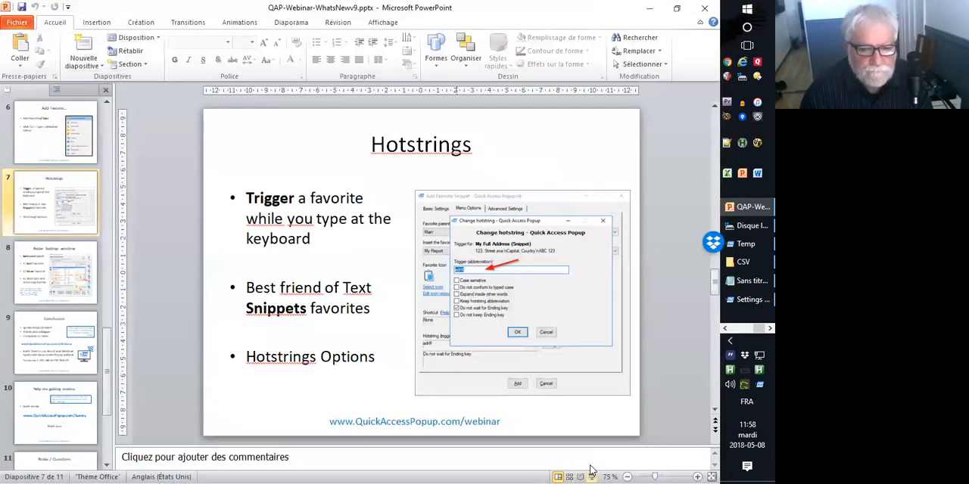
{"action": "left_click", "coordinate": [608, 471]}
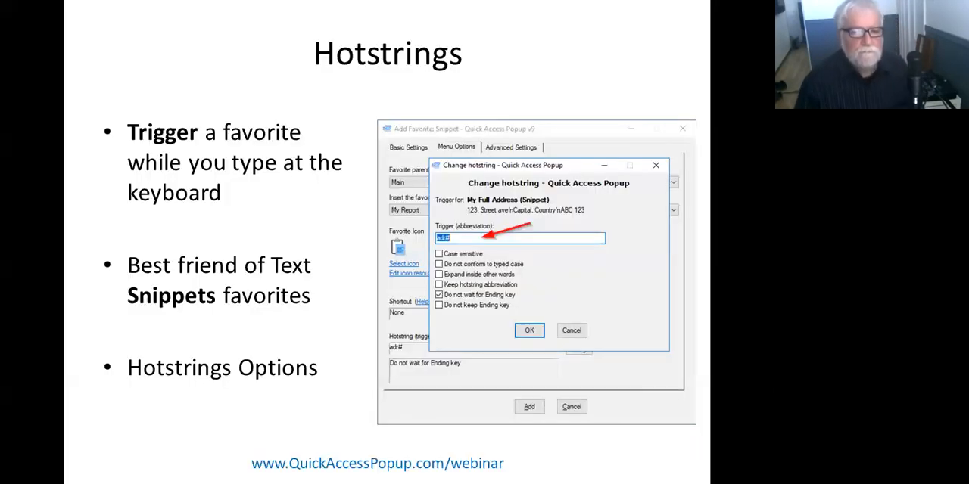
{"action": "key", "text": "Right"}
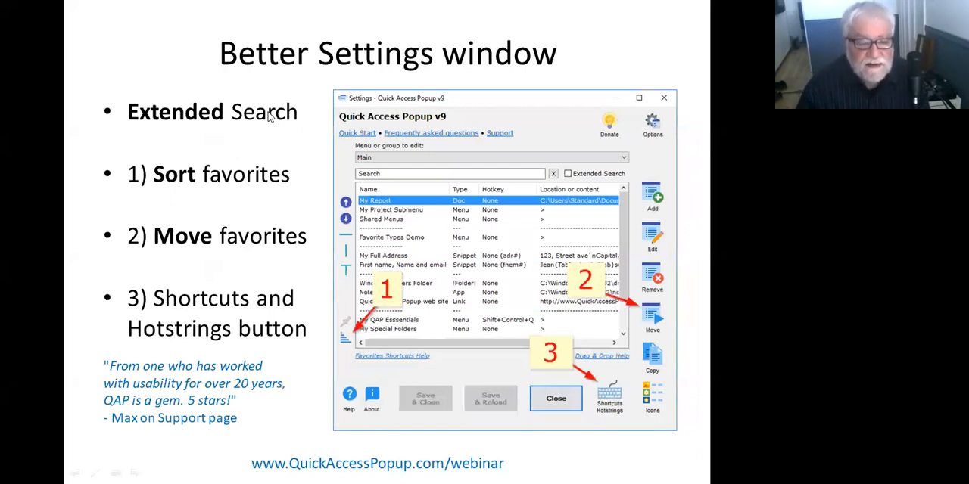
Bring up the Quick Access Popup settings over the slide show and cancel the pending edit of the Code email snippet.
{"action": "middle_click", "coordinate": [330, 186]}
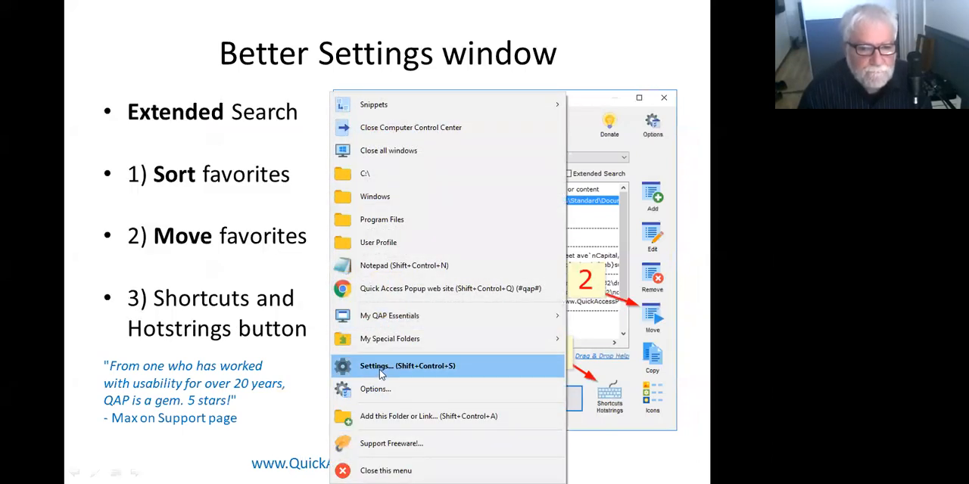
{"action": "left_click", "coordinate": [381, 367]}
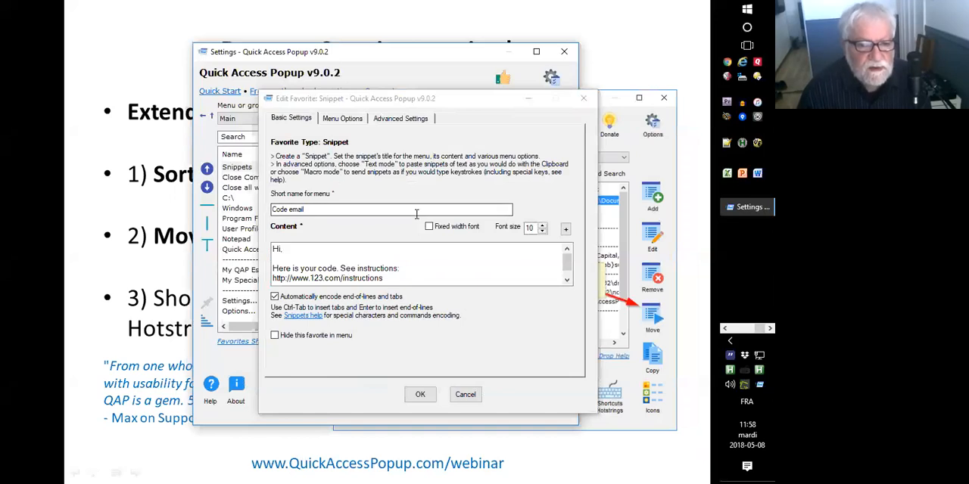
{"action": "left_click", "coordinate": [459, 394]}
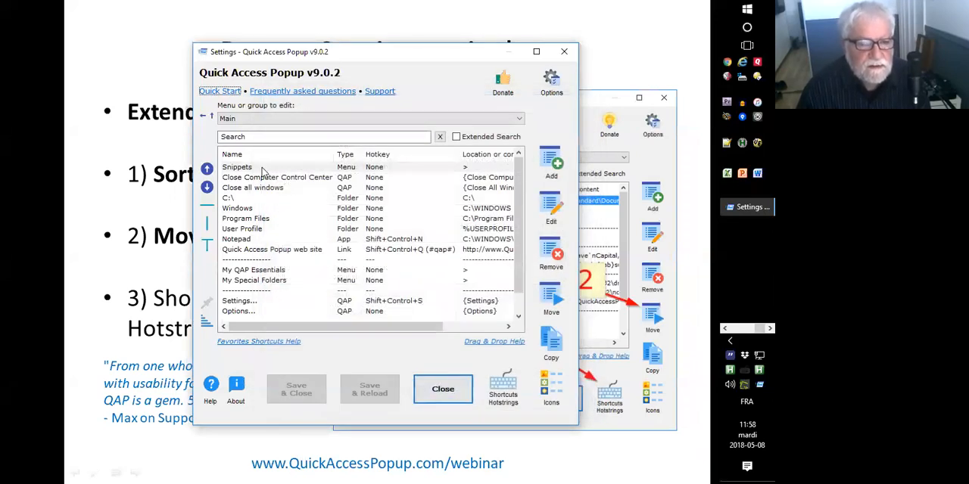
Search the favorites in the Settings window for "win" without Extended Search, clearing and re-entering the search text gradually.
{"action": "left_click", "coordinate": [253, 136]}
{"action": "left_click", "coordinate": [254, 135]}
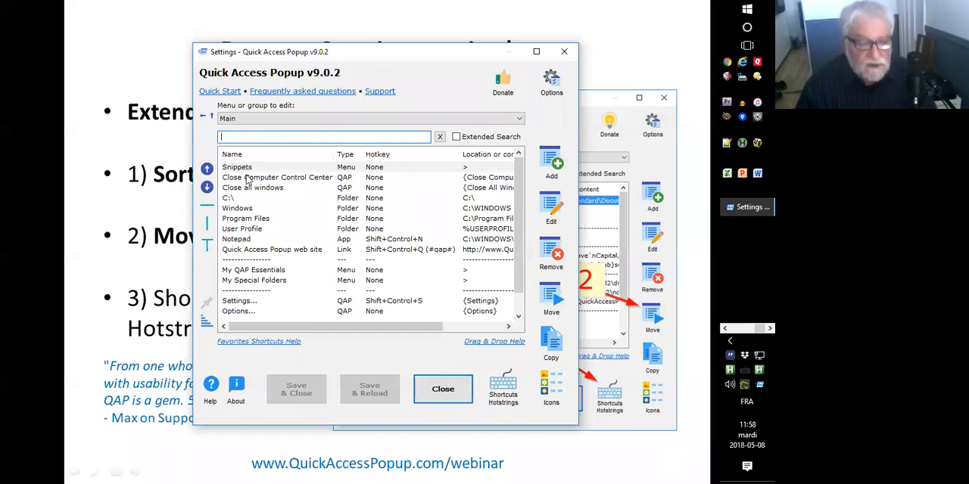
{"action": "type", "text": "wind"}
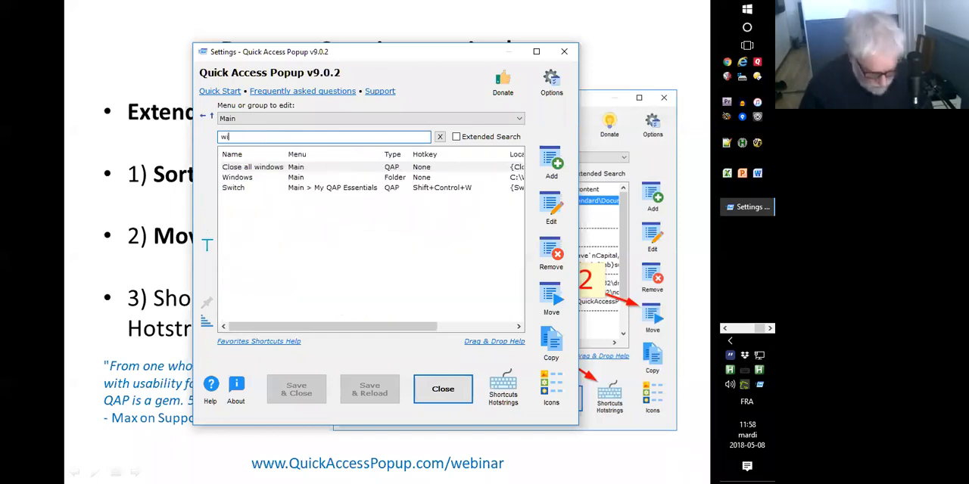
{"action": "key", "text": "BackSpace"}
{"action": "key", "text": "BackSpace"}
{"action": "key", "text": "BackSpace"}
{"action": "key", "text": "BackSpace"}
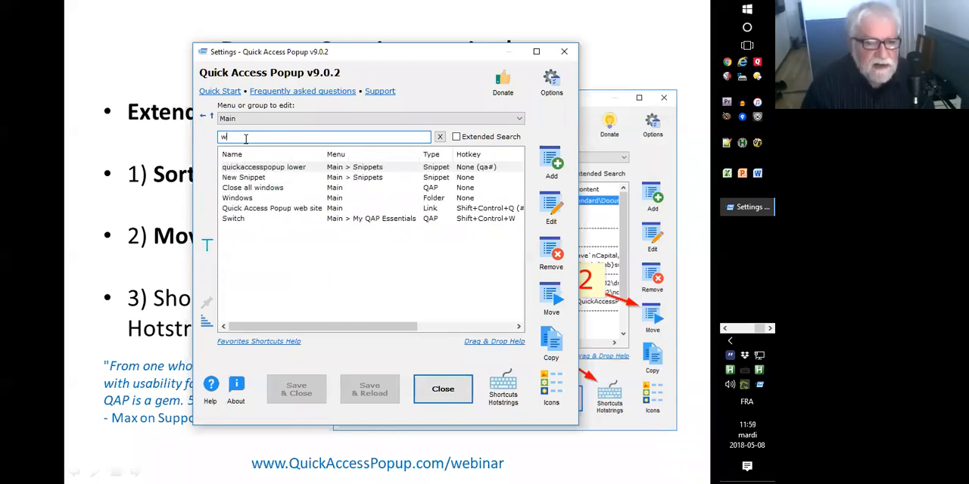
{"action": "type", "text": "wi"}
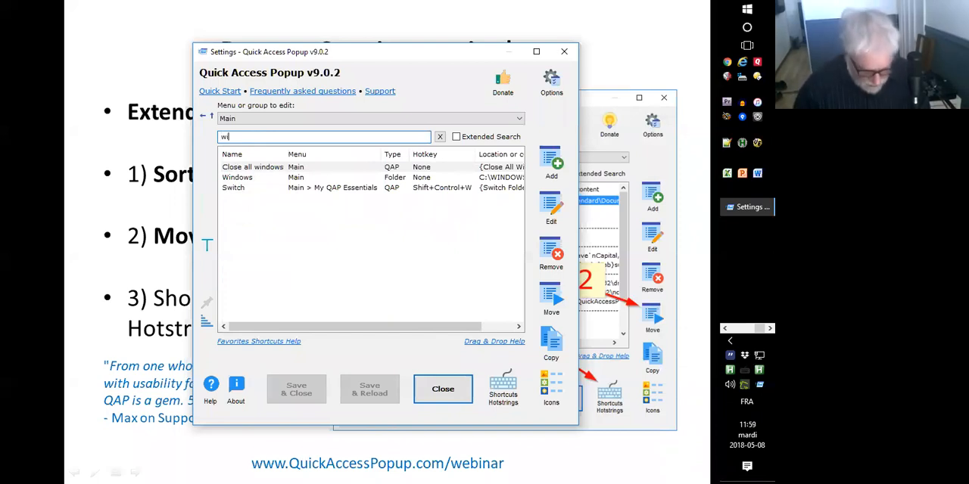
{"action": "type", "text": "n"}
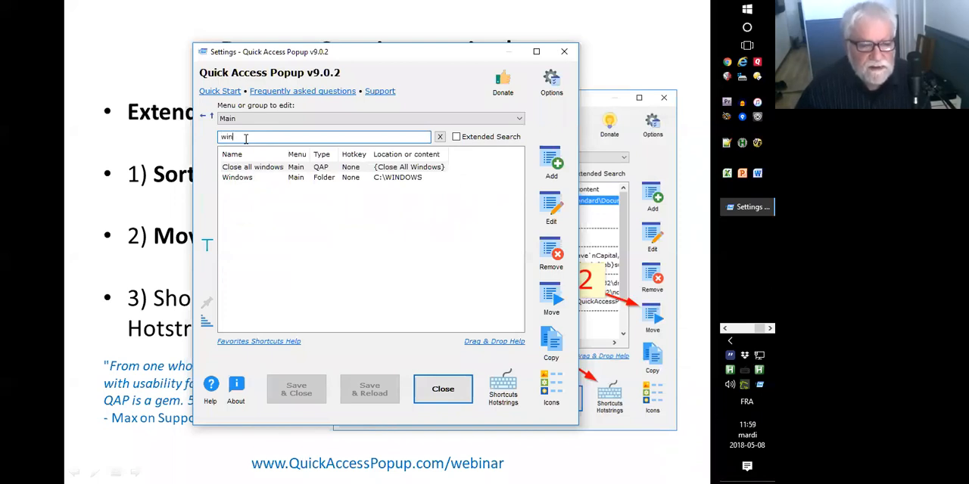
Clear the favorites search text and turn on Extended Search.
{"action": "key", "text": "BackSpace"}
{"action": "key", "text": "BackSpace"}
{"action": "key", "text": "BackSpace"}
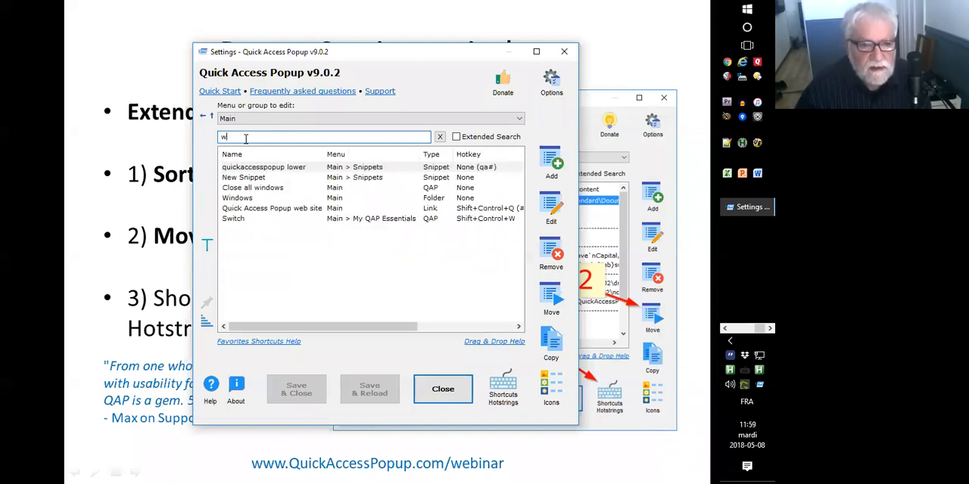
{"action": "left_click", "coordinate": [457, 137]}
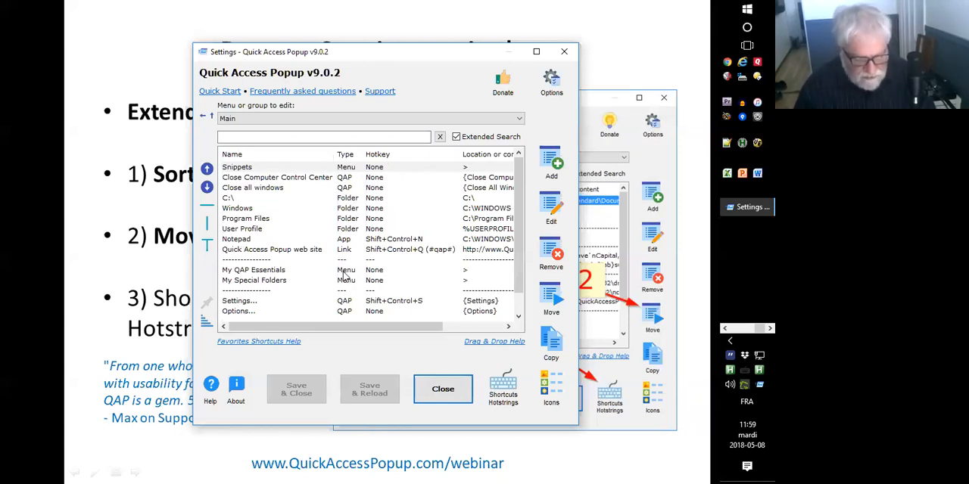
Search the favorites for "menu" with Extended Search on, and clear the search text.
{"action": "left_click", "coordinate": [267, 136]}
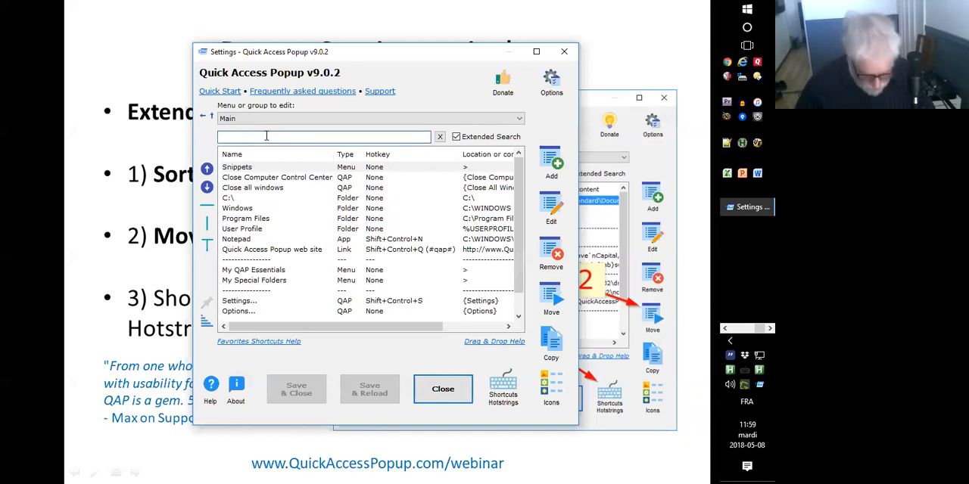
{"action": "type", "text": "menu"}
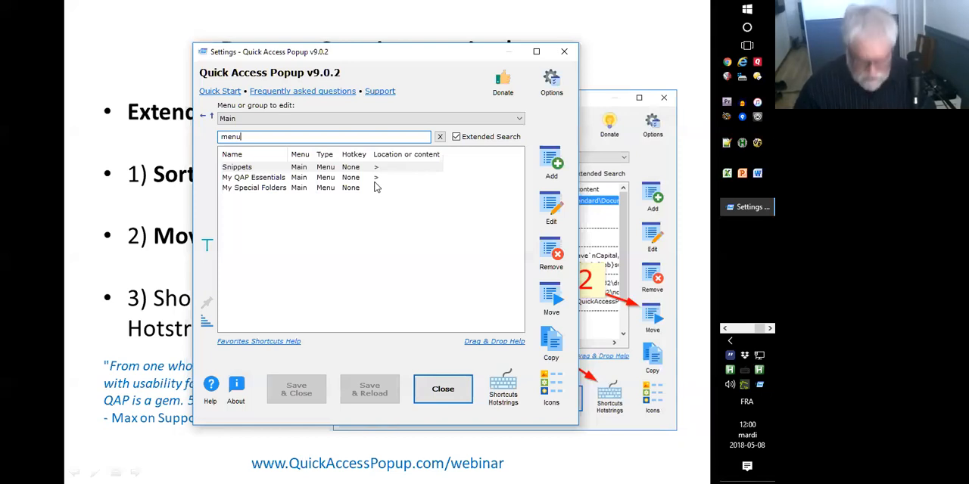
{"action": "key", "text": "BackSpace"}
{"action": "key", "text": "BackSpace"}
{"action": "key", "text": "BackSpace"}
{"action": "key", "text": "BackSpace"}
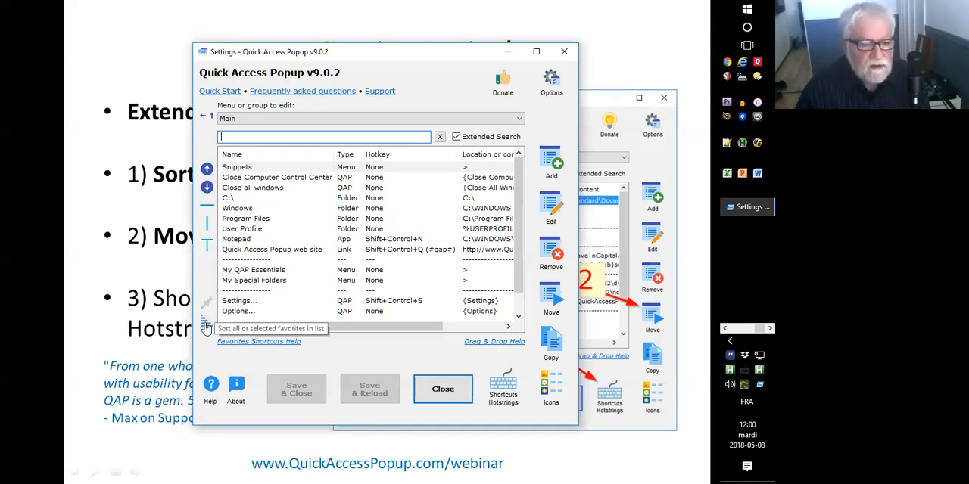
Sort the Main menu favorites above the first separator, from Snippets through Quick Access Popup web site.
{"action": "left_click", "coordinate": [238, 168]}
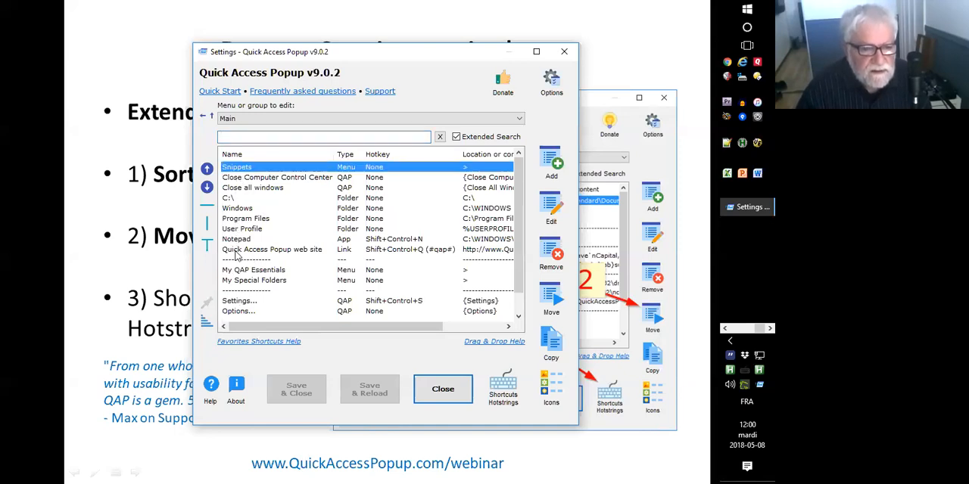
{"action": "left_click", "coordinate": [239, 250], "text": "shift"}
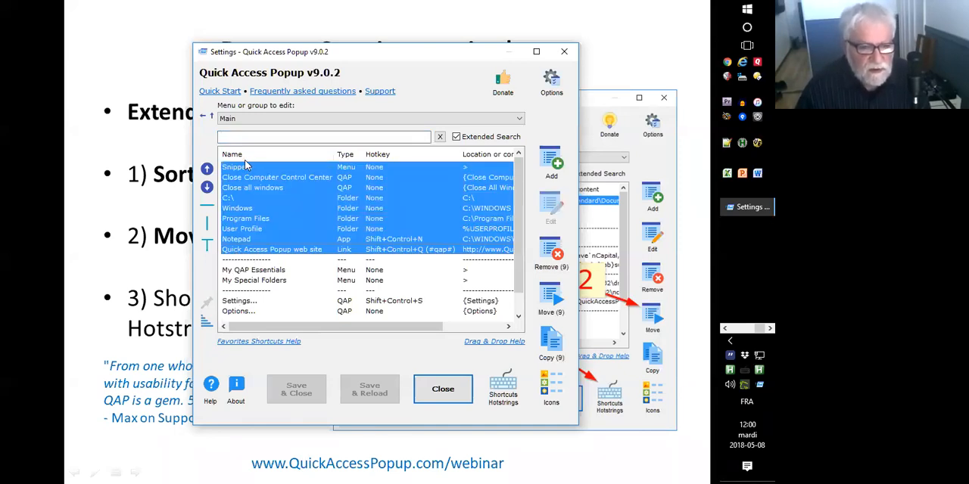
{"action": "left_click", "coordinate": [205, 324]}
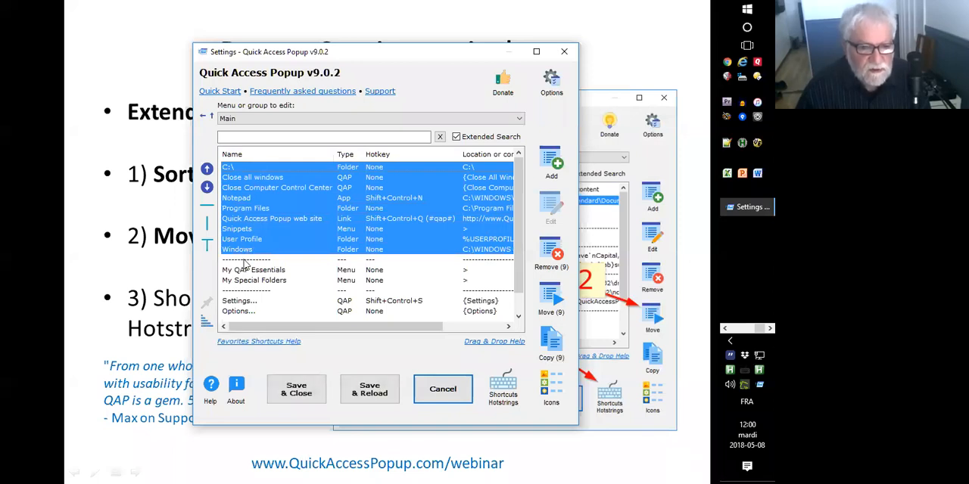
{"action": "left_click", "coordinate": [245, 260]}
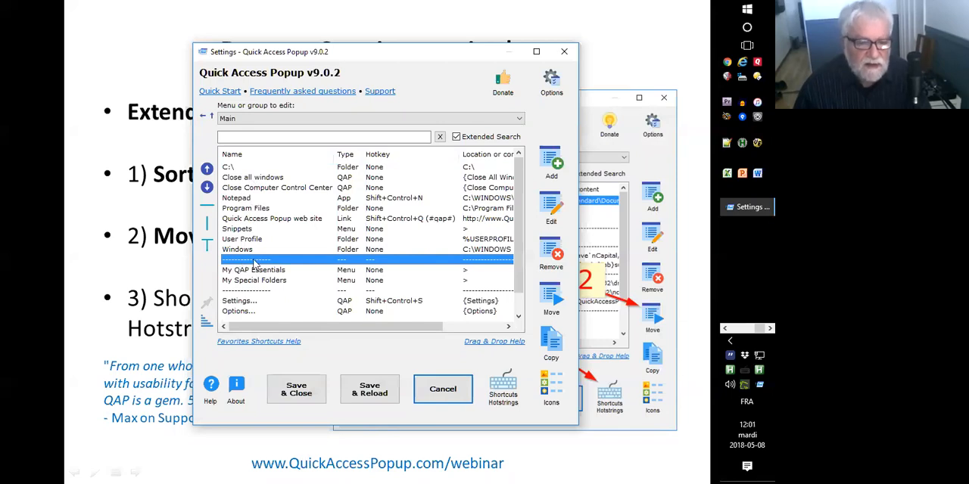
Add a Shared Menu favorite named "Sort example" above C:\ in the Main menu, using the settings file J:\Temp\list-sort.ini.
{"action": "left_click", "coordinate": [249, 168]}
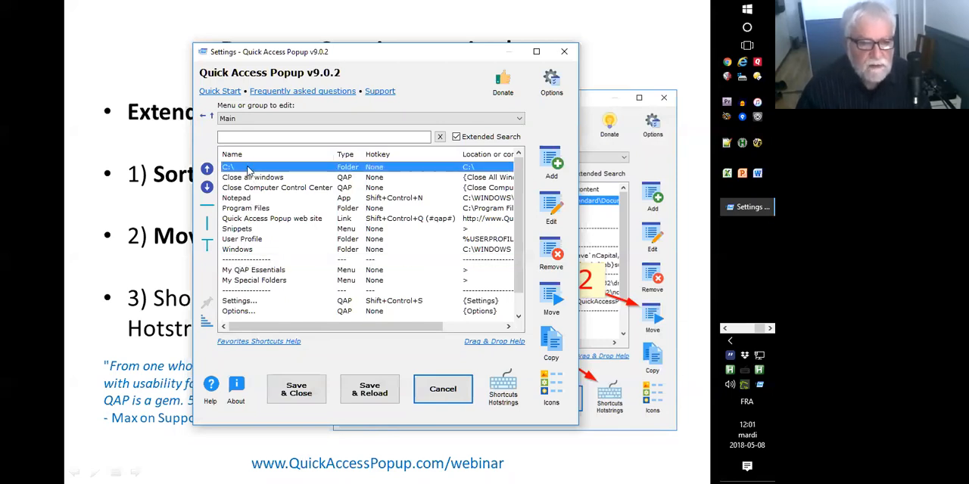
{"action": "left_click", "coordinate": [547, 157]}
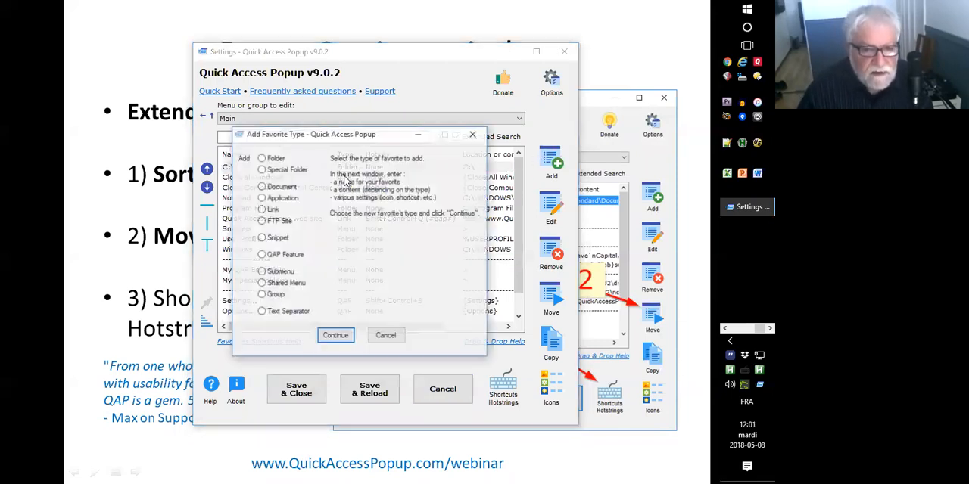
{"action": "left_click", "coordinate": [280, 286]}
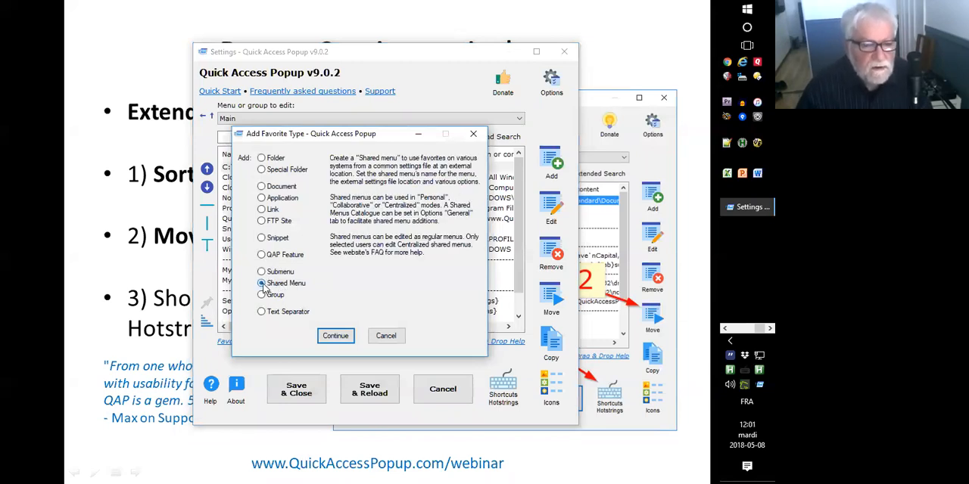
{"action": "left_click", "coordinate": [335, 336]}
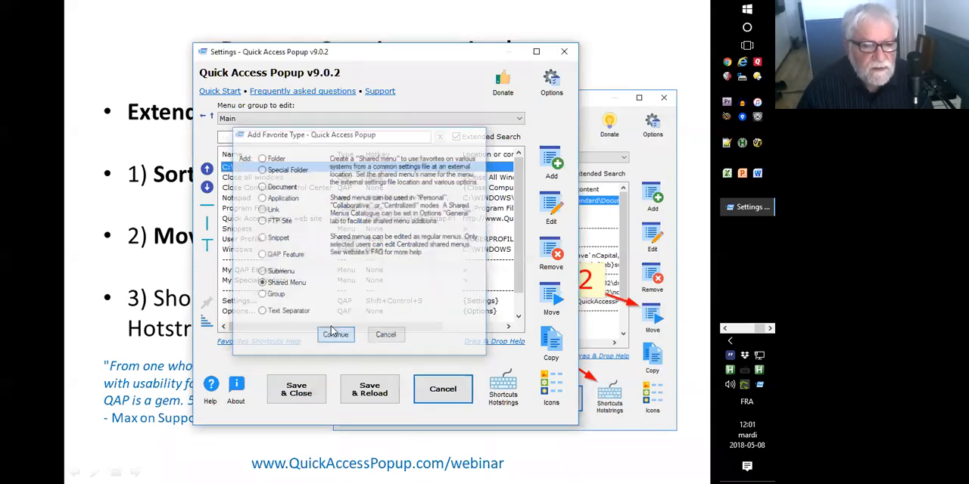
{"action": "type", "text": "Sort example"}
{"action": "left_click", "coordinate": [283, 253]}
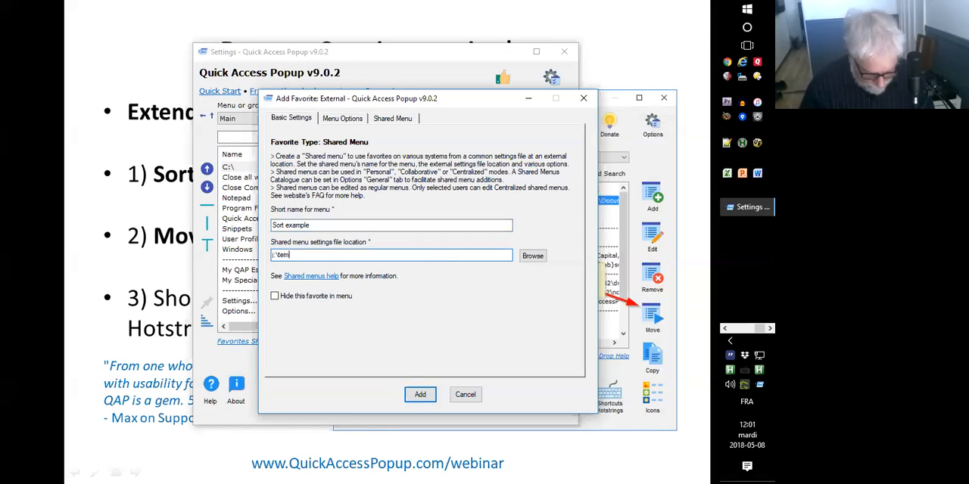
{"action": "left_click", "coordinate": [545, 257]}
{"action": "double_click", "coordinate": [270, 193]}
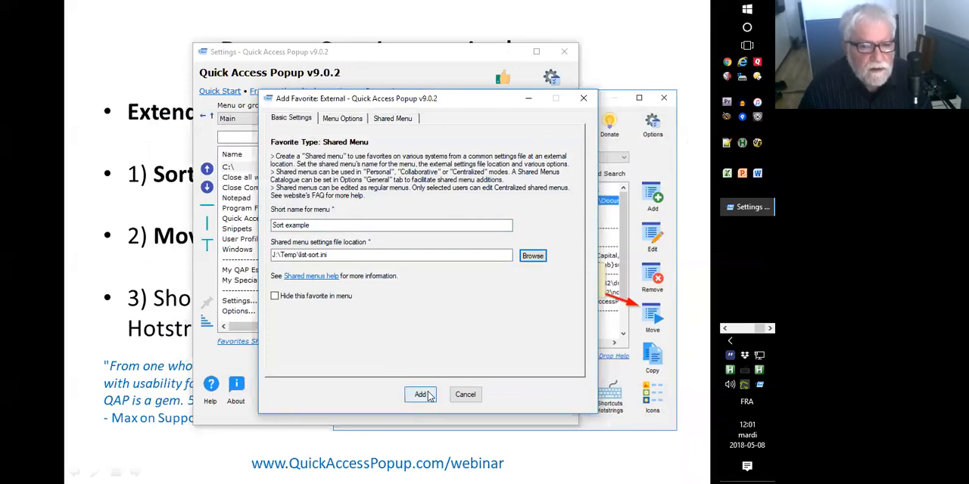
{"action": "left_click", "coordinate": [427, 396]}
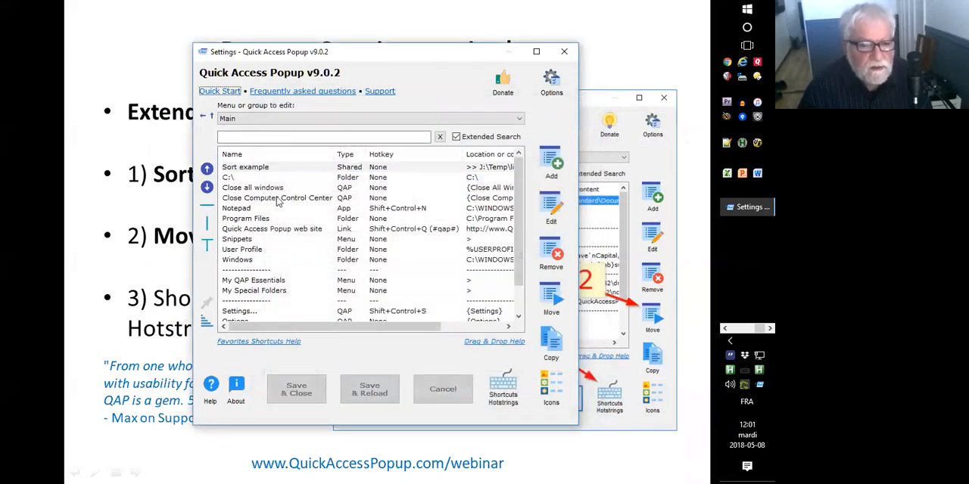
Preview the Sort example submenu in the popup menu and open that shared menu in the Settings list.
{"action": "middle_click", "coordinate": [299, 187]}
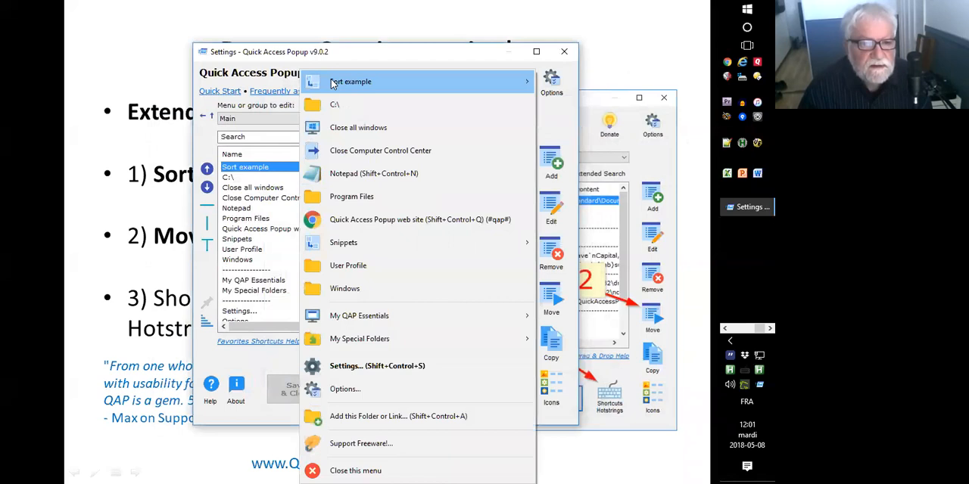
{"action": "mouse_move", "coordinate": [331, 84]}
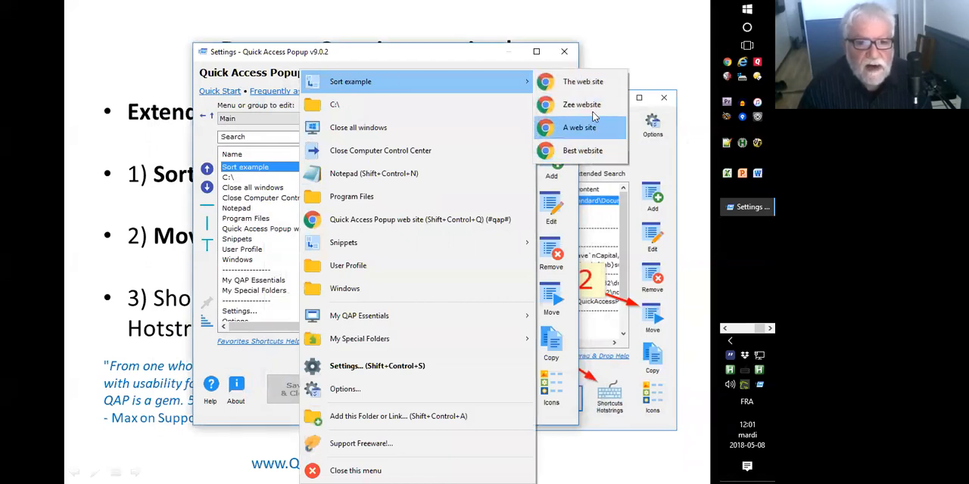
{"action": "double_click", "coordinate": [240, 168]}
Insert a menu separator above "A web site" in the Sort example menu and move "Zee website" above "The web site".
{"action": "left_click", "coordinate": [244, 198]}
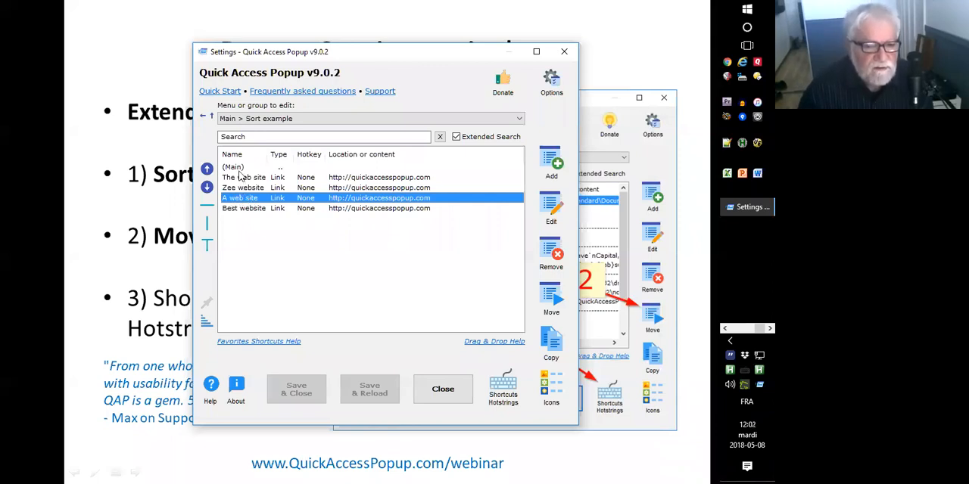
{"action": "left_click", "coordinate": [205, 205]}
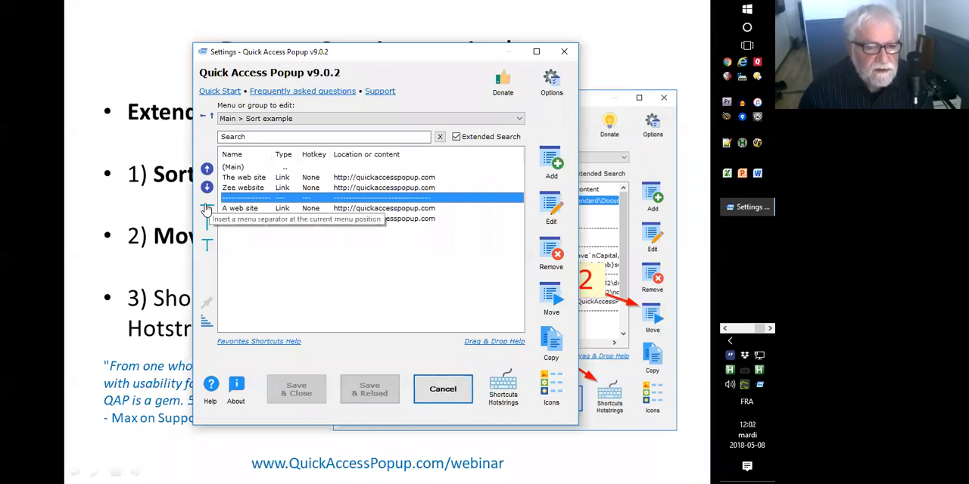
{"action": "left_click", "coordinate": [243, 189]}
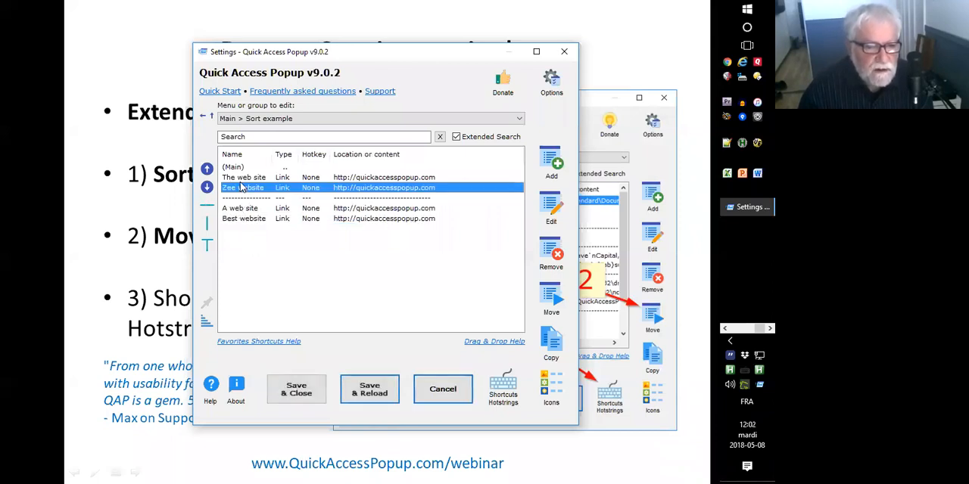
{"action": "left_click", "coordinate": [243, 180]}
{"action": "left_click", "coordinate": [246, 188]}
{"action": "left_click", "coordinate": [207, 168]}
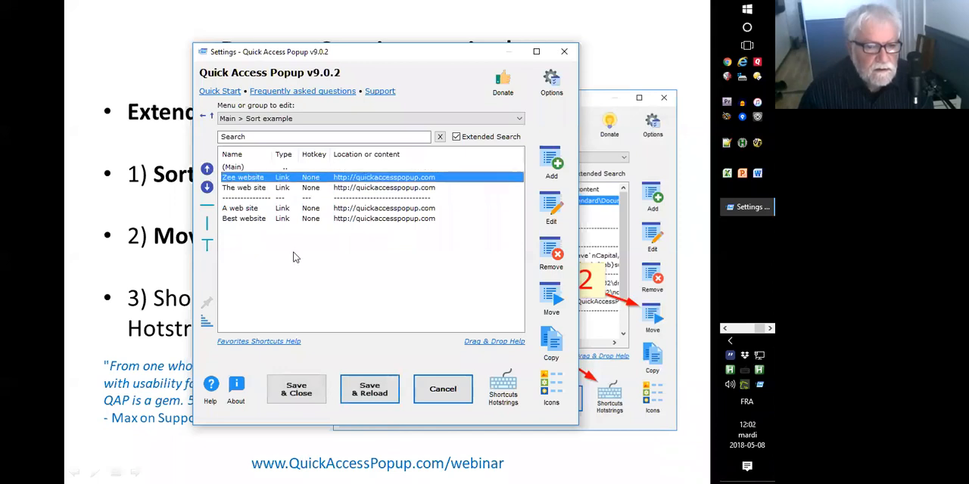
Sort only the two links above the separator in the Sort example menu.
{"action": "left_click", "coordinate": [261, 238]}
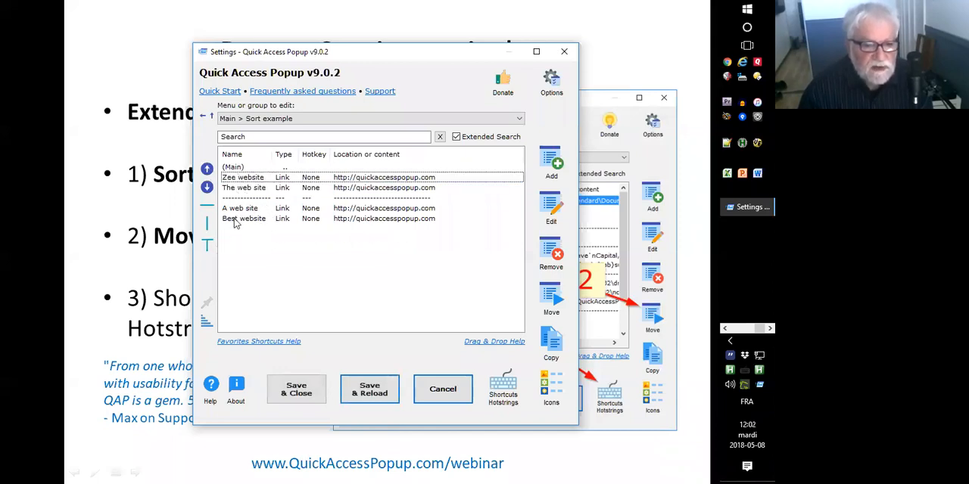
{"action": "left_click", "coordinate": [207, 318]}
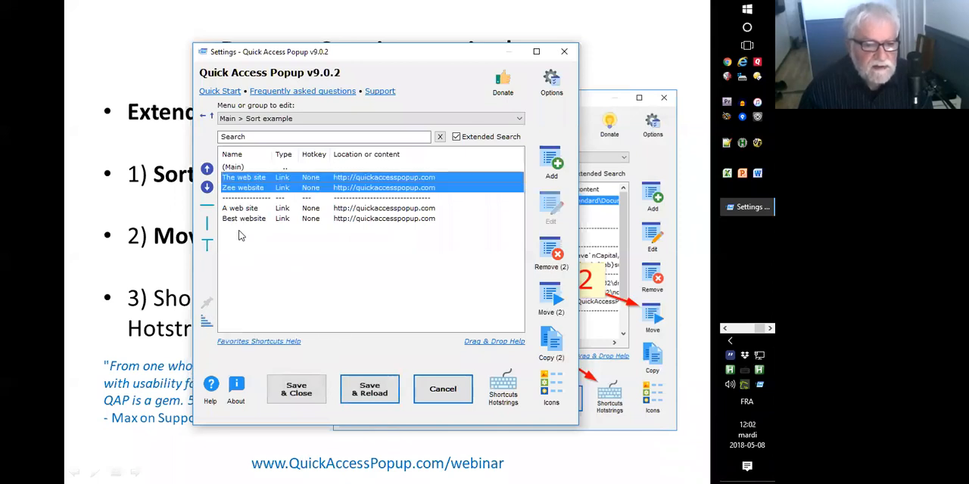
{"action": "left_click", "coordinate": [235, 199]}
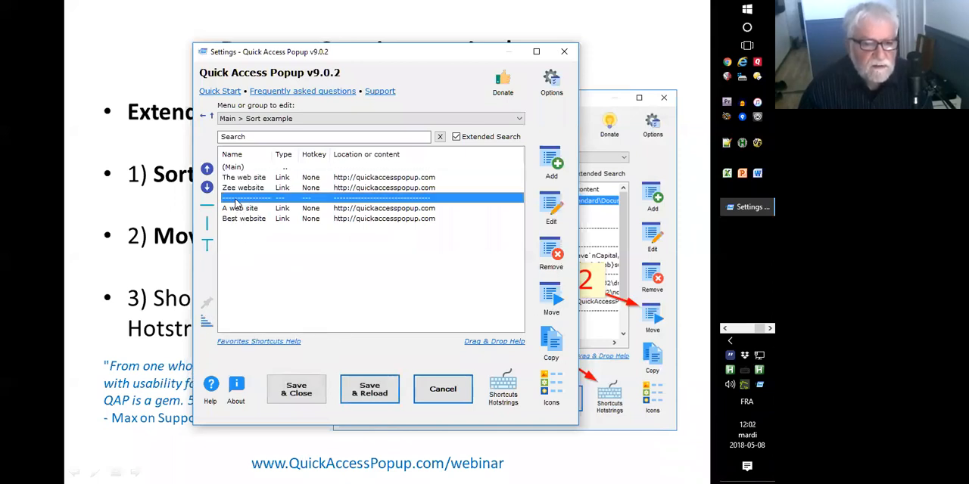
Sort the four links on both sides of the separator together, leaving the separator unselected, and return to the Main menu.
{"action": "left_click", "coordinate": [246, 177]}
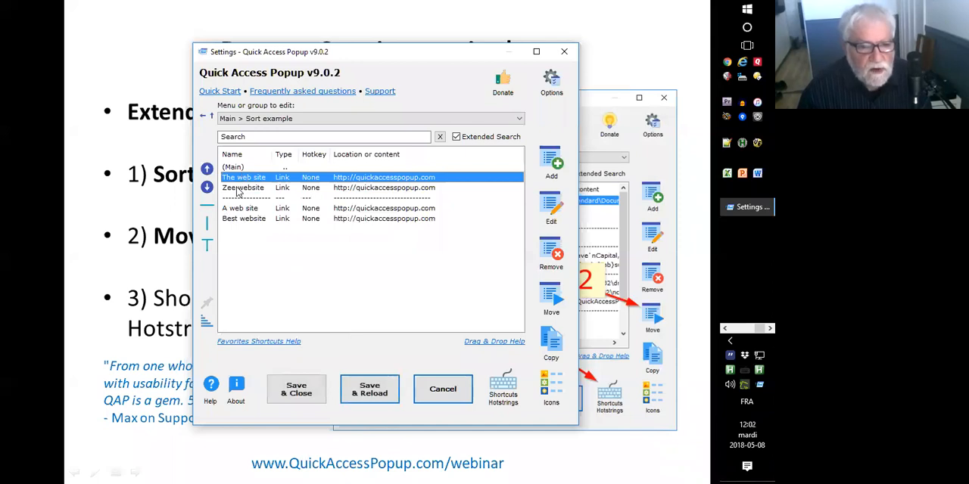
{"action": "left_click", "coordinate": [237, 188], "text": "shift"}
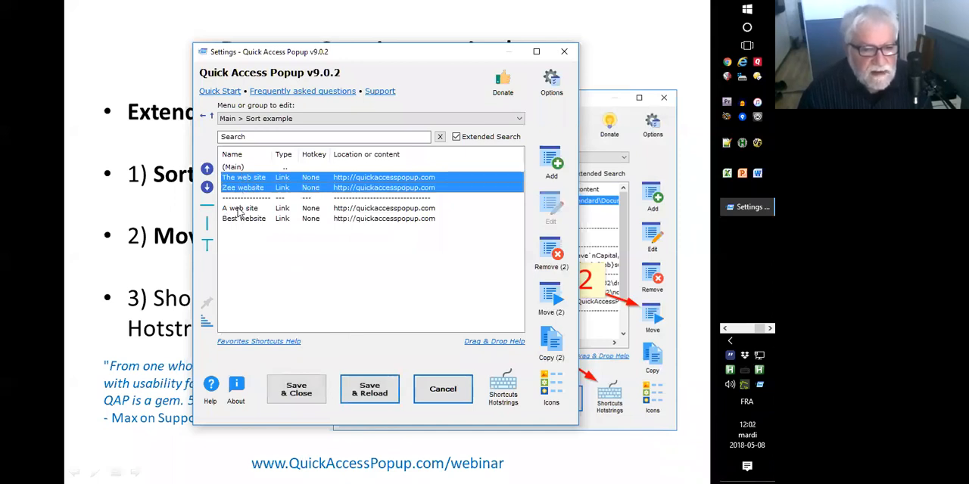
{"action": "left_click", "coordinate": [239, 209], "text": "ctrl"}
{"action": "left_click", "coordinate": [245, 218], "text": "ctrl"}
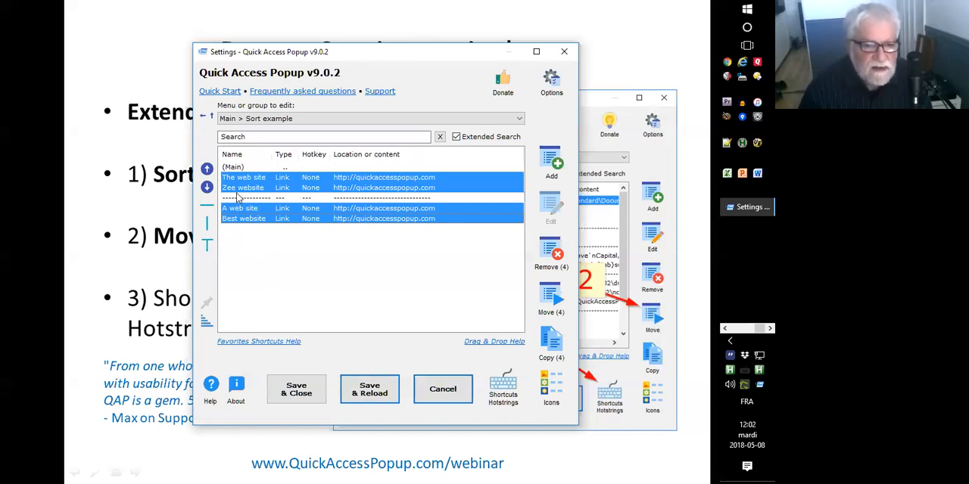
{"action": "left_click", "coordinate": [205, 322]}
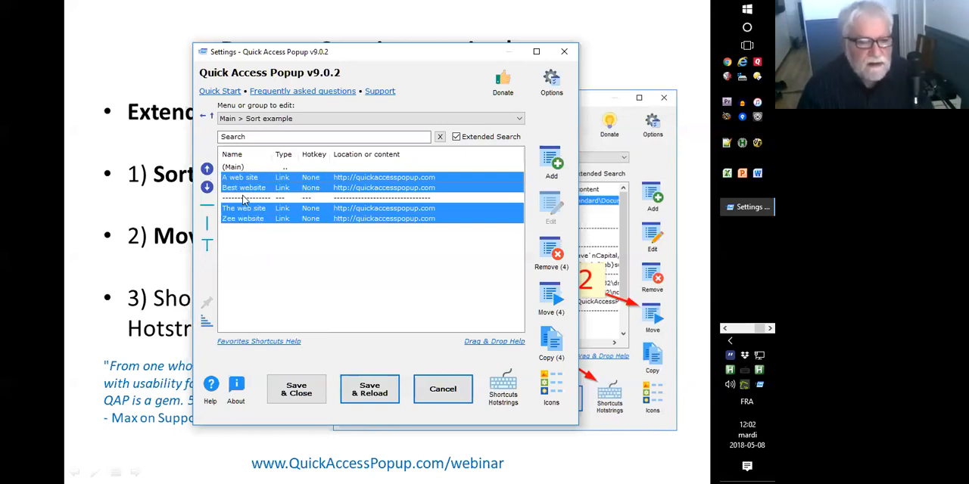
{"action": "double_click", "coordinate": [301, 168]}
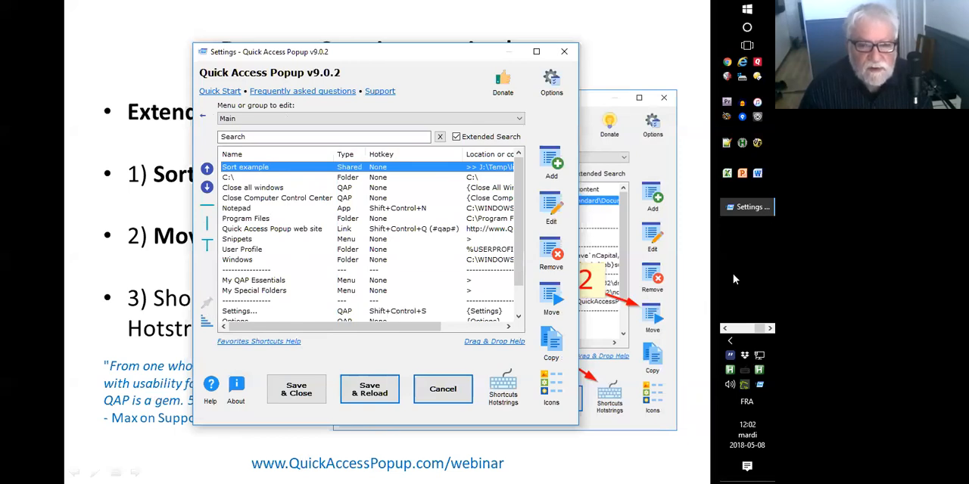
Keep the Settings window always on top and arrange it beside a File Explorer window of the C: drive, with the _test_ folder selected.
{"action": "left_click", "coordinate": [206, 307]}
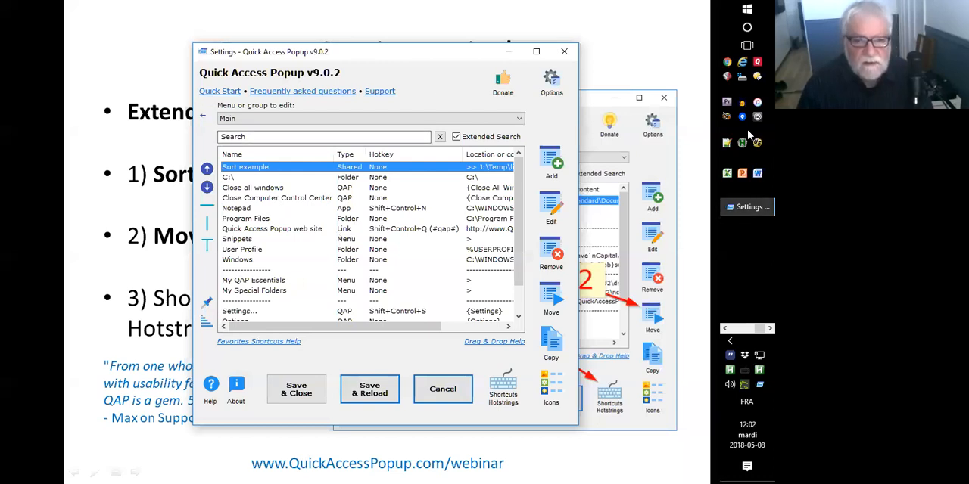
{"action": "left_click", "coordinate": [743, 79]}
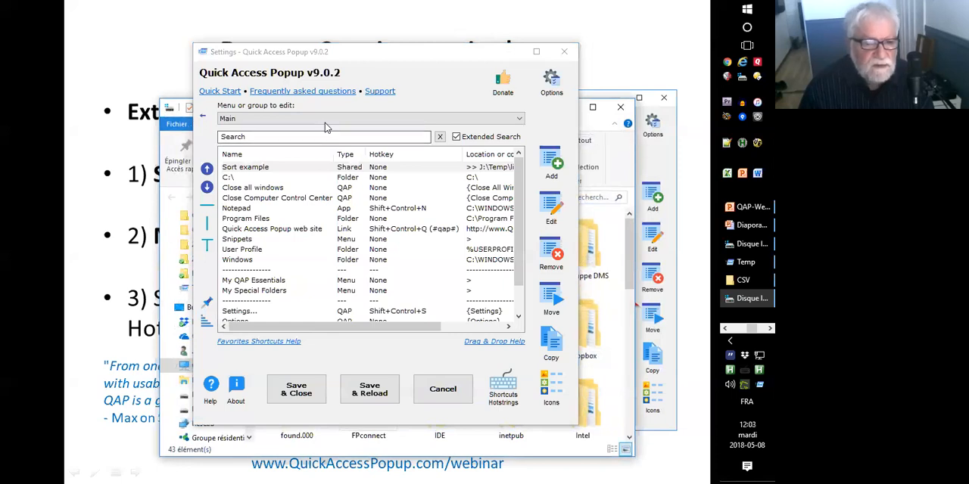
{"action": "left_click", "coordinate": [454, 58]}
{"action": "left_click_drag", "start_coordinate": [454, 58], "coordinate": [369, 42]}
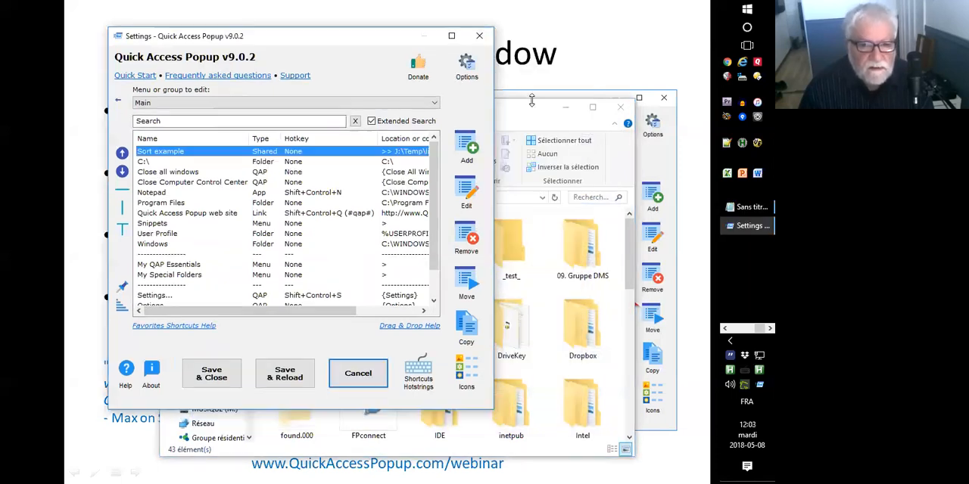
{"action": "left_click", "coordinate": [521, 113]}
{"action": "left_click_drag", "start_coordinate": [521, 114], "coordinate": [680, 140]}
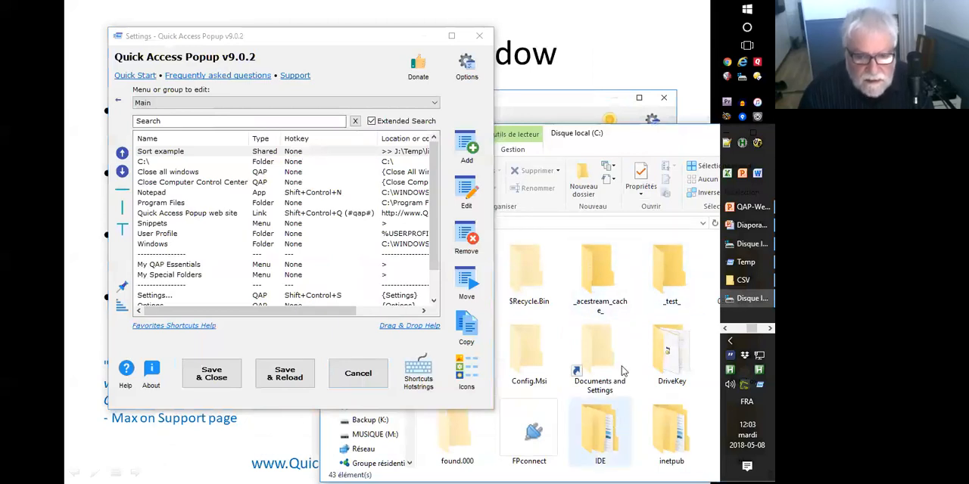
{"action": "mouse_move", "coordinate": [668, 271]}
{"action": "left_mouse_down"}
{"action": "mouse_move", "coordinate": [192, 187]}
{"action": "mouse_move", "coordinate": [628, 227]}
{"action": "mouse_move", "coordinate": [295, 193]}
{"action": "mouse_move", "coordinate": [564, 227]}
{"action": "mouse_move", "coordinate": [679, 261]}
{"action": "left_mouse_up"}
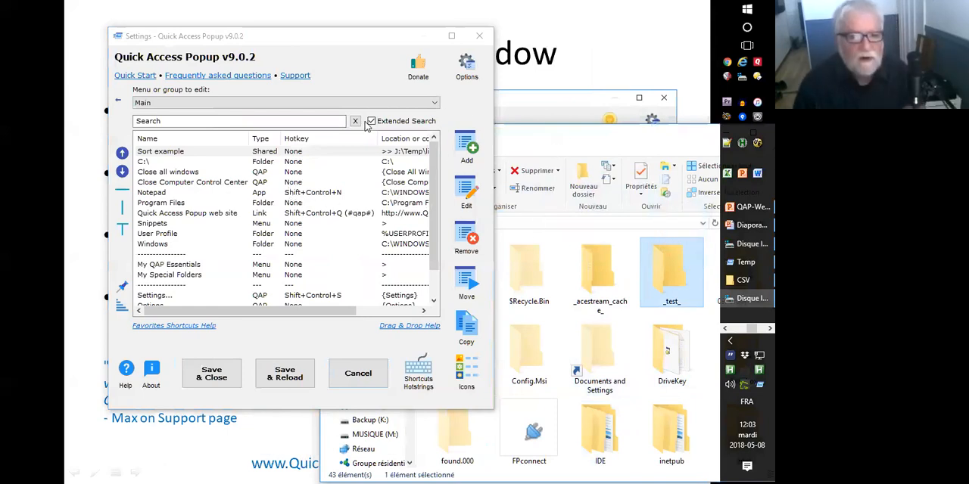
Add the _test_ folder from File Explorer to the Main menu as a favorite, and turn off always-on-top for the Settings window.
{"action": "left_click_drag", "start_coordinate": [235, 35], "coordinate": [216, 24]}
{"action": "left_click_drag", "start_coordinate": [672, 276], "coordinate": [229, 195]}
{"action": "left_click", "coordinate": [420, 394]}
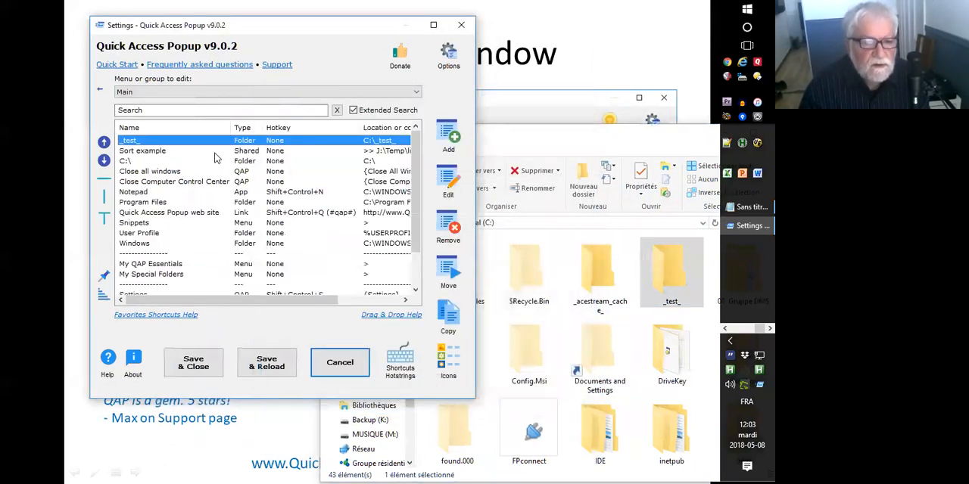
{"action": "left_click", "coordinate": [104, 279]}
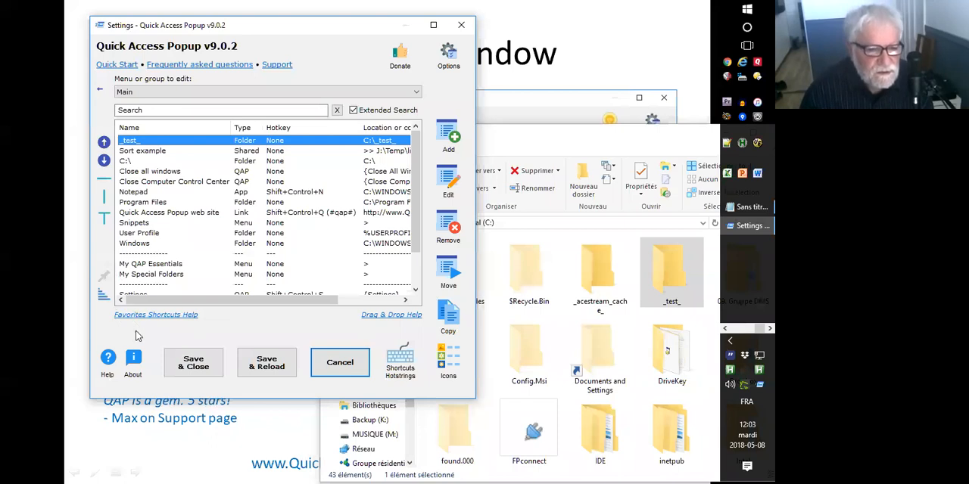
Bring the Better Settings window slide forward, return to Settings and select the Sort example and C:\ favorites together.
{"action": "left_click", "coordinate": [619, 84]}
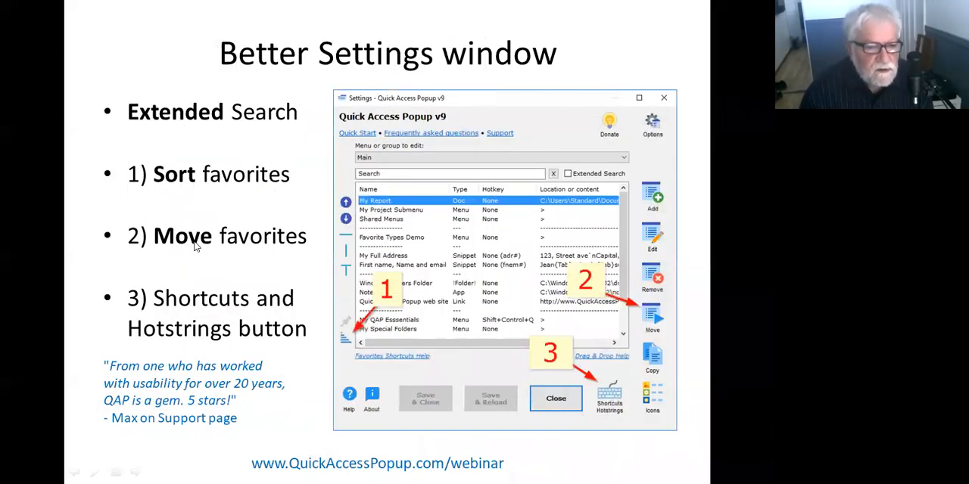
{"action": "key", "text": "alt+Tab"}
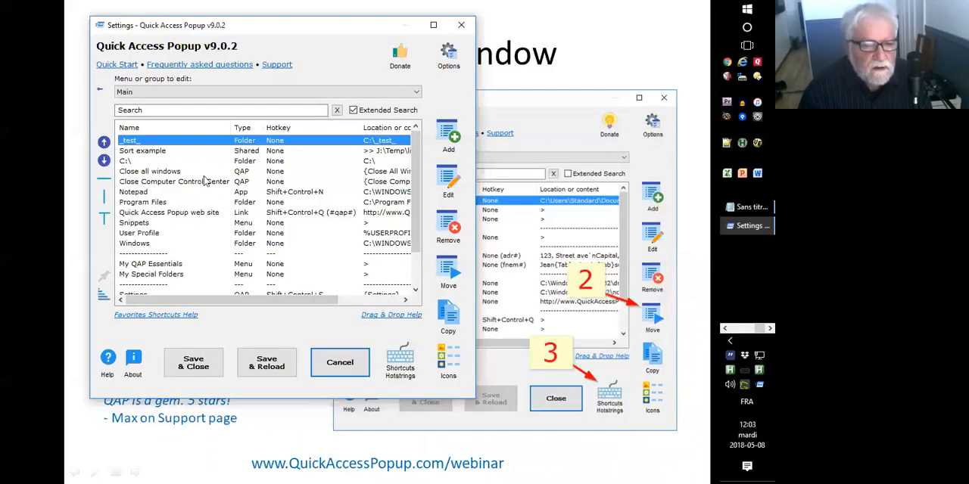
{"action": "left_click", "coordinate": [148, 151]}
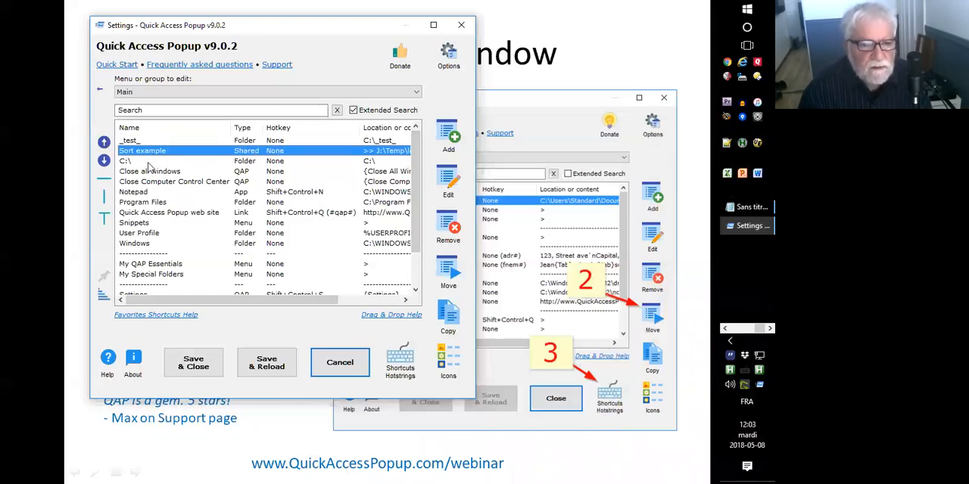
{"action": "left_click", "coordinate": [140, 162], "text": "shift"}
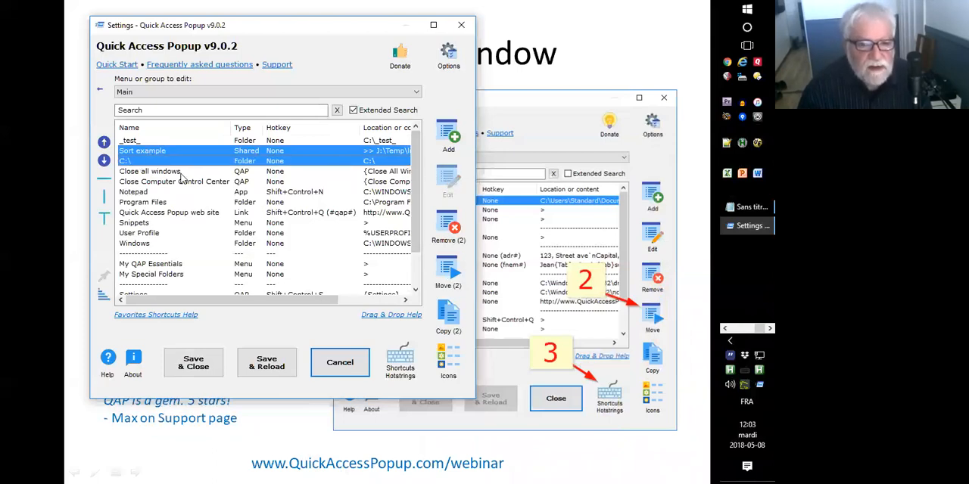
Examine the parent menu and insert position choices for editing the Close all windows favorite, leaving it unchanged.
{"action": "left_click", "coordinate": [148, 171]}
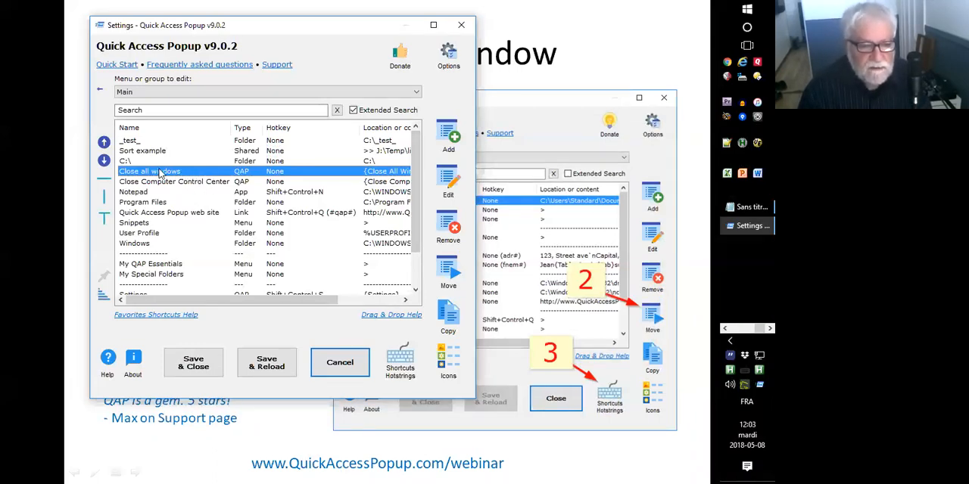
{"action": "left_click", "coordinate": [447, 183]}
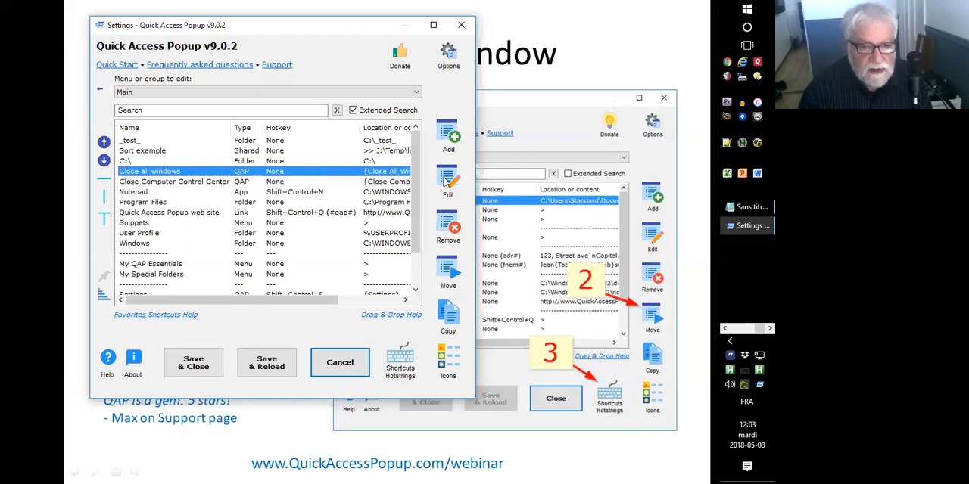
{"action": "left_click", "coordinate": [339, 119]}
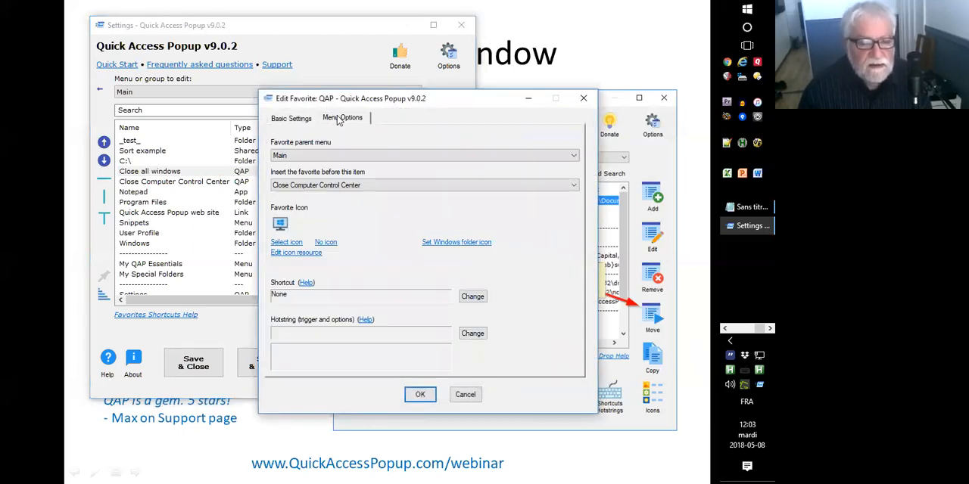
{"action": "left_click", "coordinate": [312, 156]}
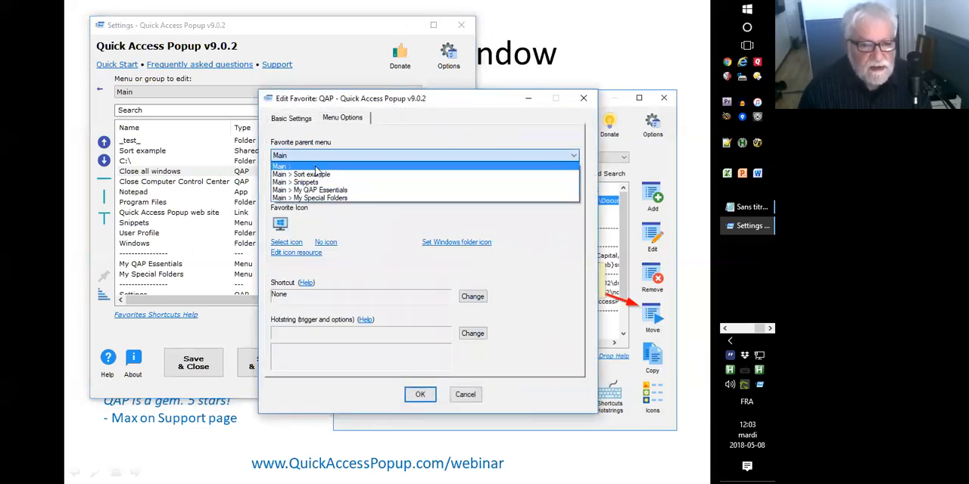
{"action": "left_click", "coordinate": [337, 166]}
{"action": "left_click", "coordinate": [329, 184]}
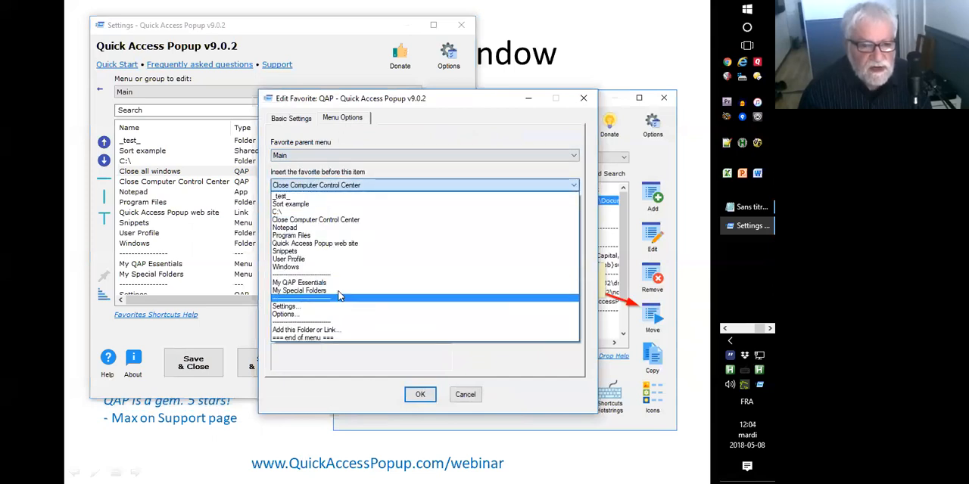
{"action": "left_click", "coordinate": [420, 138]}
{"action": "left_click", "coordinate": [464, 394]}
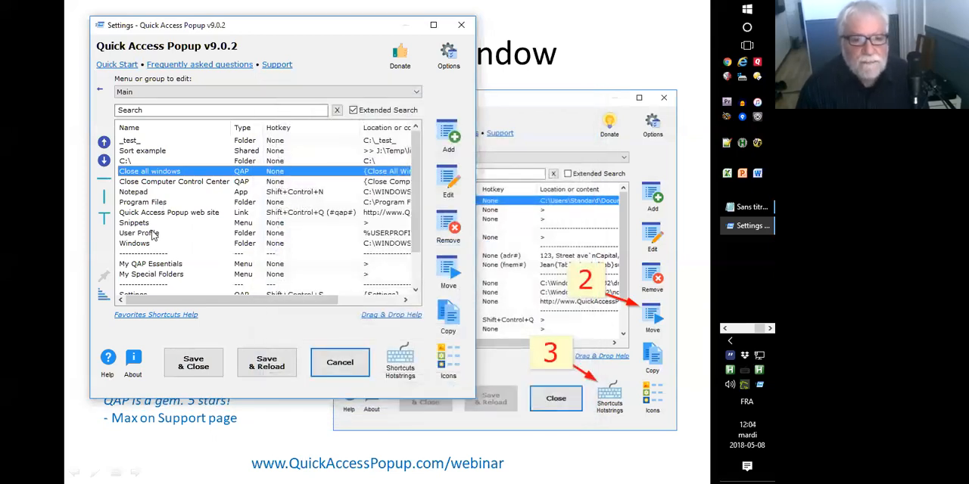
Examine the destination menus and insert positions offered for moving the _test_ favorite, leaving it in place.
{"action": "left_click", "coordinate": [144, 142]}
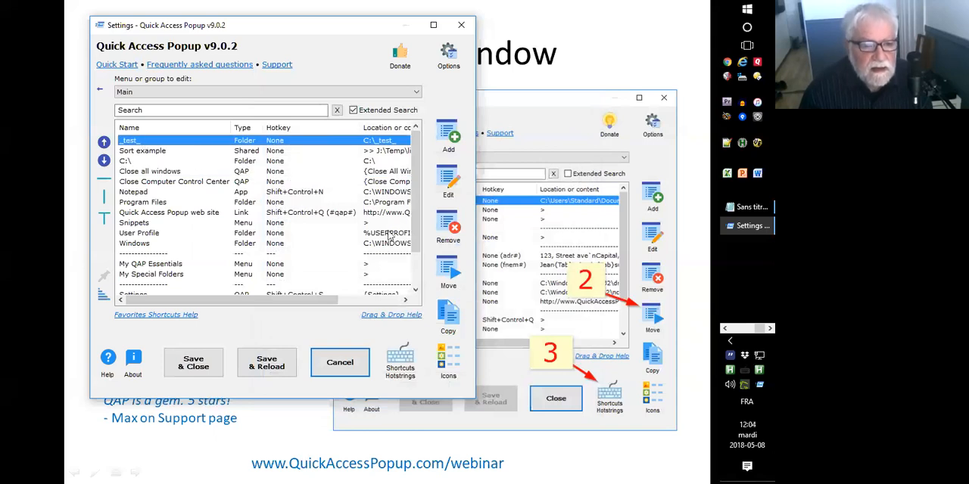
{"action": "left_click", "coordinate": [448, 270]}
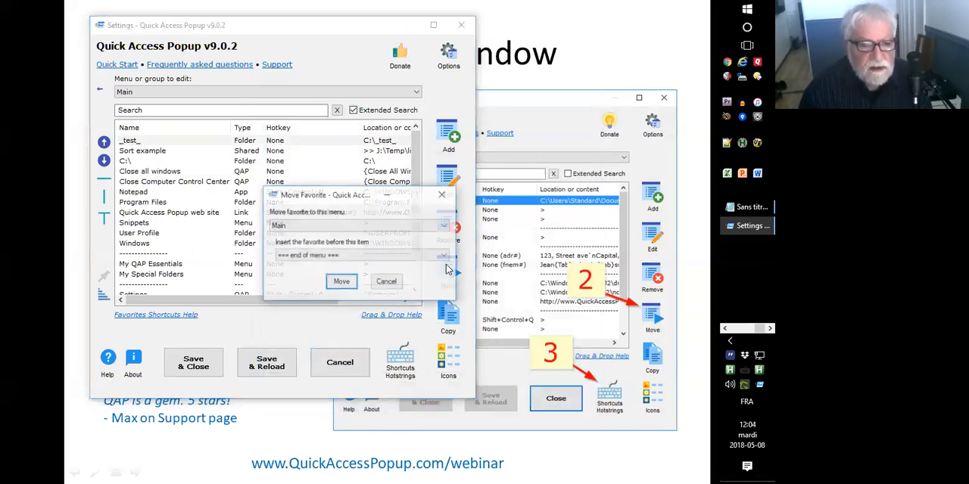
{"action": "left_click", "coordinate": [309, 227]}
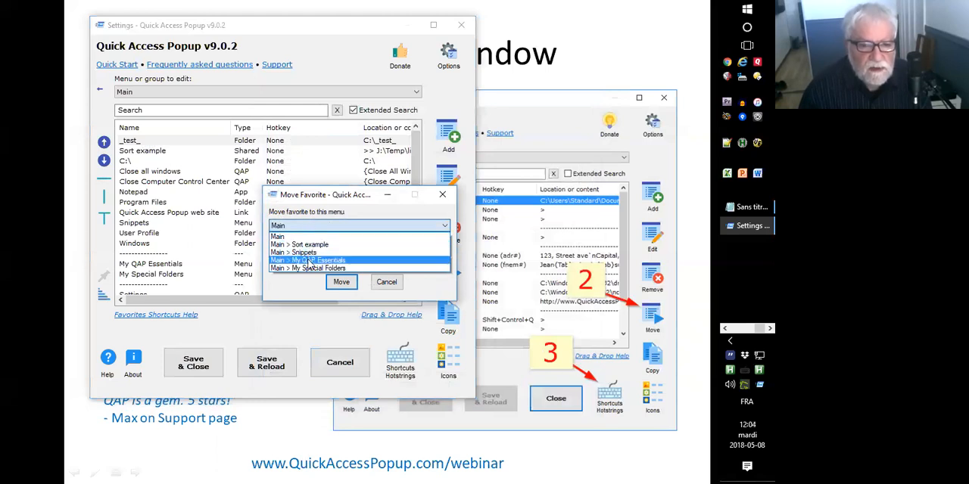
{"action": "left_click", "coordinate": [309, 238]}
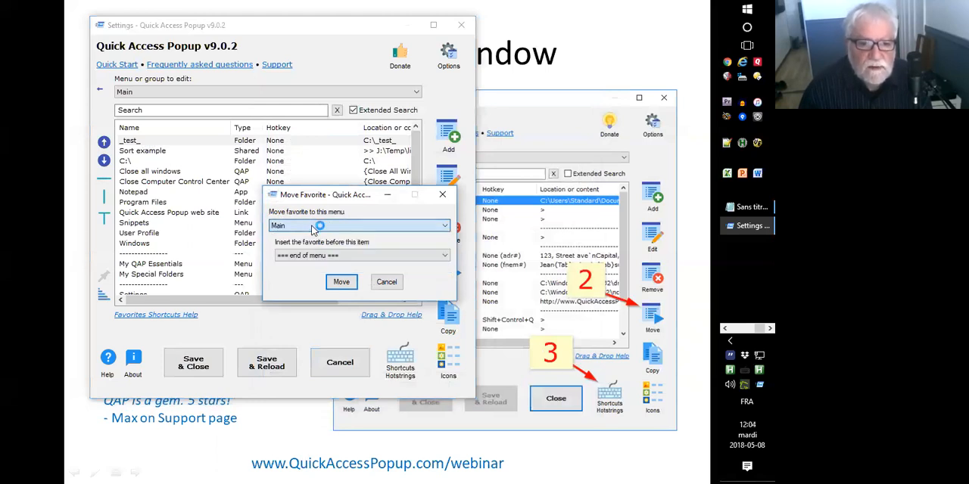
{"action": "left_click", "coordinate": [318, 255]}
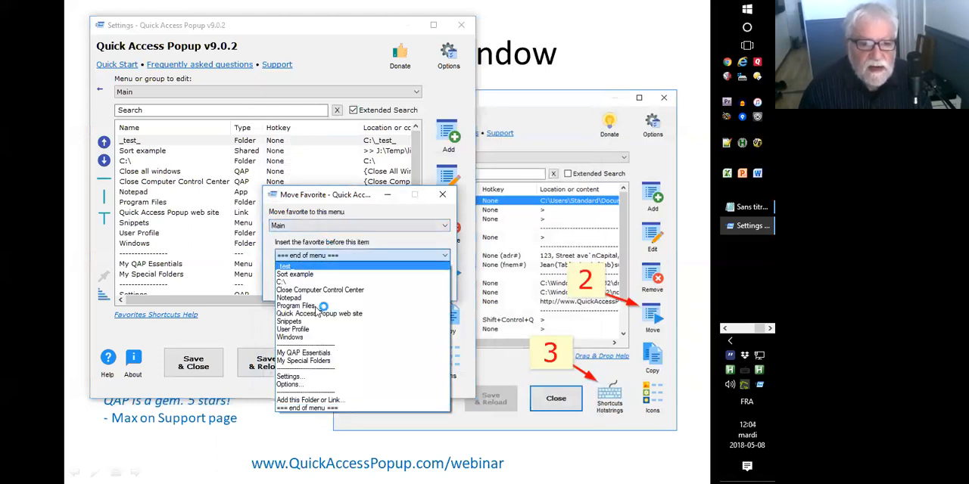
{"action": "left_click", "coordinate": [269, 280]}
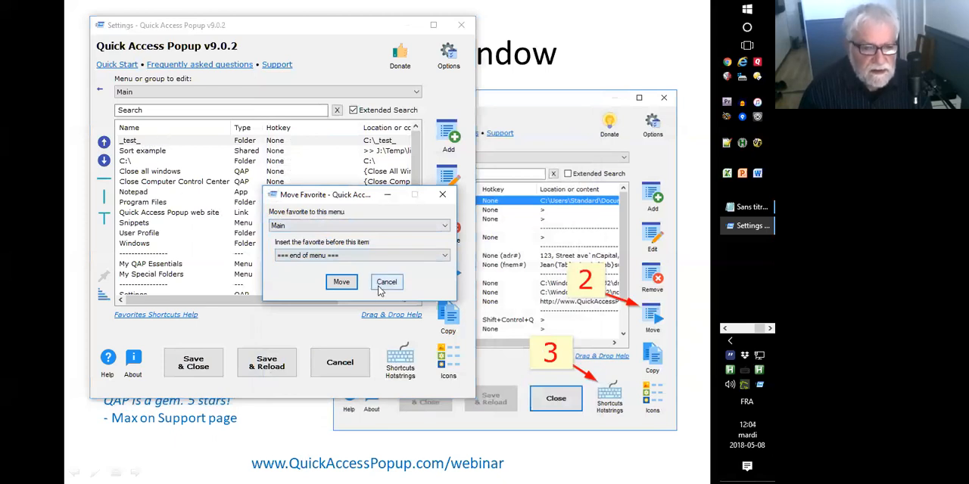
{"action": "left_click", "coordinate": [341, 282]}
Select _test_, Sort example, C:\, Program Files and User Profile together, check the slide, and return to select only Windows.
{"action": "left_click", "coordinate": [140, 163], "text": "shift"}
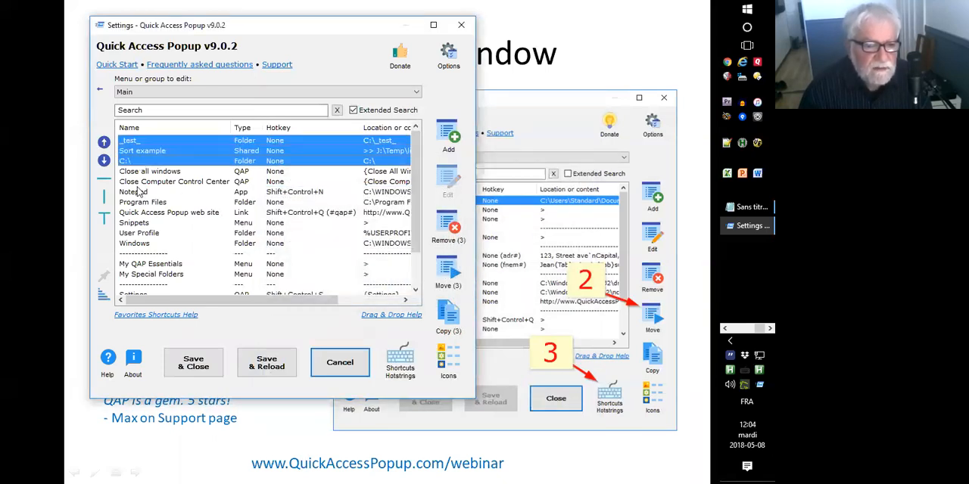
{"action": "left_click", "coordinate": [142, 202], "text": "ctrl"}
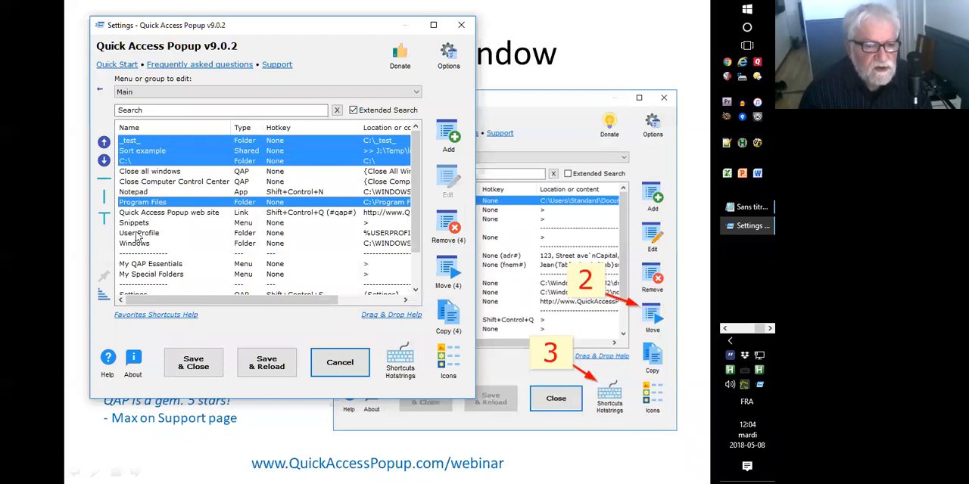
{"action": "left_click", "coordinate": [139, 233], "text": "ctrl"}
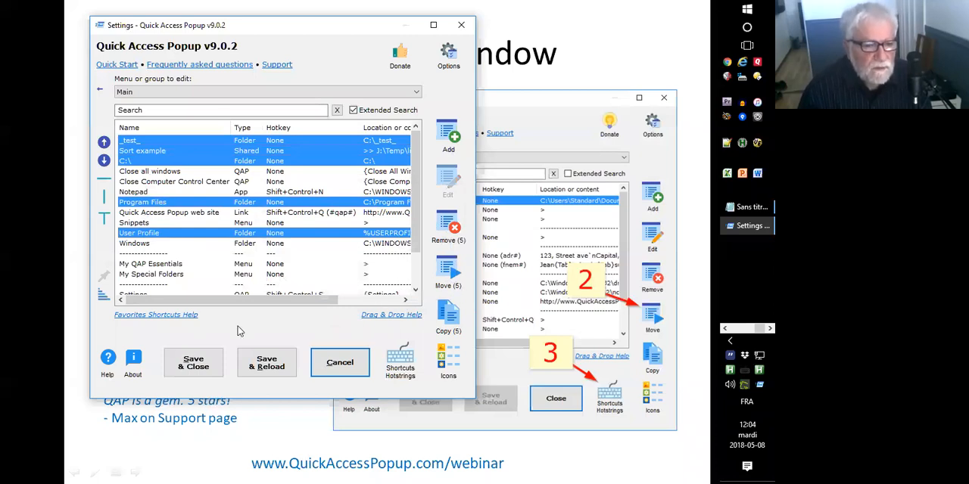
{"action": "key", "text": "alt+Tab"}
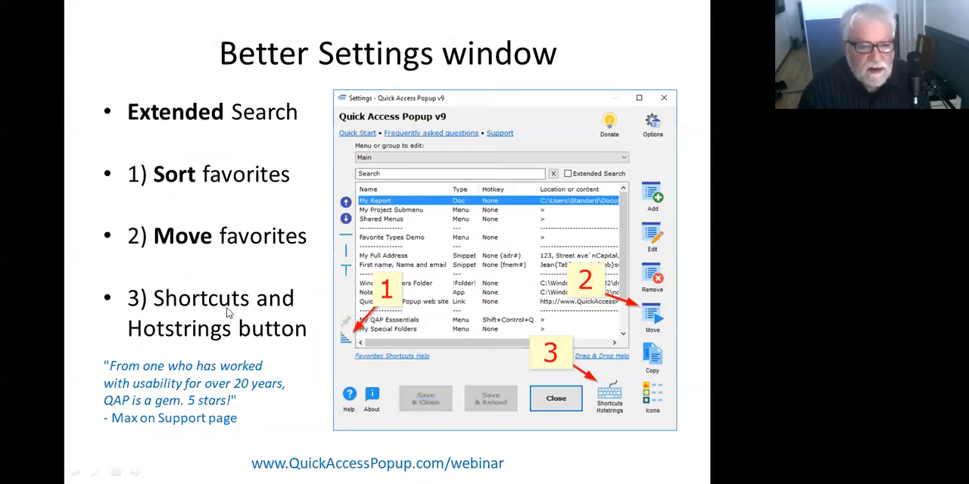
{"action": "key", "text": "alt+Tab"}
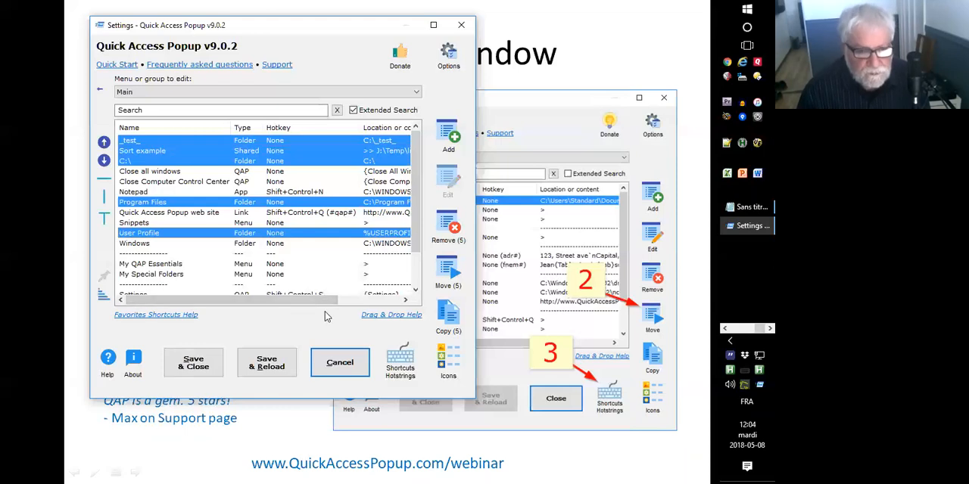
{"action": "left_click", "coordinate": [281, 243]}
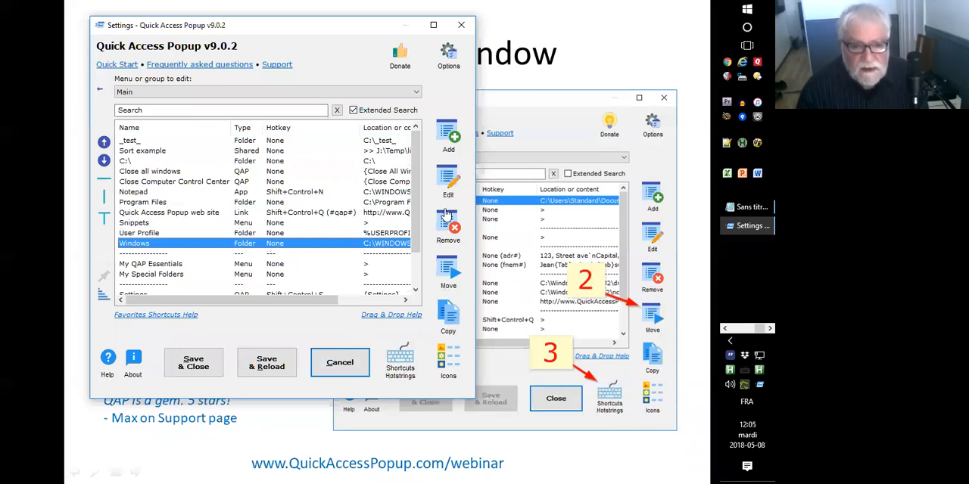
Compare the active shortcuts list with the active hotstrings list in Manage Hotkeys and close the window.
{"action": "left_click", "coordinate": [402, 358]}
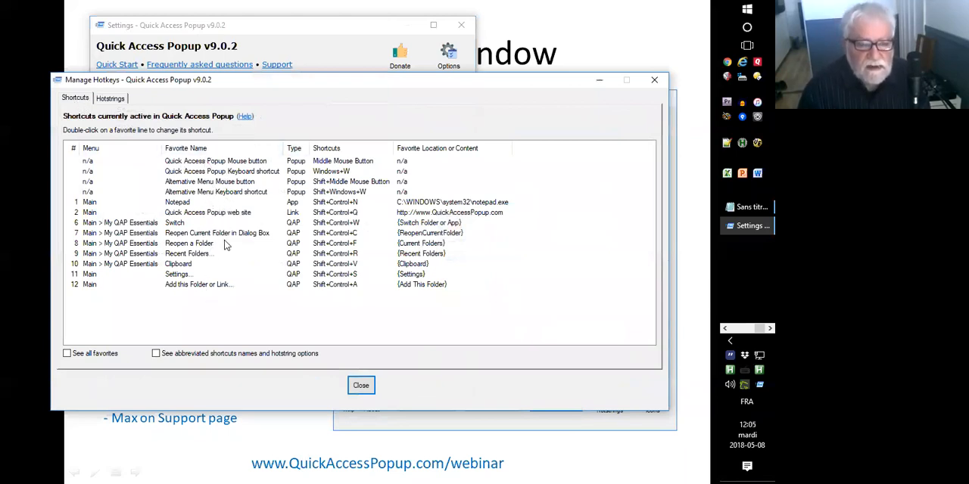
{"action": "left_click", "coordinate": [112, 99]}
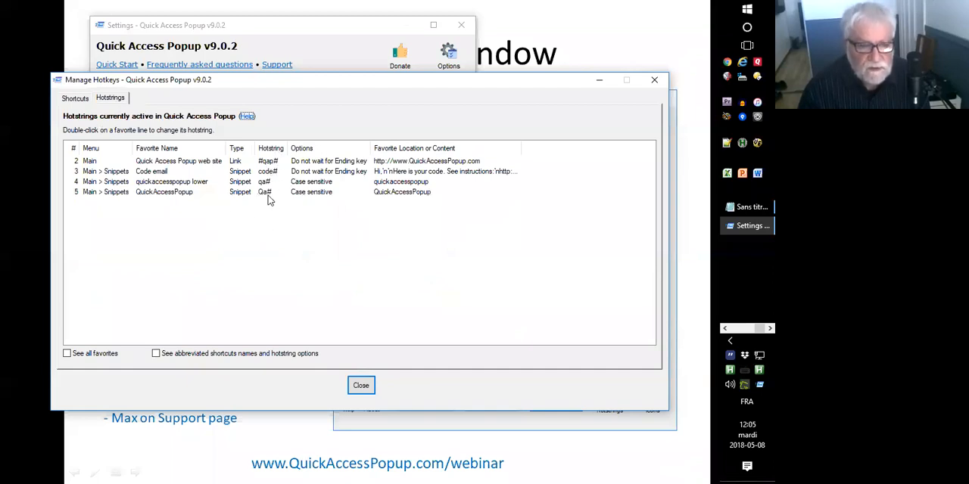
{"action": "left_click", "coordinate": [75, 100]}
{"action": "left_click", "coordinate": [96, 100]}
{"action": "left_click", "coordinate": [82, 101]}
{"action": "left_click", "coordinate": [96, 100]}
{"action": "left_click", "coordinate": [76, 99]}
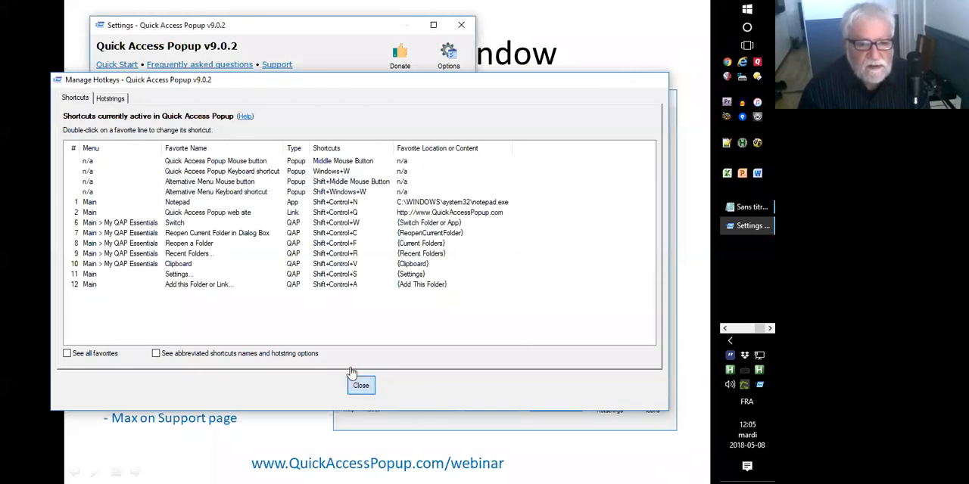
{"action": "left_click", "coordinate": [354, 385]}
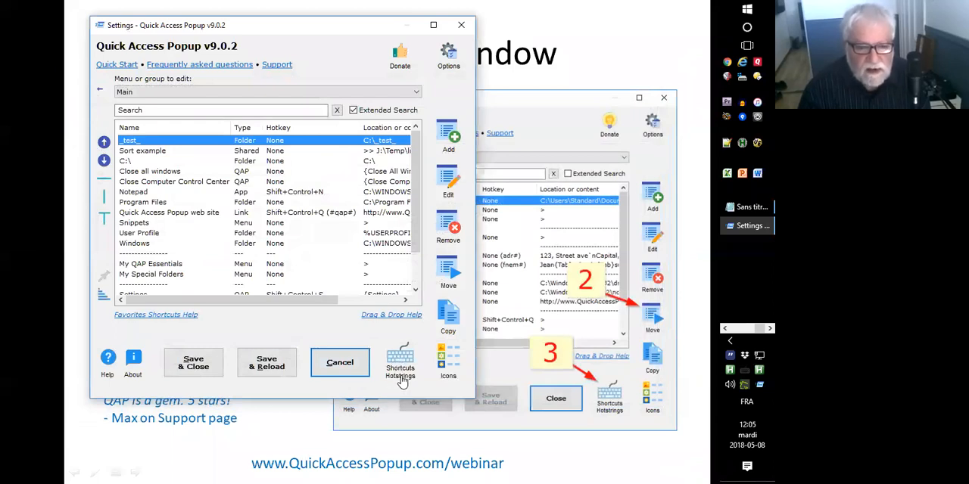
Reopen the hotstrings list, examine the Code email snippet's trigger and options unchanged, and highlight the two QuickAccessPopup snippets.
{"action": "left_click", "coordinate": [402, 371]}
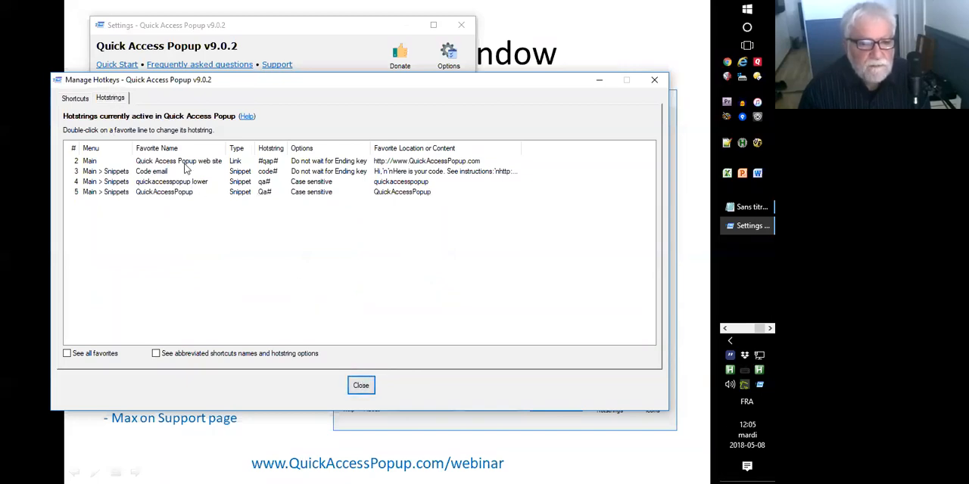
{"action": "double_click", "coordinate": [240, 172]}
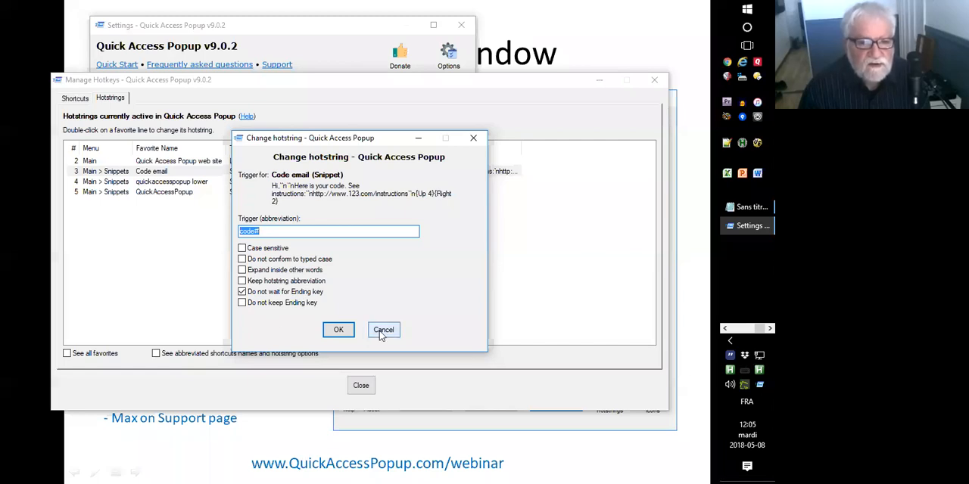
{"action": "left_click", "coordinate": [381, 336]}
{"action": "left_click", "coordinate": [156, 184]}
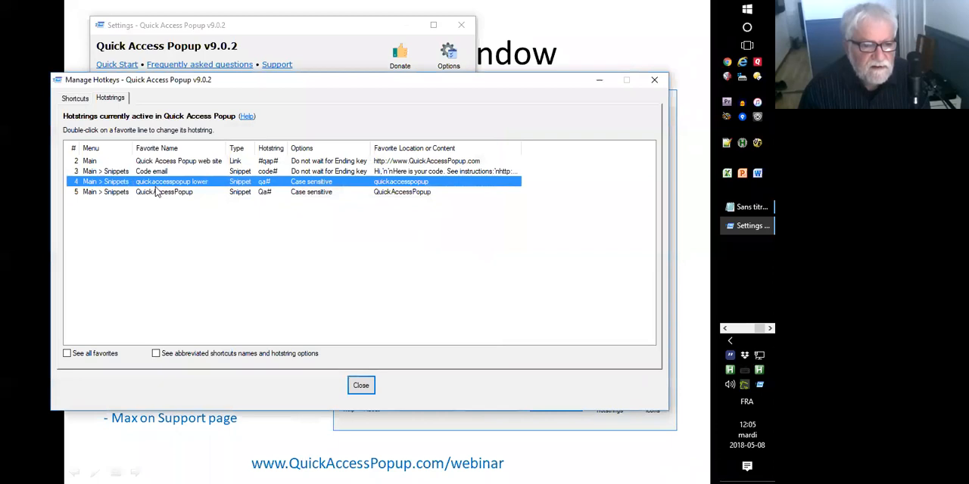
{"action": "left_click", "coordinate": [156, 192]}
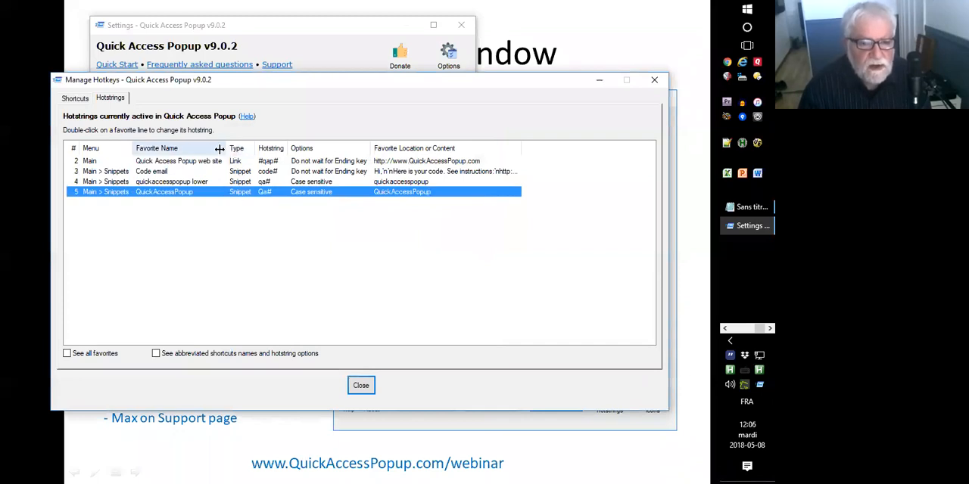
Show the shortcuts list in Manage Hotkeys with all favorites included.
{"action": "left_click", "coordinate": [77, 101]}
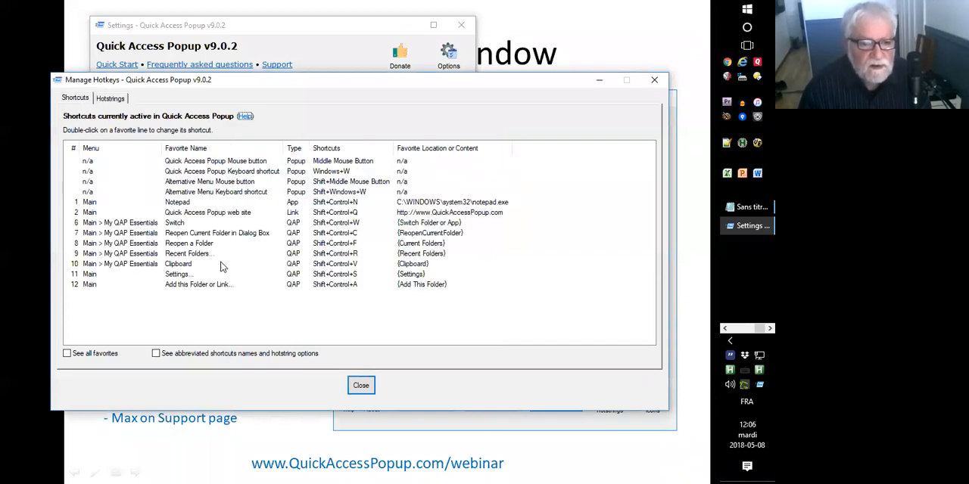
{"action": "left_click", "coordinate": [67, 354]}
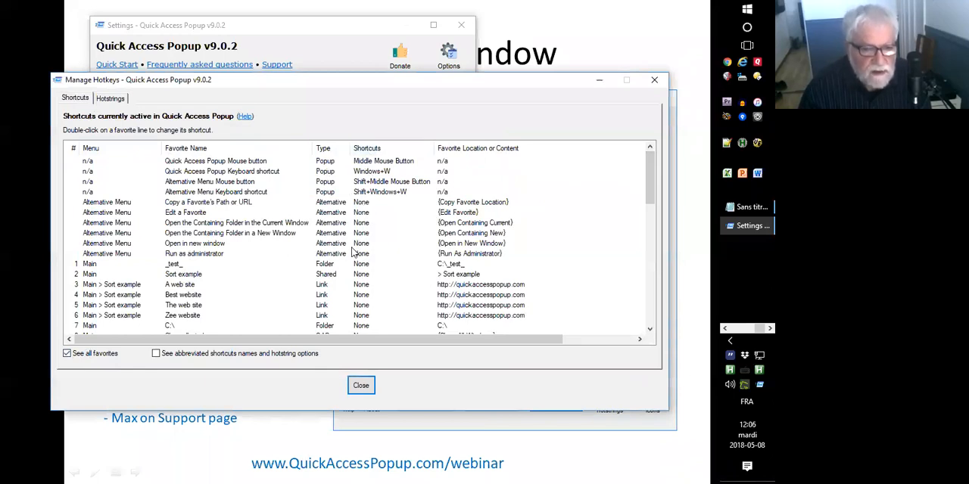
Try Shift+Ctrl+Z as the shortcut for A web site, cancel it, and open and dismiss the Copy a Favorite's Path or URL hotkey.
{"action": "double_click", "coordinate": [358, 286]}
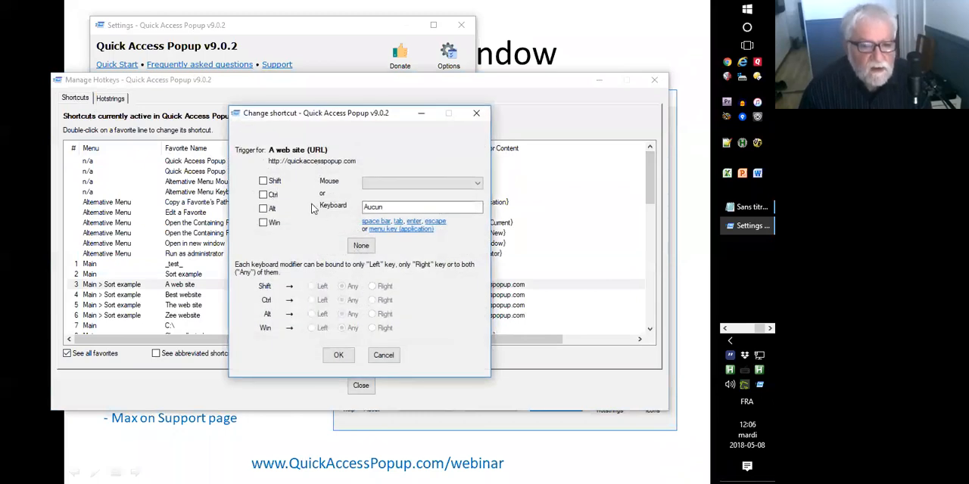
{"action": "left_click", "coordinate": [262, 181]}
{"action": "left_click", "coordinate": [263, 194]}
{"action": "left_click", "coordinate": [388, 209]}
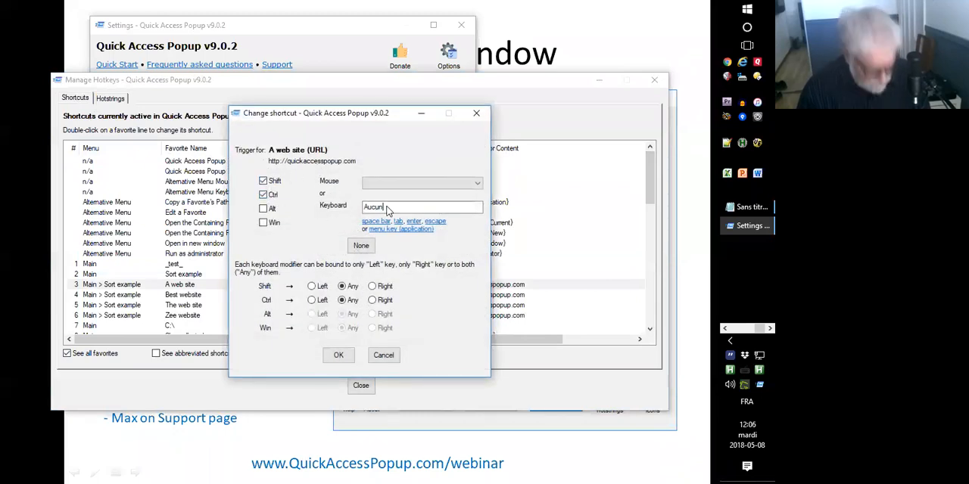
{"action": "type", "text": "Z"}
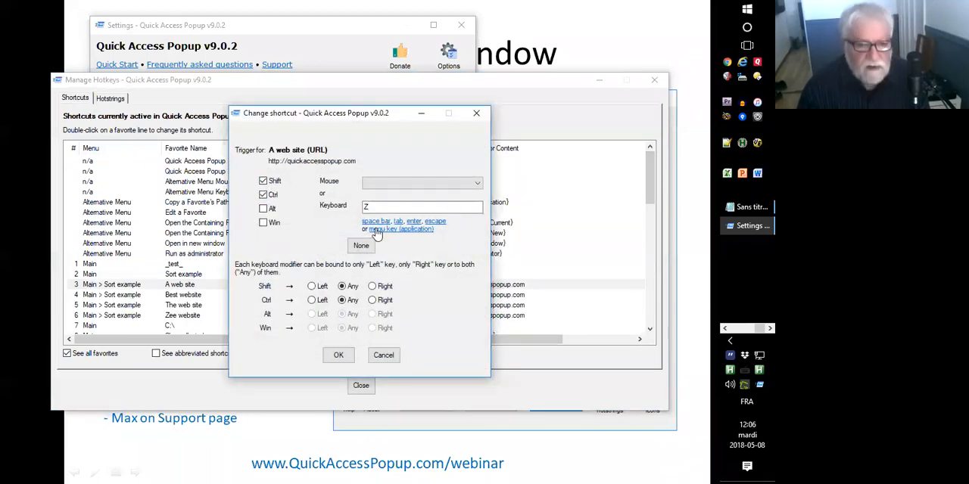
{"action": "left_click", "coordinate": [383, 355]}
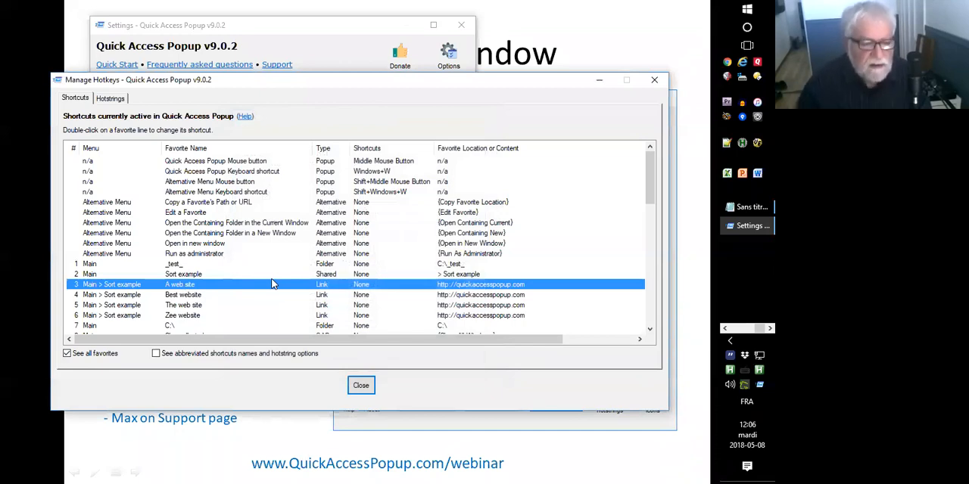
{"action": "double_click", "coordinate": [357, 203]}
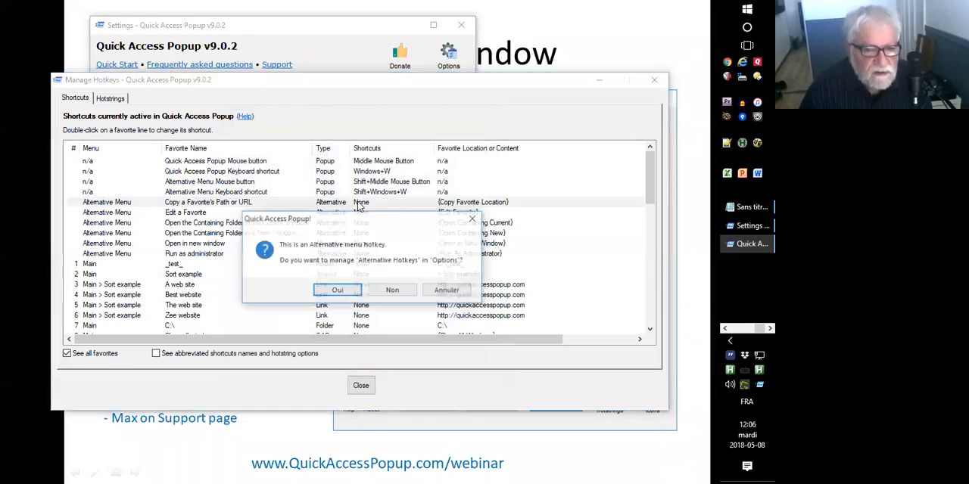
{"action": "left_click", "coordinate": [446, 292]}
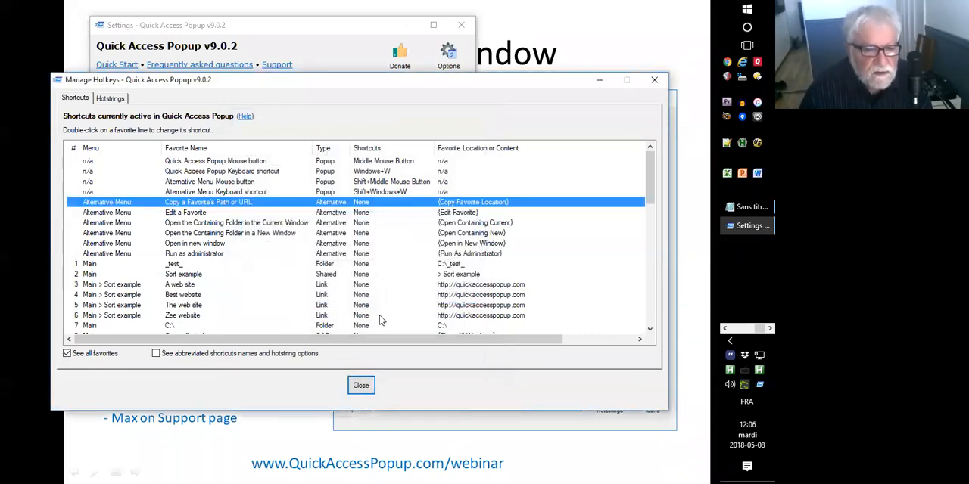
Try to assign Shift+Windows+W as the shortcut for Zee website in the Sort example menu.
{"action": "double_click", "coordinate": [364, 316]}
{"action": "left_click", "coordinate": [262, 181]}
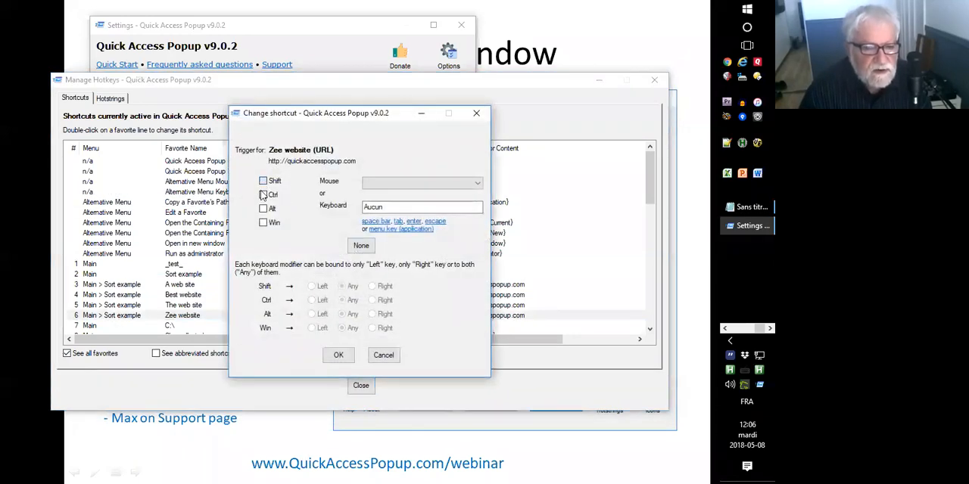
{"action": "left_click", "coordinate": [263, 195]}
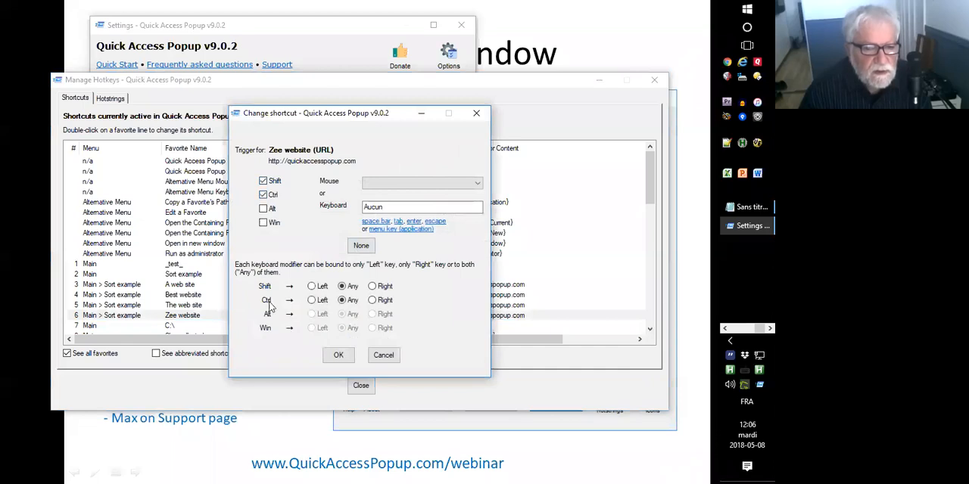
{"action": "left_click", "coordinate": [398, 207]}
{"action": "key", "text": "w"}
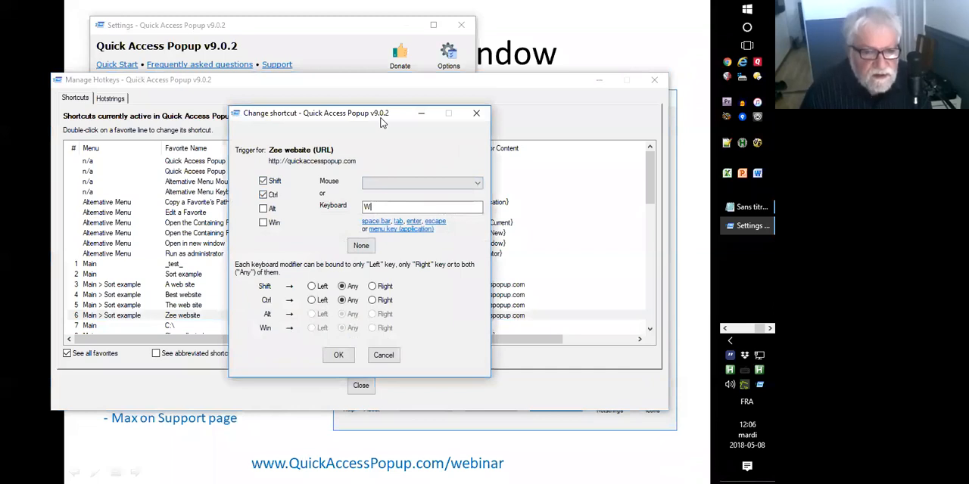
{"action": "left_click_drag", "start_coordinate": [382, 123], "coordinate": [396, 131]}
{"action": "left_click", "coordinate": [276, 203]}
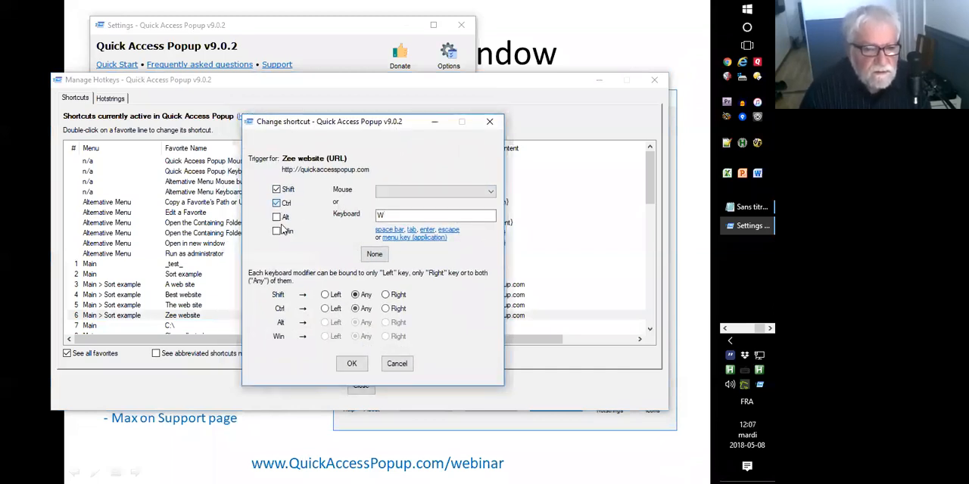
{"action": "left_click", "coordinate": [277, 231]}
{"action": "left_click", "coordinate": [352, 363]}
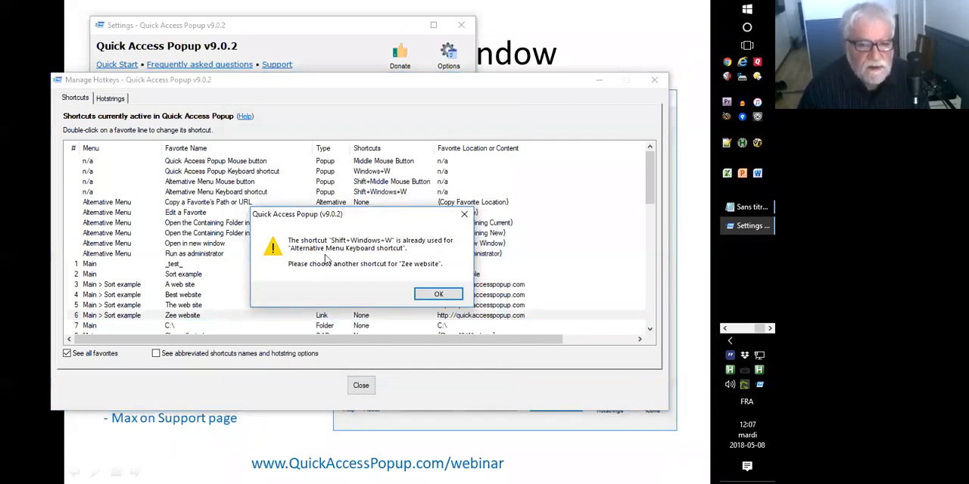
{"action": "left_click", "coordinate": [426, 295]}
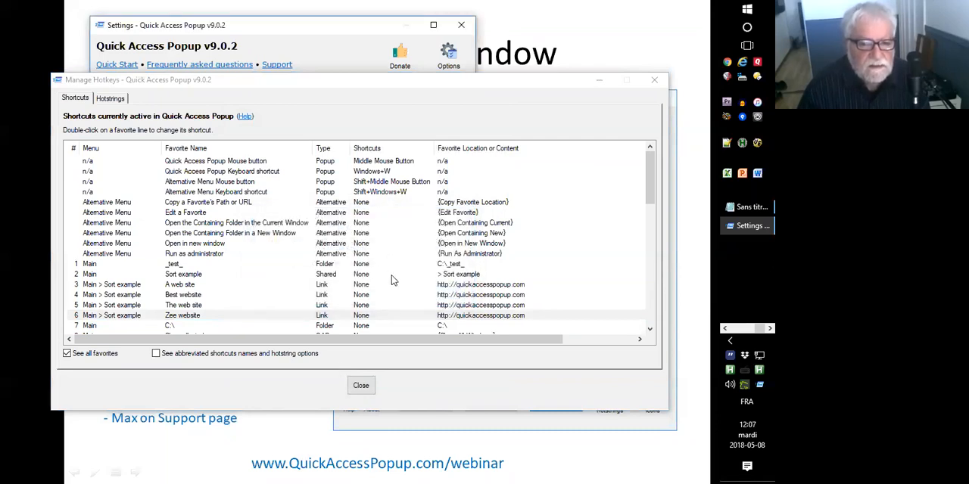
Close Manage Hotkeys, save and close the Settings window, and advance the presentation to the Conclusion slide.
{"action": "left_click", "coordinate": [361, 386]}
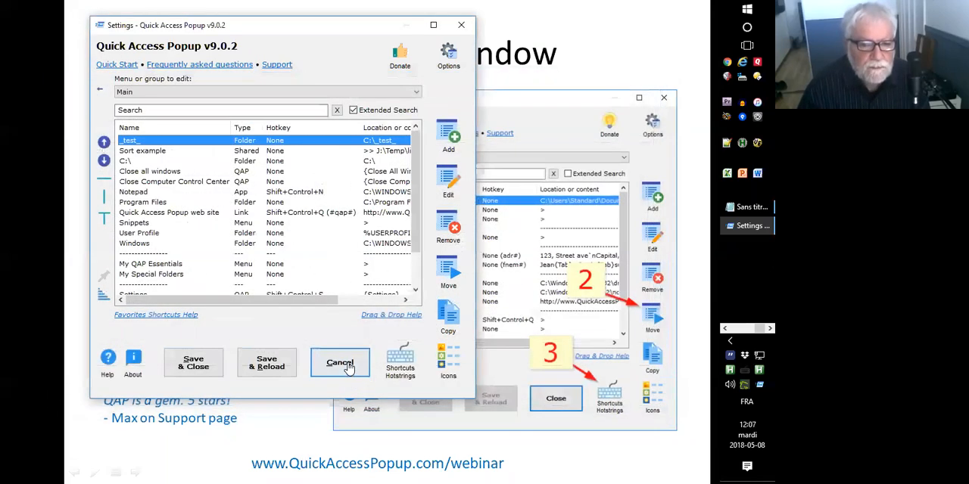
{"action": "left_click", "coordinate": [204, 367]}
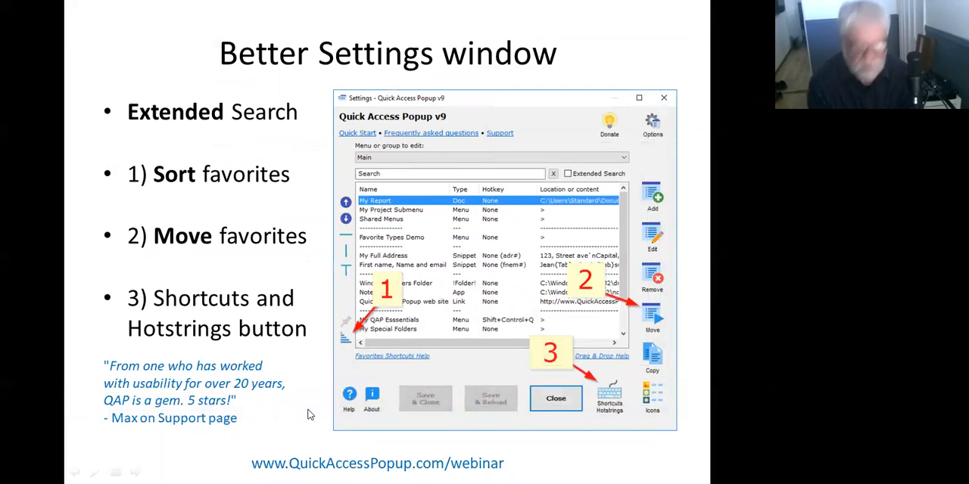
{"action": "key", "text": "Right"}
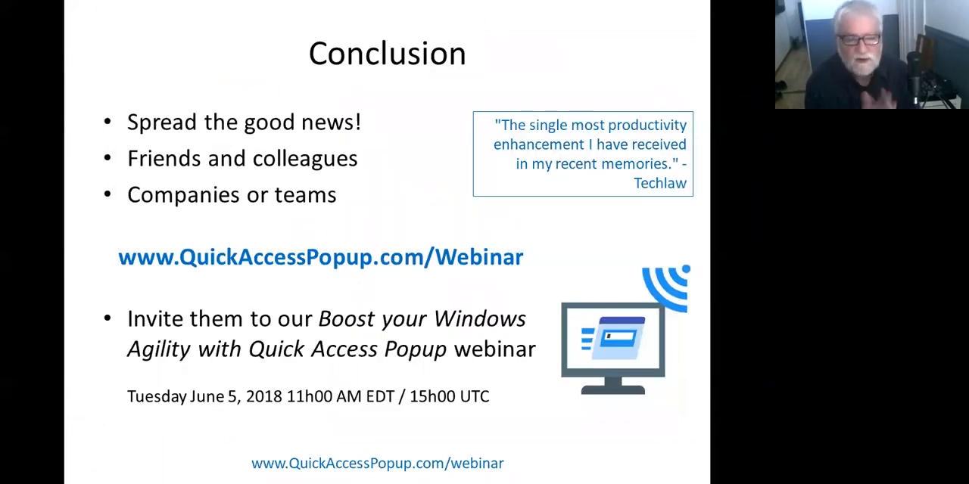
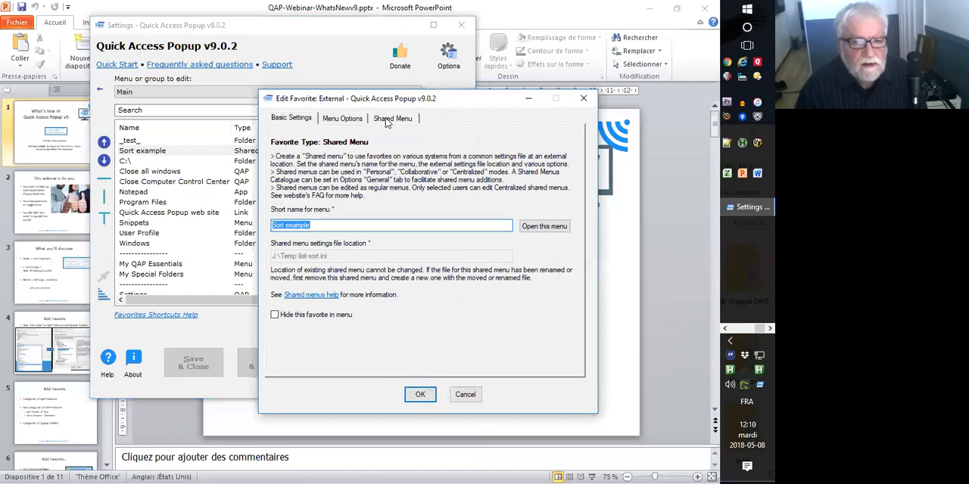
Show the shared menu modes of the Sort example favorite, switching between Centralized and Personal and ending on Centralized.
{"action": "left_click", "coordinate": [398, 119]}
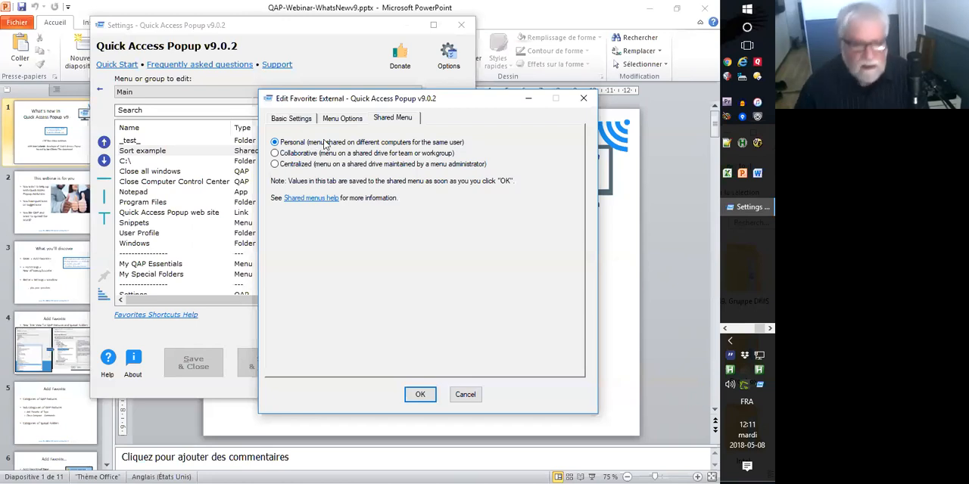
{"action": "left_click", "coordinate": [275, 164]}
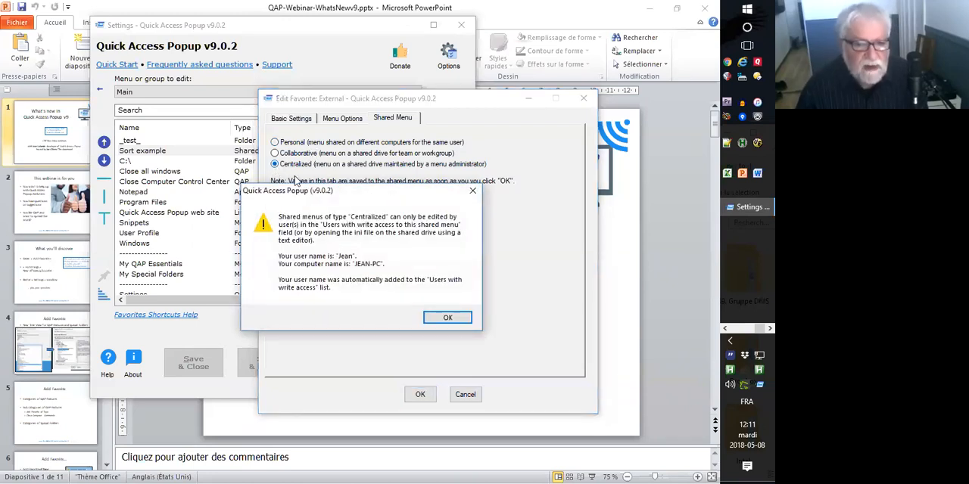
{"action": "left_click", "coordinate": [446, 319]}
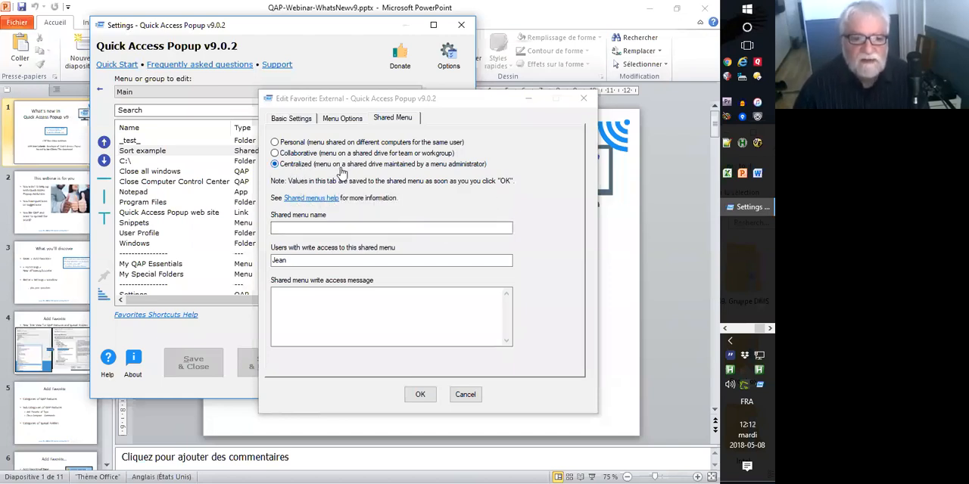
{"action": "left_click", "coordinate": [275, 143]}
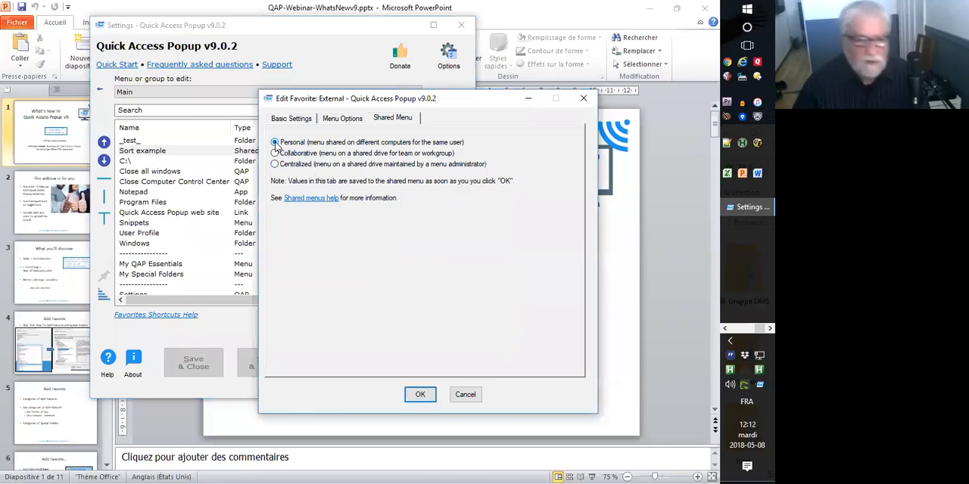
{"action": "left_click", "coordinate": [275, 164]}
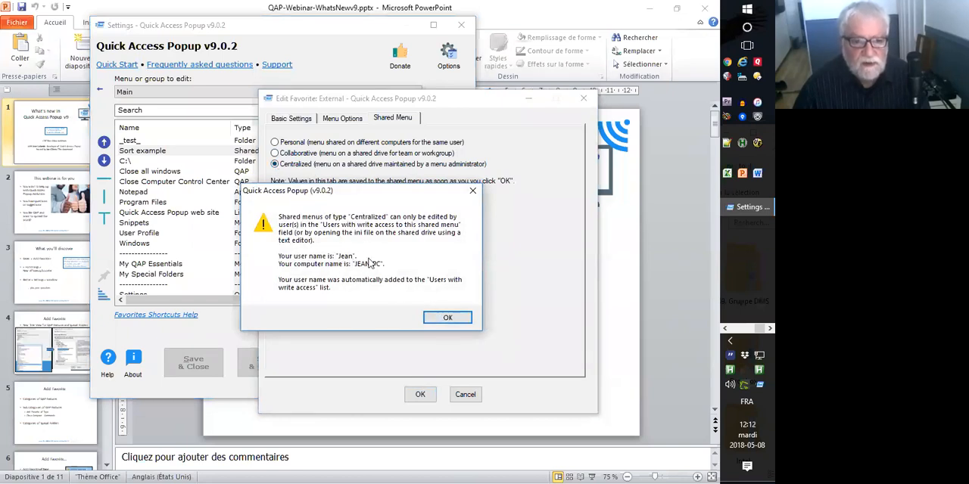
{"action": "left_click", "coordinate": [448, 318]}
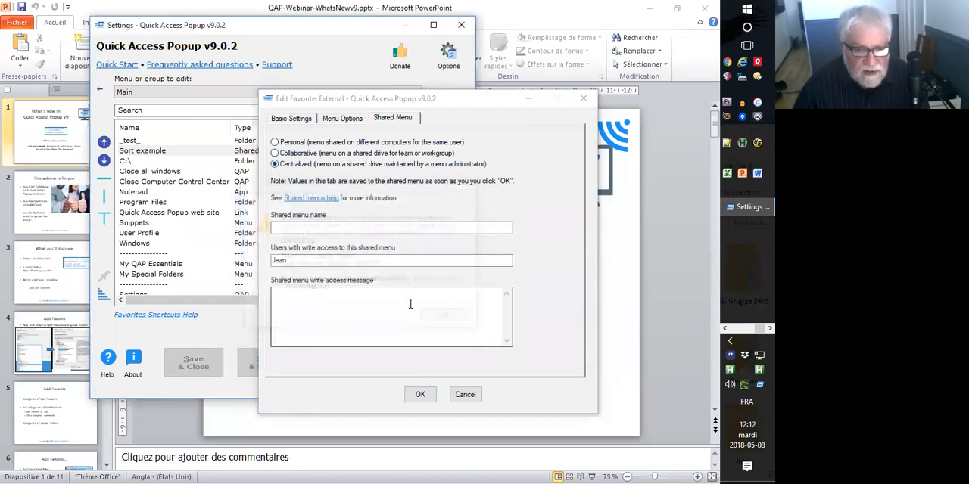
Add "admin" to the users with write access to the shared menu and enter "gsdfgsdfgdsfg" as its write access message.
{"action": "left_click", "coordinate": [305, 261]}
{"action": "type", "text": "; admin"}
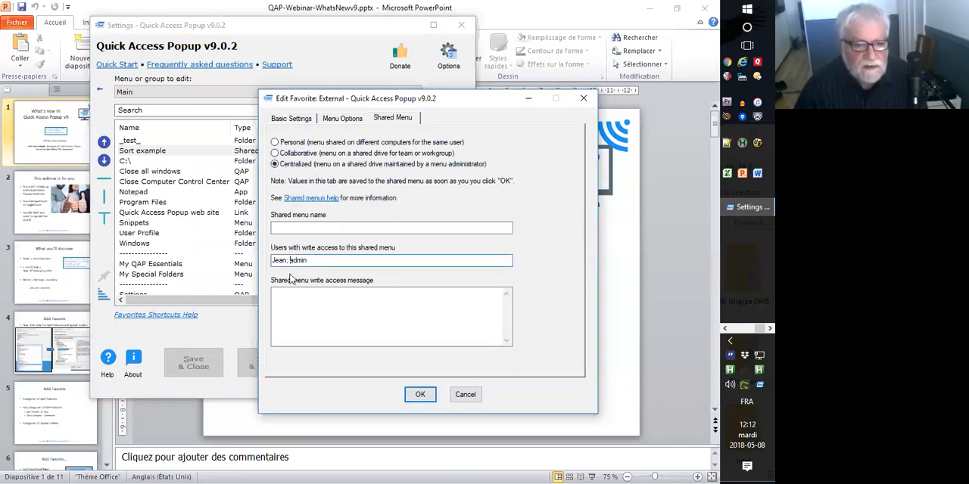
{"action": "left_click", "coordinate": [308, 311]}
{"action": "type", "text": "gsdfgsdfgdsfg"}
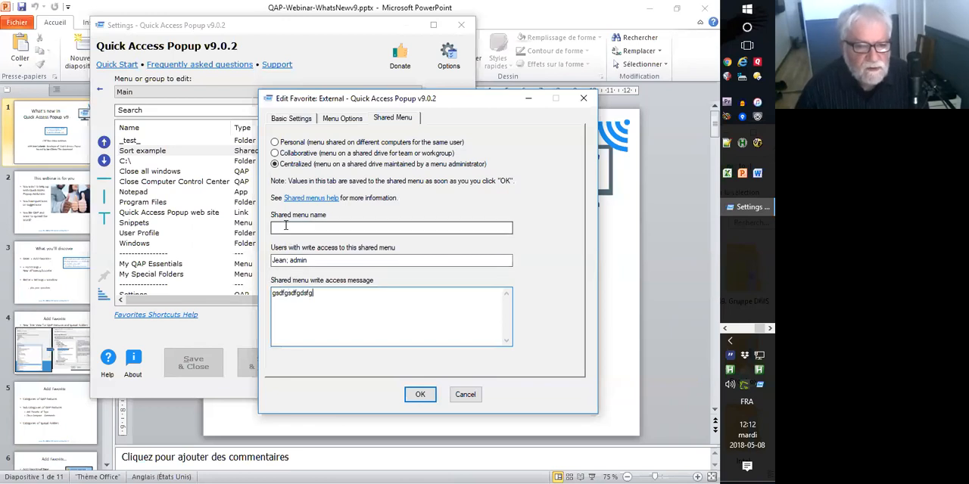
Compare the Collaborative and Personal shared menu modes and cancel editing the Sort example favorite.
{"action": "left_click", "coordinate": [275, 153]}
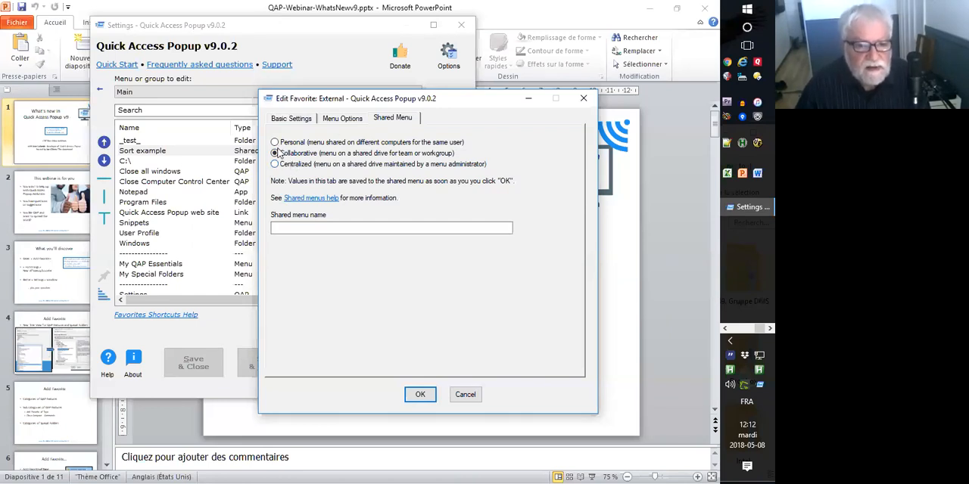
{"action": "left_click", "coordinate": [276, 143]}
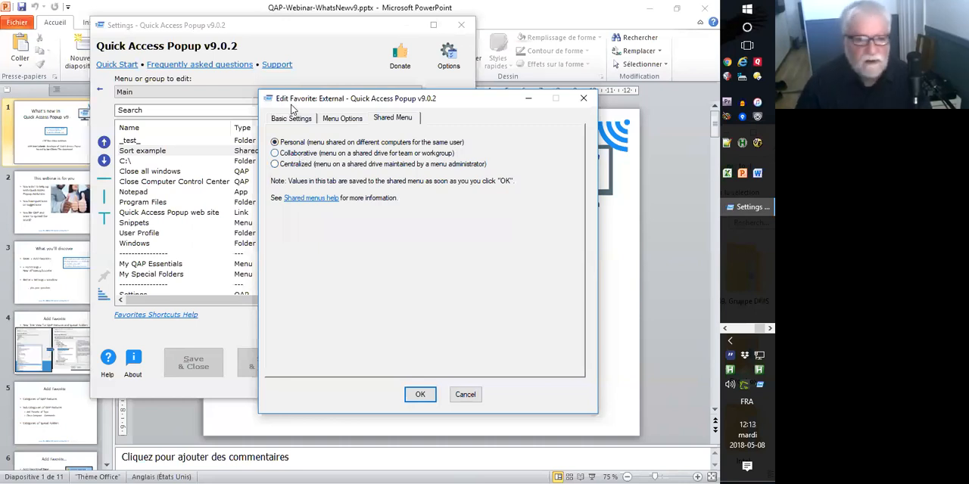
{"action": "left_click", "coordinate": [276, 154]}
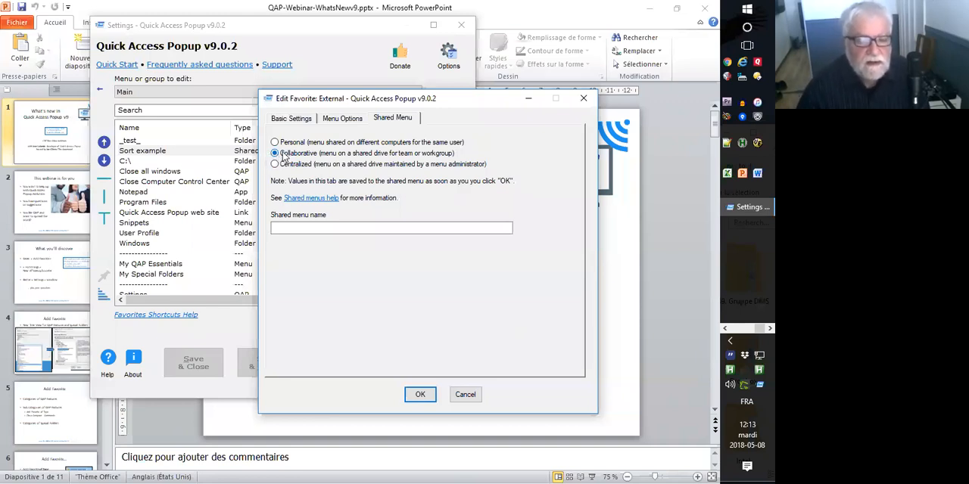
{"action": "left_click", "coordinate": [465, 395]}
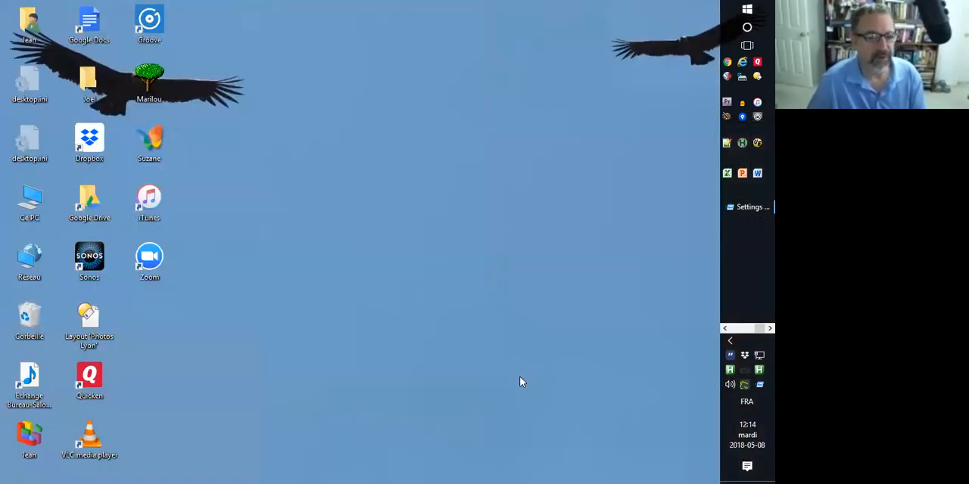
Bring up the Quick Access Popup Settings window and move it to the middle of the desktop.
{"action": "key", "text": "alt+Tab"}
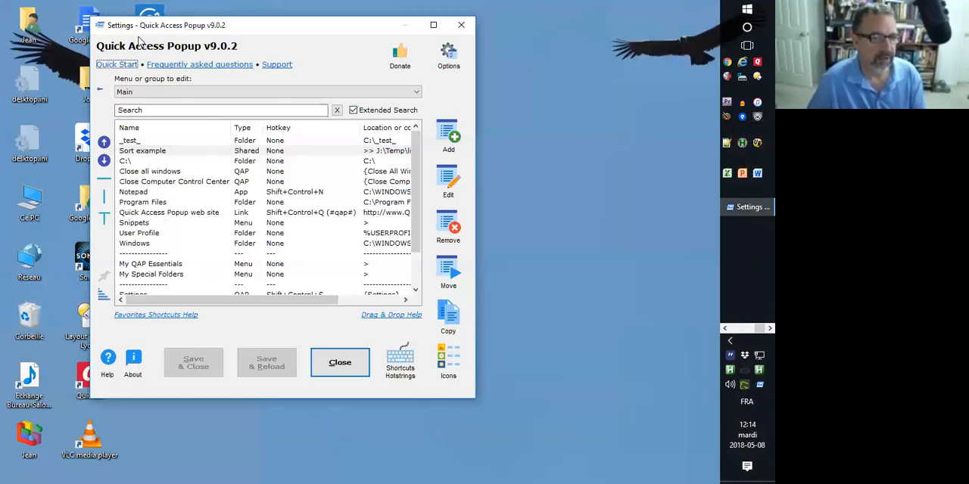
{"action": "left_click_drag", "start_coordinate": [127, 24], "coordinate": [287, 84]}
{"action": "left_click", "coordinate": [262, 125]}
Switch to the Chrome window showing the macro snippets page and open the Quick Access Popup website's home page.
{"action": "mouse_move", "coordinate": [734, 208]}
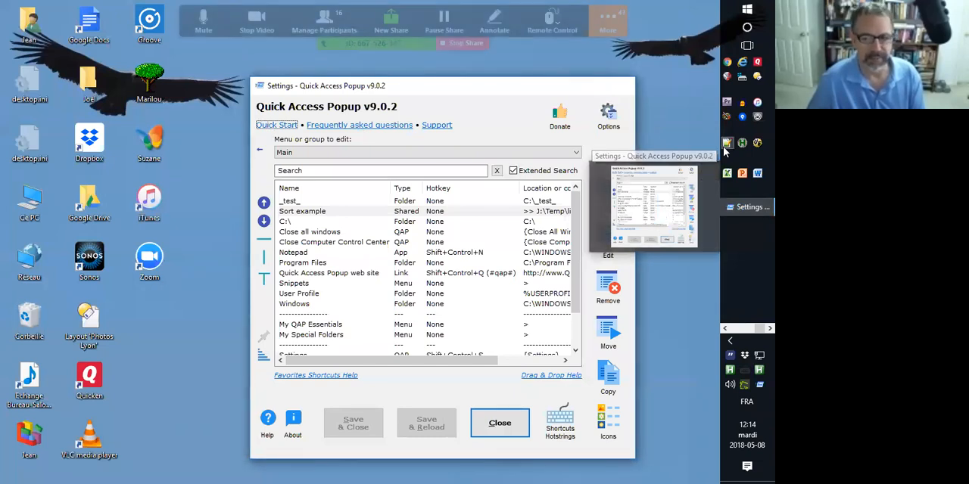
{"action": "left_click", "coordinate": [725, 329]}
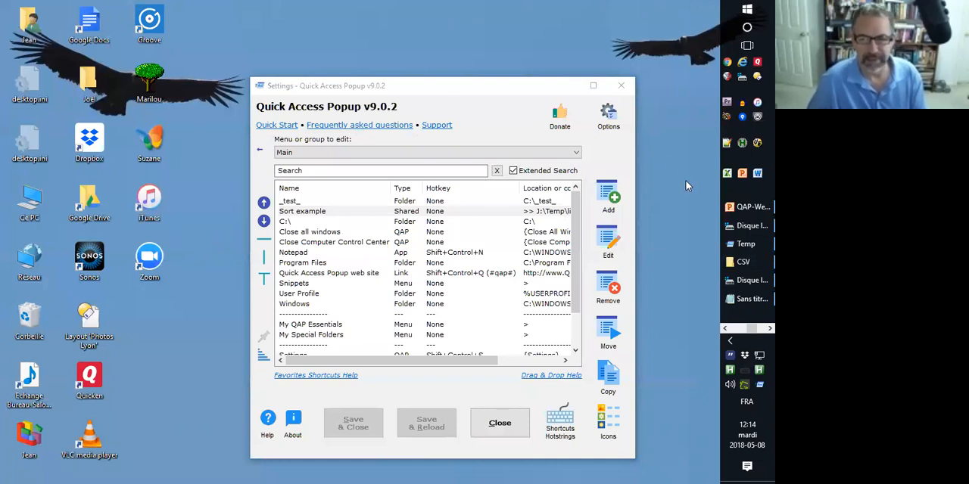
{"action": "left_click", "coordinate": [724, 328]}
{"action": "left_click", "coordinate": [724, 329]}
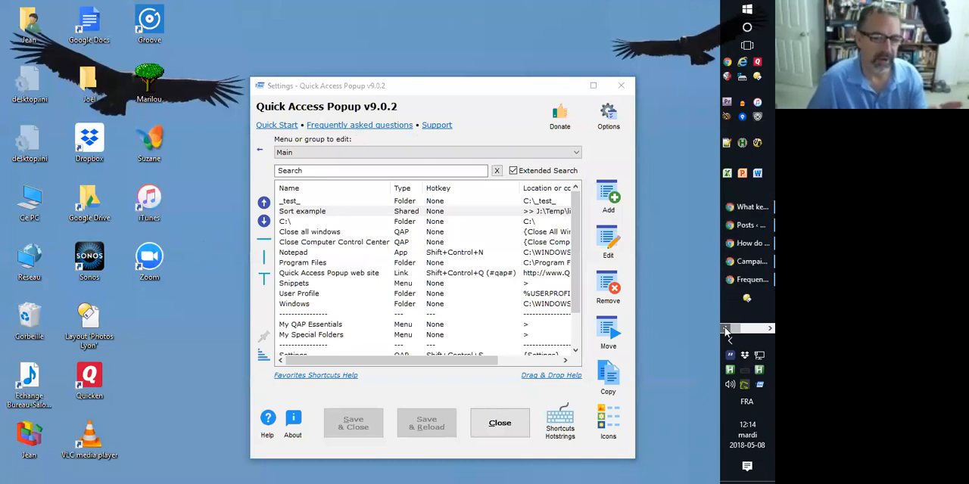
{"action": "left_click", "coordinate": [749, 206]}
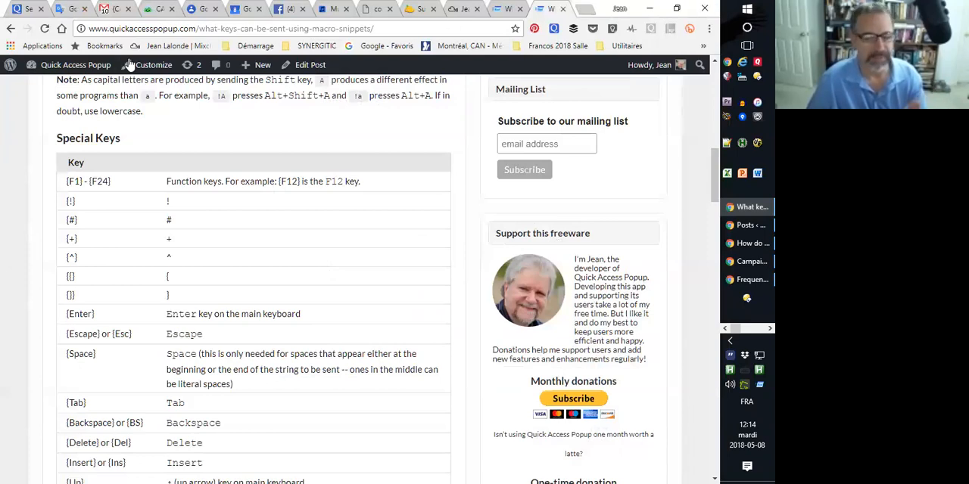
{"action": "left_click", "coordinate": [51, 66]}
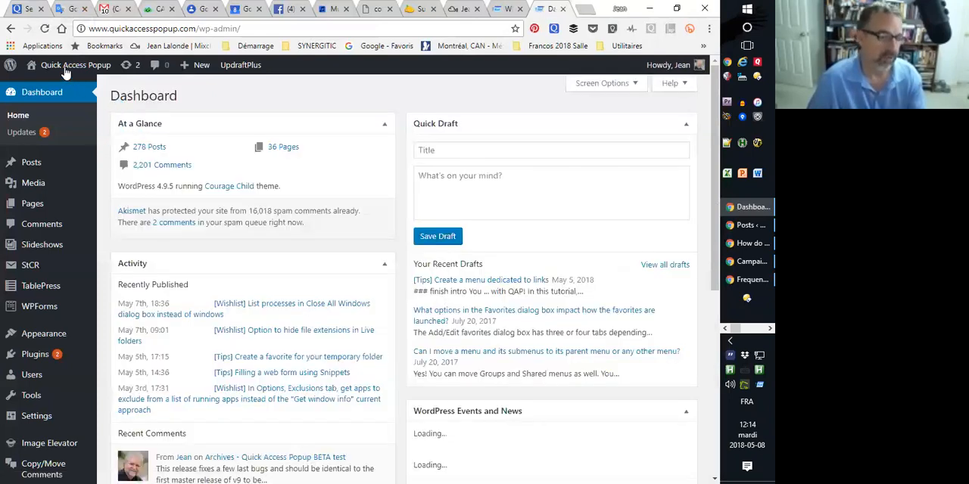
{"action": "mouse_move", "coordinate": [65, 70]}
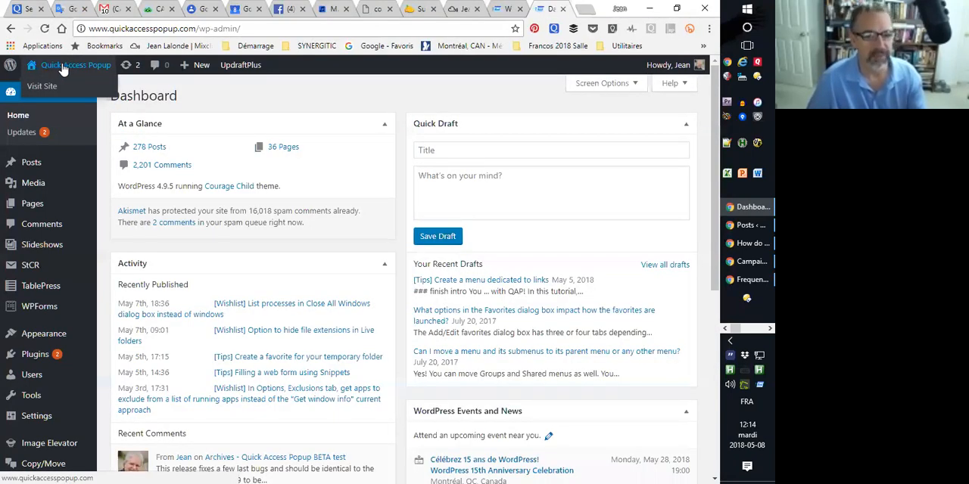
{"action": "left_click", "coordinate": [64, 69]}
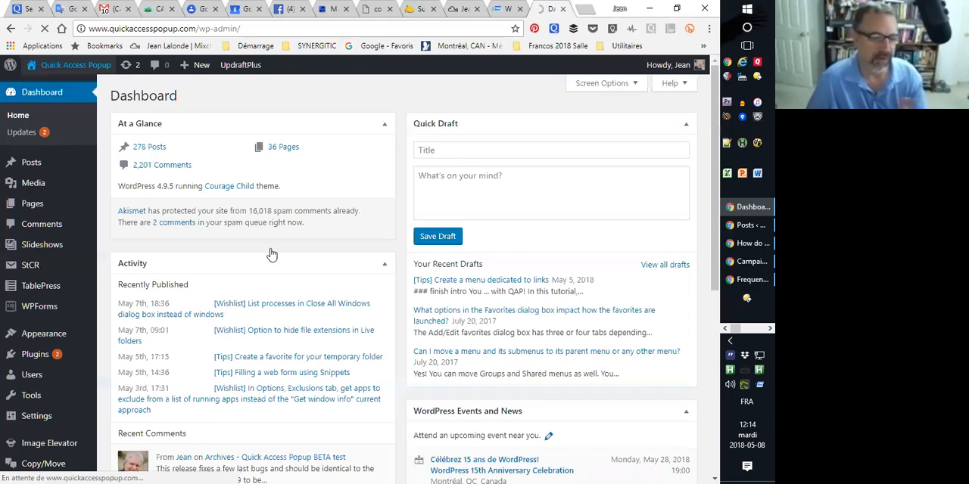
Look over the Quick Access Popup home page and detach its tab into a separate browser window.
{"action": "scroll", "coordinate": [294, 268], "scroll_direction": "down", "scroll_amount": 5}
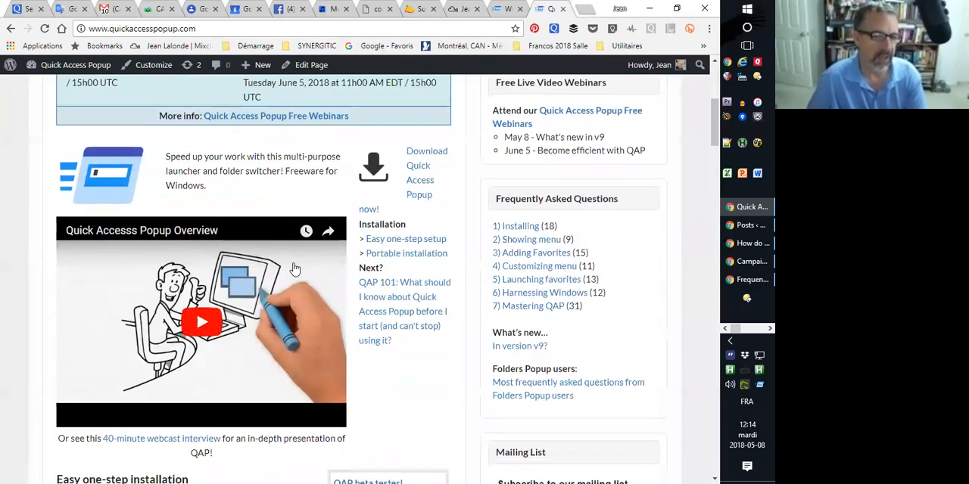
{"action": "scroll", "coordinate": [294, 268], "scroll_direction": "down", "scroll_amount": 2}
{"action": "scroll", "coordinate": [295, 269], "scroll_direction": "up", "scroll_amount": 1}
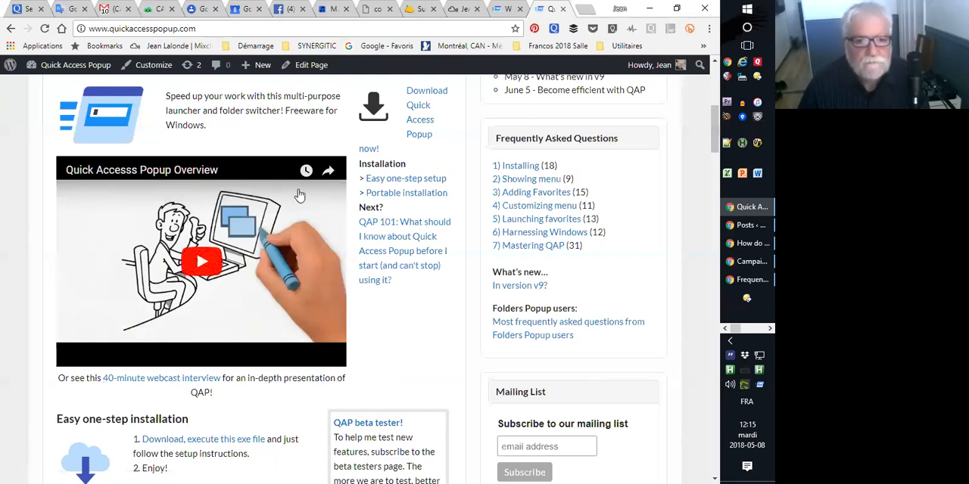
{"action": "left_click_drag", "start_coordinate": [545, 8], "coordinate": [529, 27]}
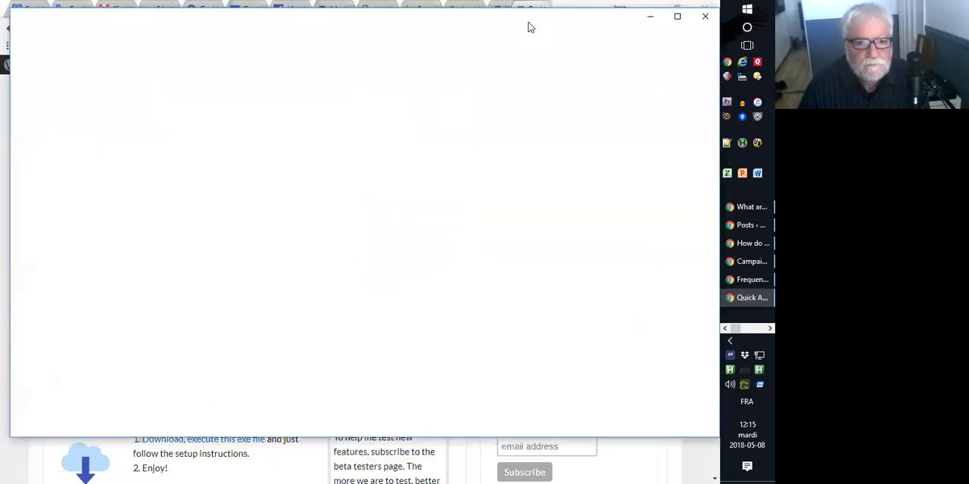